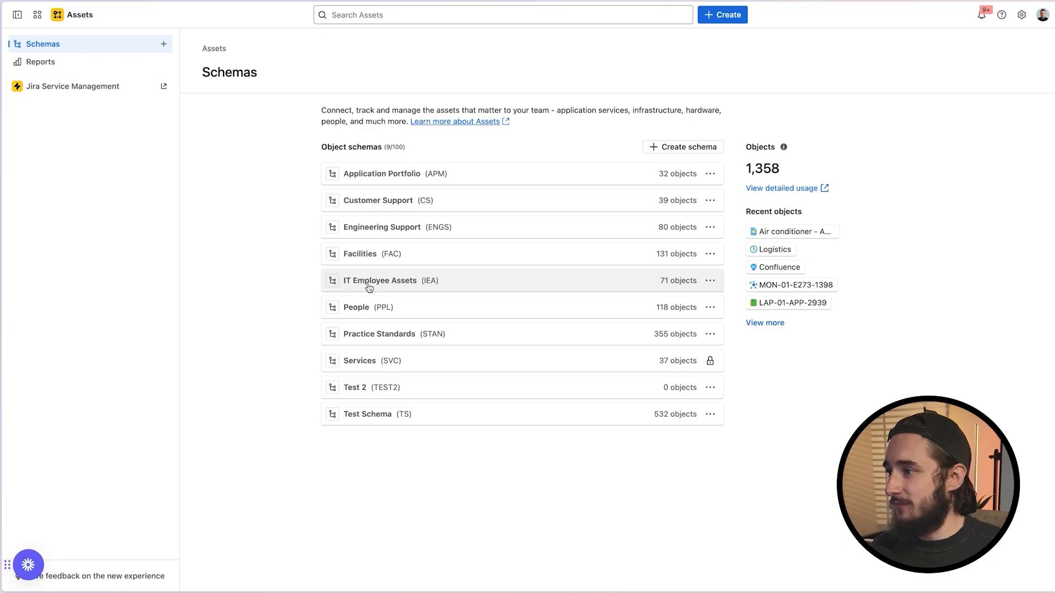
Open the IT Employee Assets schema and collapse its Hardware Catalog, IT Hardware and Software Catalog branches
left_click(368, 288)
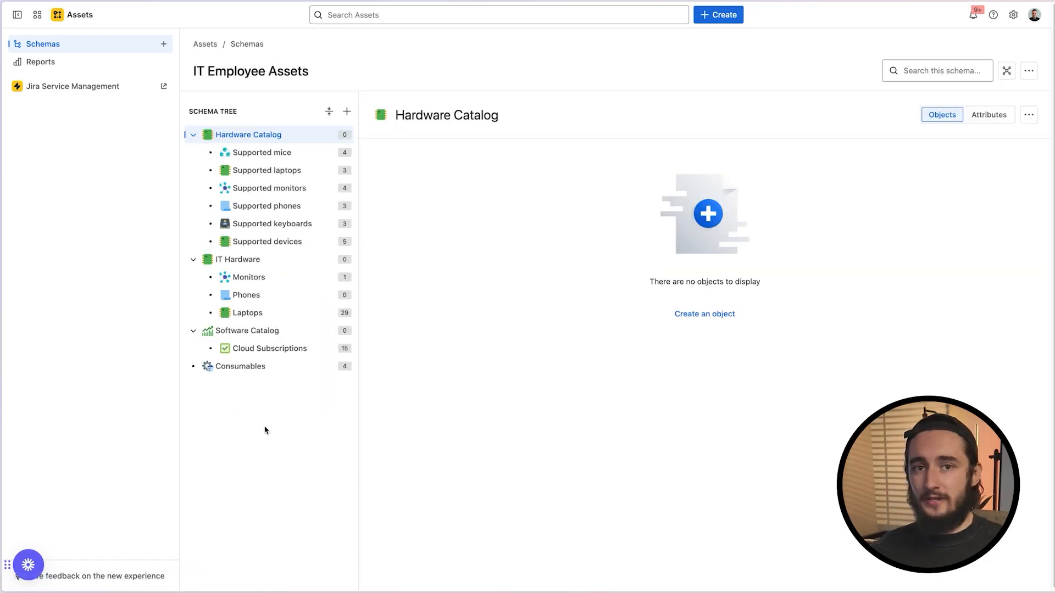
left_click(193, 135)
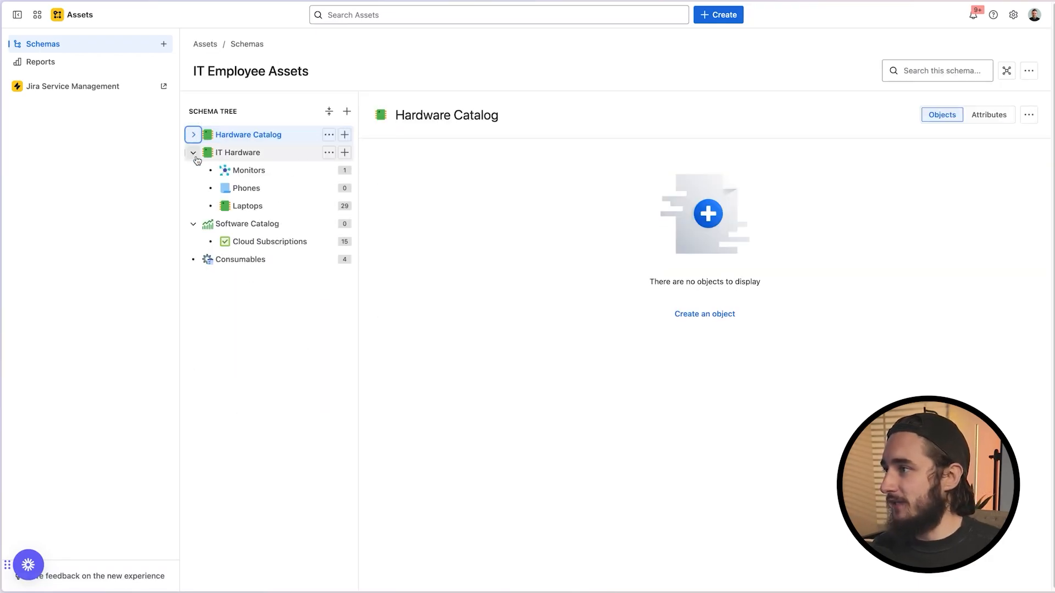
left_click(193, 153)
left_click(194, 170)
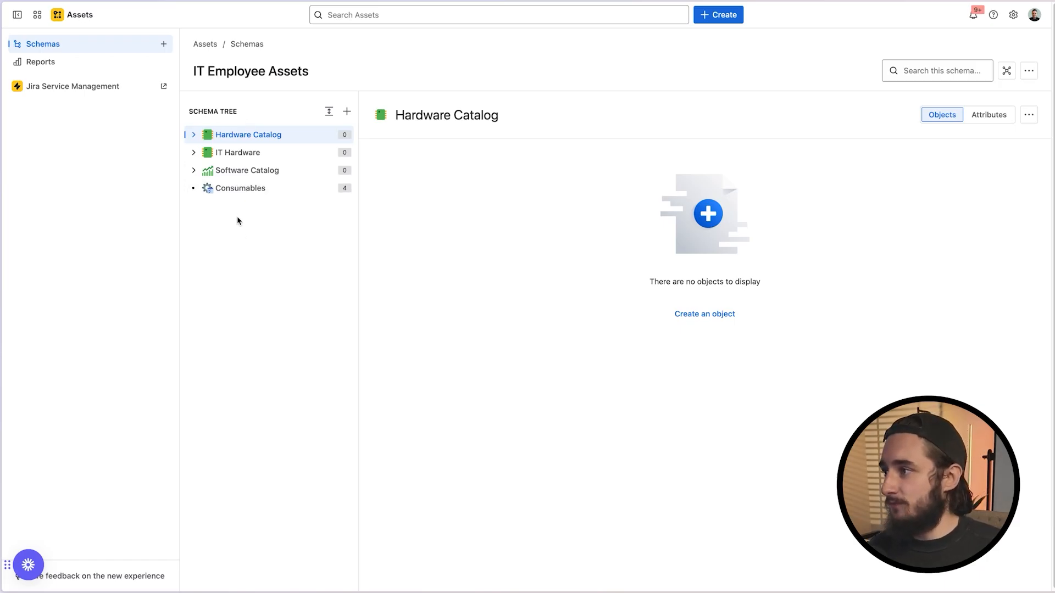
View the objects of the Consumables type and of the Laptops type under IT Hardware
left_click(244, 190)
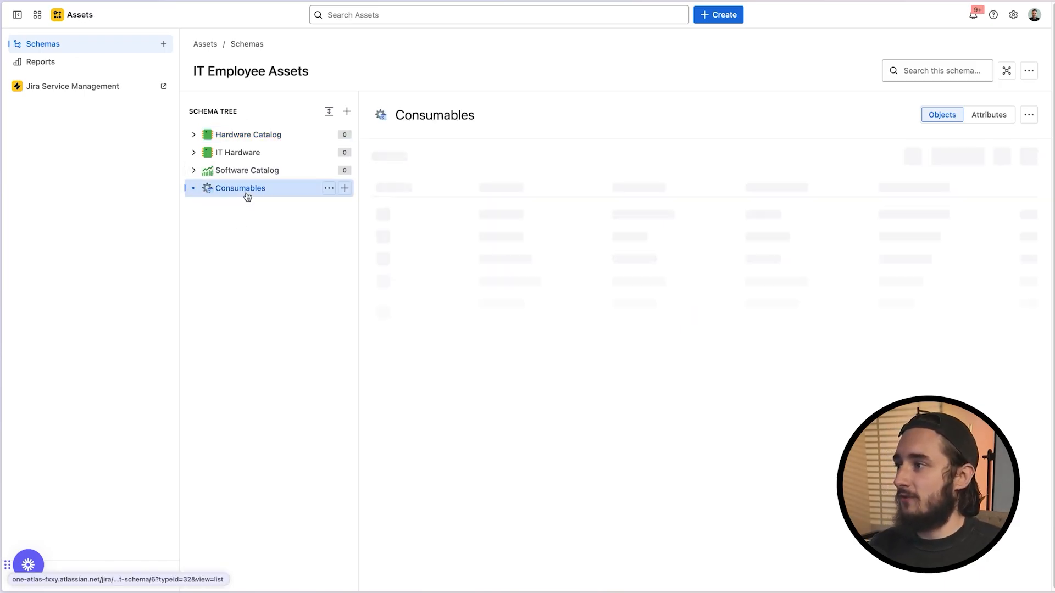
left_click(193, 152)
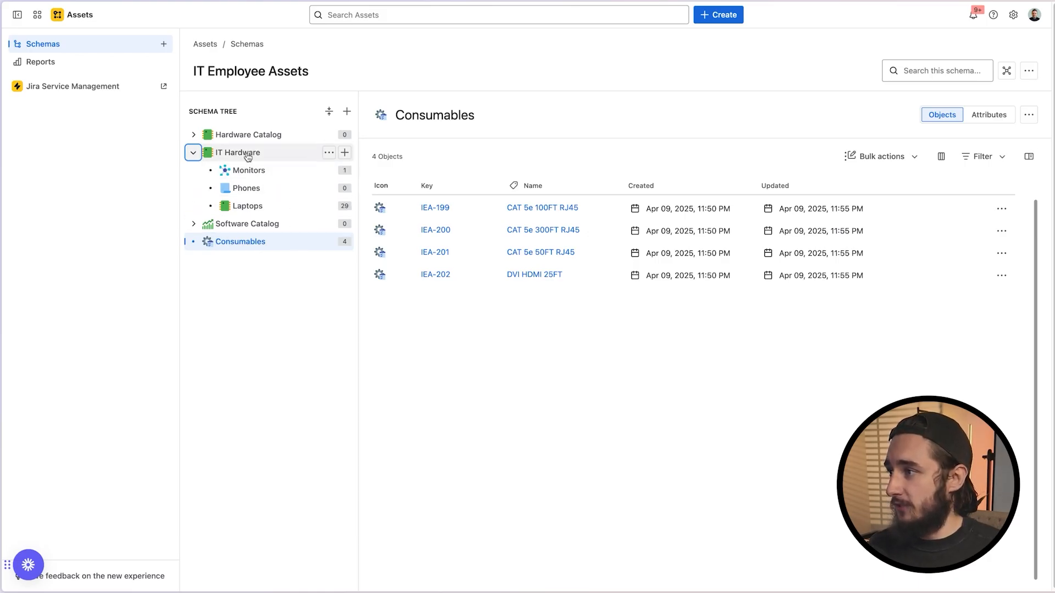
left_click(247, 207)
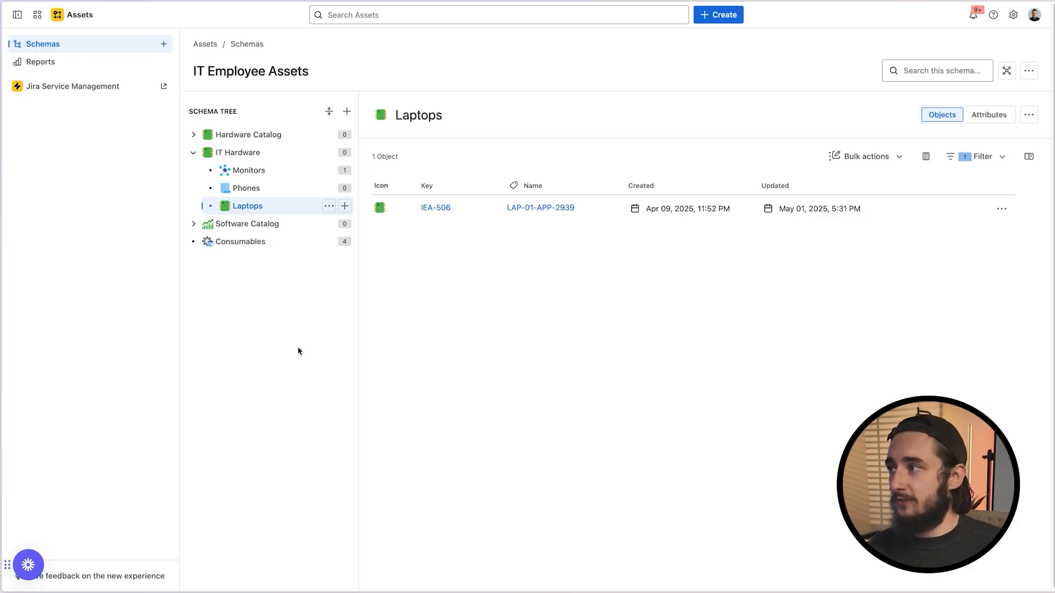
Open Test Schema and inspect the object creation form for Offices without creating an object
left_click(99, 47)
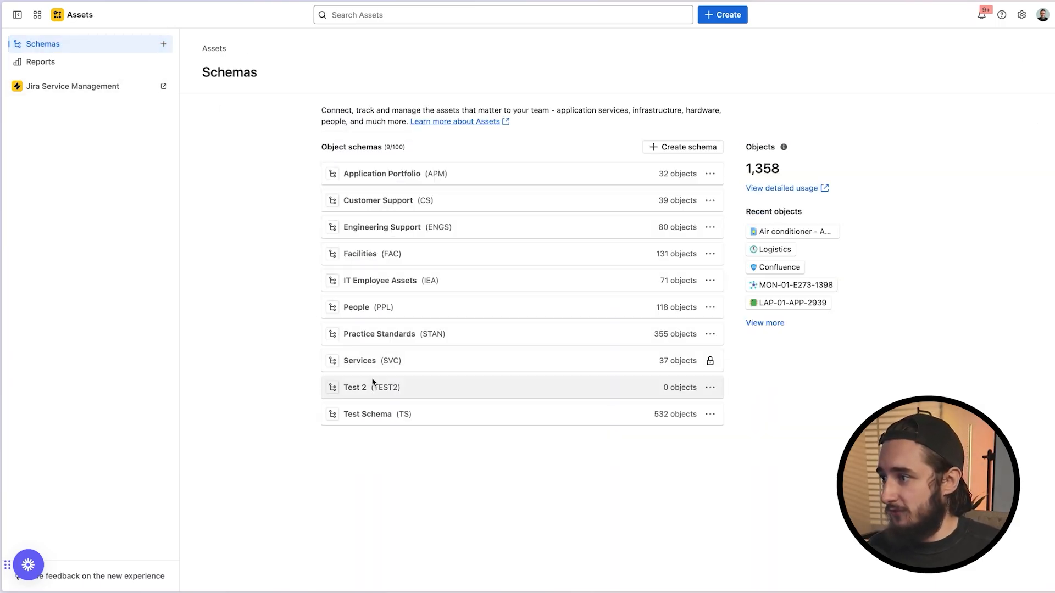
left_click(355, 413)
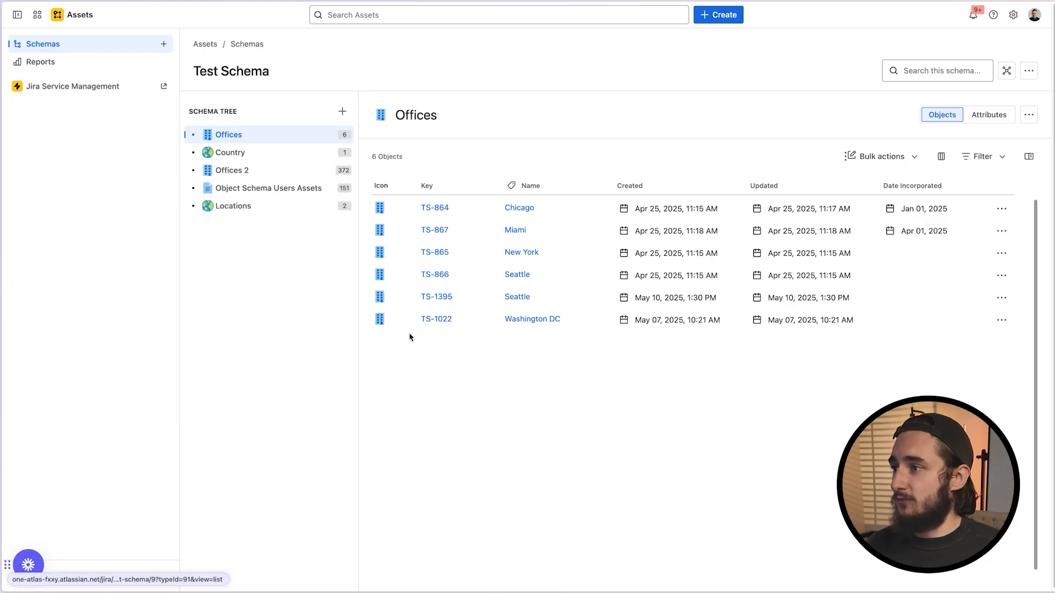
left_click(705, 23)
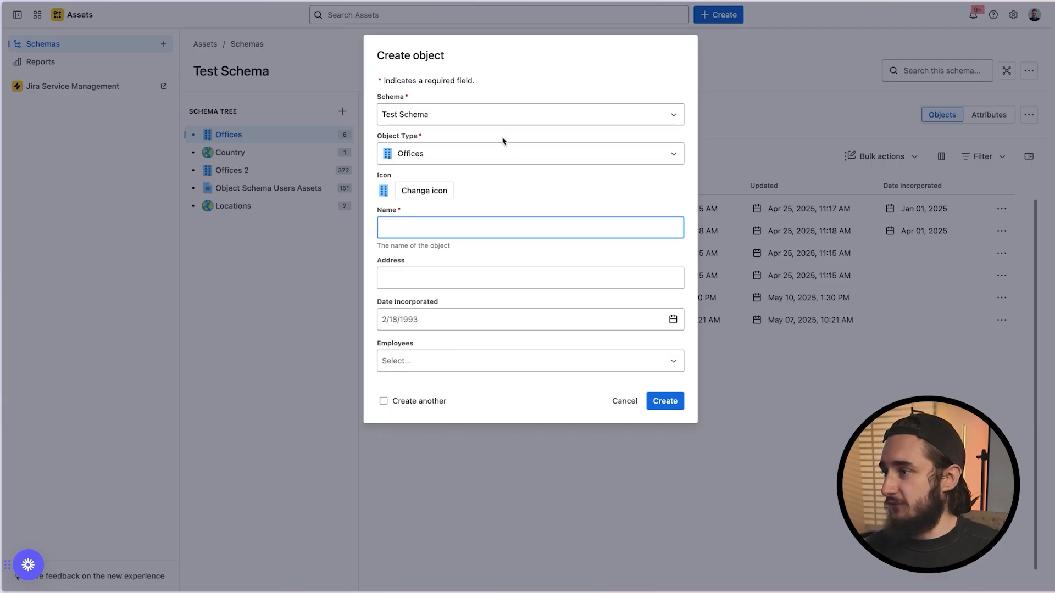
left_click(626, 408)
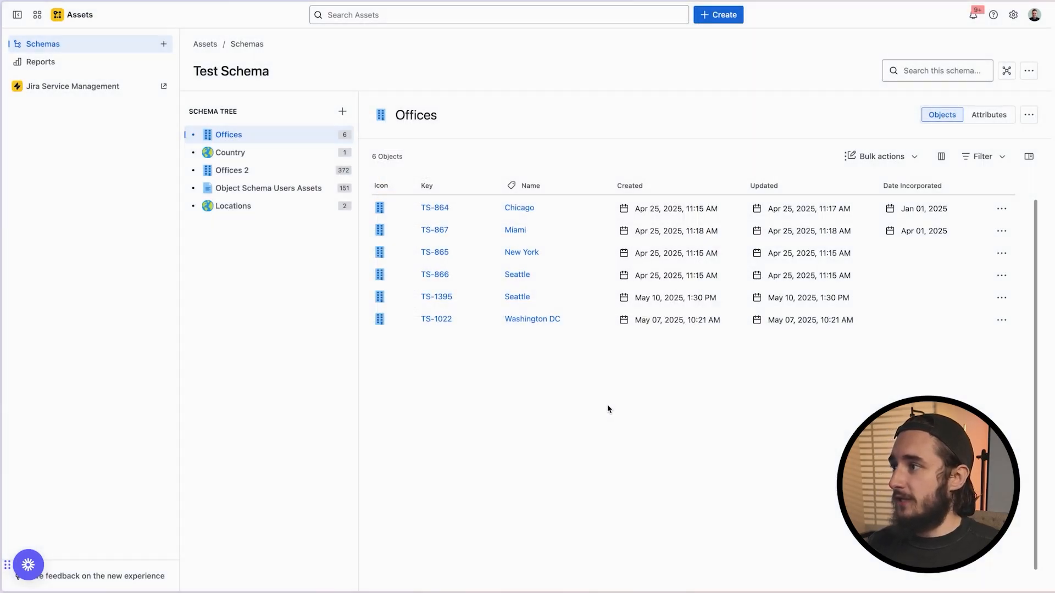
Create a new top-level object type named State with the Collect icon in Test Schema
left_click(342, 114)
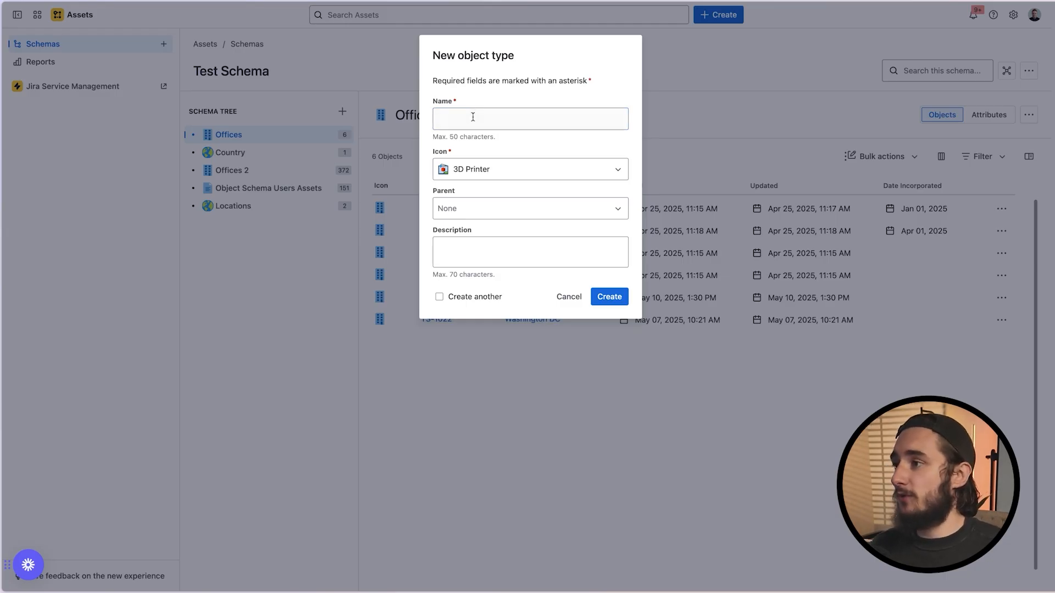
type("Test")
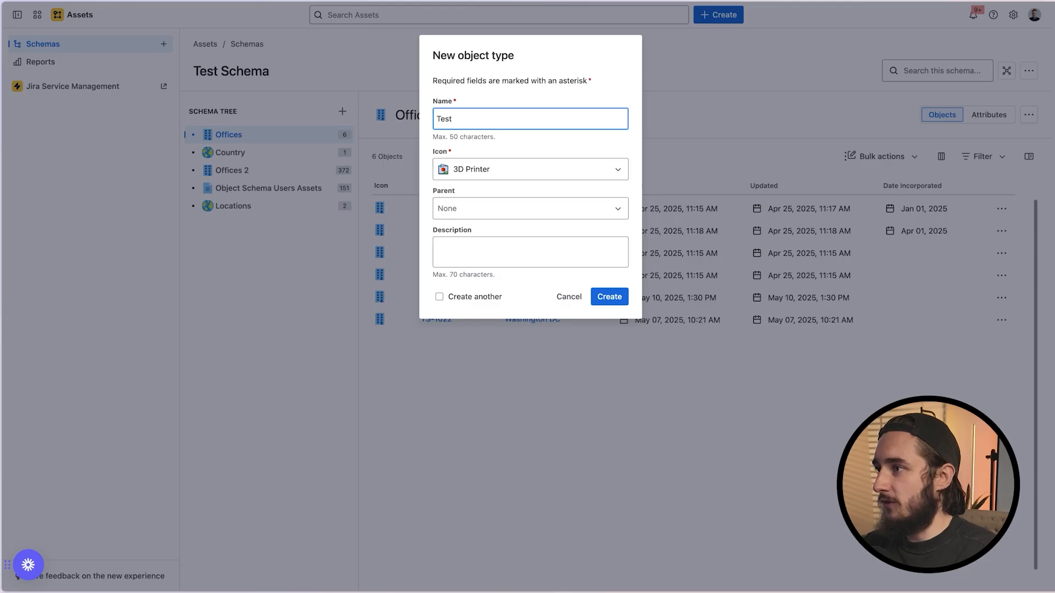
key("BackSpace")
key("BackSpace")
key("BackSpace")
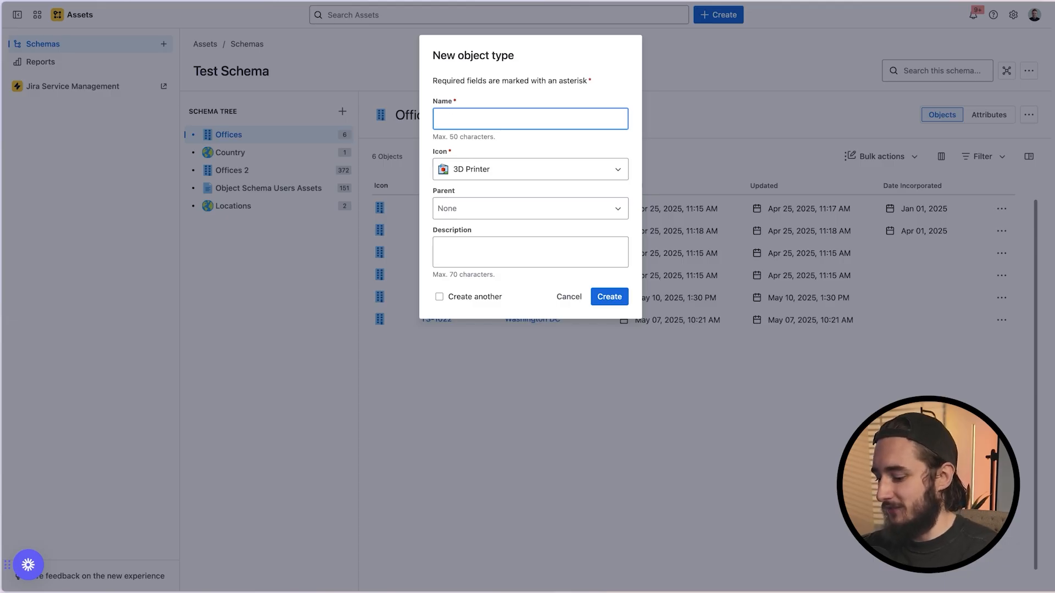
type("State")
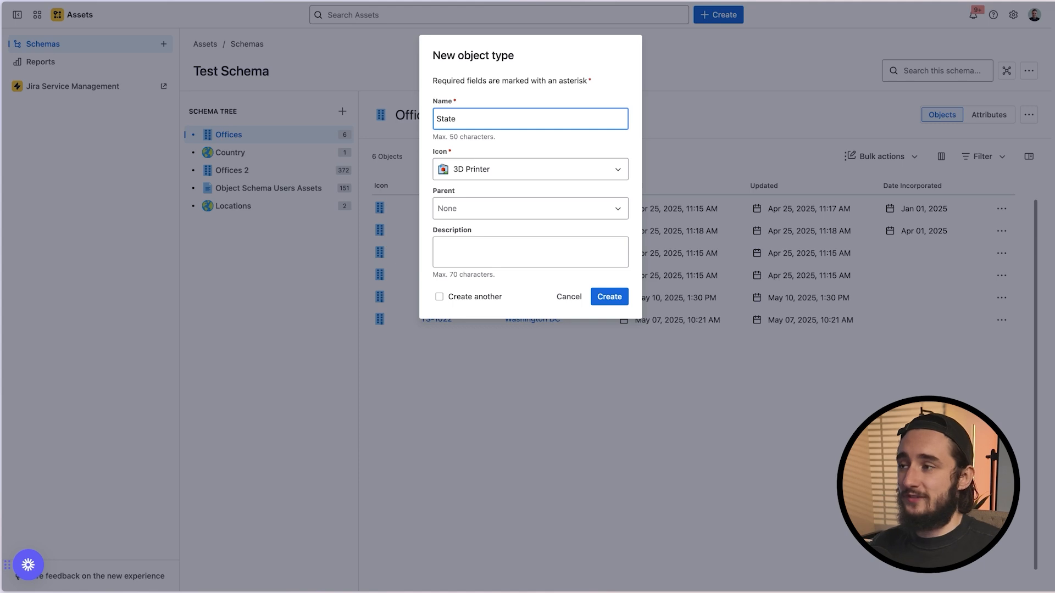
left_click(518, 173)
scroll(539, 283, "down", 10)
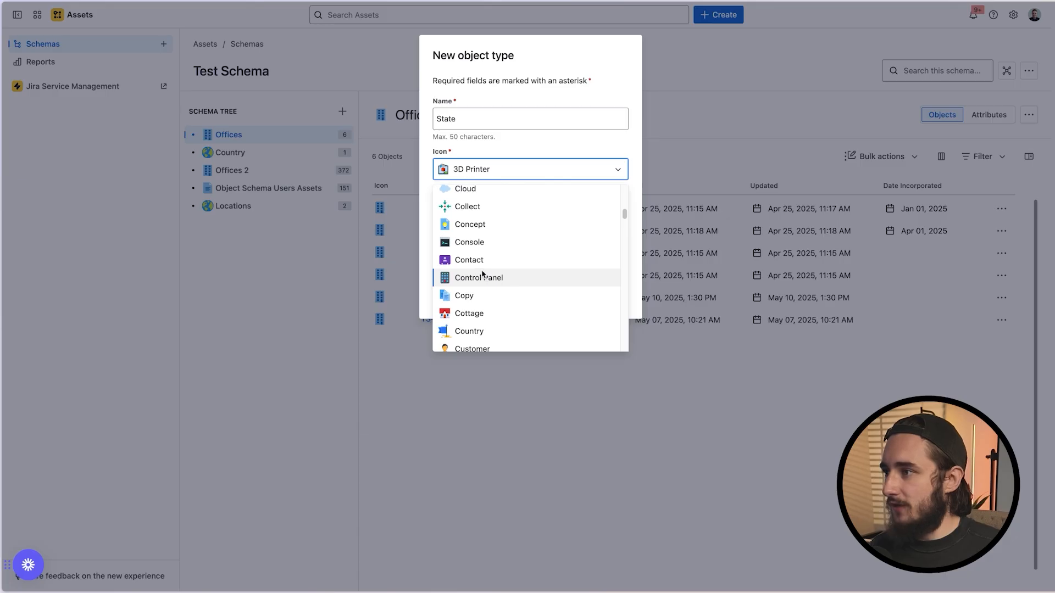
left_click(469, 207)
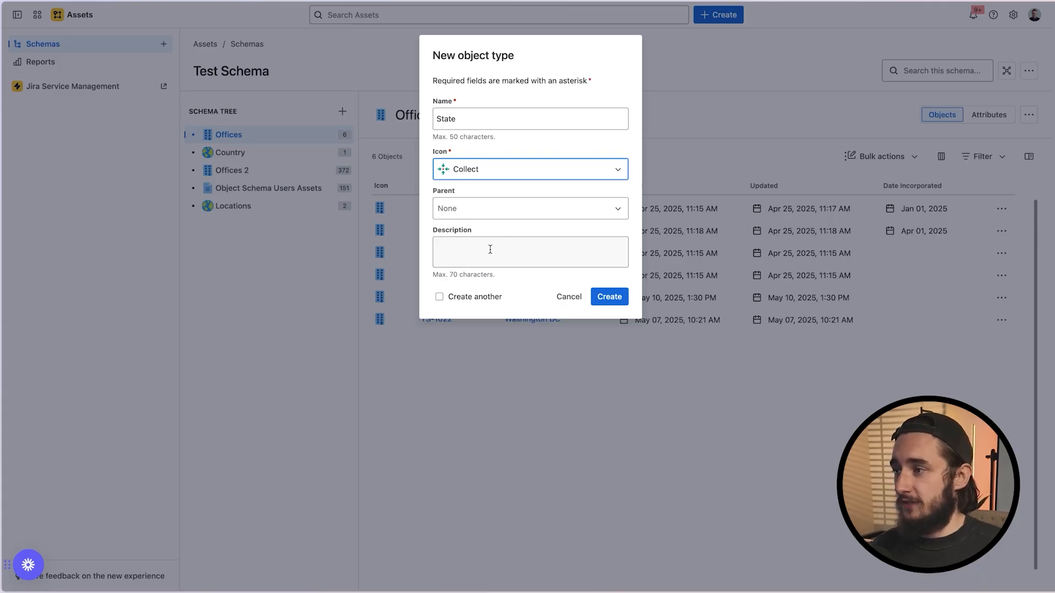
left_click(605, 297)
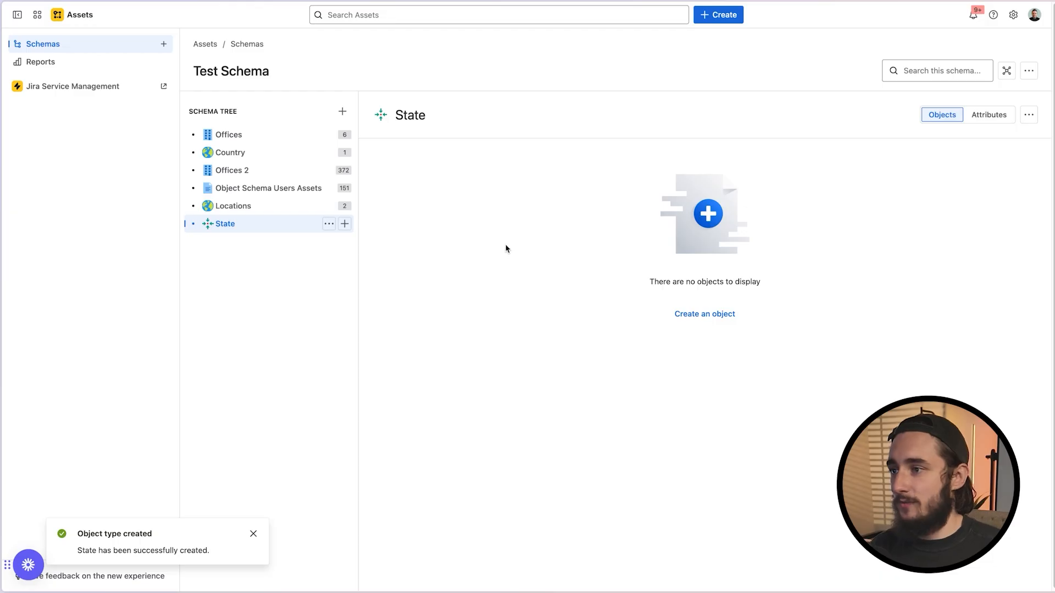
Inspect the object creation form for State without creating an object, and view the State type's attributes
left_click(714, 315)
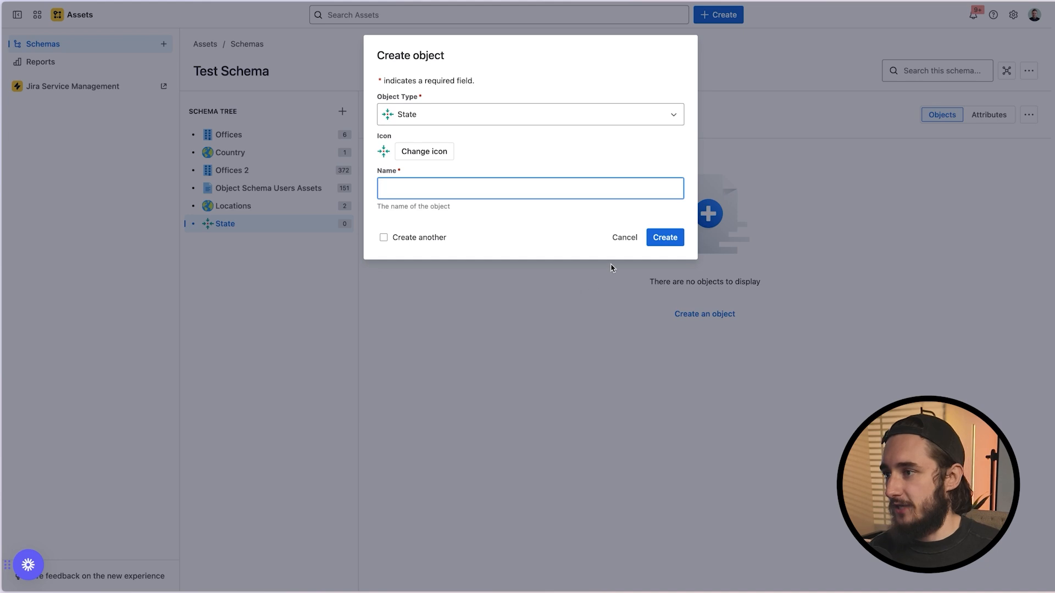
left_click(619, 244)
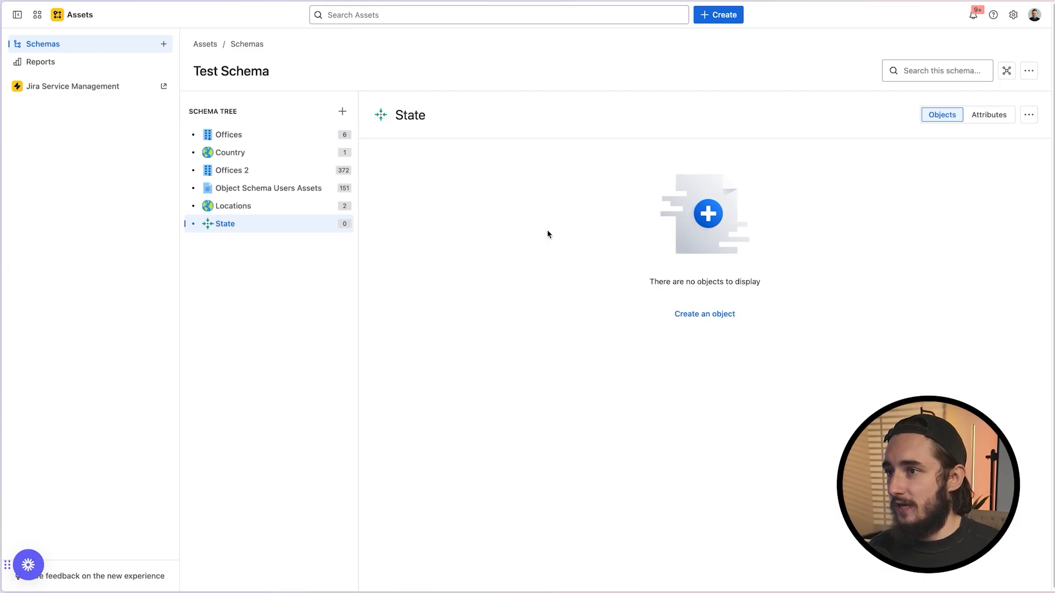
left_click(992, 117)
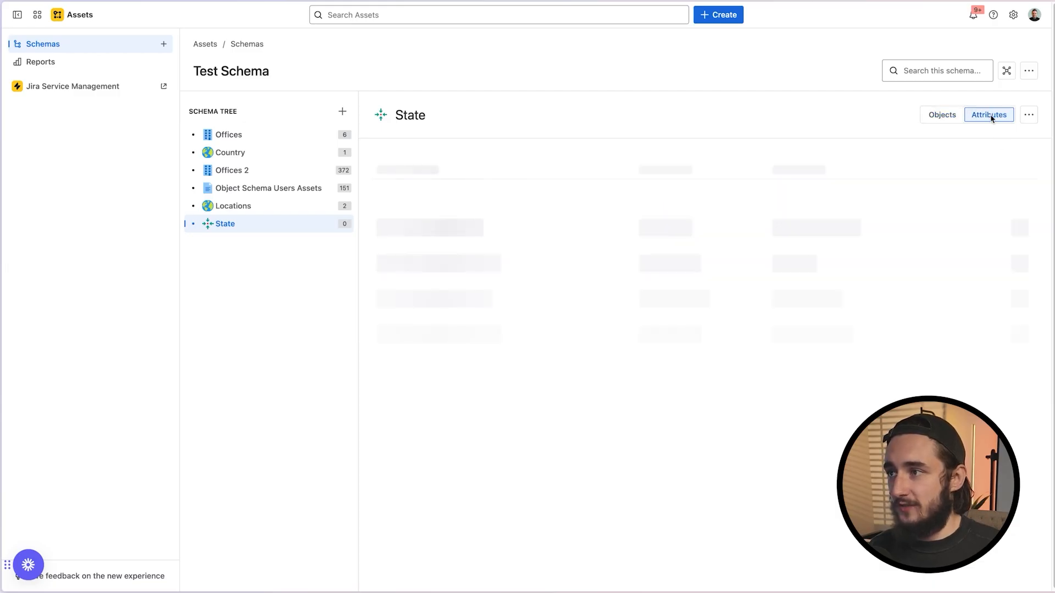
left_click(462, 289)
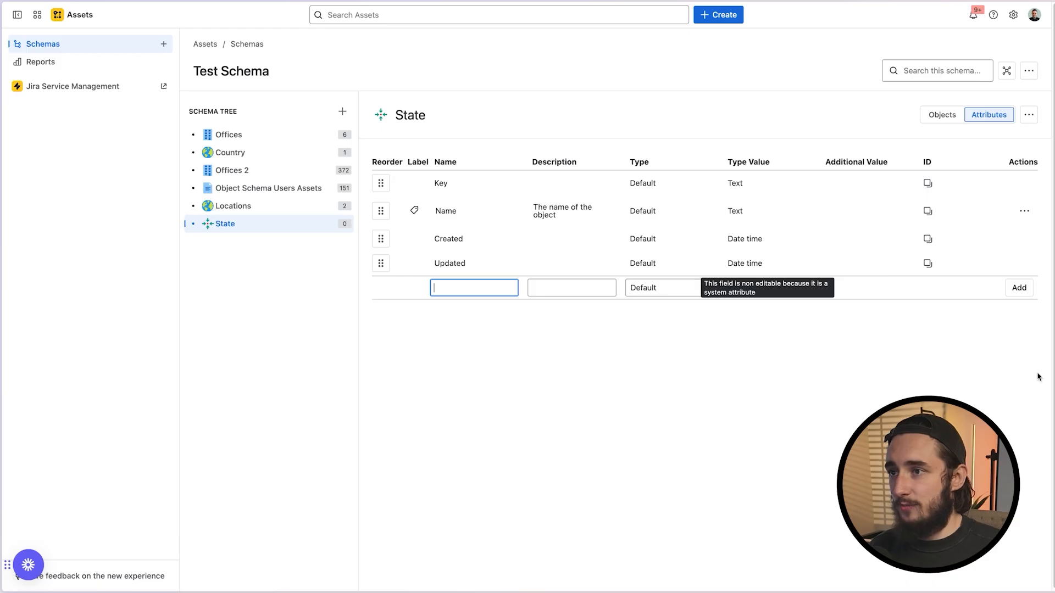
left_click(270, 228)
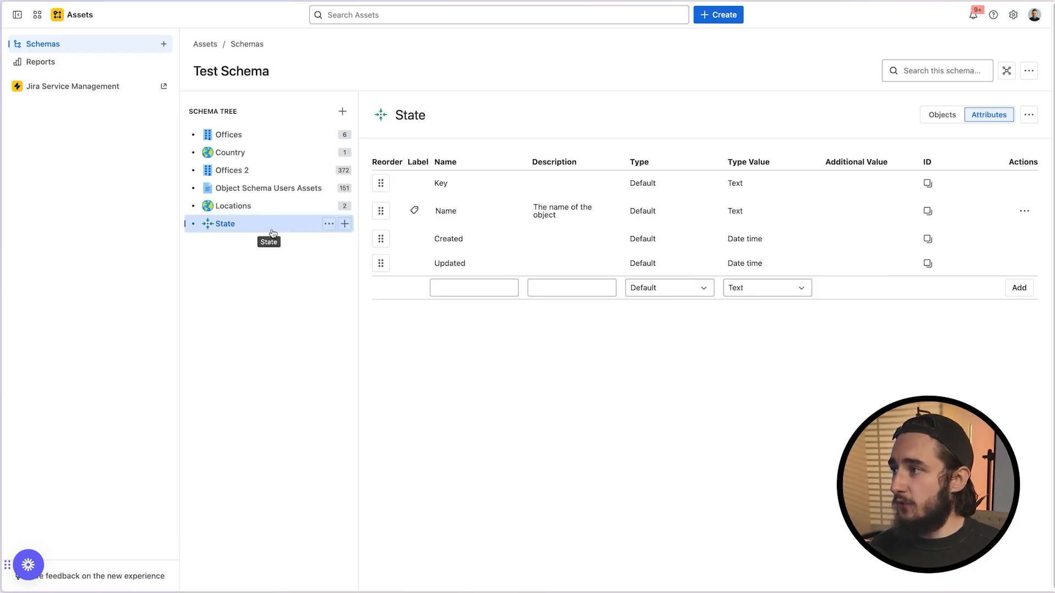
Review the attributes of the Offices type and compare its objects in the list and detail views
left_click(258, 141)
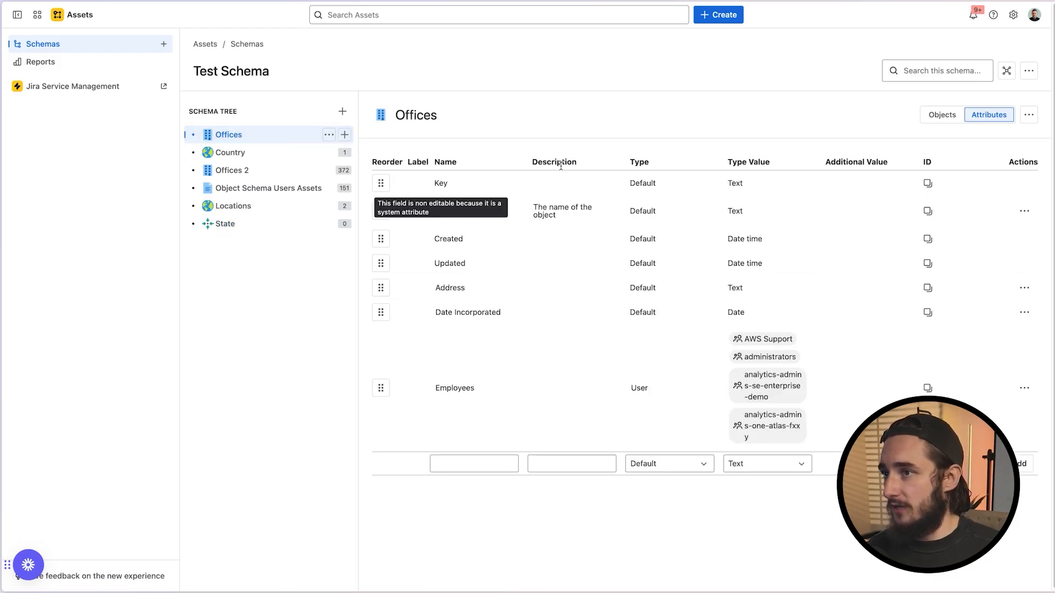
left_click(942, 115)
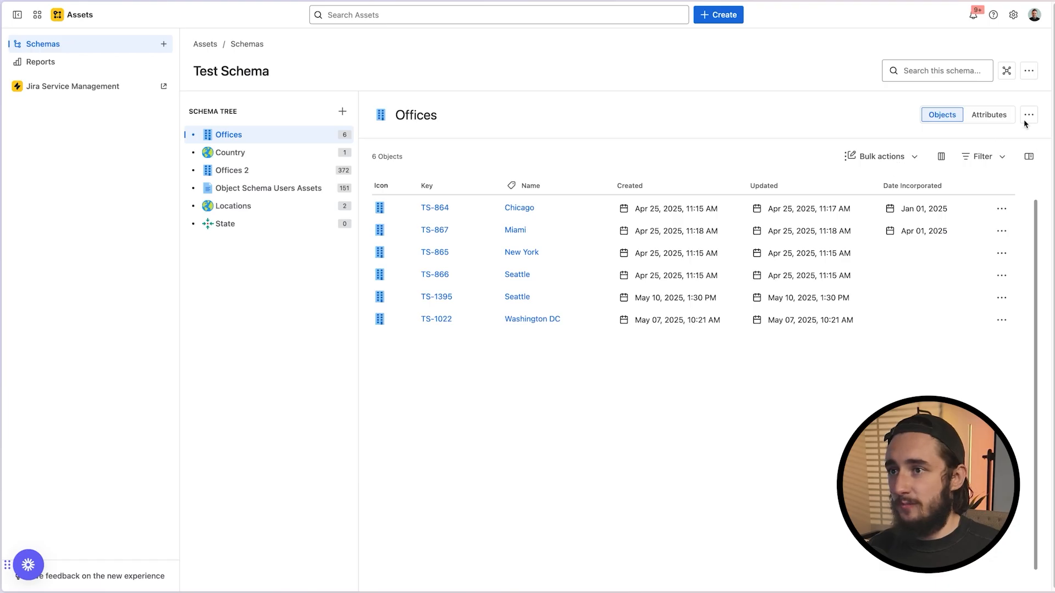
left_click(1027, 157)
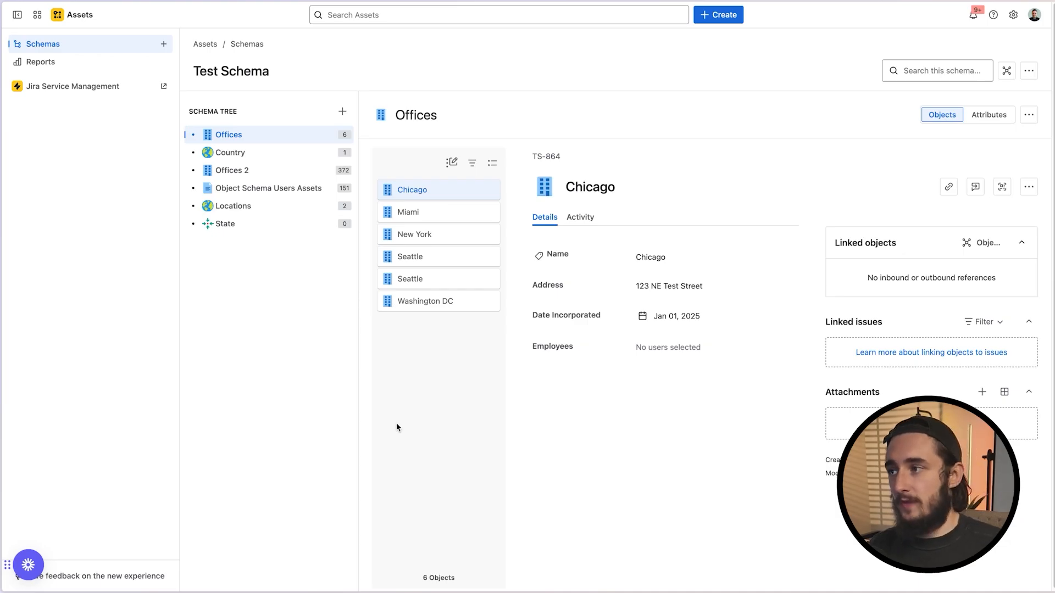
left_click(493, 162)
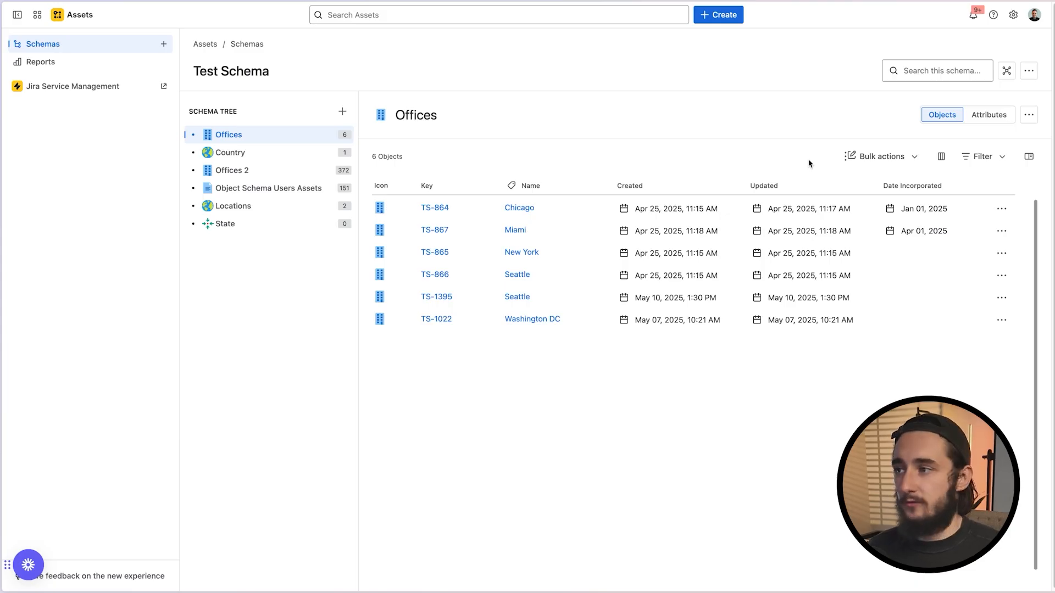
left_click(1030, 156)
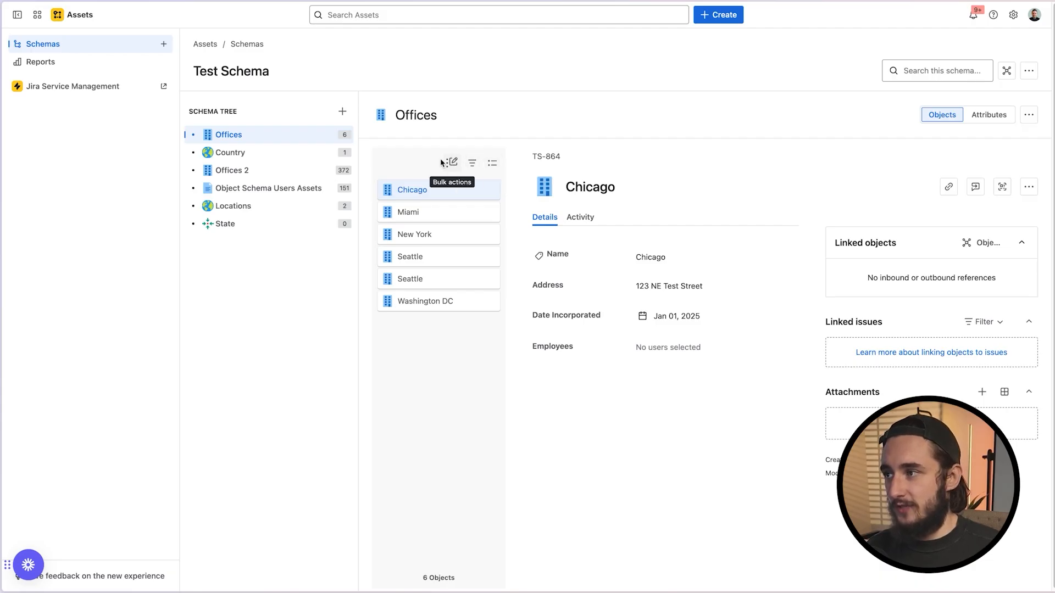
left_click(486, 166)
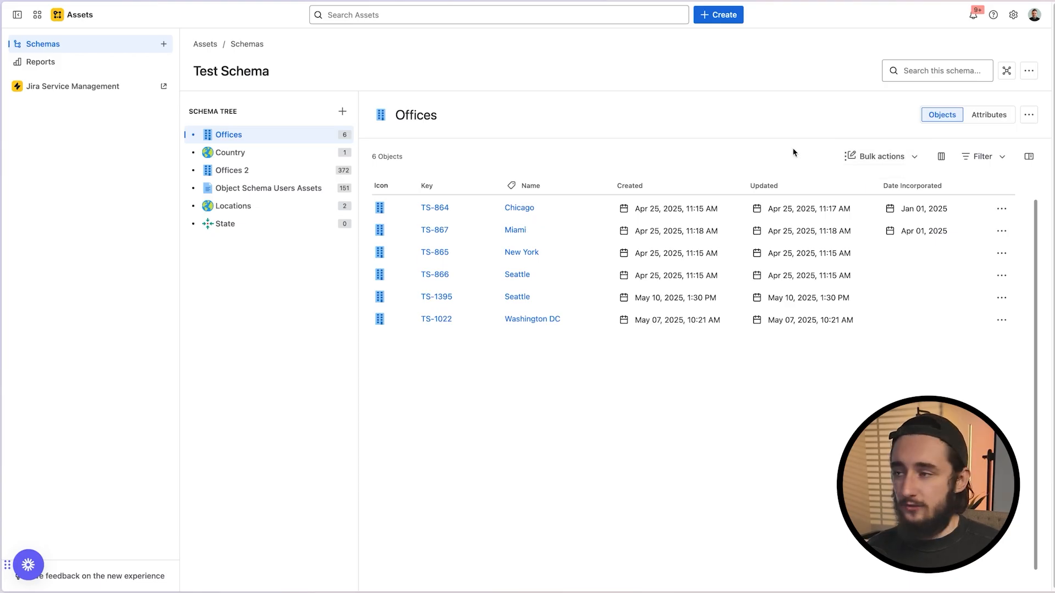
Review the bulk actions and the column options available for the Offices objects
left_click(876, 156)
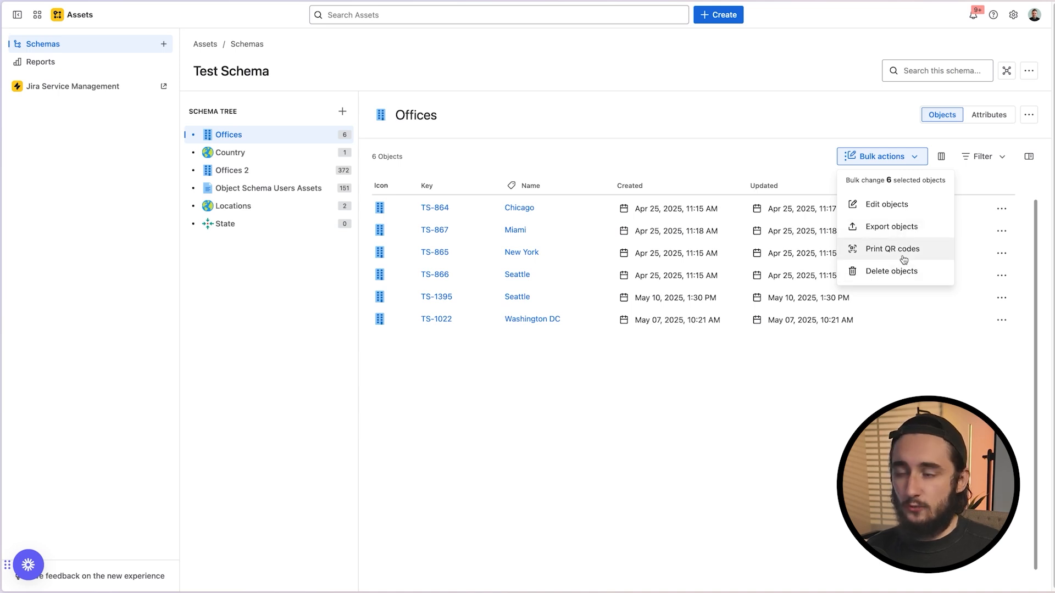
left_click(938, 397)
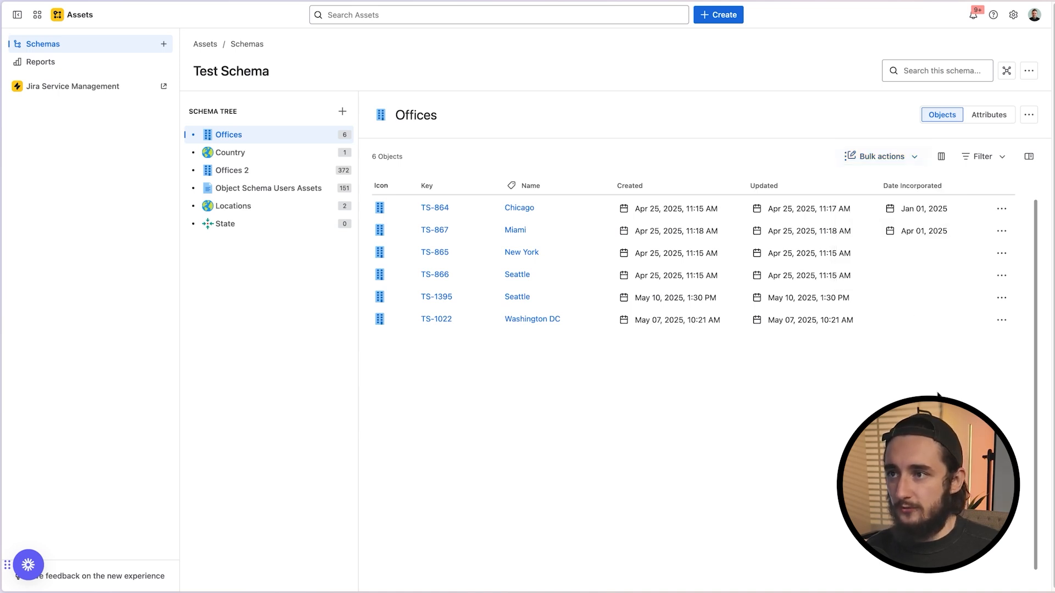
left_click(942, 159)
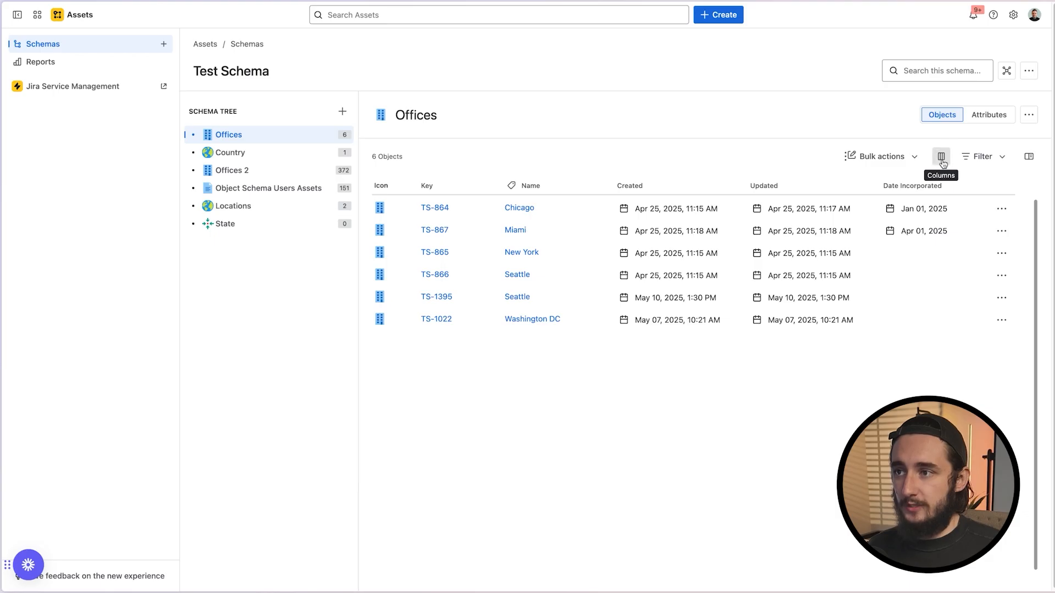
left_click(731, 317)
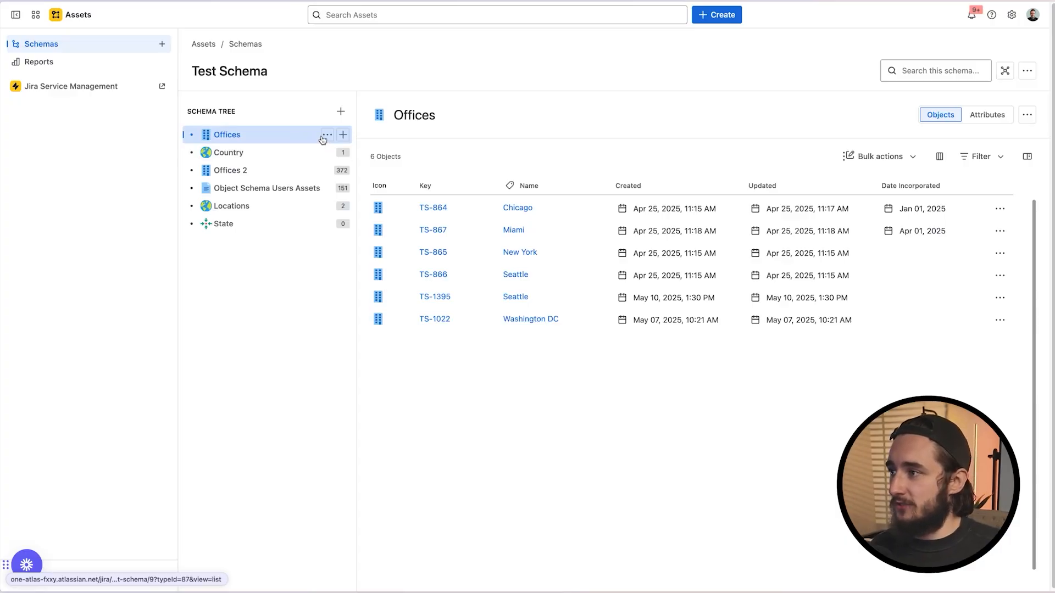
Open the object type settings of Offices and examine its general details and role permissions
left_click(327, 136)
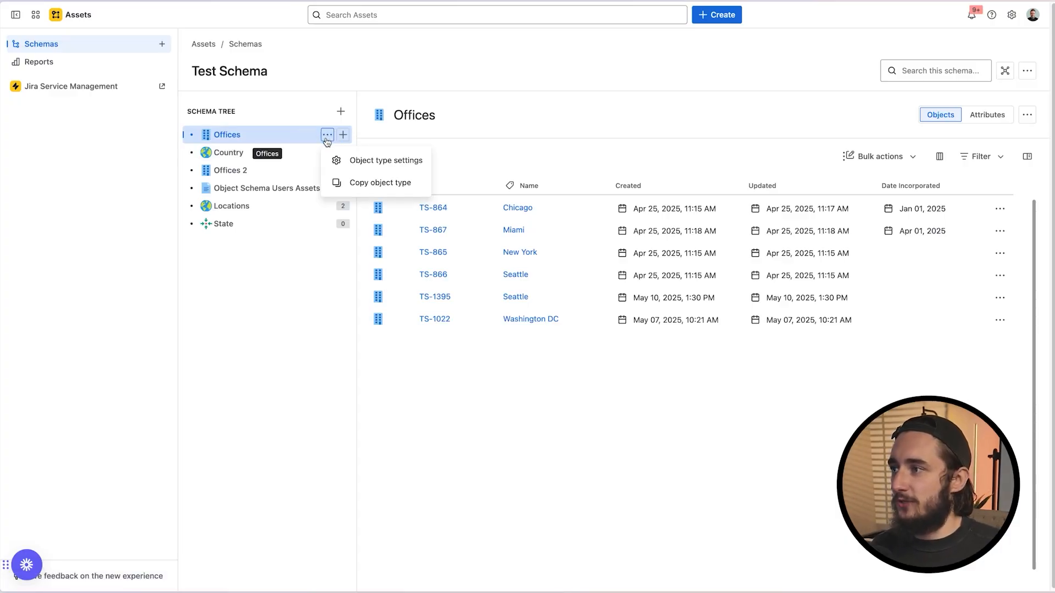
left_click(367, 158)
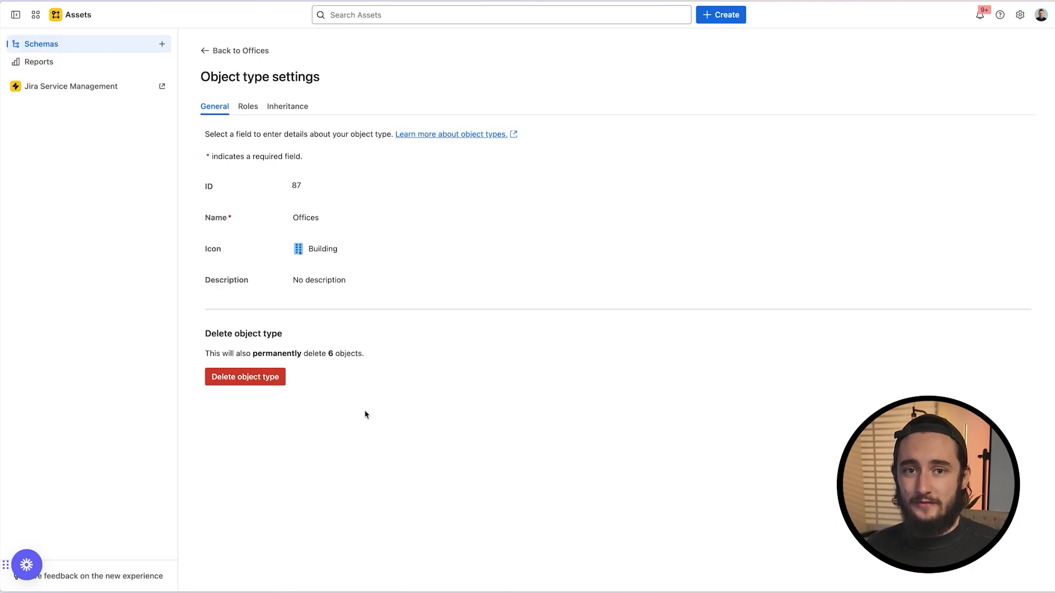
left_click(248, 106)
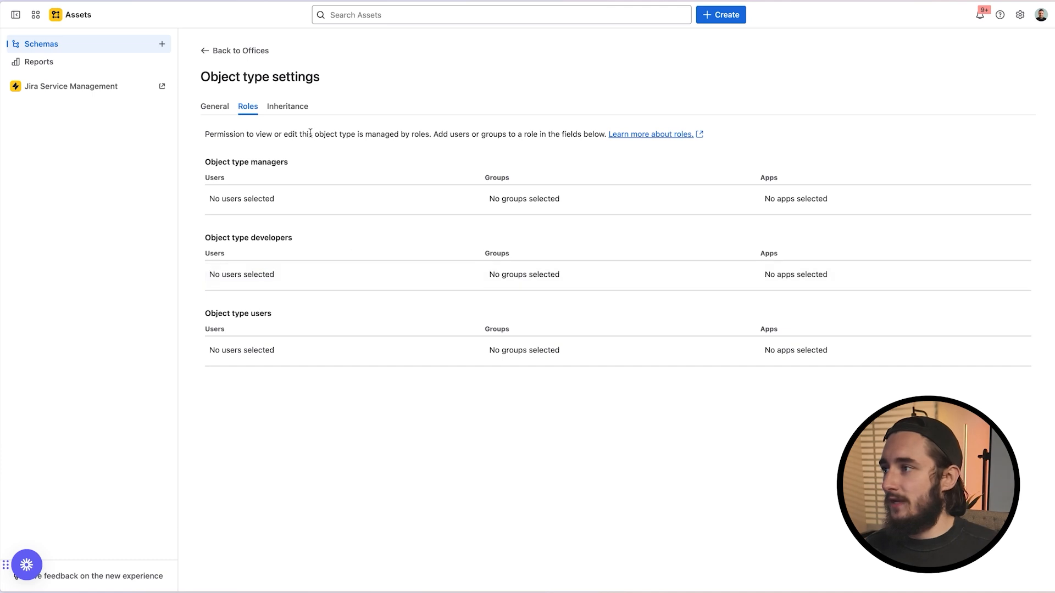
Examine the inheritance settings of the Offices object type
left_click(306, 107)
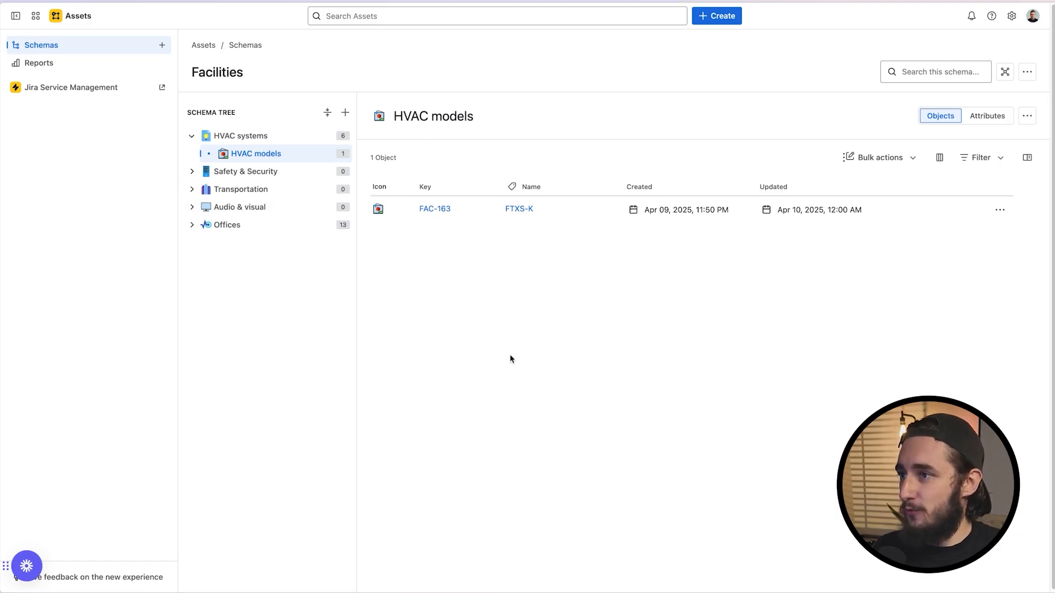
Compare the attributes of HVAC models with the fields in its object creation form, without creating an object
left_click(982, 118)
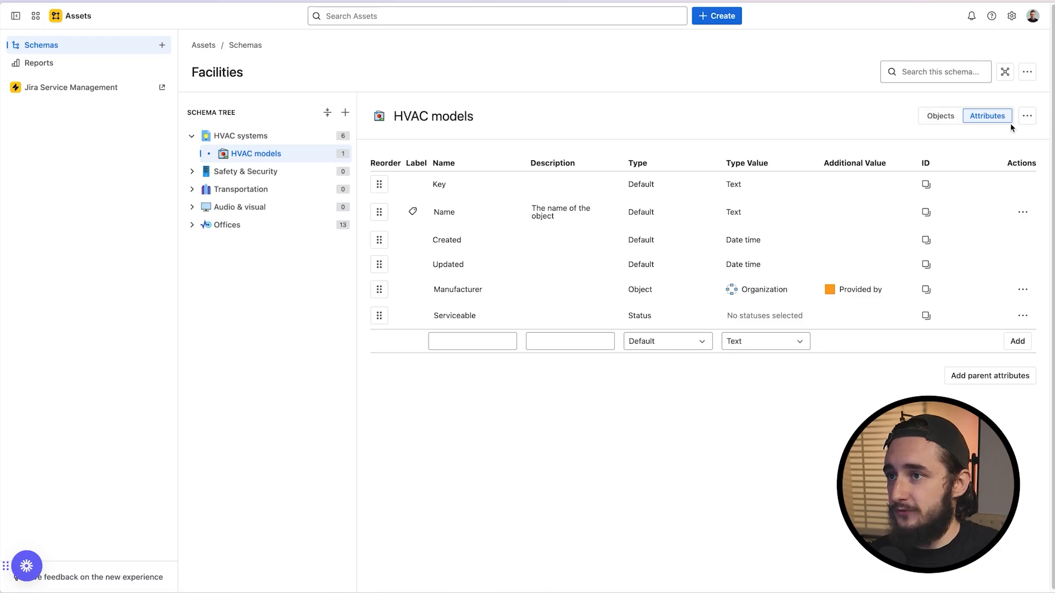
left_click(940, 115)
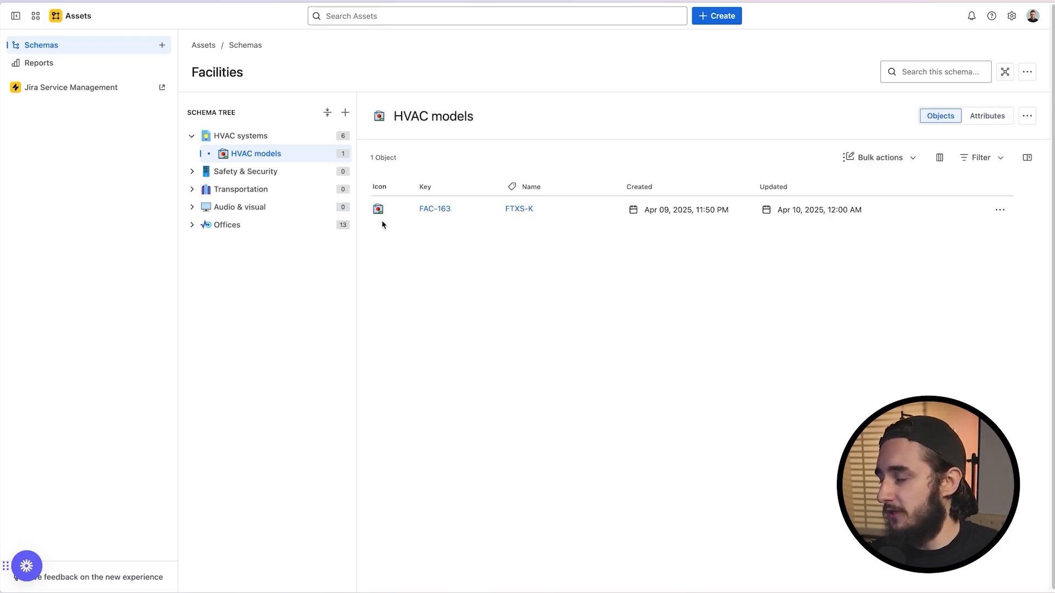
left_click(715, 16)
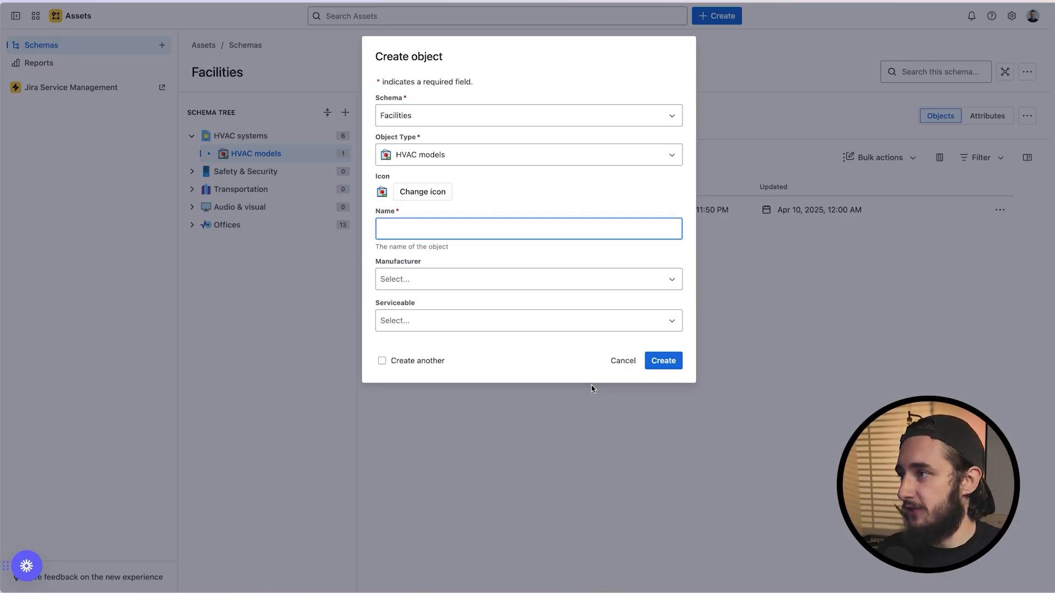
left_click(616, 369)
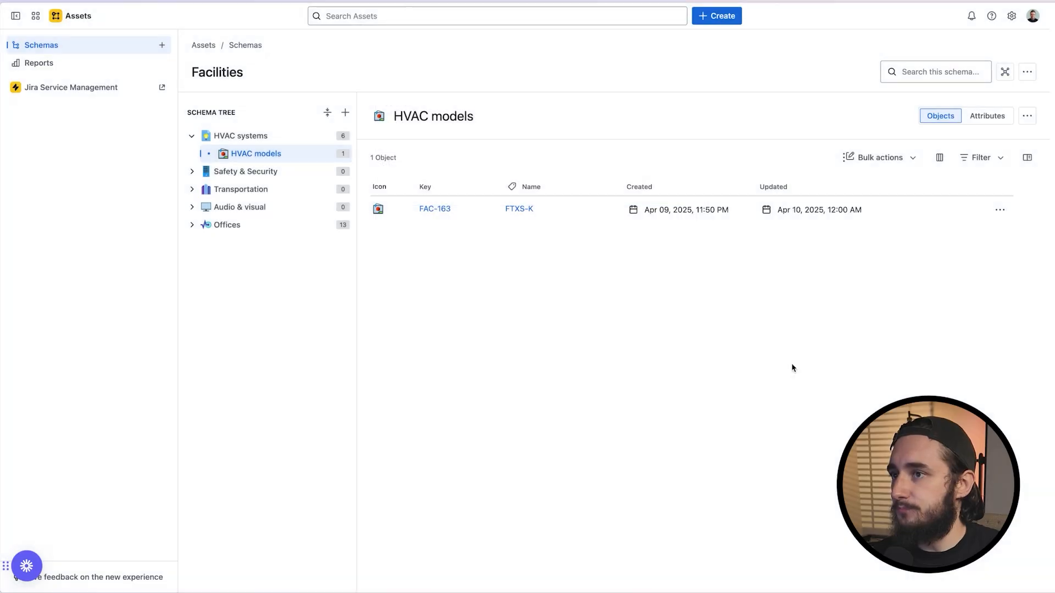
Review the attribute types and the default type's value options available for a new attribute of HVAC models
left_click(987, 116)
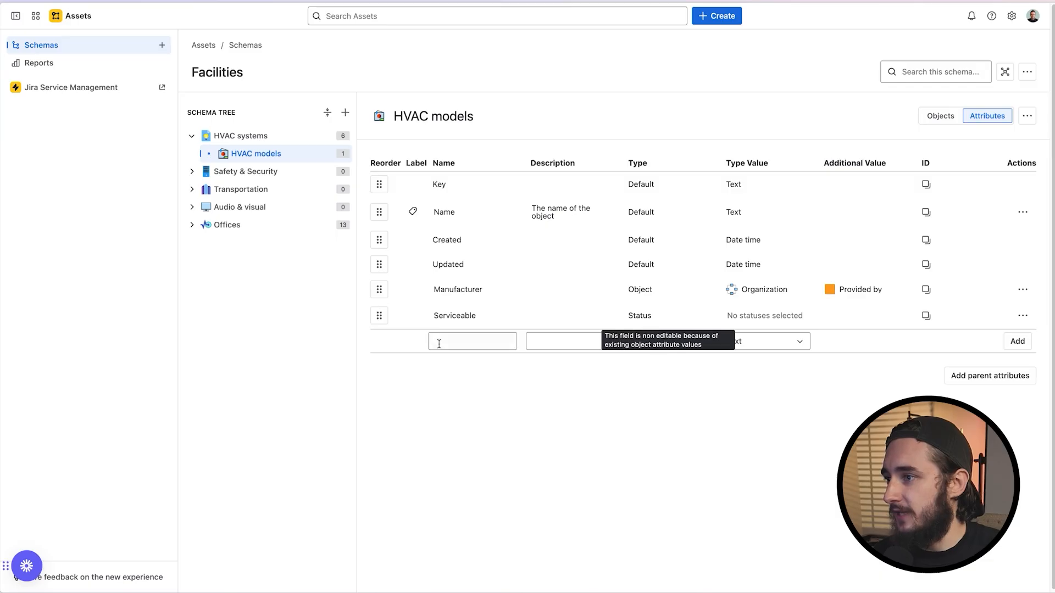
left_click(670, 342)
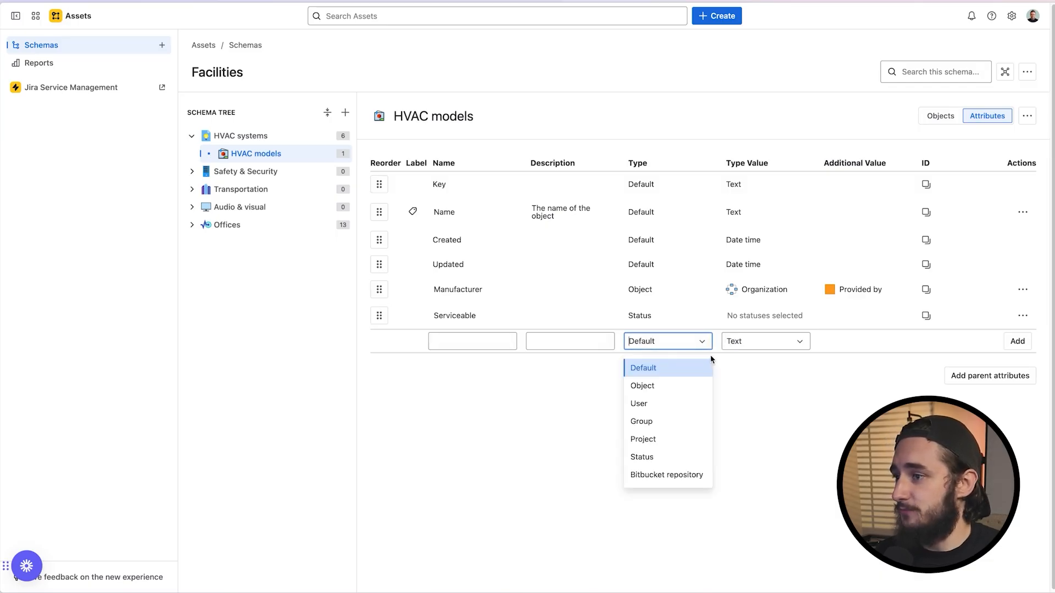
left_click(755, 367)
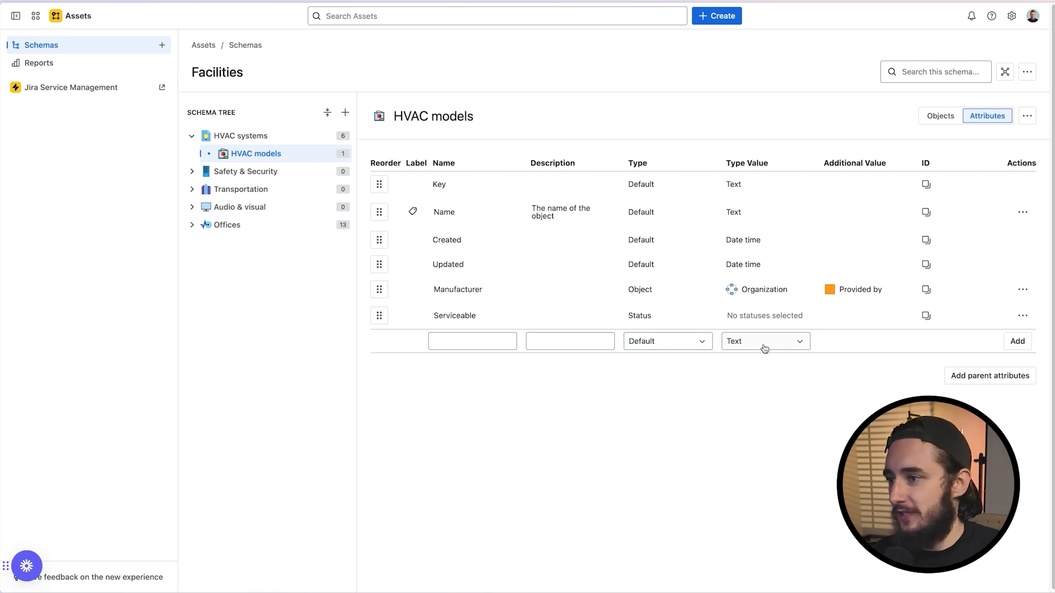
left_click(765, 343)
scroll(809, 379, "down", 2)
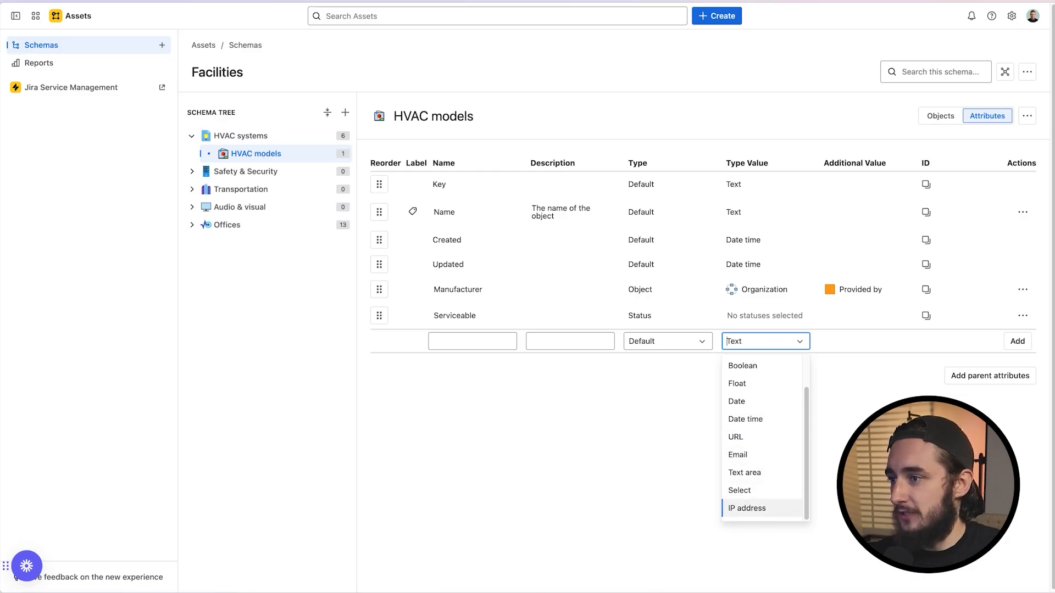
left_click(789, 346)
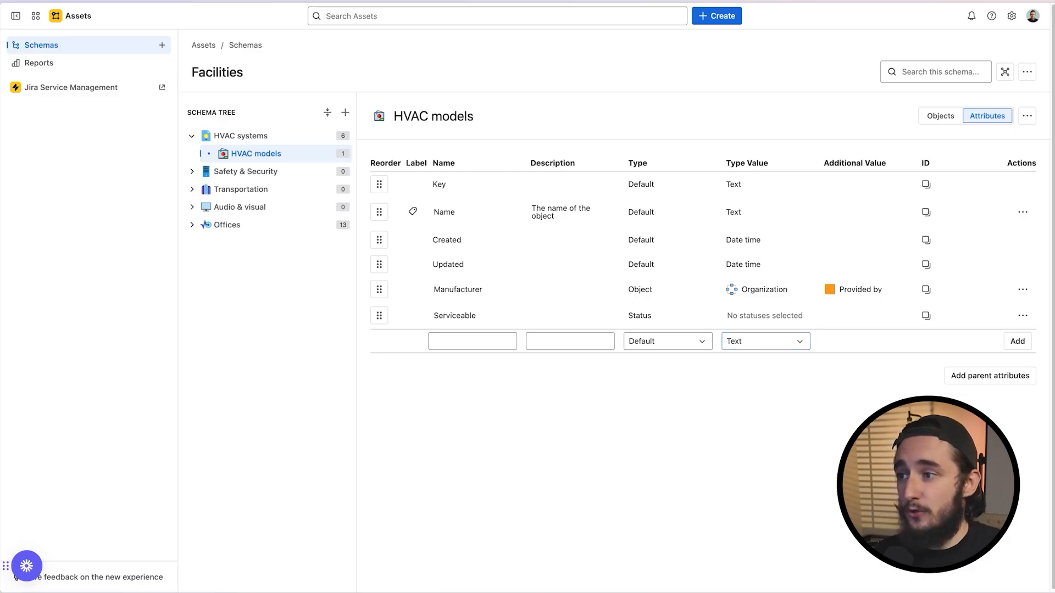
left_click(786, 342)
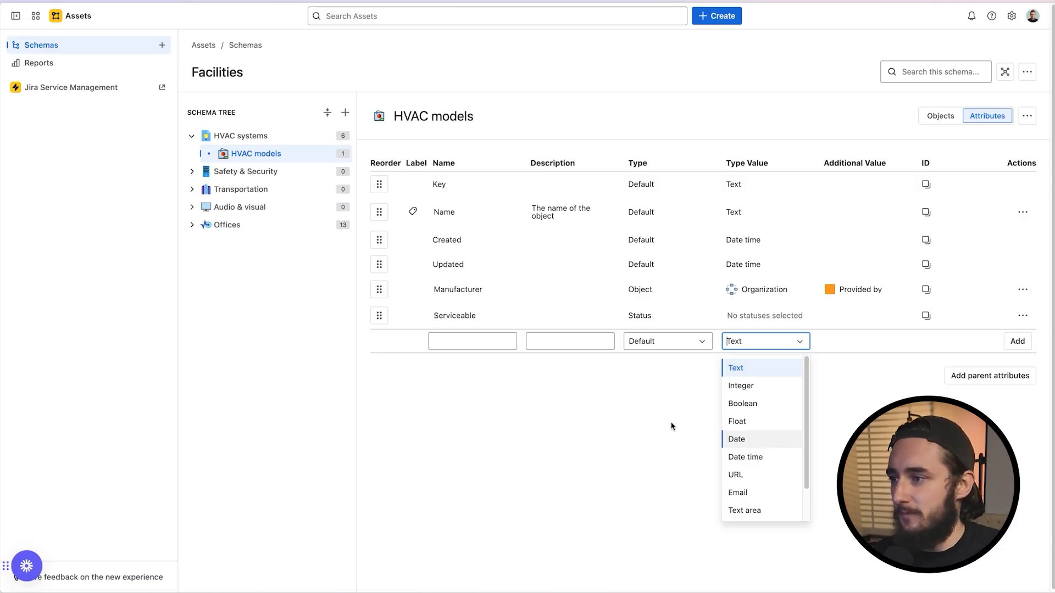
left_click(676, 341)
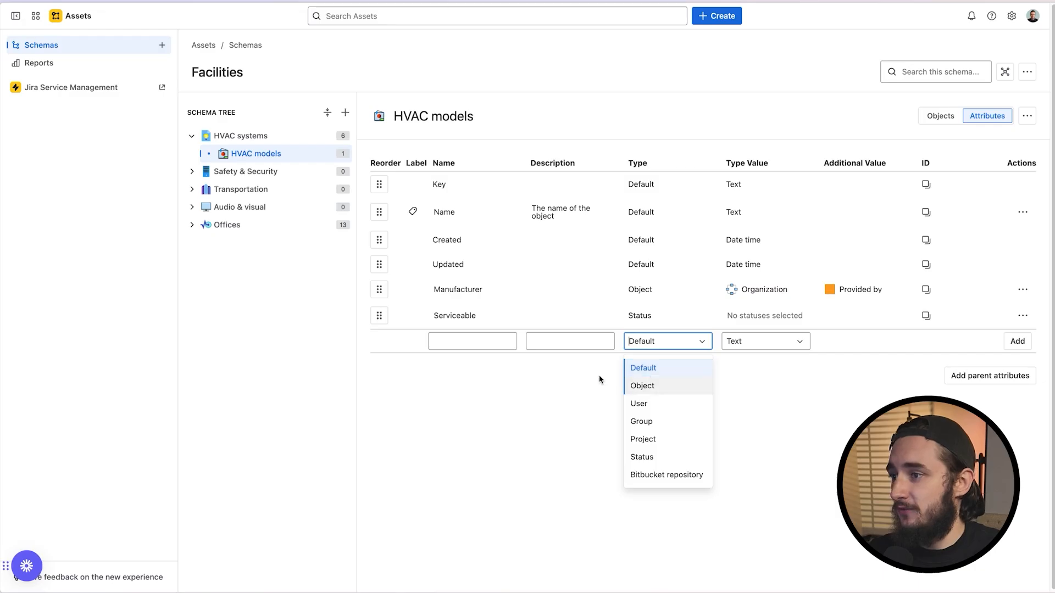
left_click(568, 396)
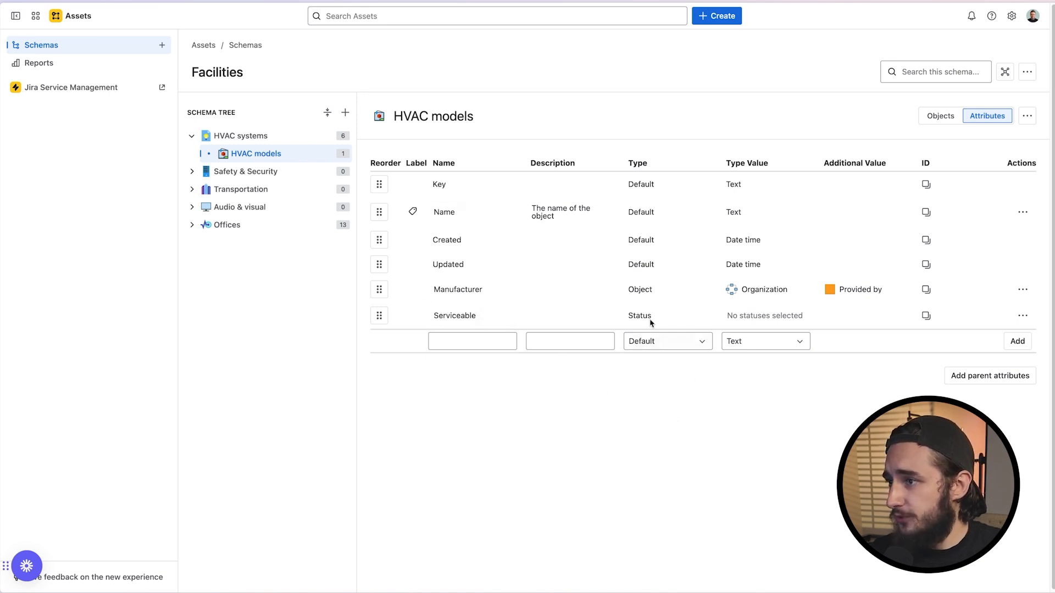
Add an attribute named Model to HVAC models with type Default and value type Text
left_click(490, 339)
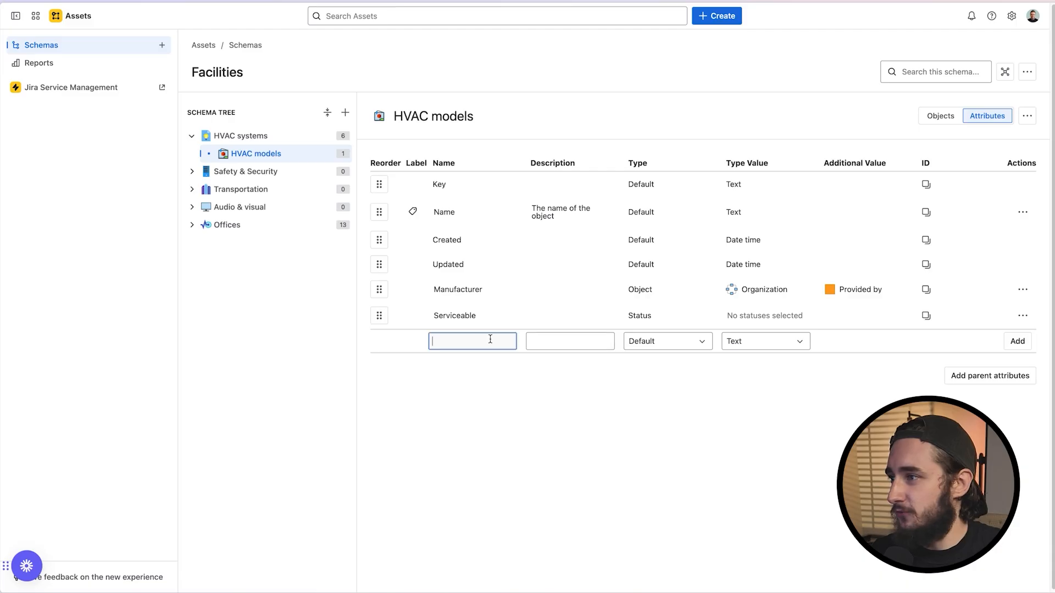
type("Model")
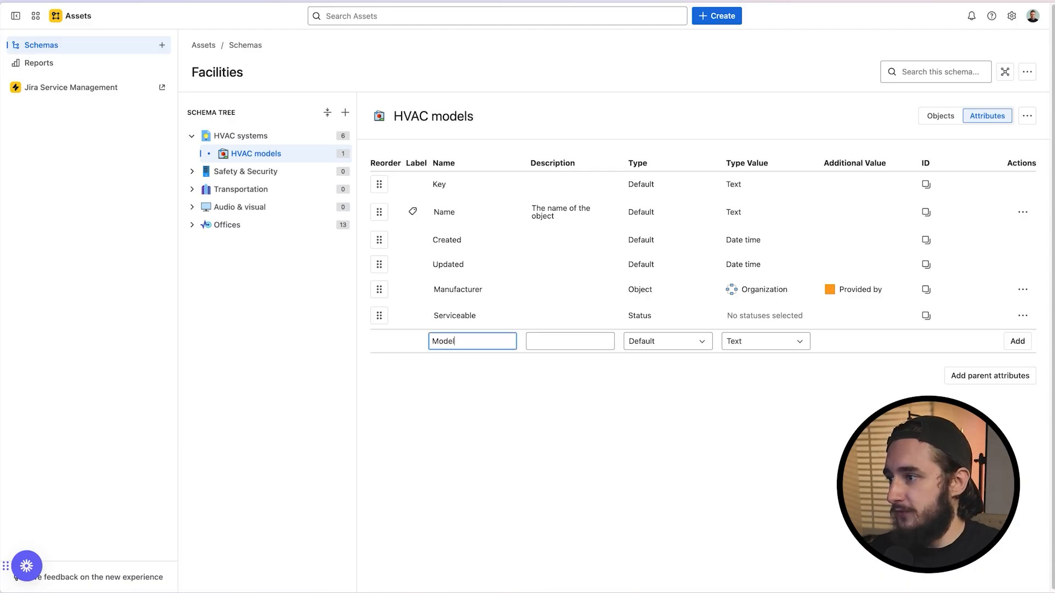
left_click(654, 351)
left_click(875, 366)
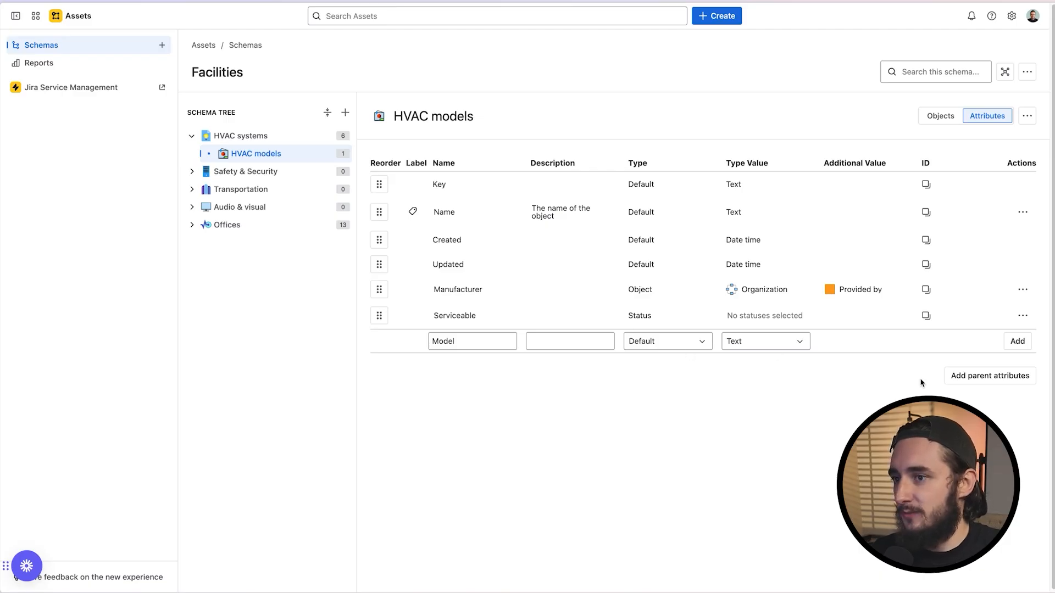
left_click(1017, 342)
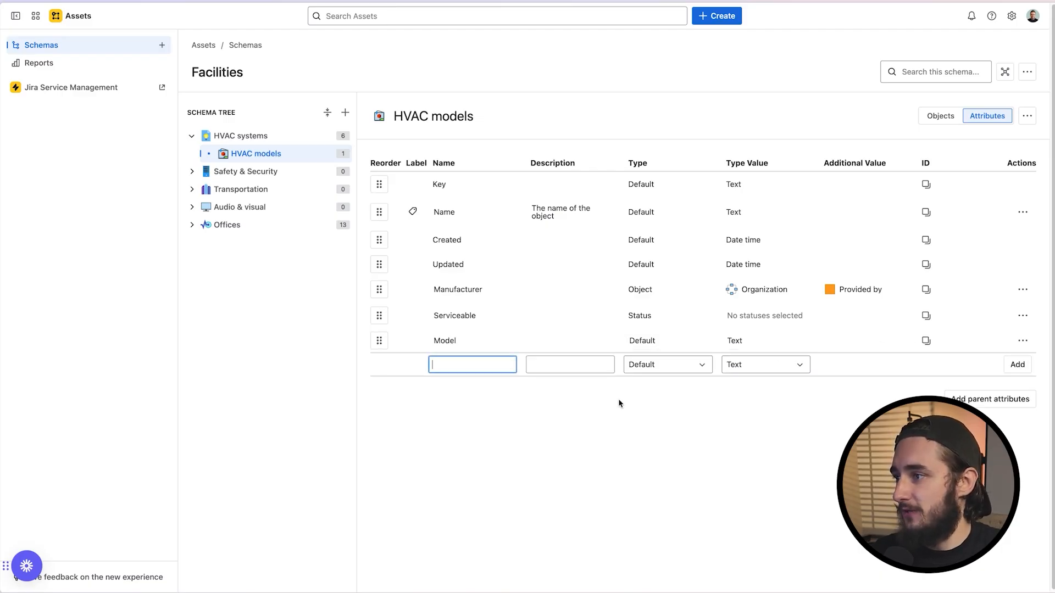
Add an attribute named Install Date to HVAC models with type Default and value type Date
left_click(697, 366)
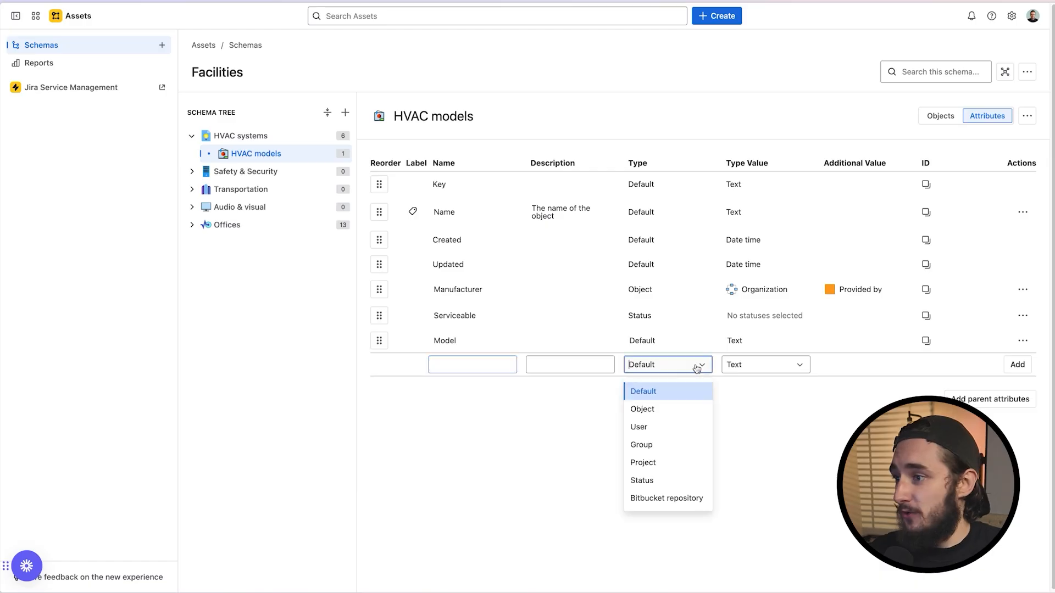
left_click(749, 374)
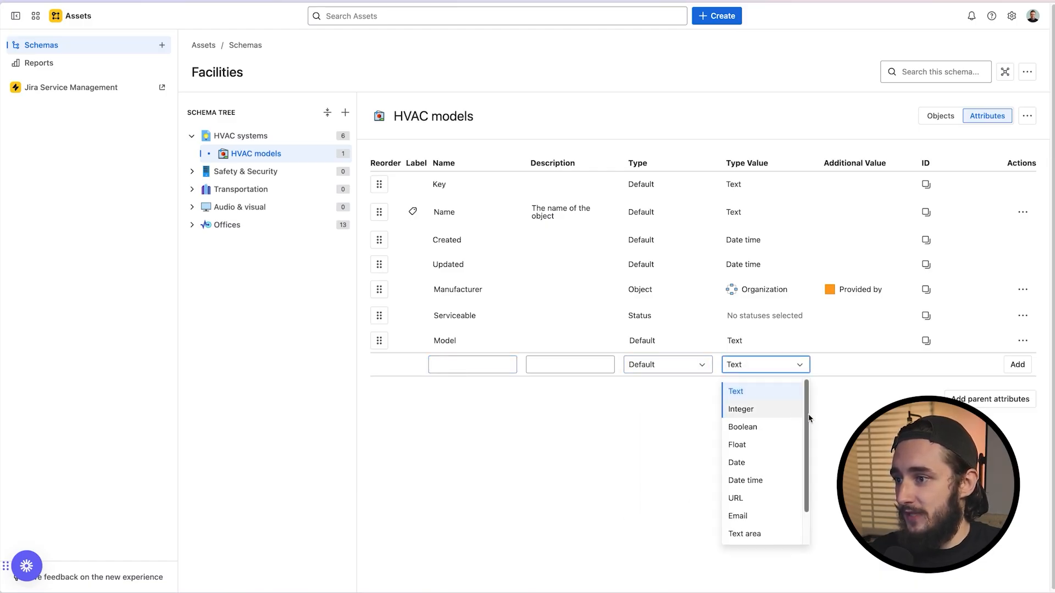
scroll(809, 416, "down", 1)
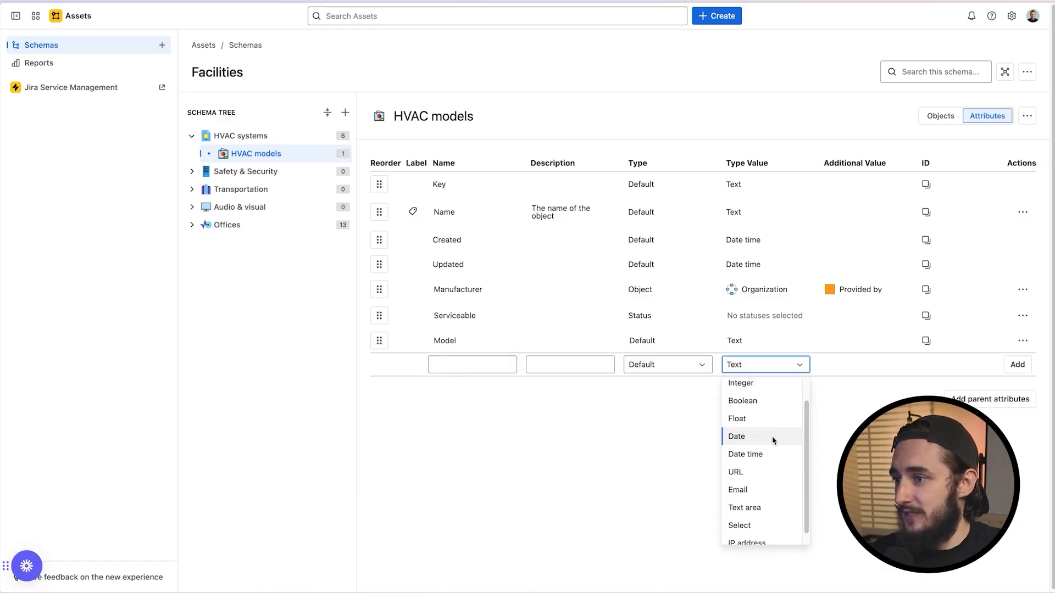
left_click(737, 436)
left_click(452, 363)
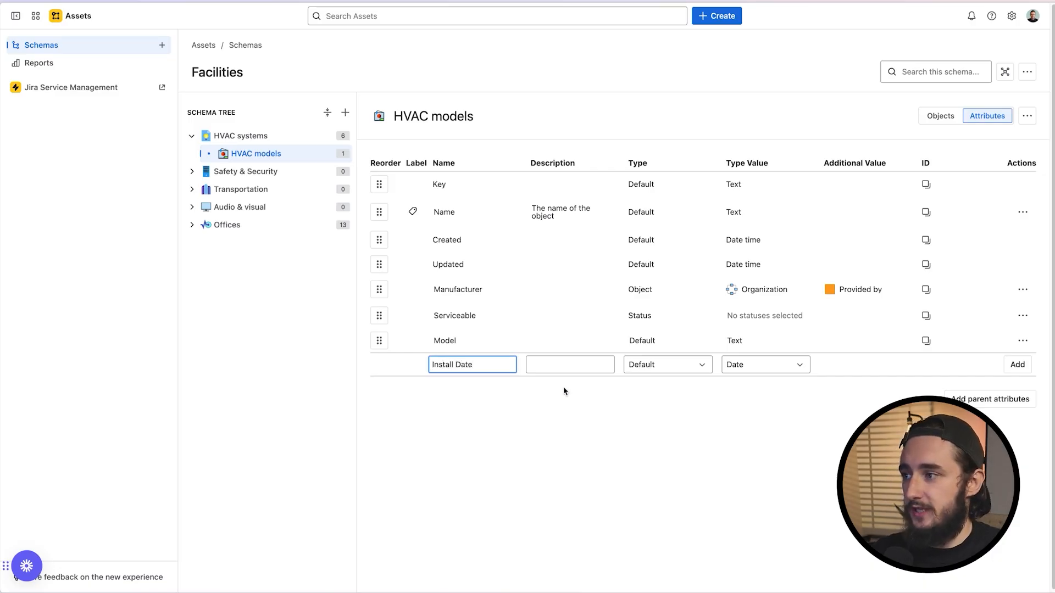
left_click(1017, 364)
Add an attribute named User Manual to HVAC models with type Default and value type URL
left_click(746, 392)
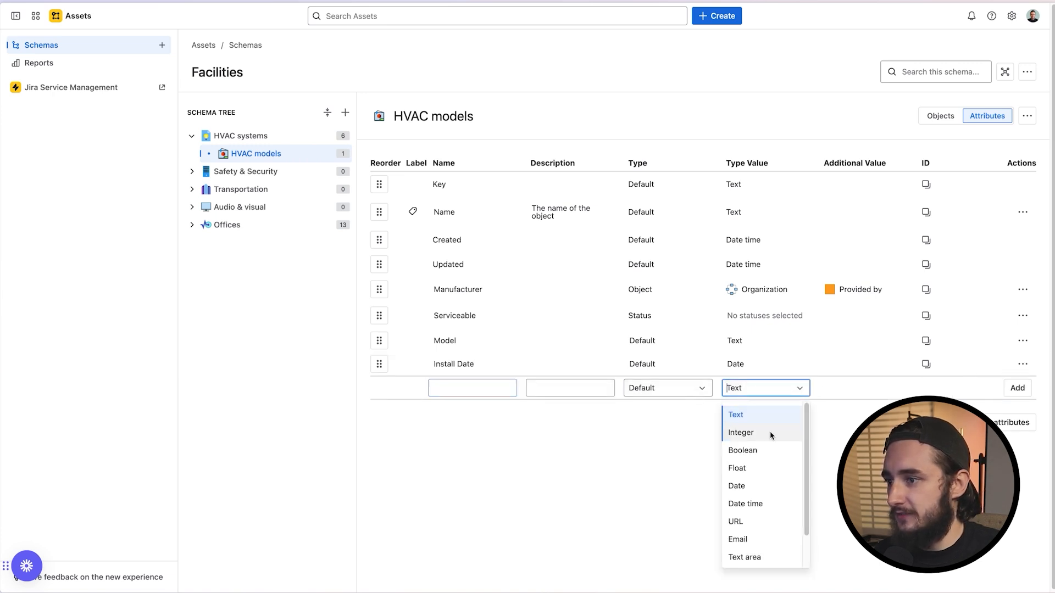
scroll(780, 484, "down", 2)
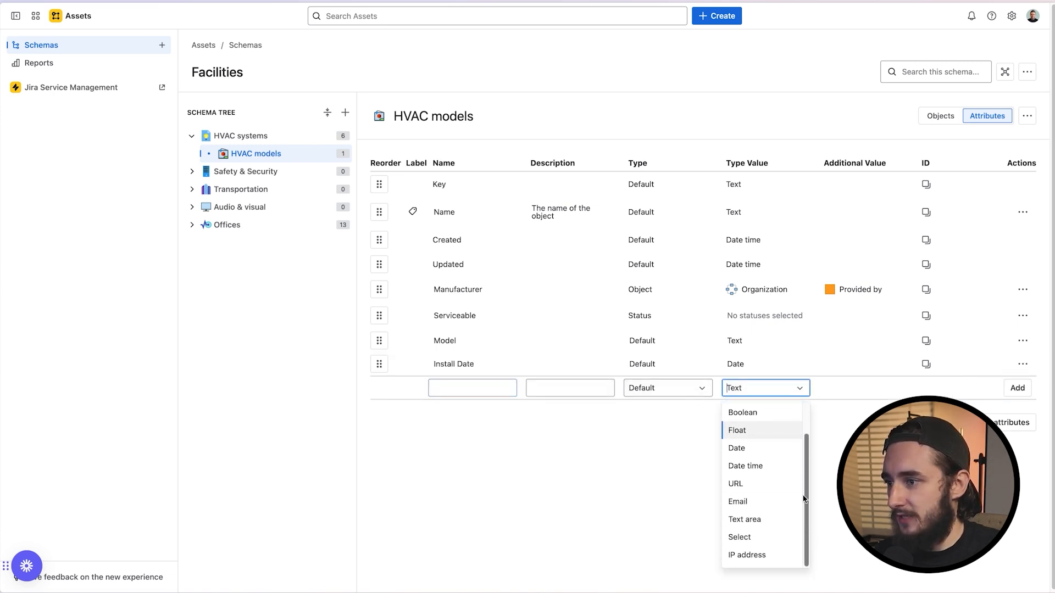
left_click(767, 485)
left_click(486, 392)
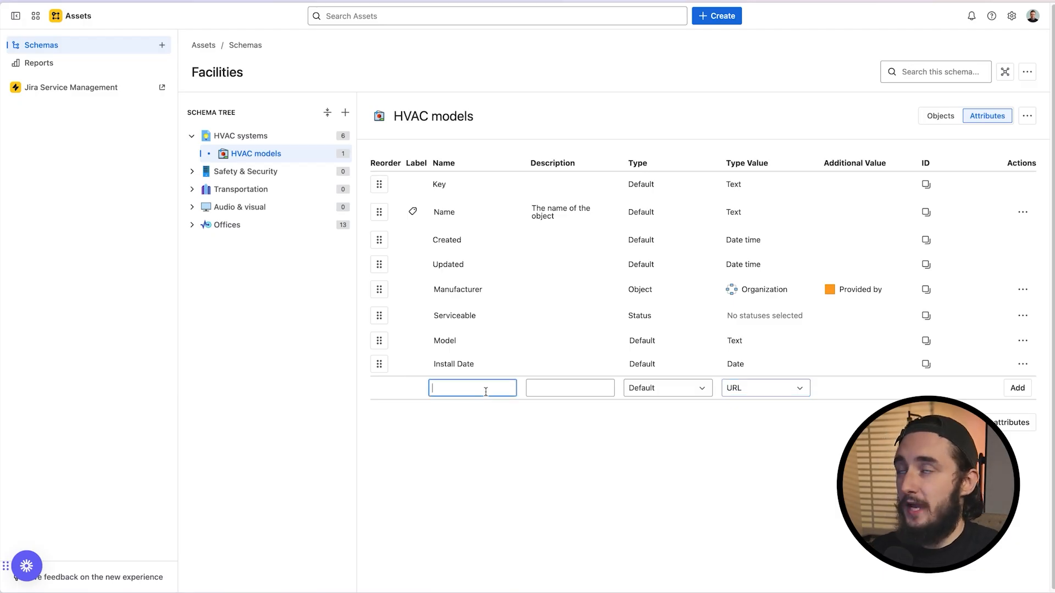
type("User Manual")
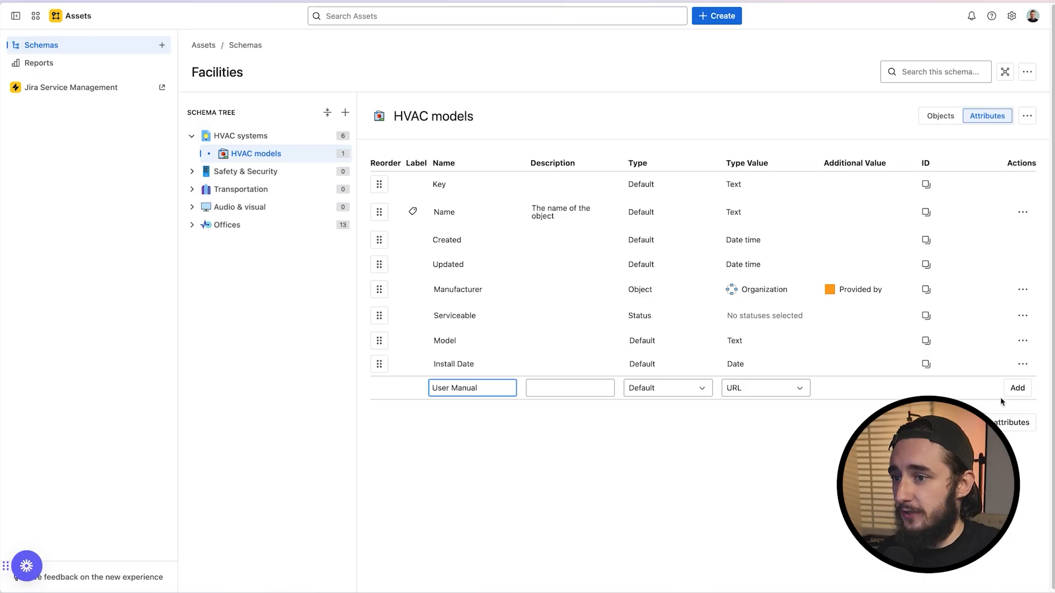
left_click(1013, 390)
Add a Text area attribute named Details to HVAC models and move it directly below the Name attribute
left_click(800, 412)
scroll(798, 544, "down", 2)
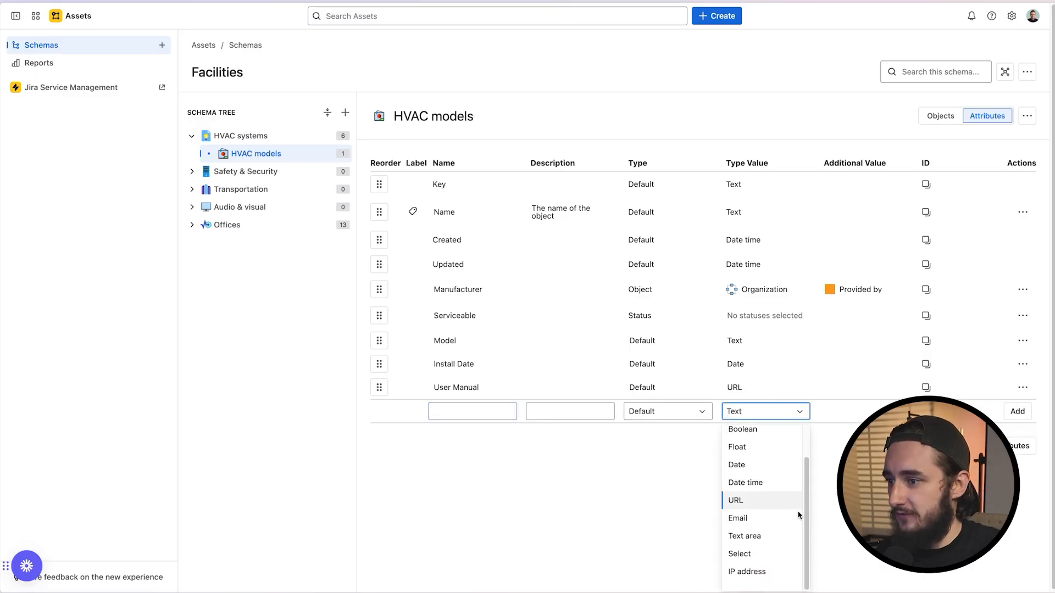
left_click(762, 536)
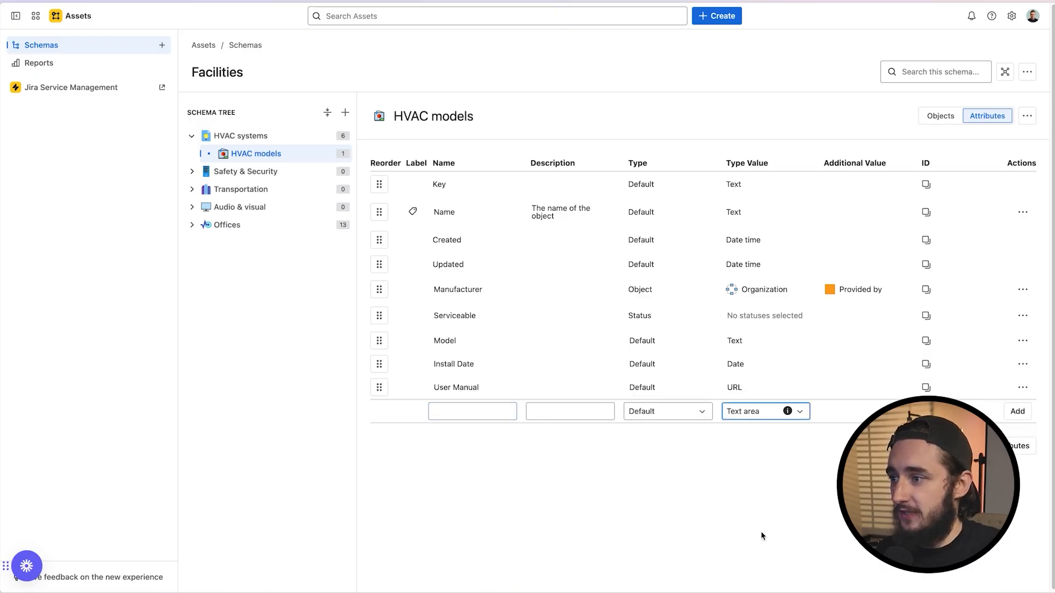
left_click(474, 409)
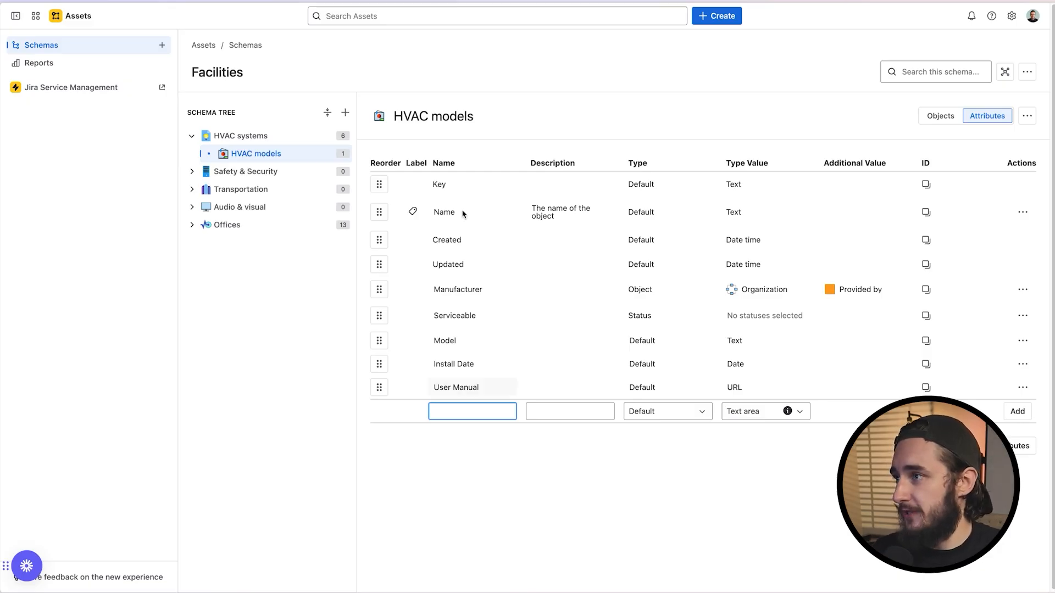
type("Detail")
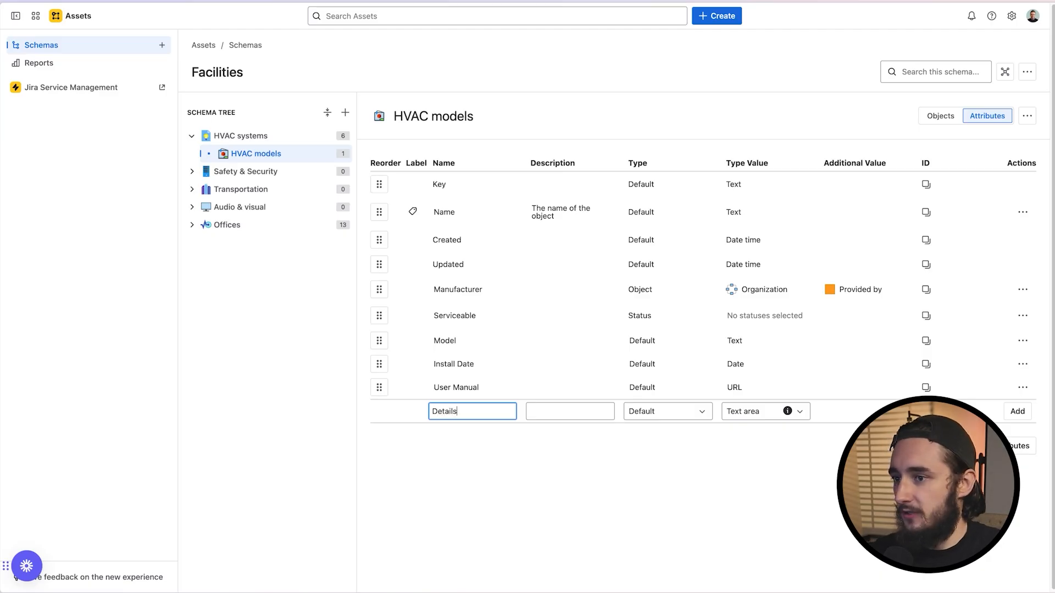
type("s")
left_click(1017, 411)
left_click_drag(373, 412, 444, 230)
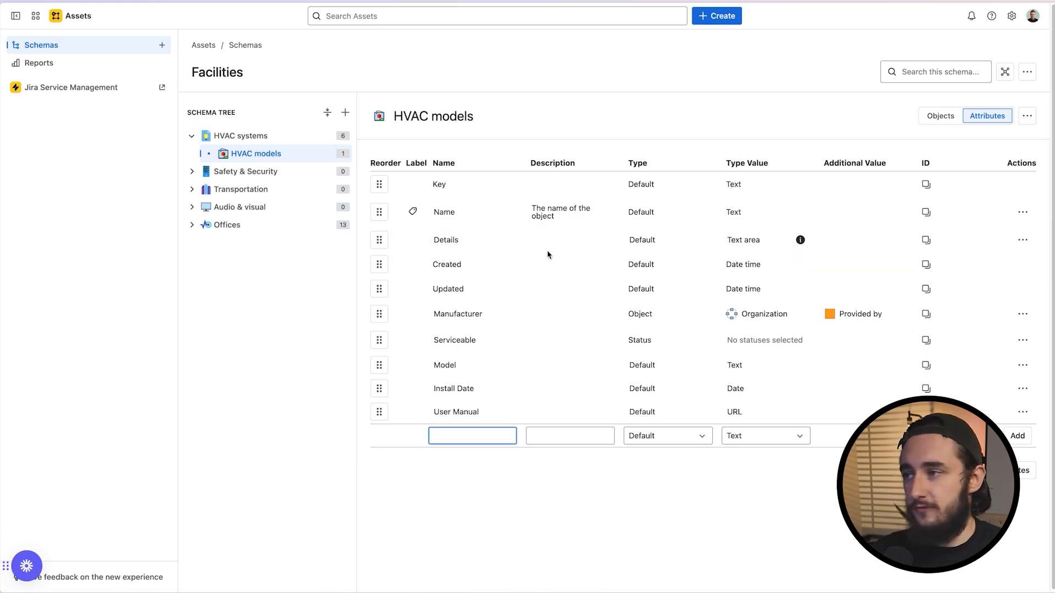
left_click(767, 440)
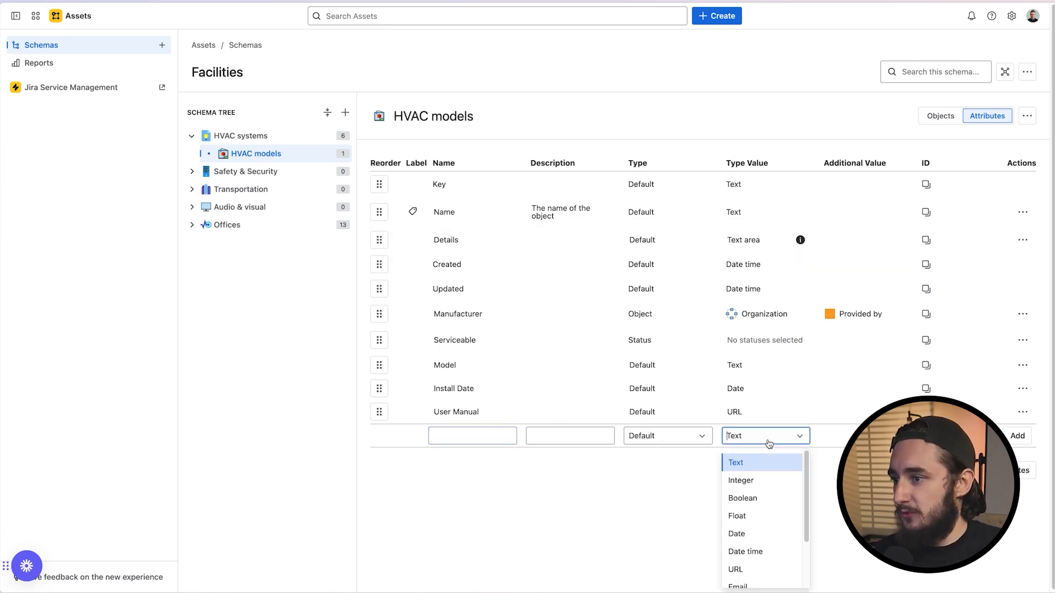
left_click_drag(807, 493, 806, 467)
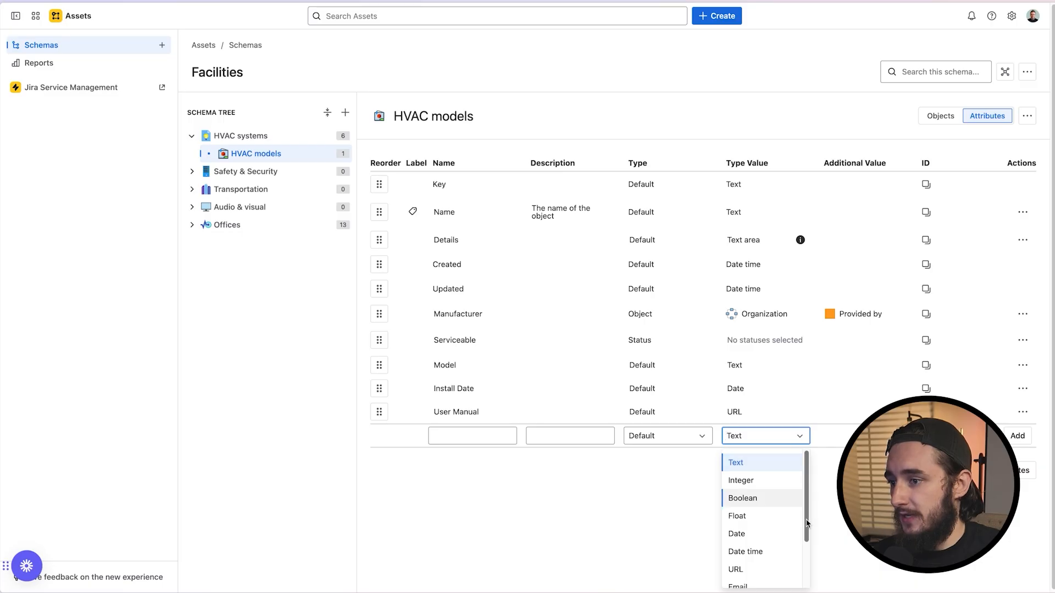
left_click_drag(806, 492, 805, 536)
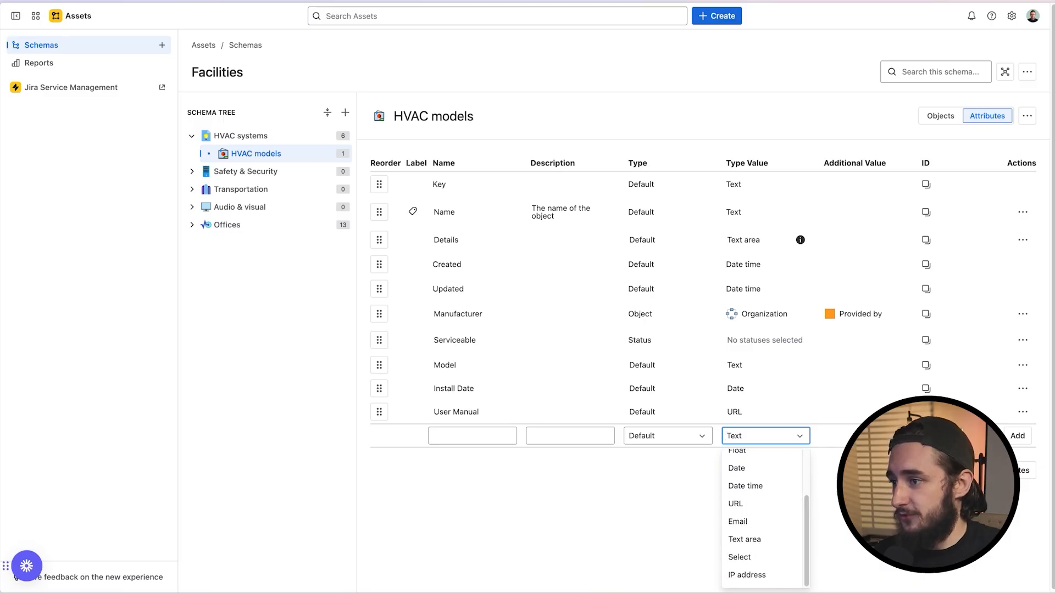
left_click(864, 506)
Set the new attribute's type to User with groups administrators, analytics-admins-one-atlas-fxxy, analytics-admins-se-enterprise-demo and analytics-users-one-atlas-fxxy
left_click(693, 440)
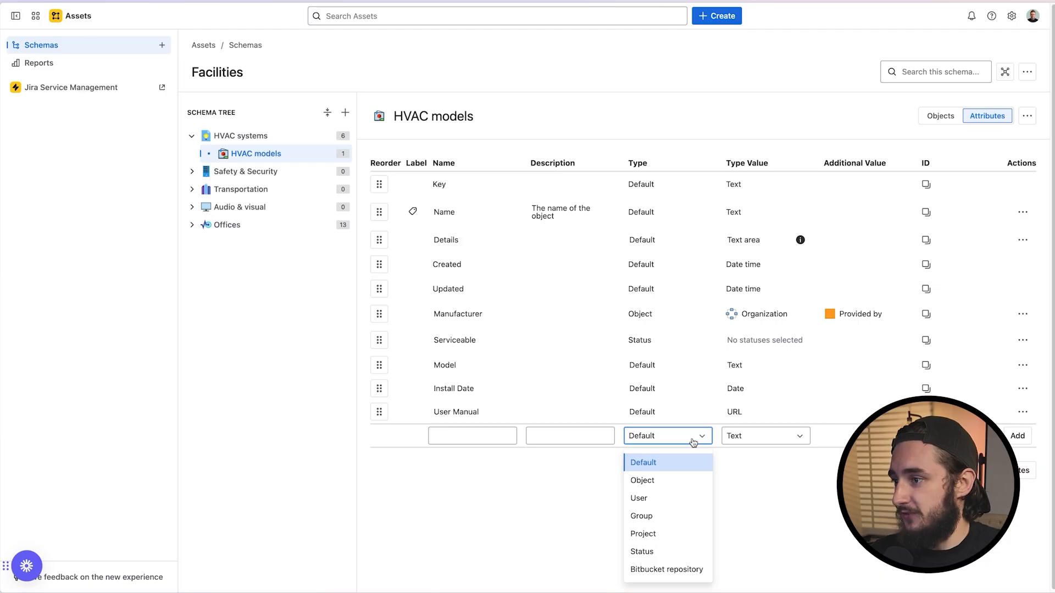
left_click(687, 501)
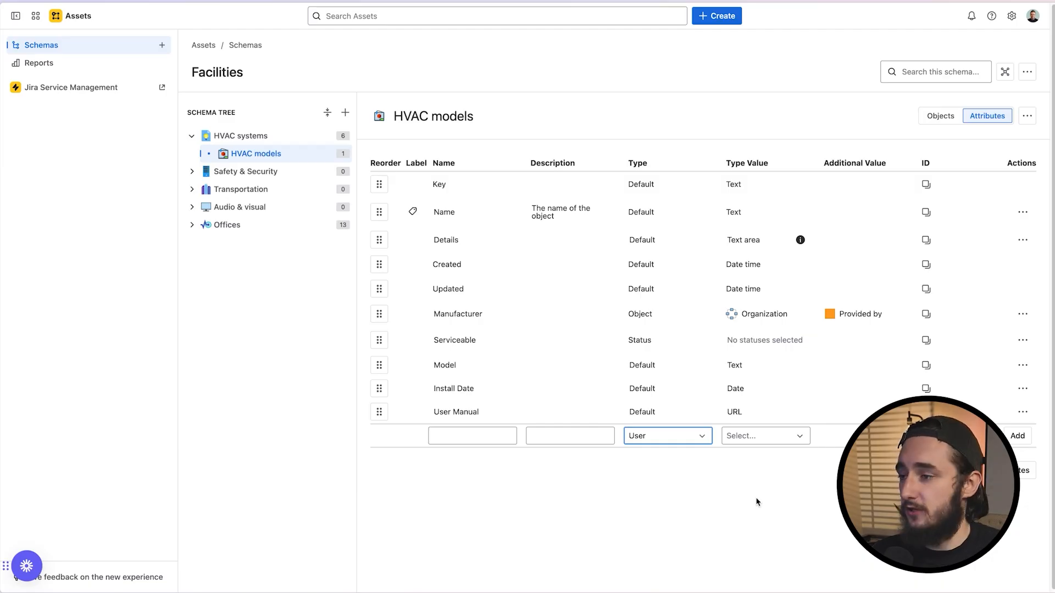
left_click(771, 438)
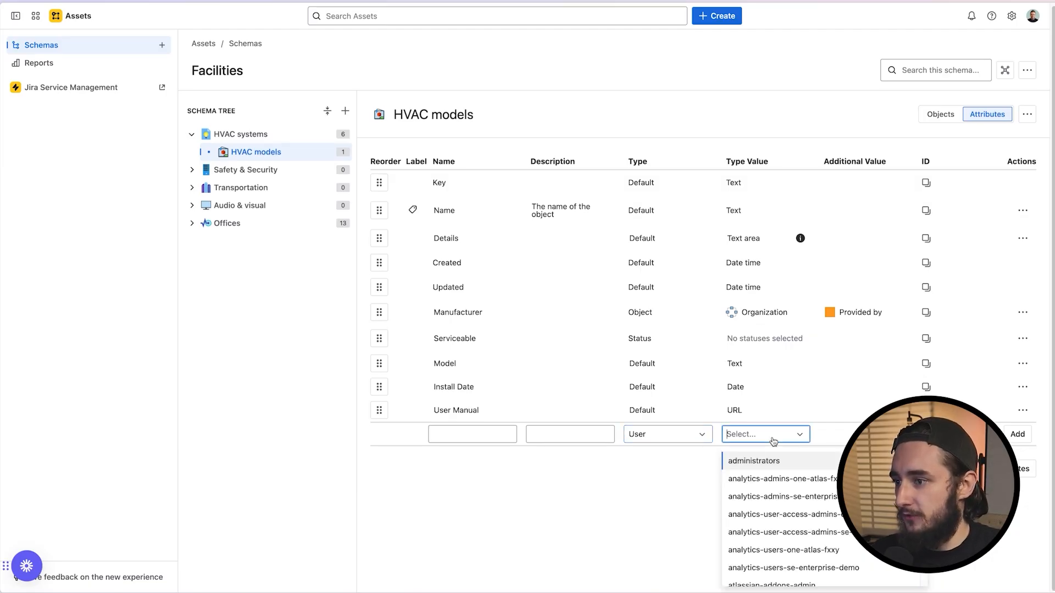
left_click(761, 460)
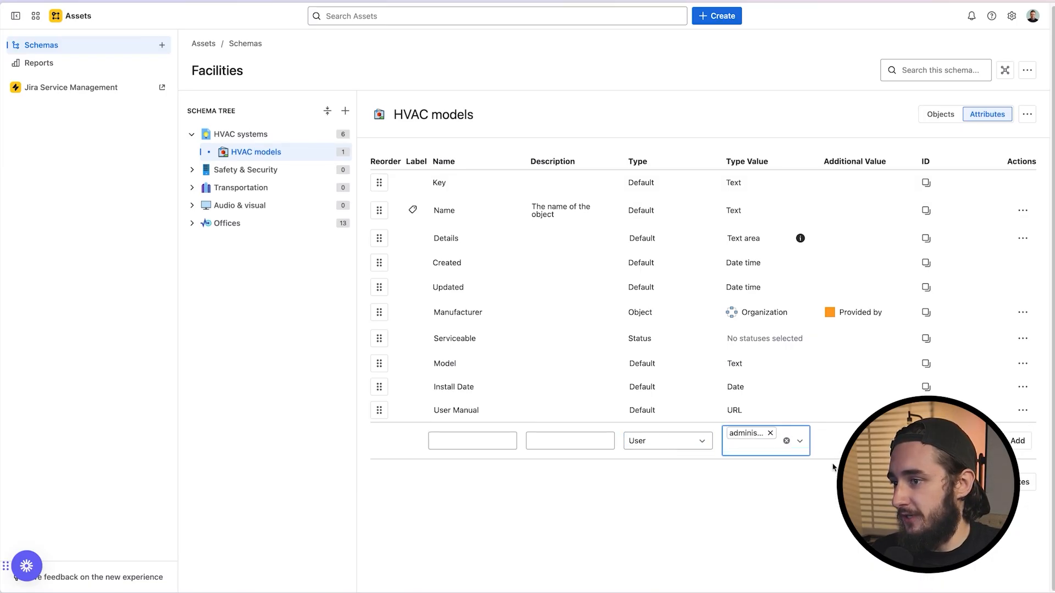
left_click(758, 457)
left_click(776, 486)
left_click(757, 459)
left_click(770, 490)
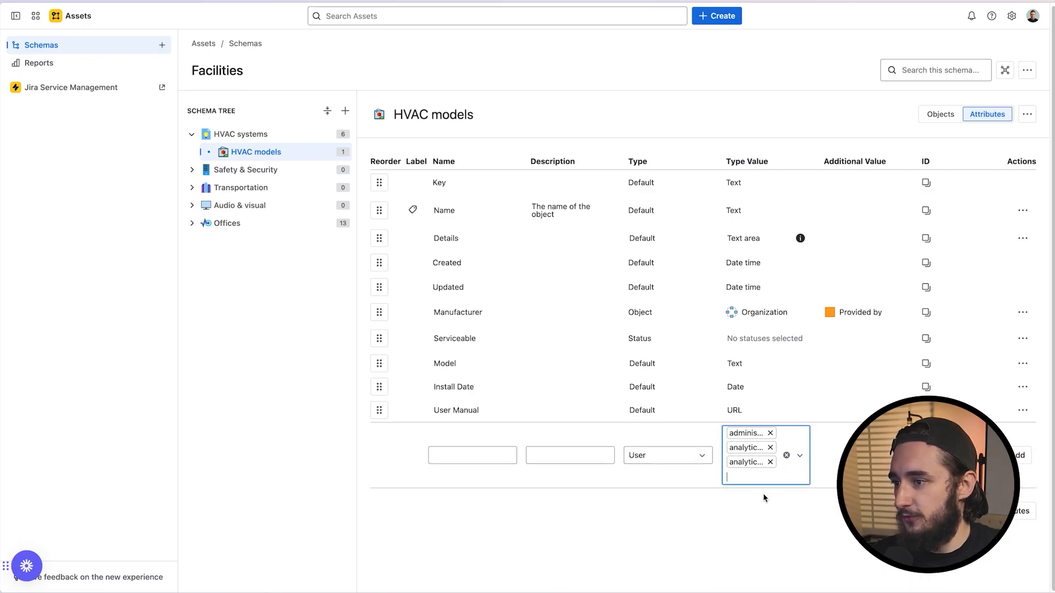
left_click(770, 487)
left_click(769, 541)
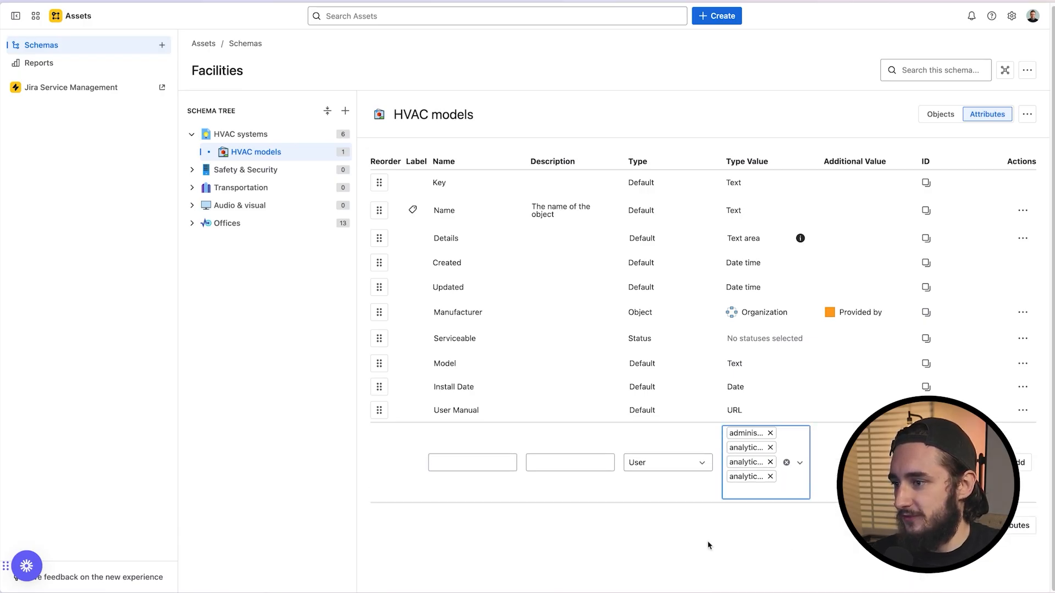
Name the new User attribute Tech and add it to HVAC models
left_click(489, 457)
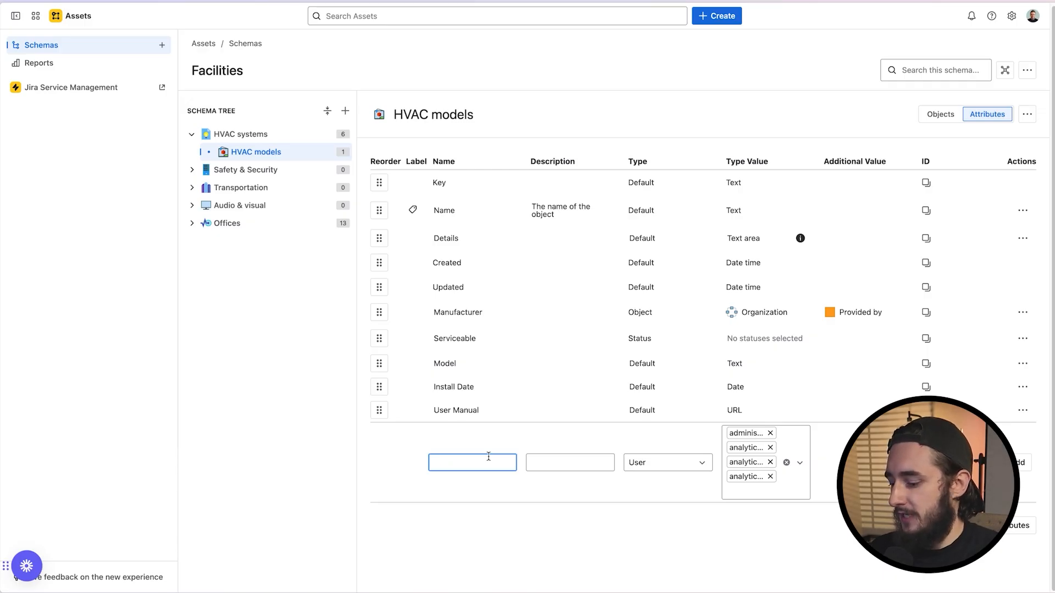
type("Tech")
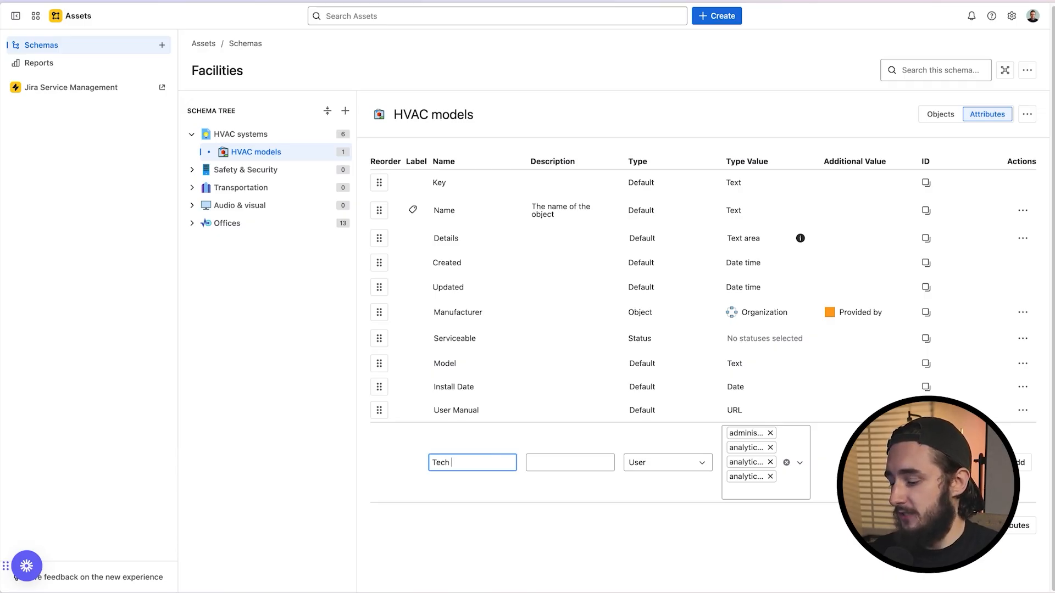
key("Return")
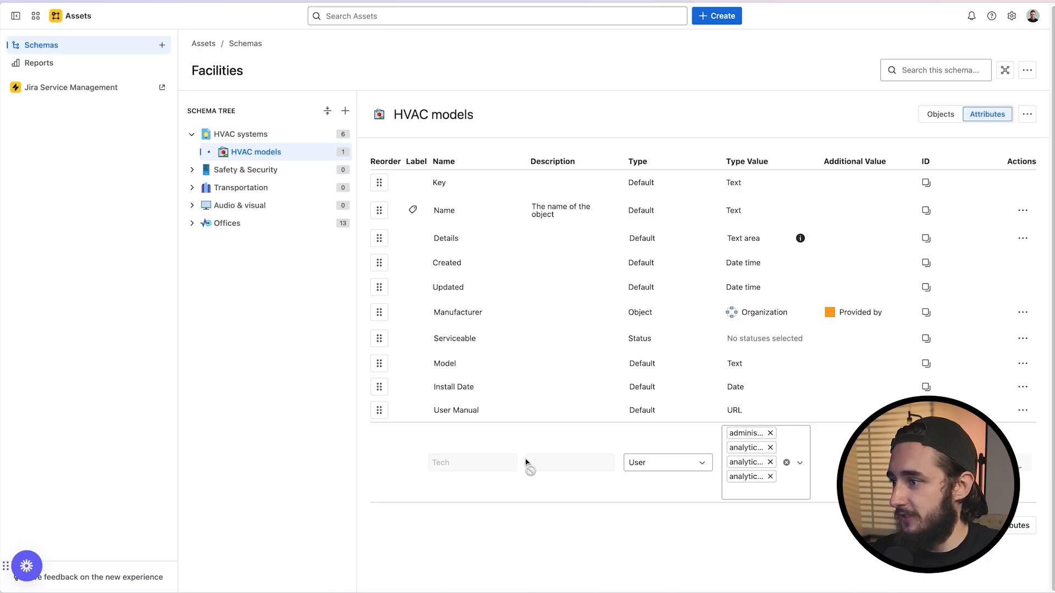
Add an attribute named Group with type Group to HVAC models
left_click(644, 562)
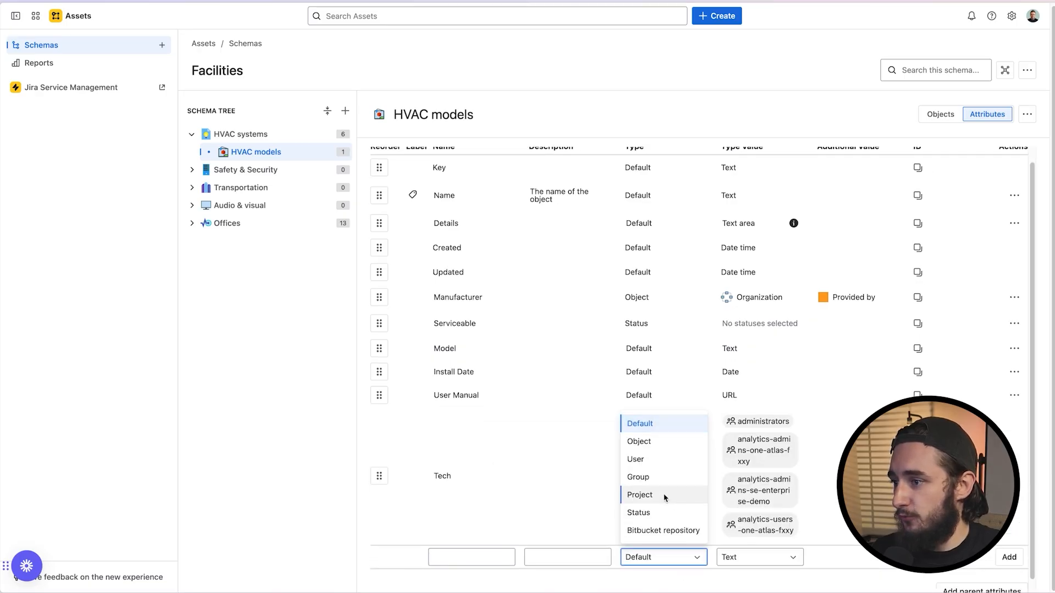
left_click(666, 477)
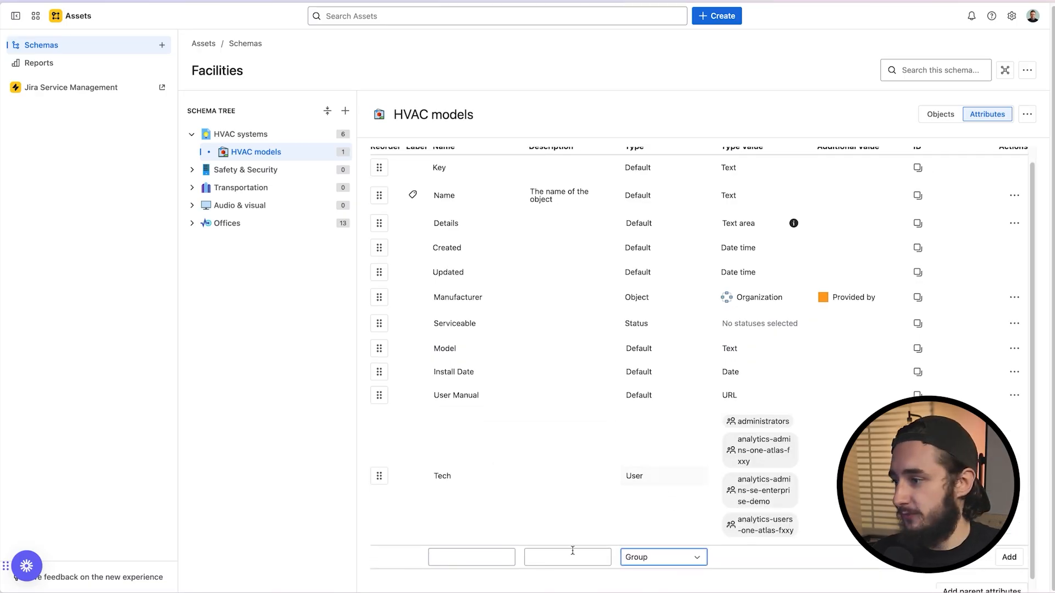
left_click(495, 559)
type("Group")
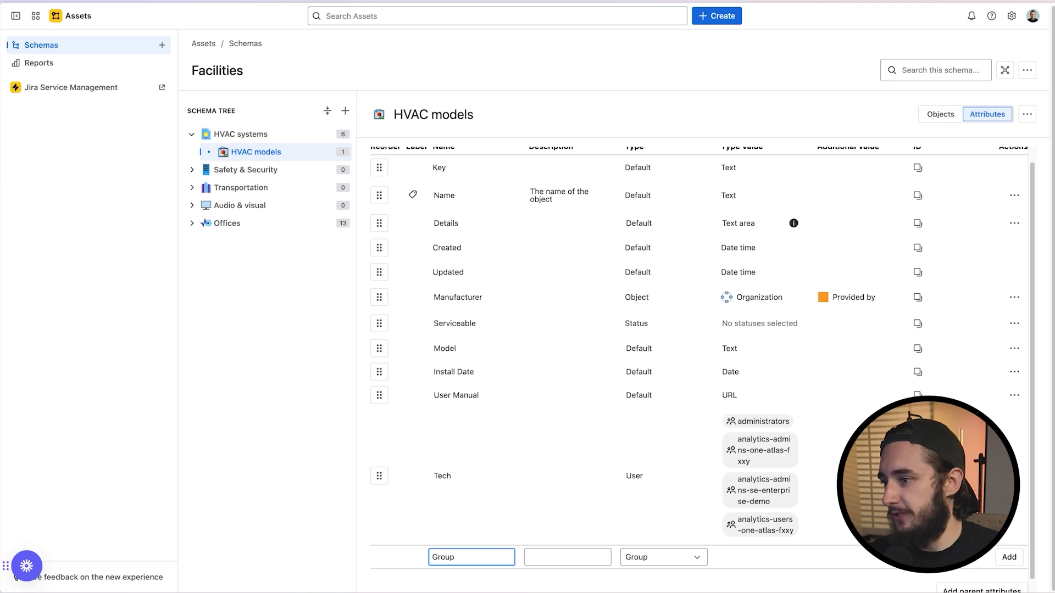
scroll(714, 558, "down", 1)
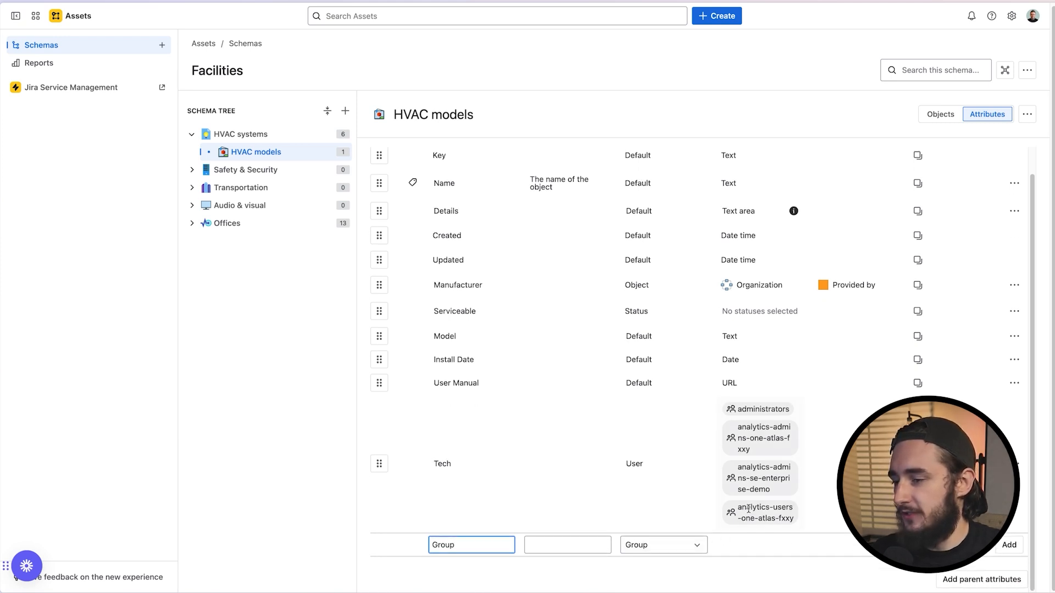
left_click(1008, 546)
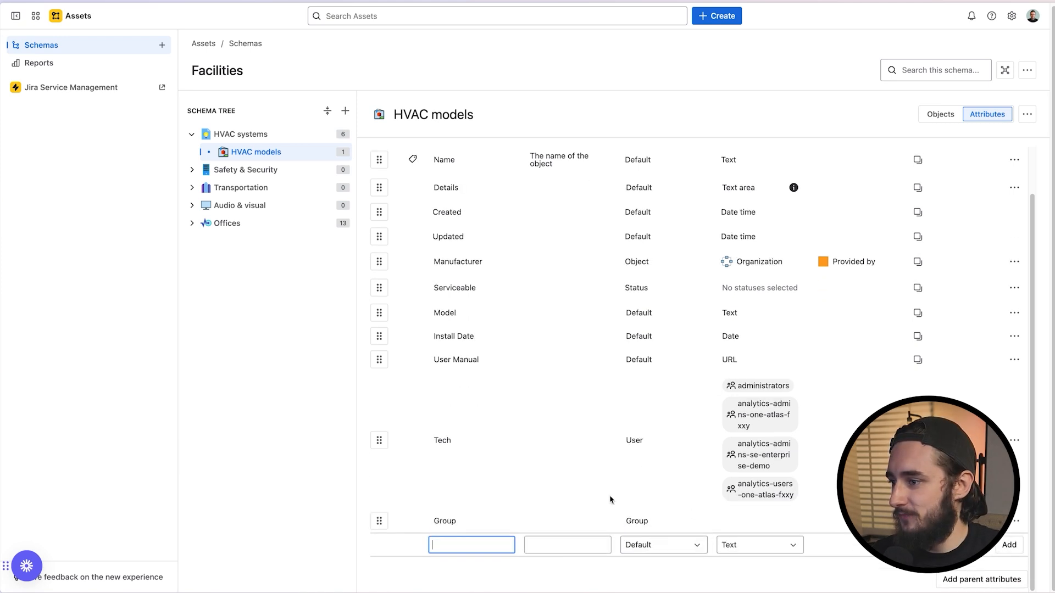
Add an attribute named Projects with type Project to HVAC models
left_click(665, 544)
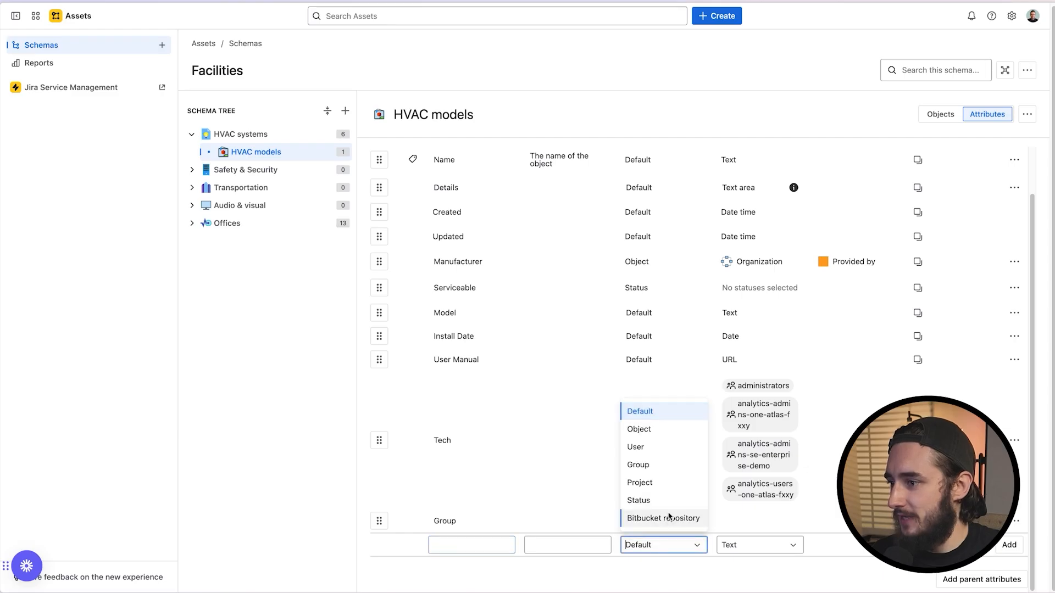
left_click(675, 483)
left_click(483, 543)
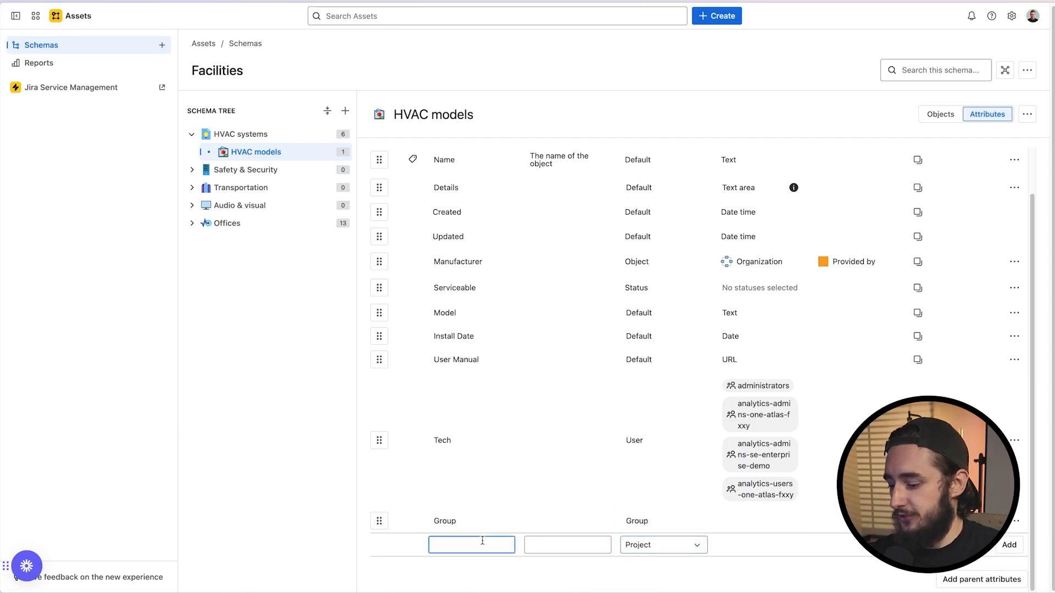
type("Pr")
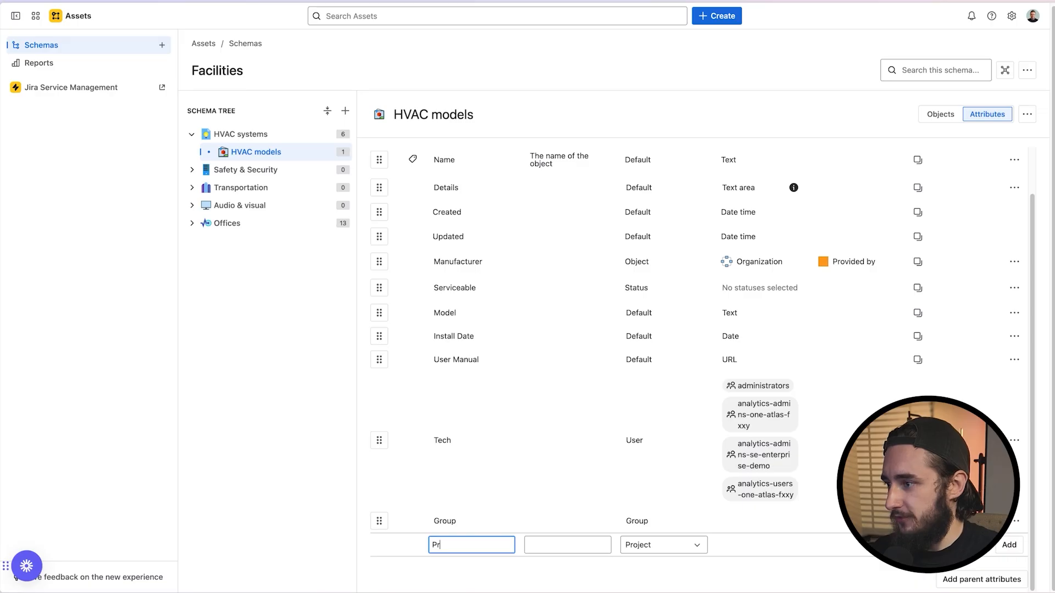
type("ihjects")
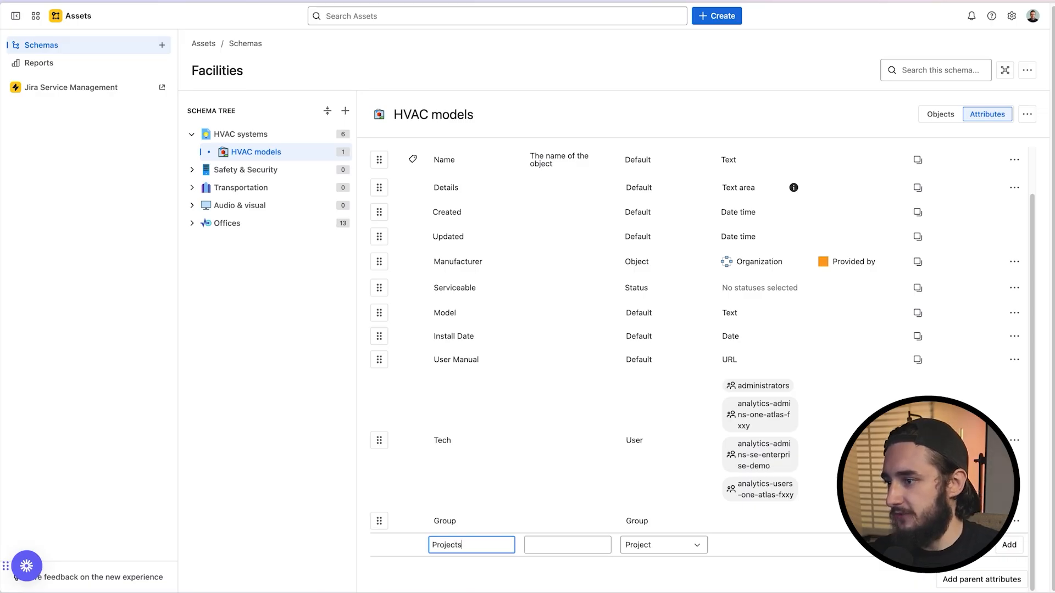
left_click(1003, 547)
Set the next new attribute's type to Status and name it Status
left_click(684, 552)
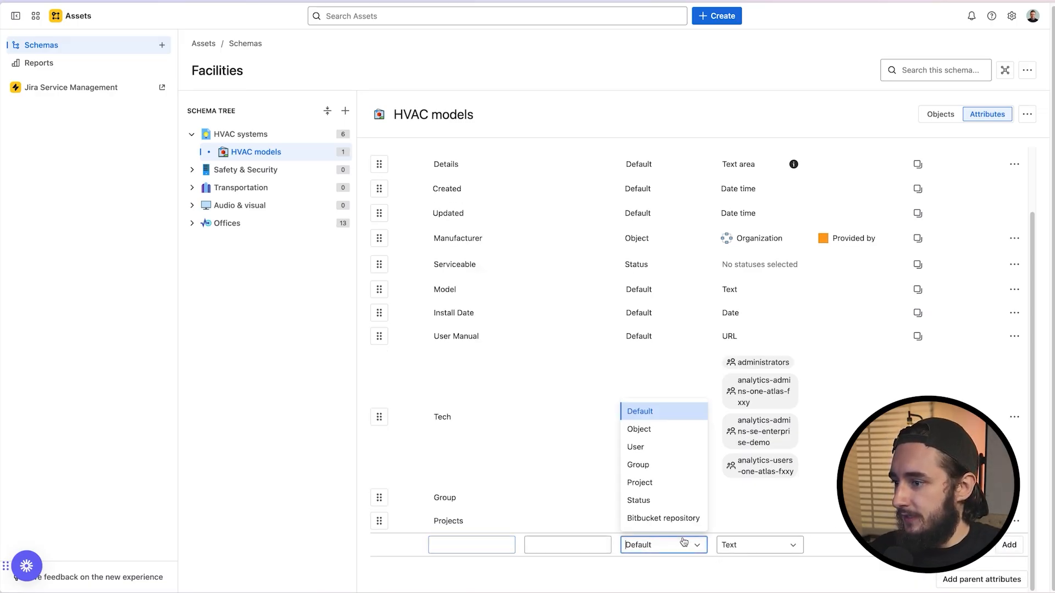
left_click(681, 504)
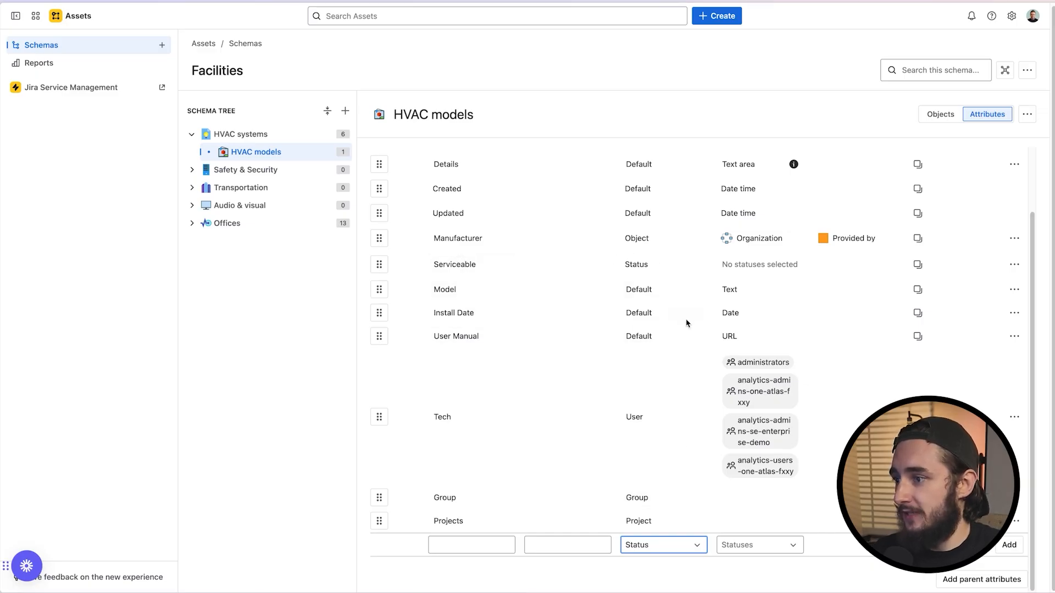
left_click(490, 545)
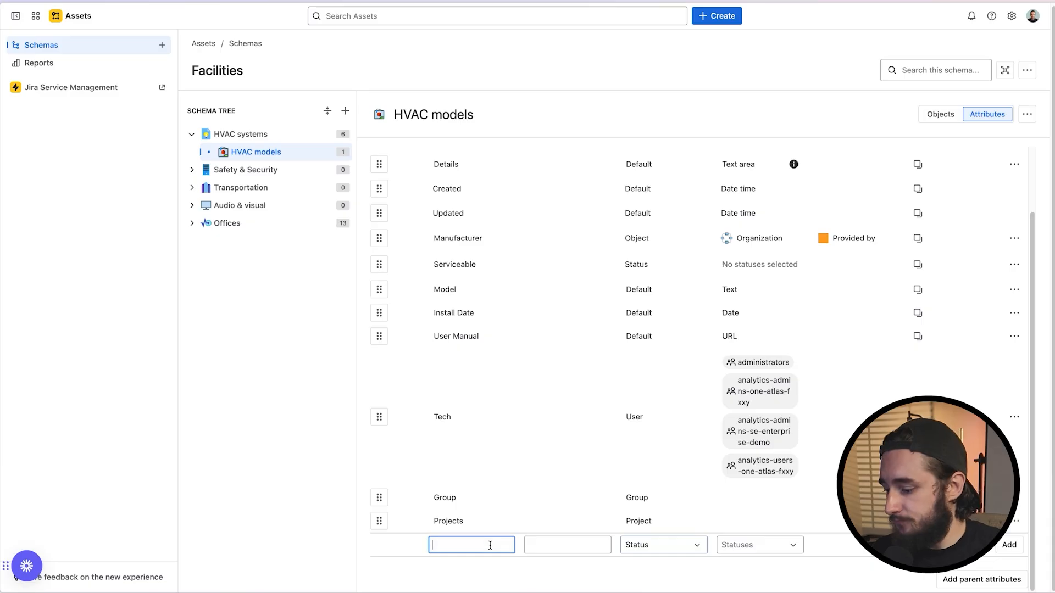
type("Status")
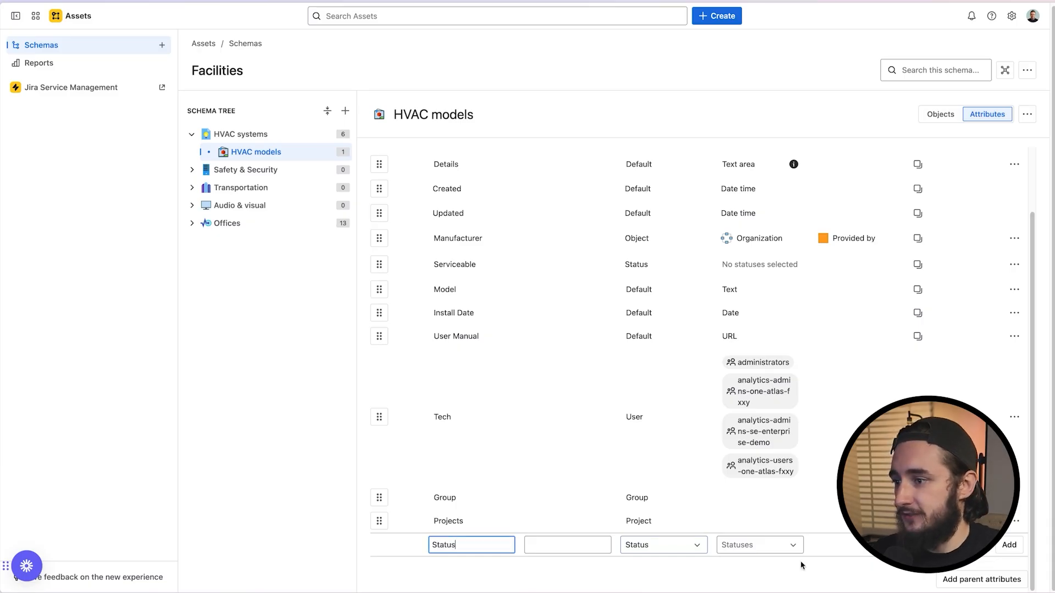
Allow the statuses ACTIVE and DEAD for the new Status attribute and add it to HVAC models
left_click(794, 547)
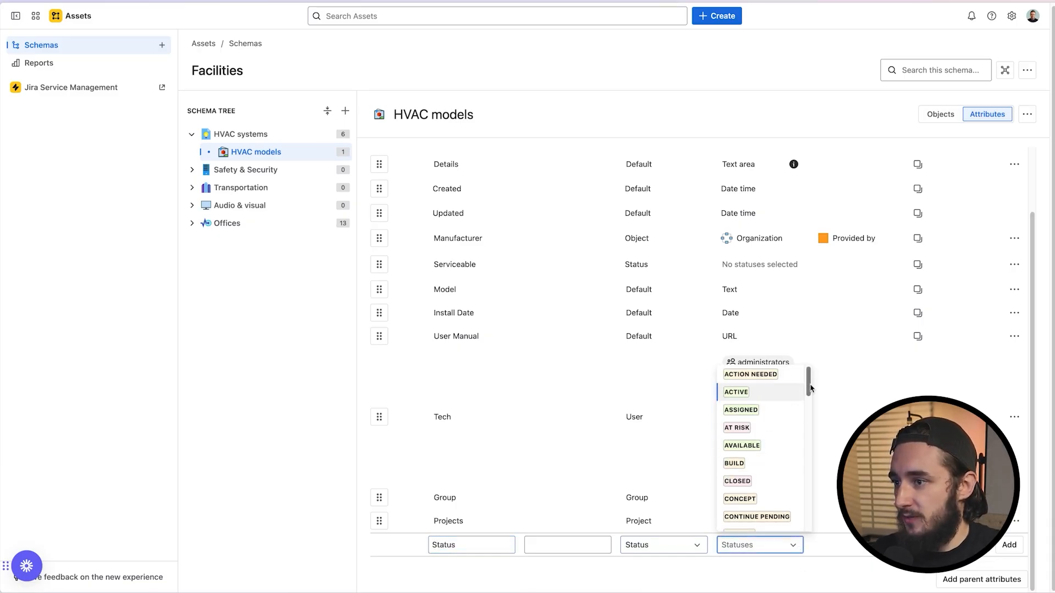
mouse_move(809, 384)
left_mouse_down()
mouse_move(801, 516)
mouse_move(793, 384)
left_mouse_up()
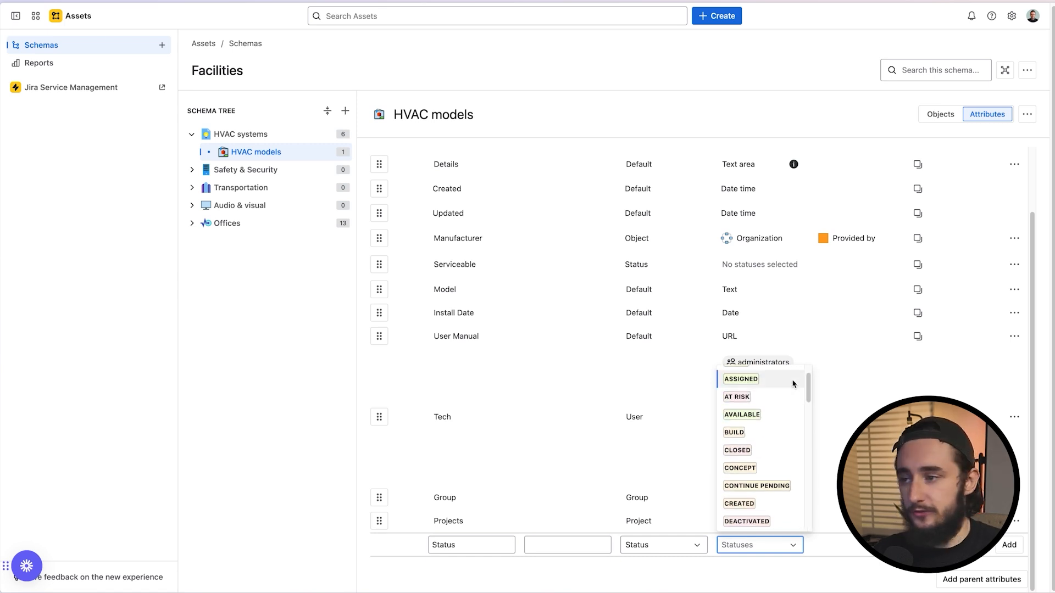
left_click_drag(810, 390, 809, 375)
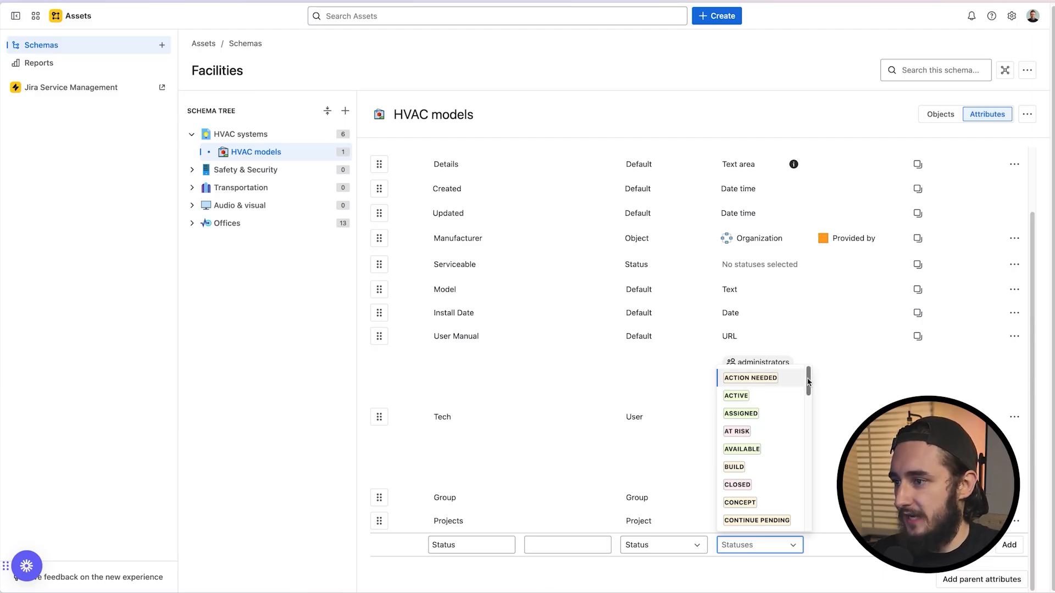
left_click(763, 396)
left_click(764, 547)
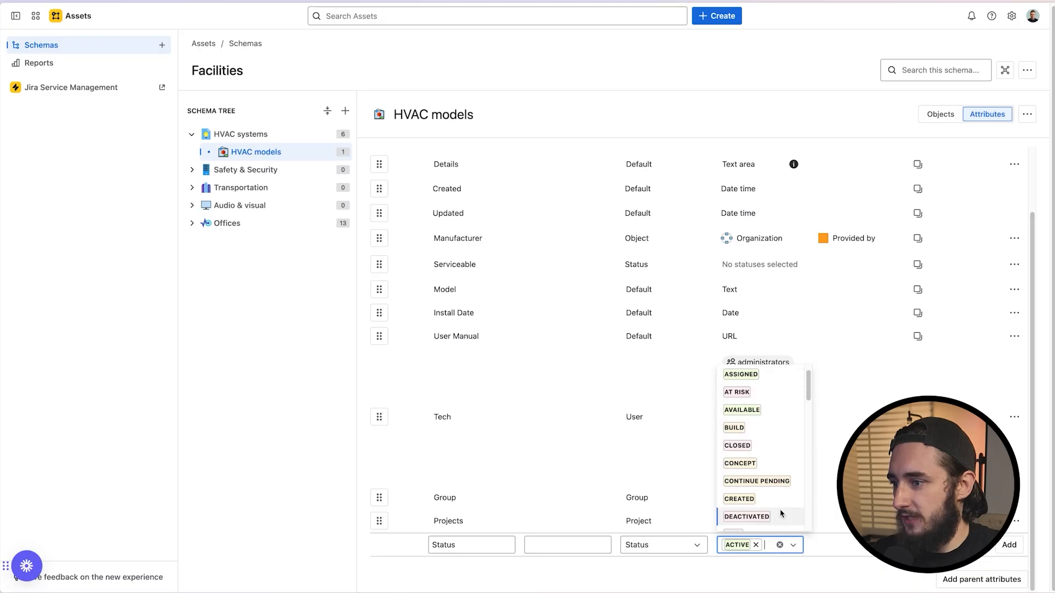
left_click_drag(808, 395, 809, 418)
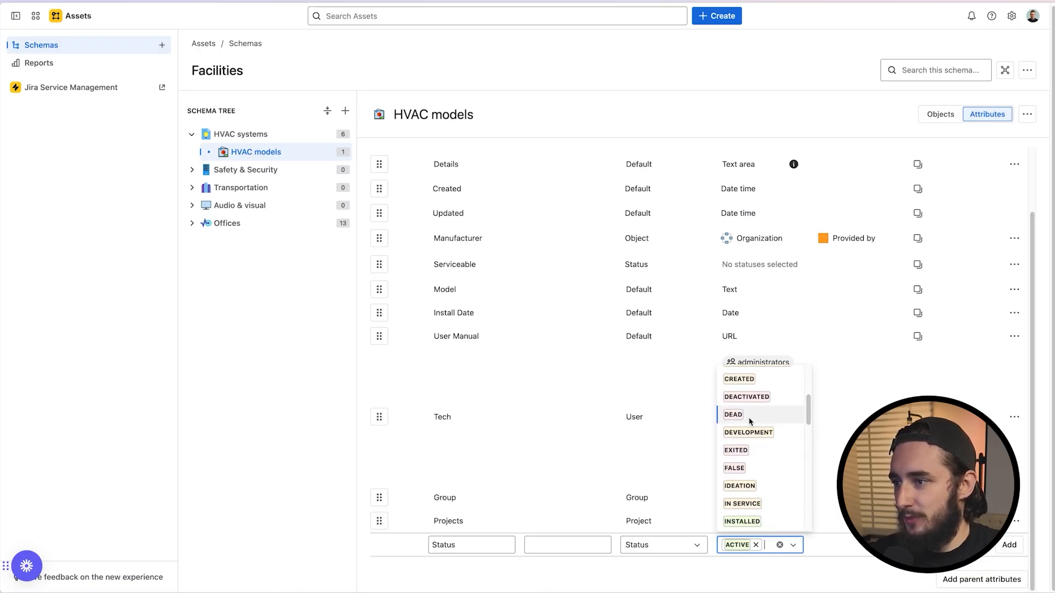
left_click(734, 415)
scroll(819, 566, "down", 1)
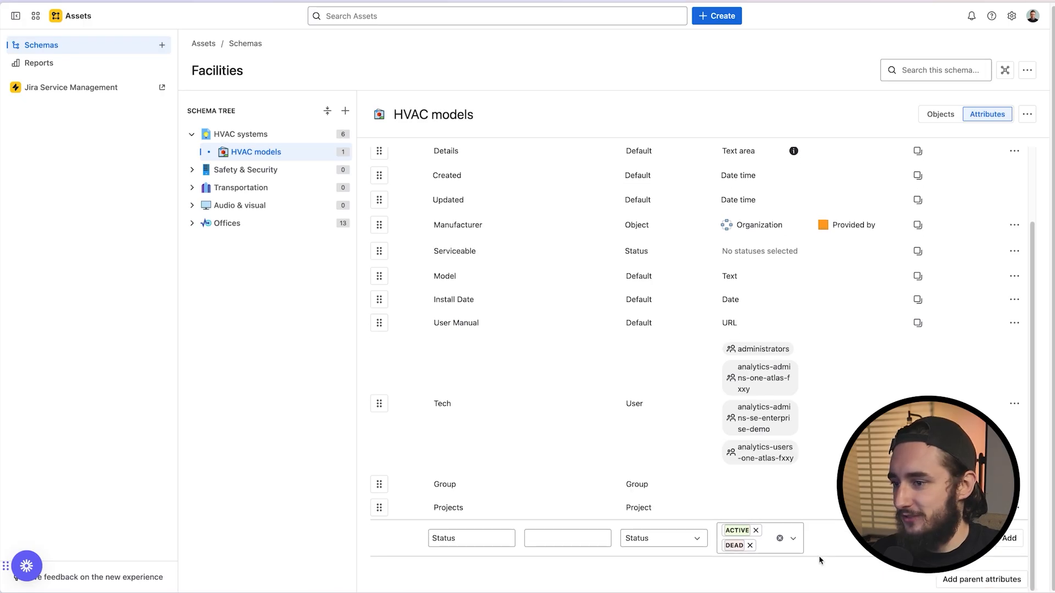
left_click(1010, 539)
left_click(659, 547)
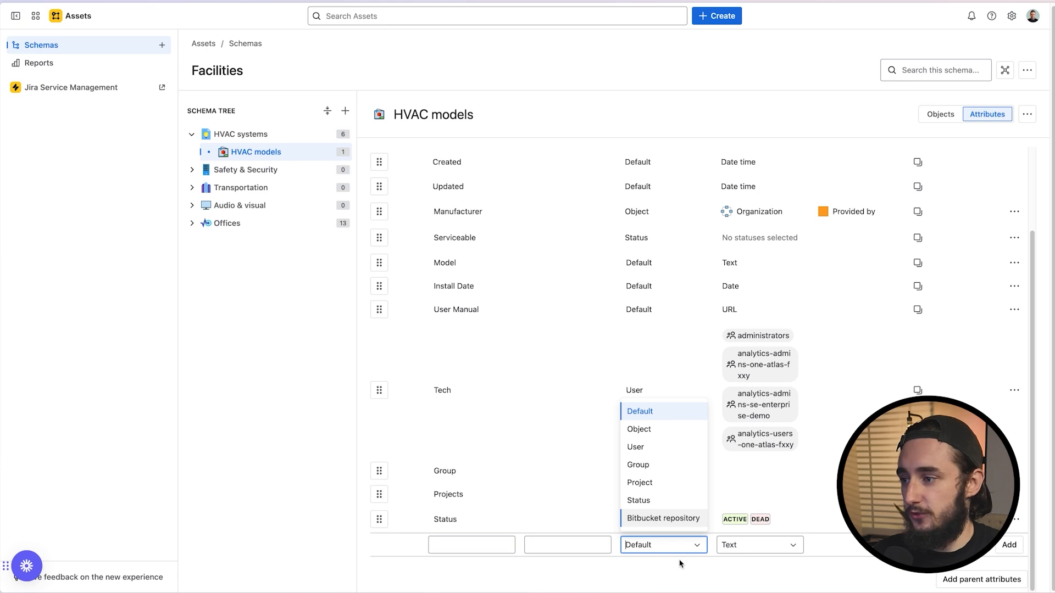
left_click(868, 566)
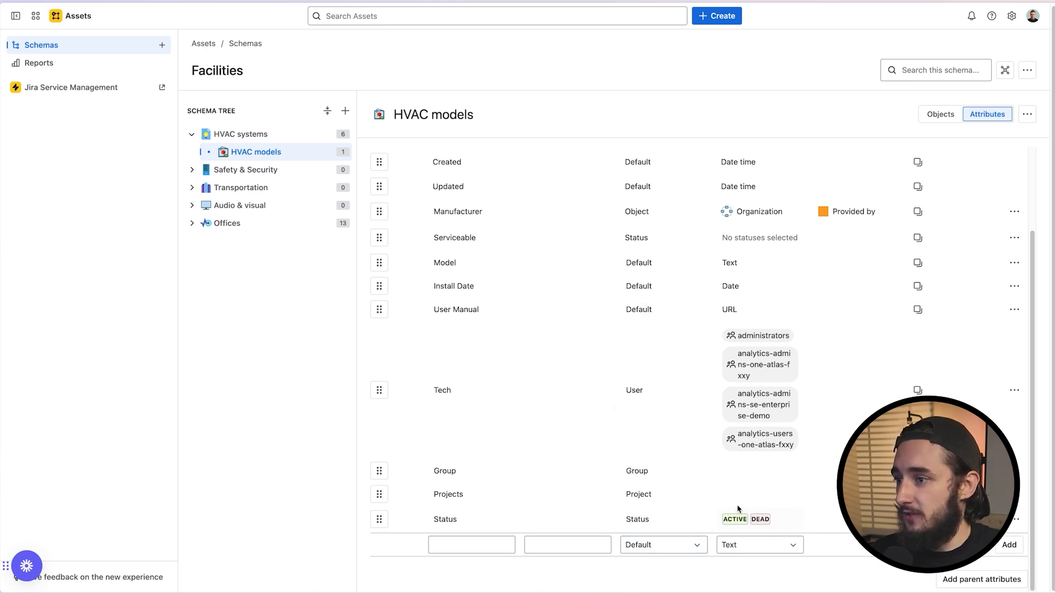
Open the FTXS-K object in HVAC models and view the attributes on its details page
left_click(946, 117)
left_click(521, 210)
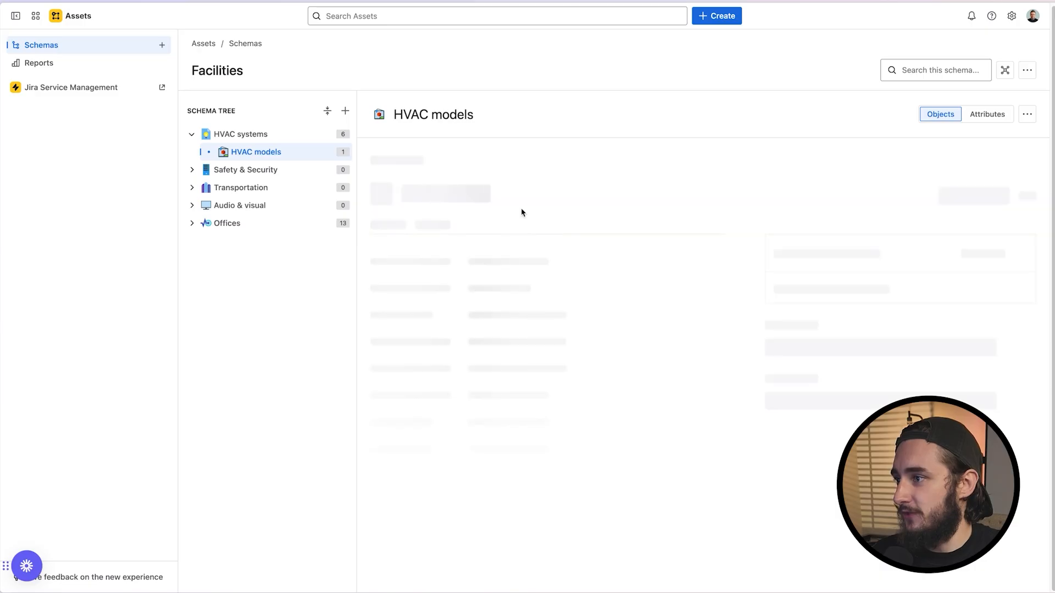
scroll(626, 308, "down", 1)
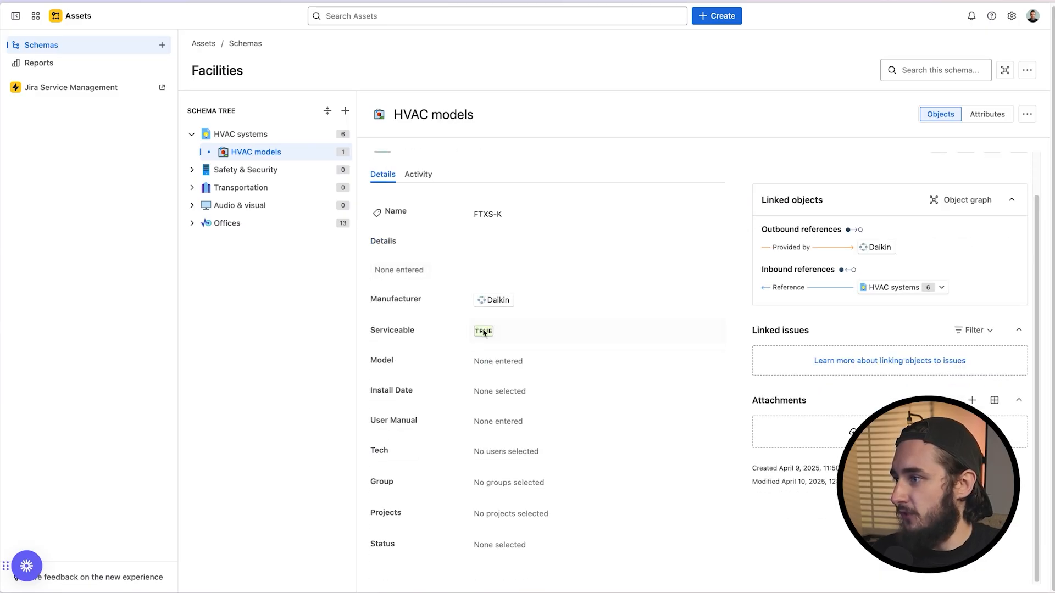
Set the FTXS-K object's Model to 123-NXV and its Install Date to May 09, 2025
left_click(536, 358)
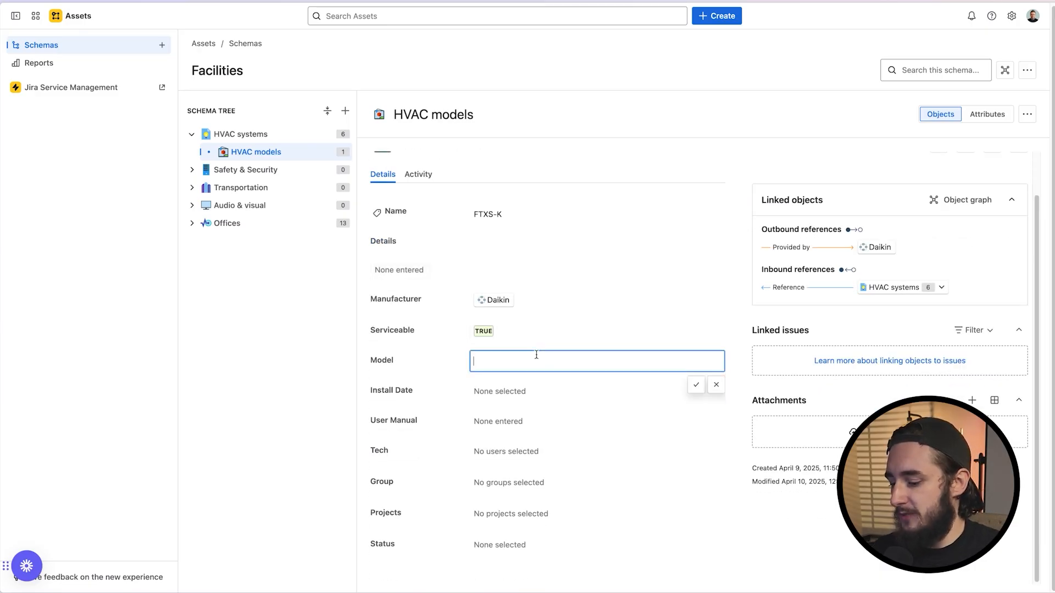
type("123-NE")
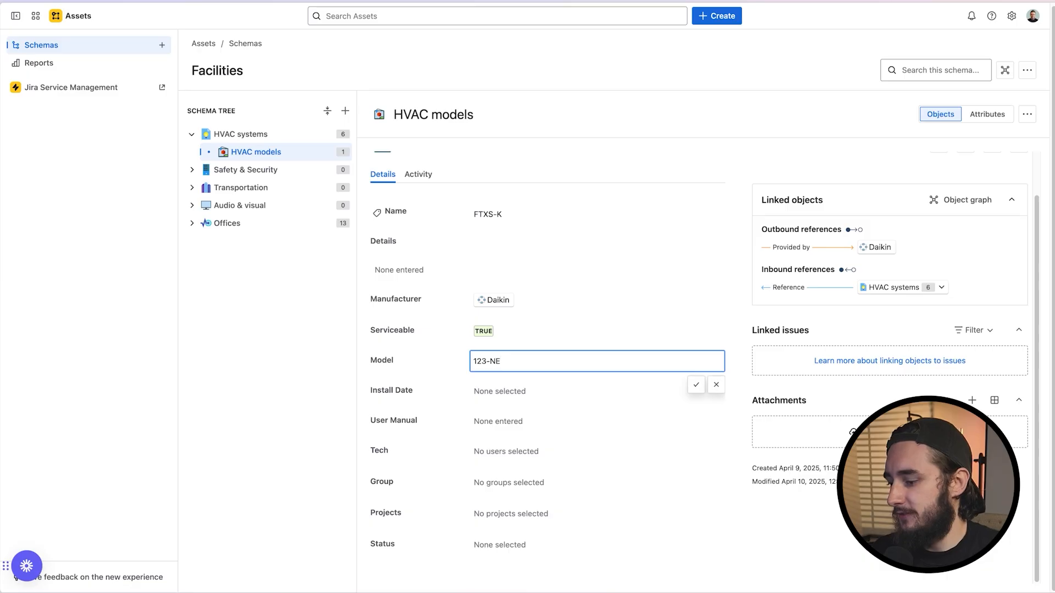
key("BackSpace")
type("XV")
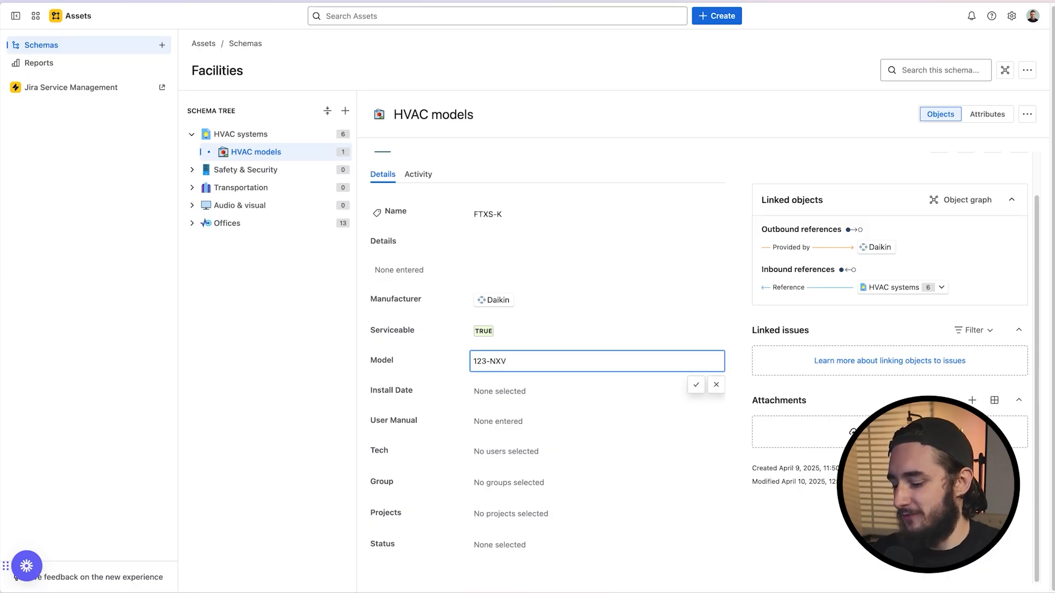
left_click(696, 384)
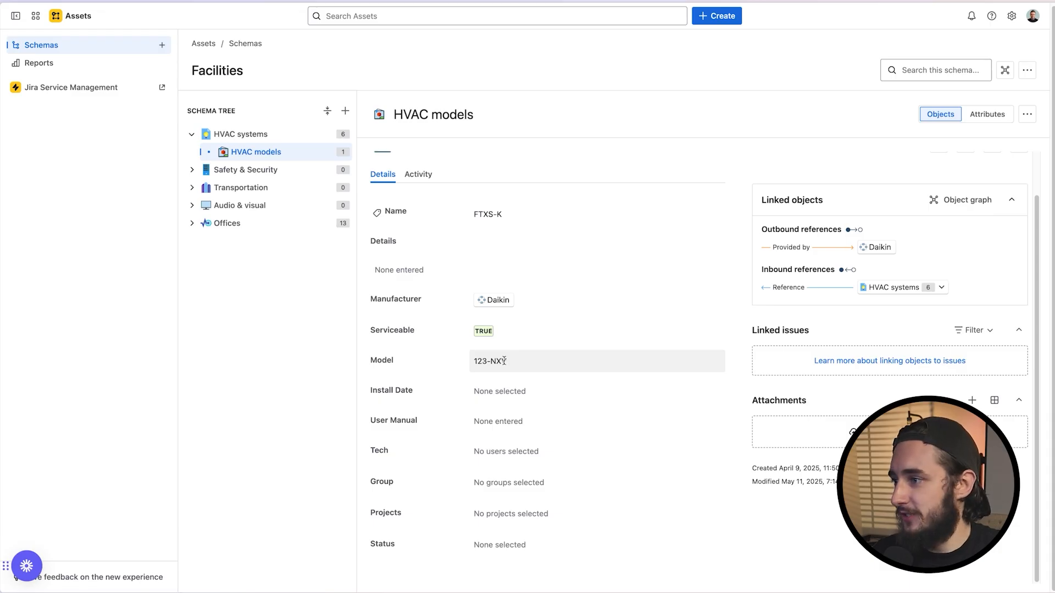
left_click(594, 394)
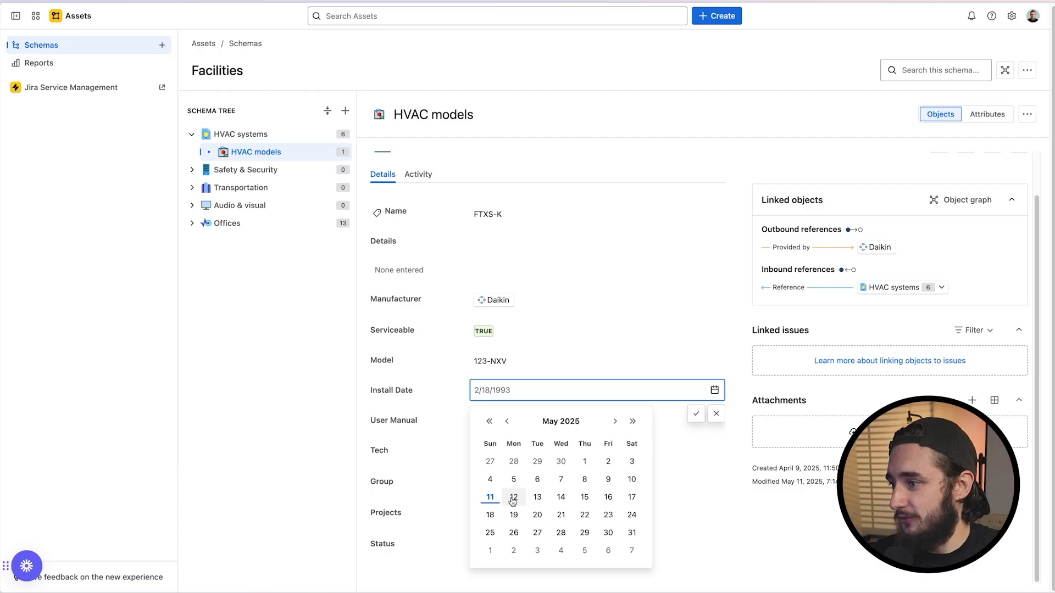
left_click(608, 480)
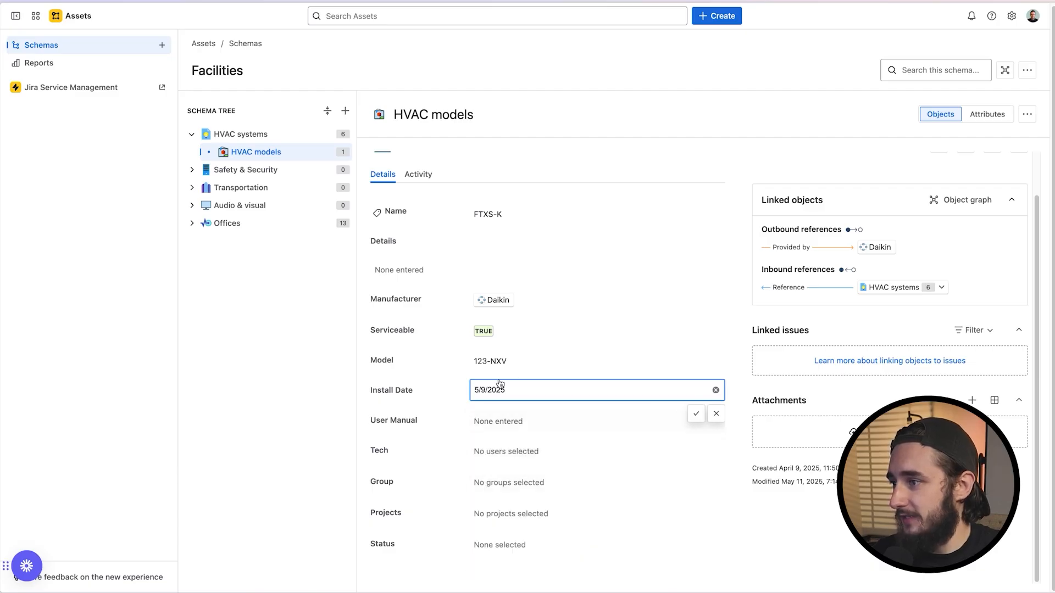
left_click(696, 414)
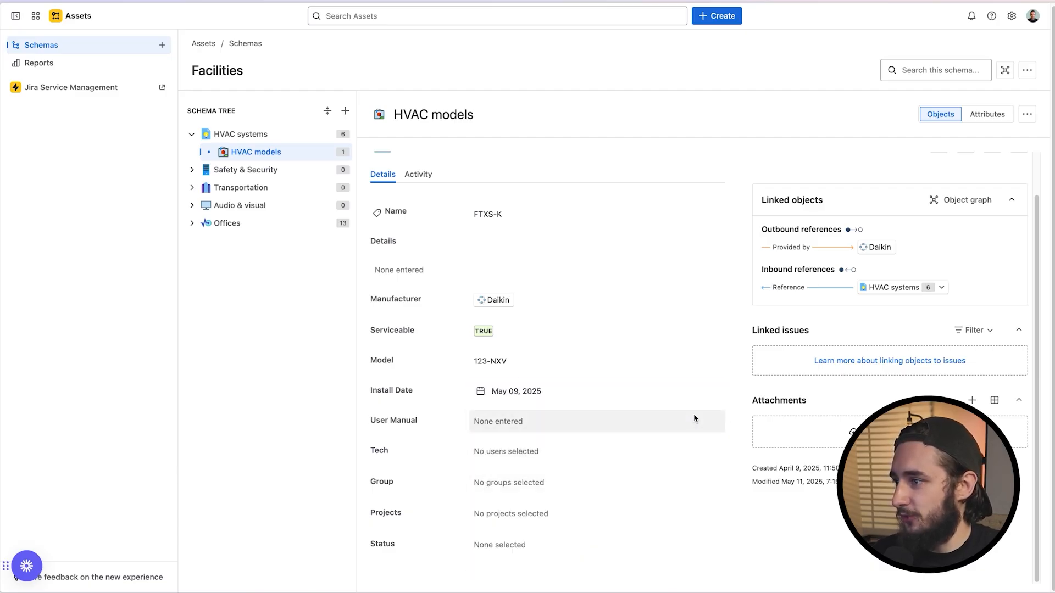
left_click(643, 419)
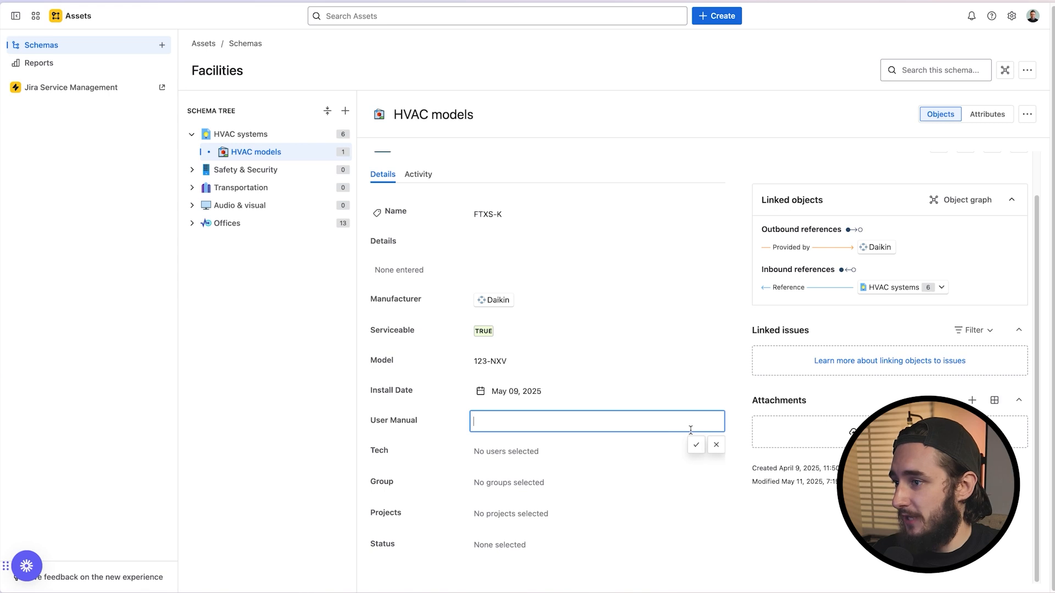
type("gryd.io")
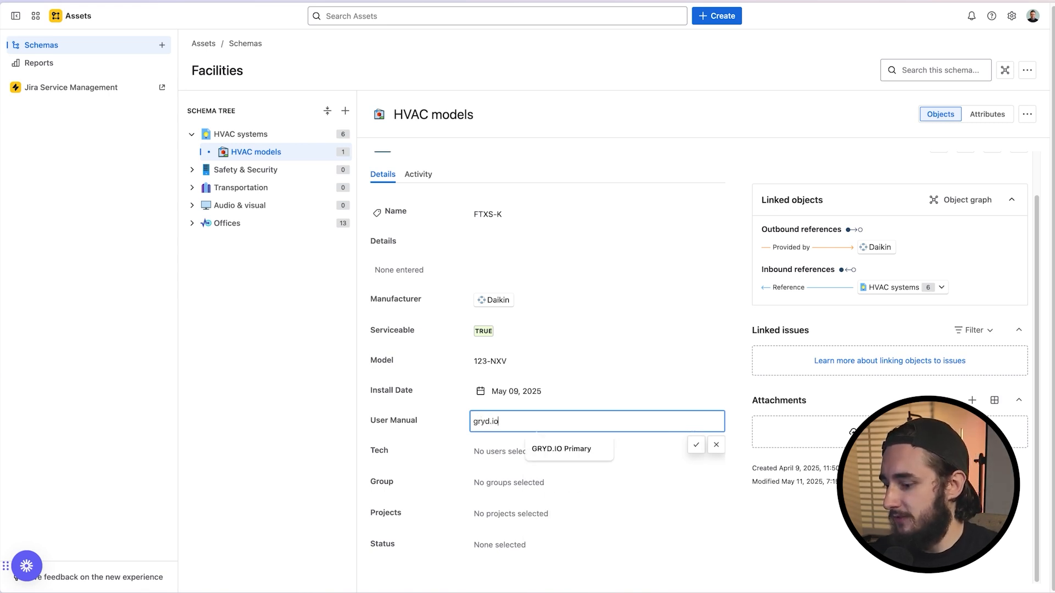
type(".com")
key("BackSpace")
key("BackSpace")
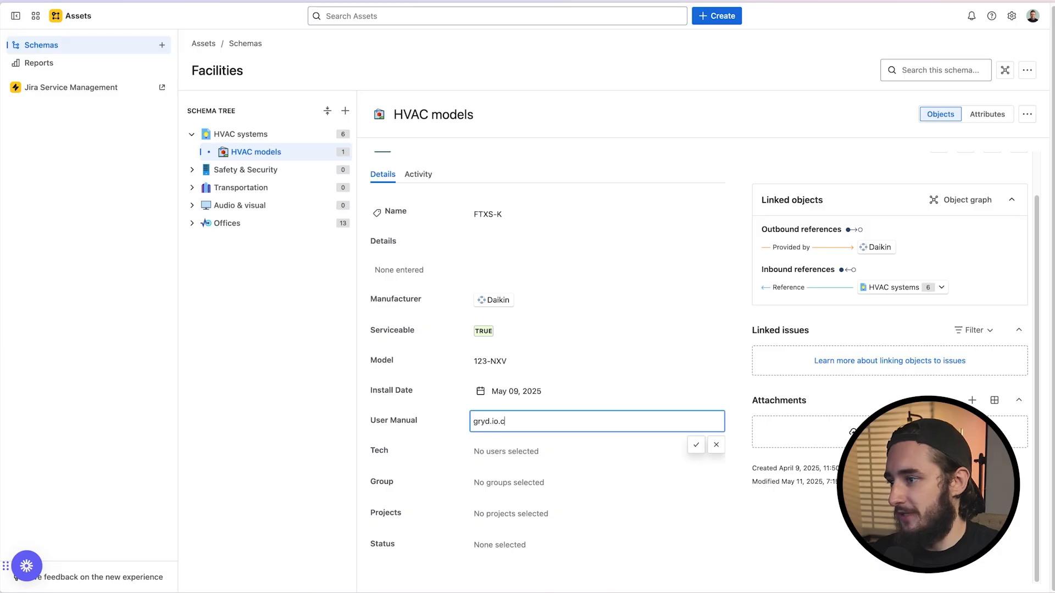
key("BackSpace")
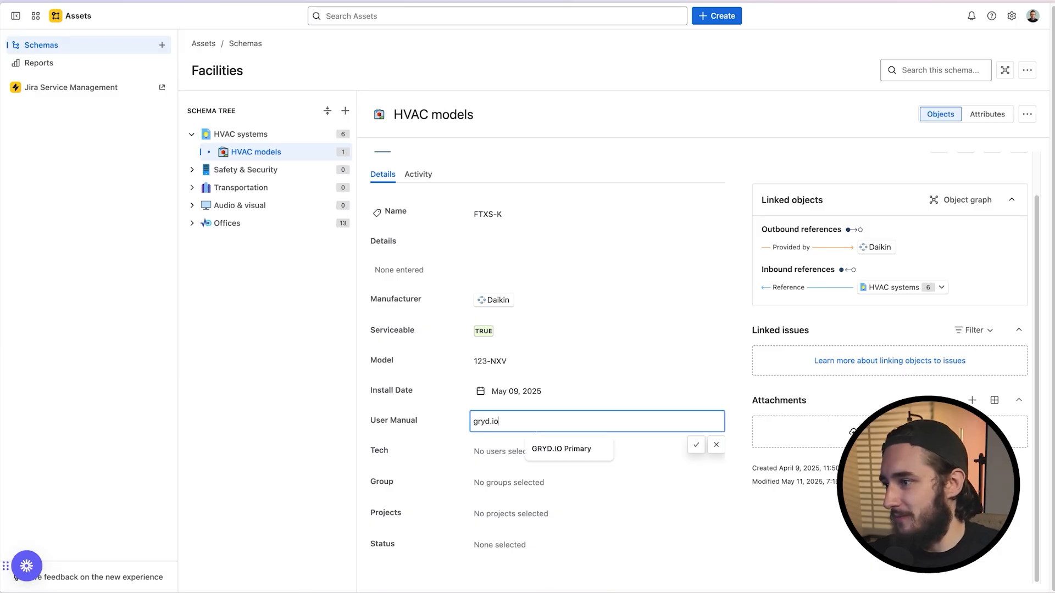
left_click(699, 445)
left_click(547, 428)
left_click(471, 421)
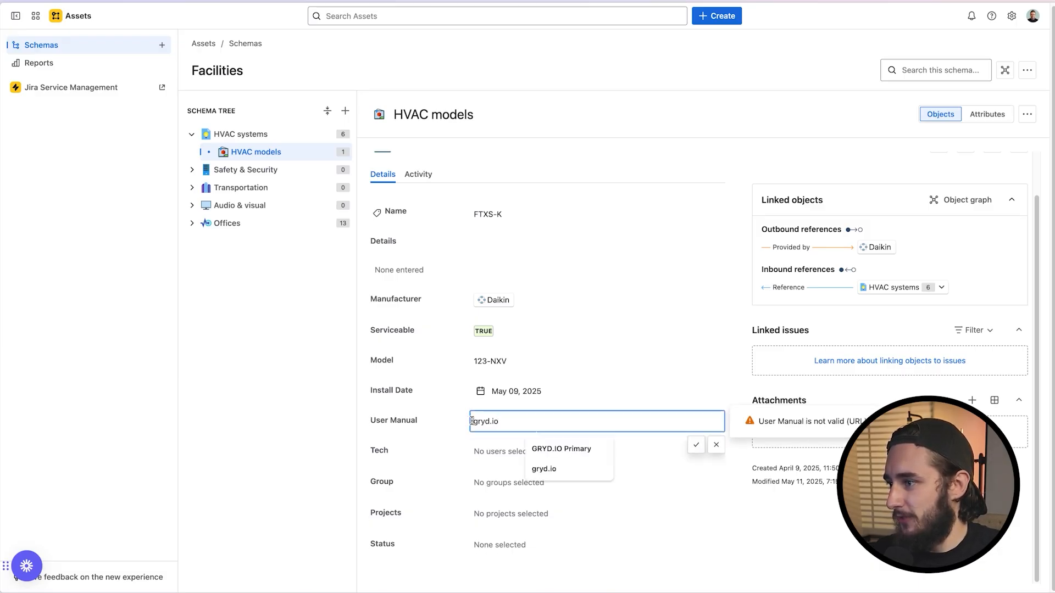
type("https")
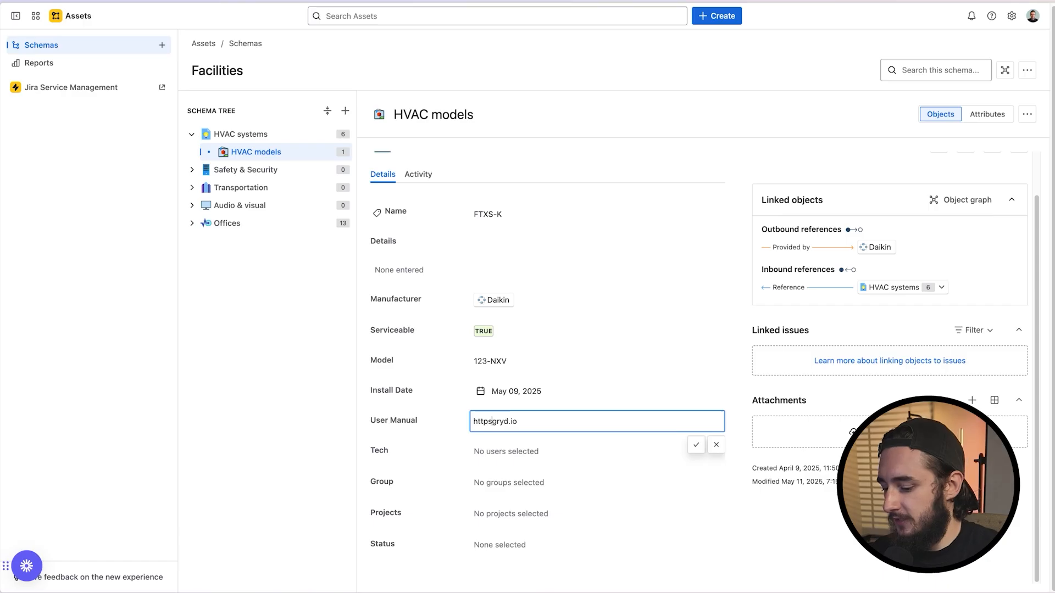
type("://")
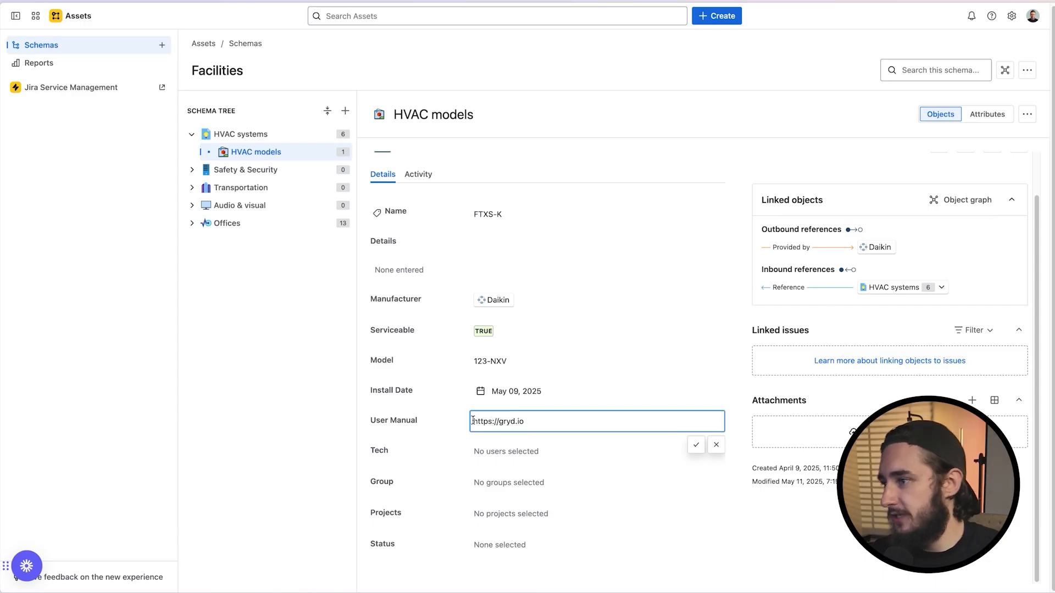
left_click(697, 445)
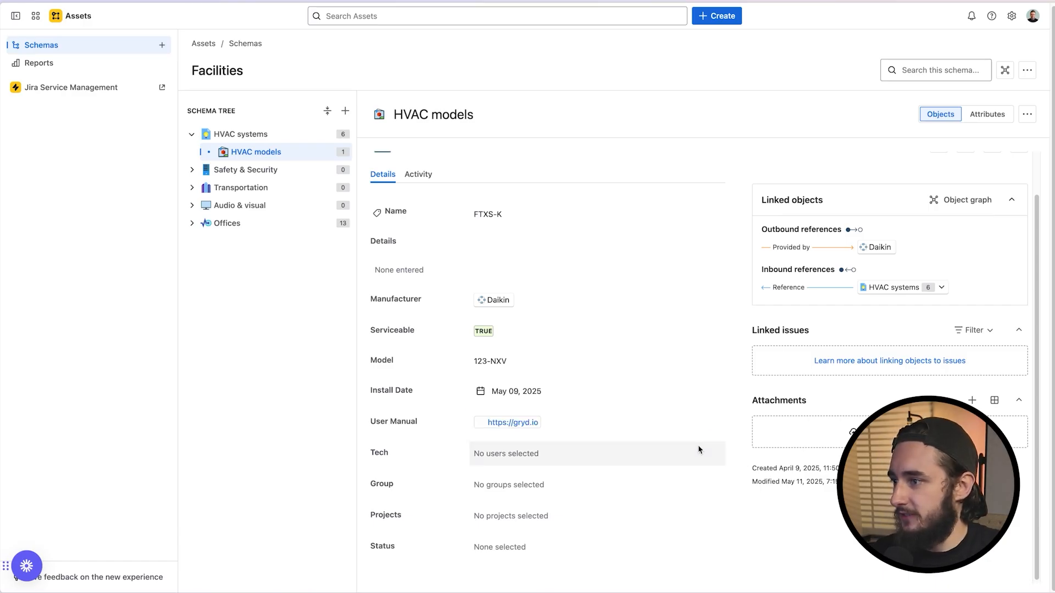
Find the technician's user account by first name and assign it to the Tech attribute of FTXS-K
left_click(569, 462)
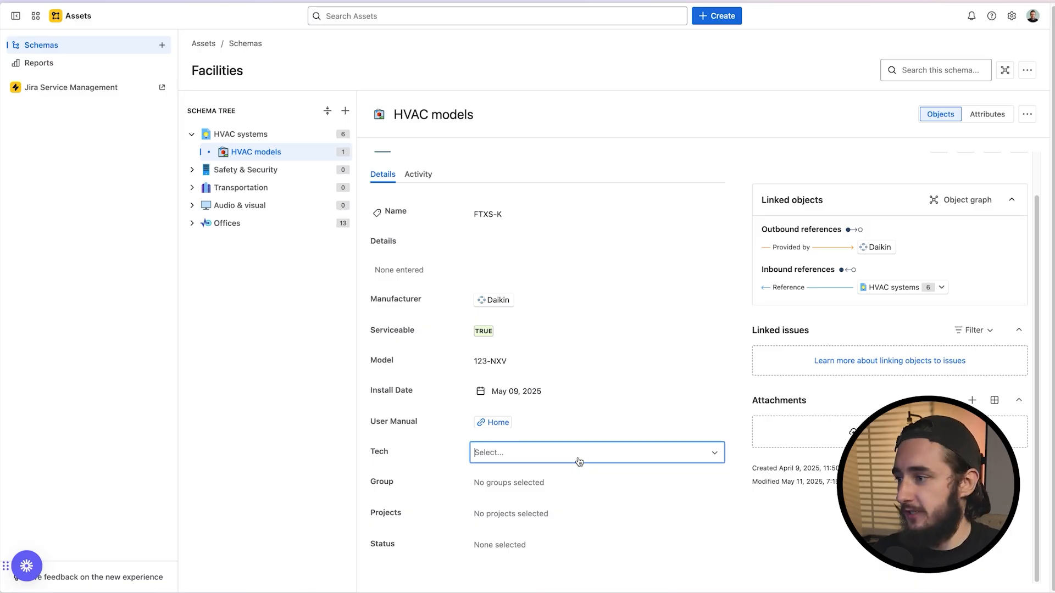
left_click(579, 461)
type("josh")
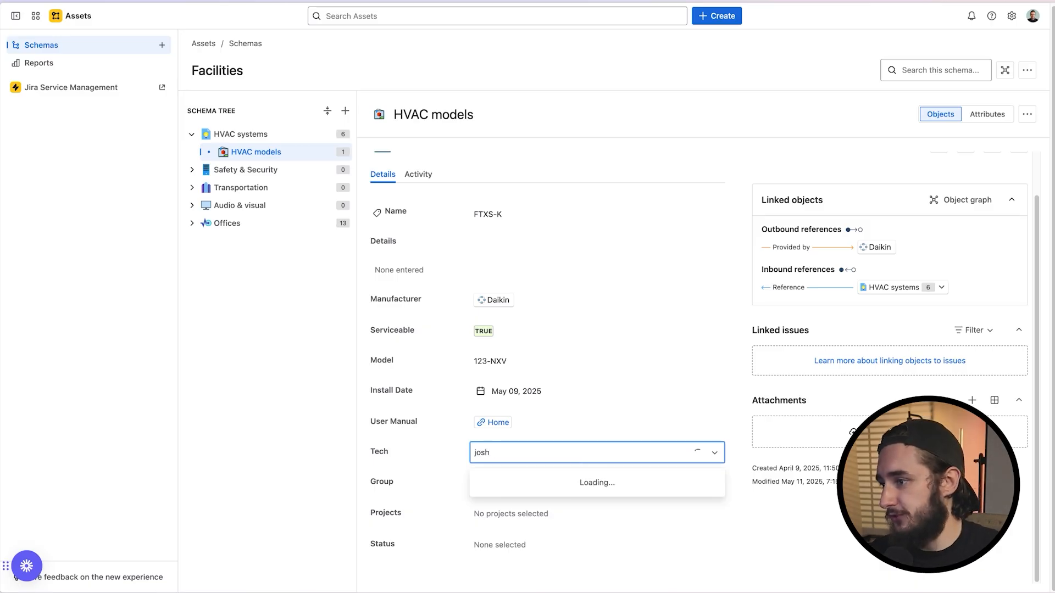
left_click(524, 482)
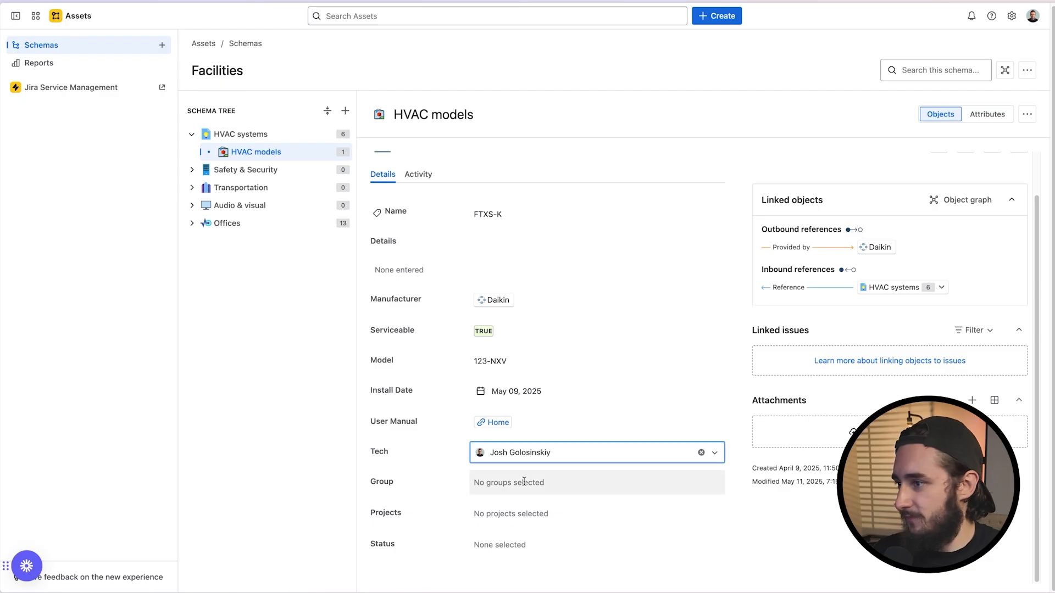
left_click(819, 524)
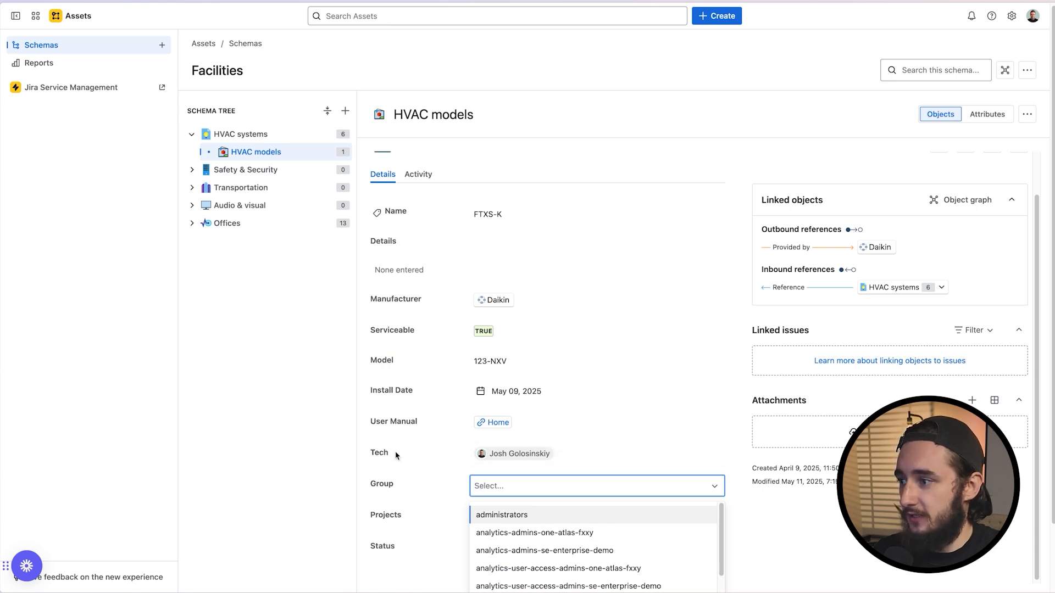
Set the Group attribute of FTXS-K to analytics-admins-one-atlas-fxxy
left_click(561, 526)
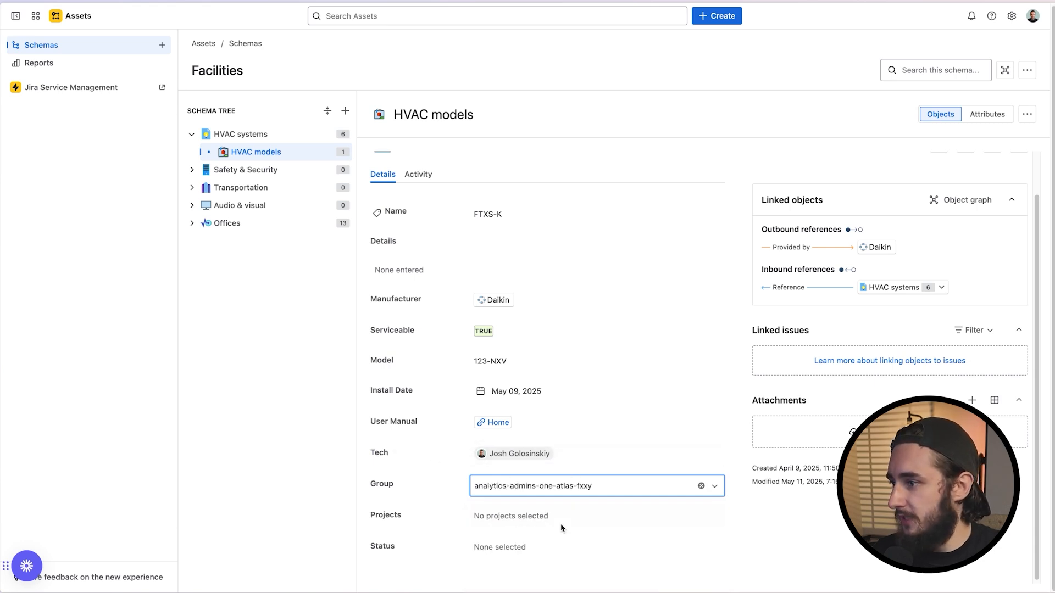
left_click(778, 519)
scroll(559, 477, "down", 1)
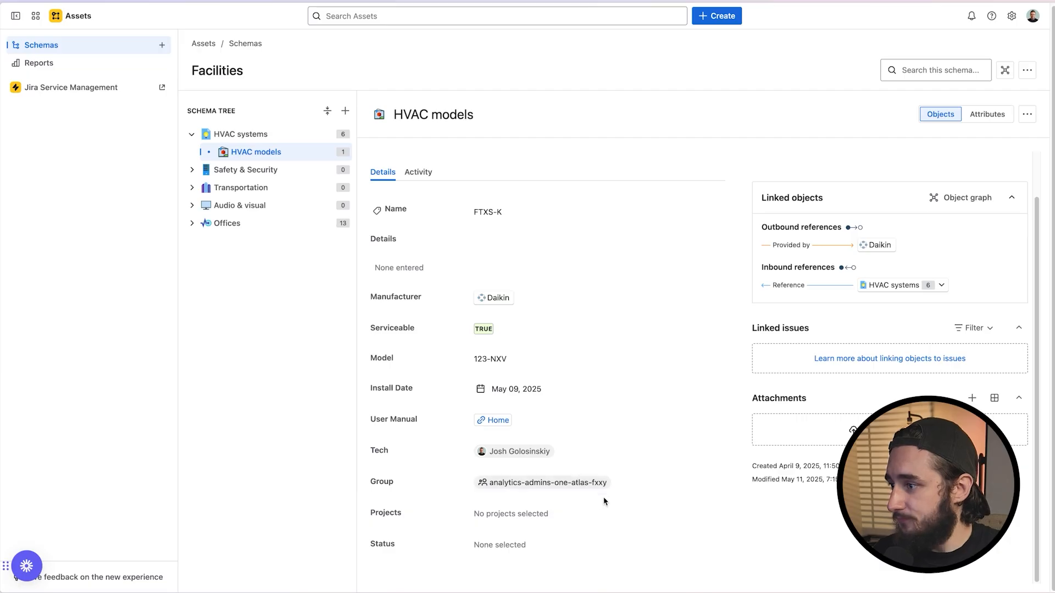
Set the Projects attribute of FTXS-K to Customer Support and its Status to ACTIVE
left_click(601, 513)
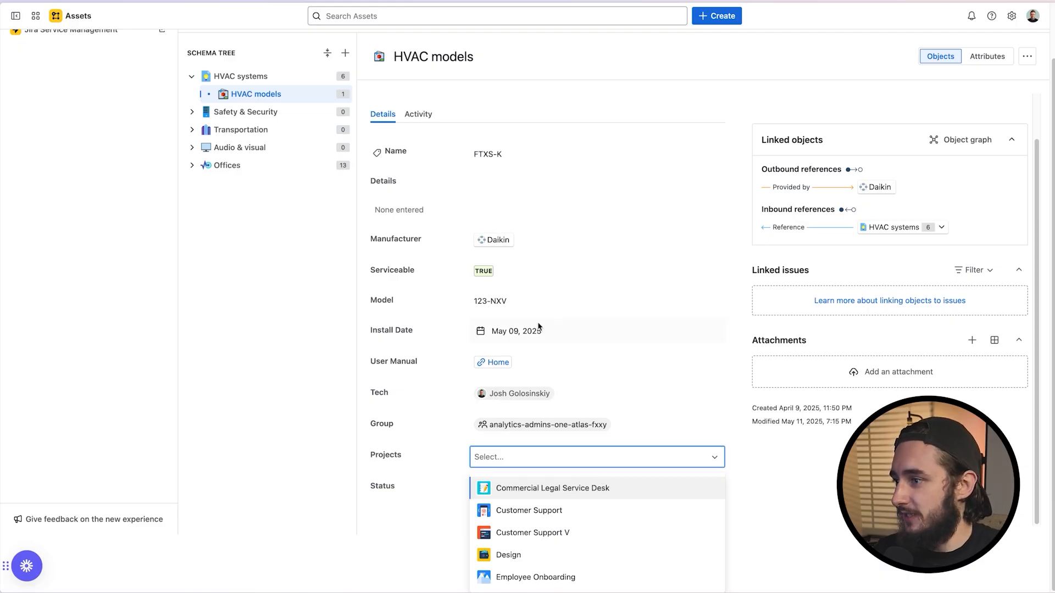
left_click(569, 511)
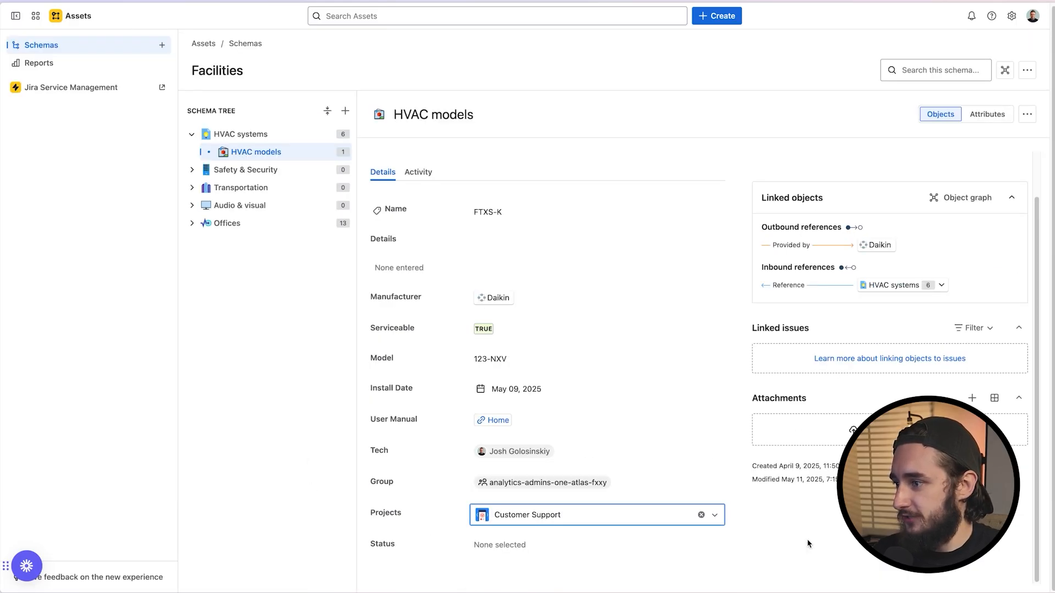
left_click(528, 545)
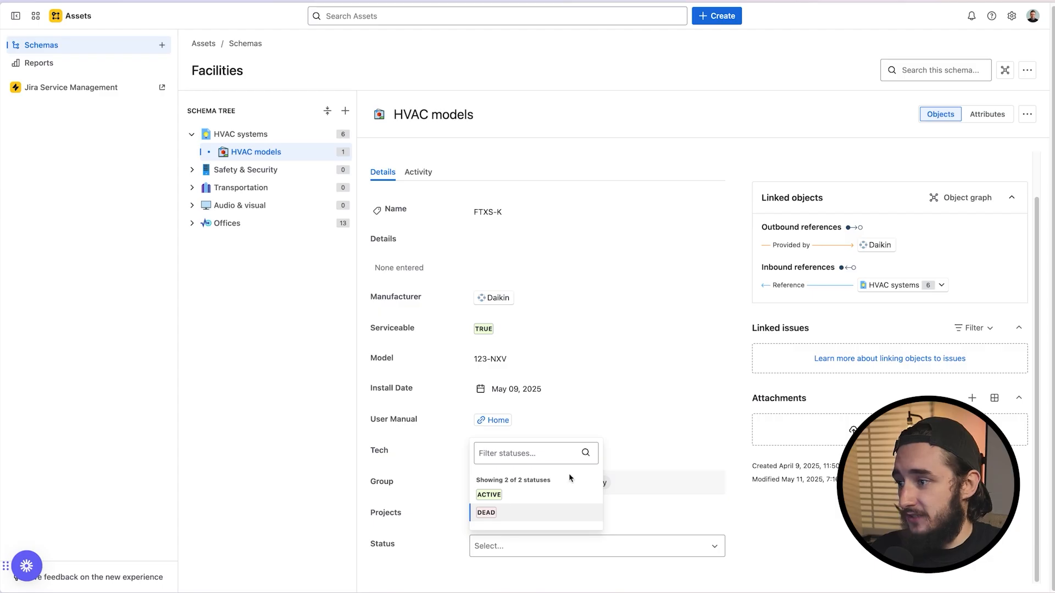
left_click(531, 496)
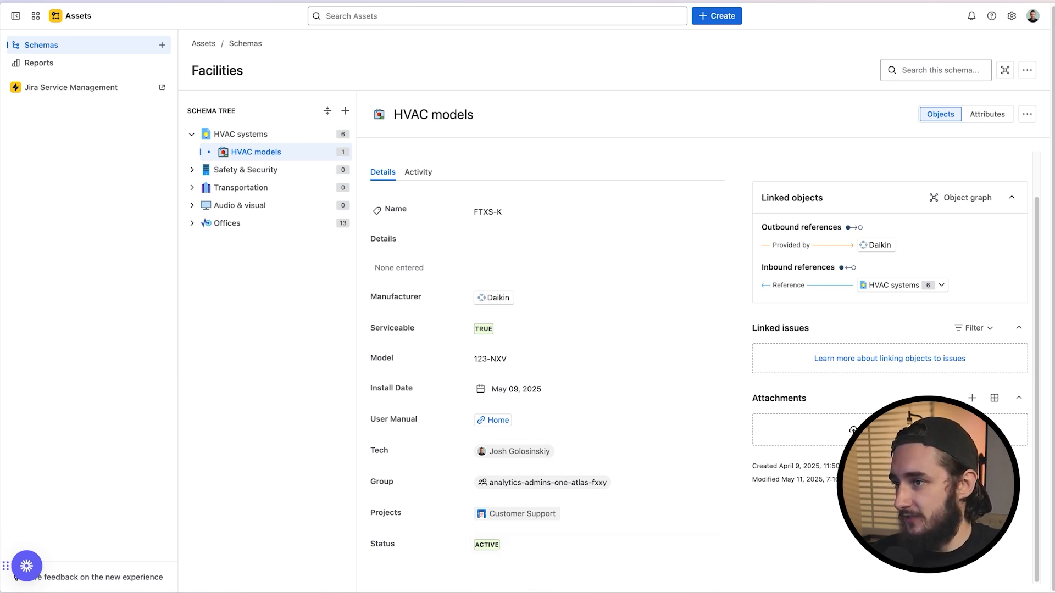
Review the filled-in FTXS-K details, and check the general settings of the Status attribute in the HVAC models attribute list
scroll(627, 421, "up", 2)
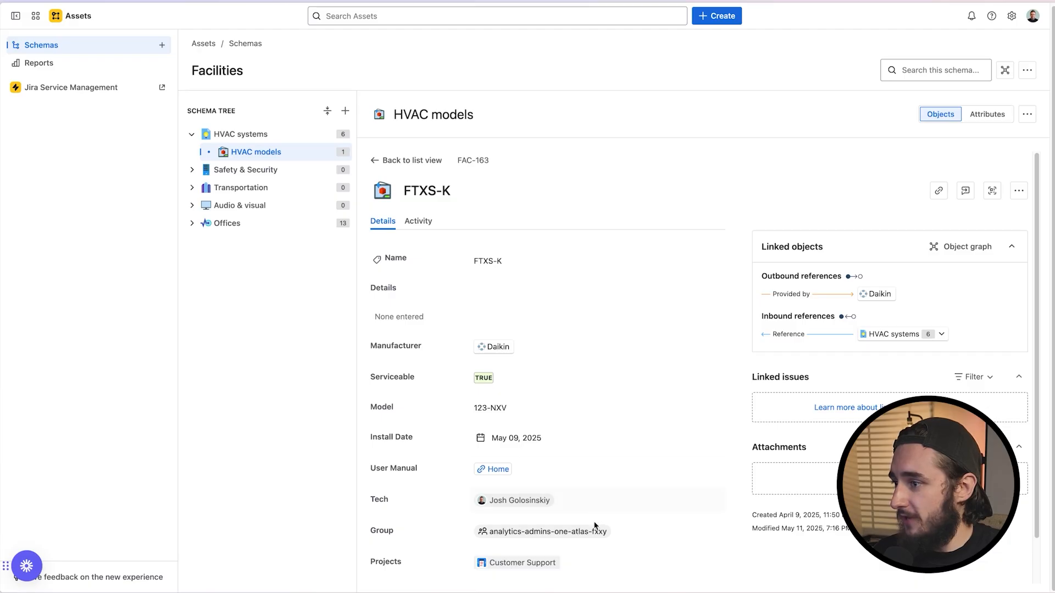
scroll(596, 530, "down", 2)
scroll(552, 215, "up", 2)
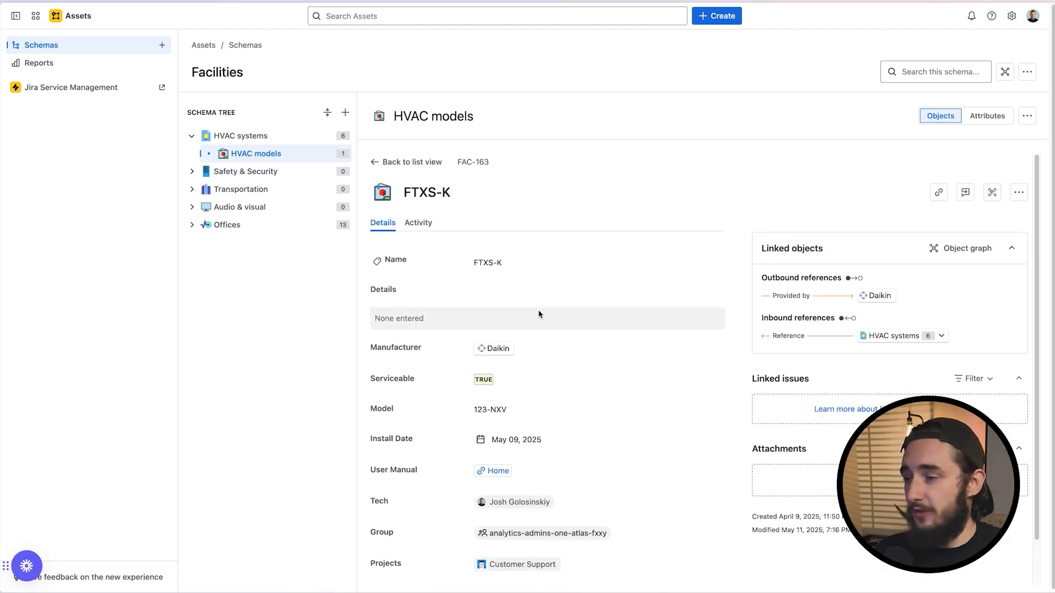
left_click(979, 116)
scroll(654, 456, "down", 5)
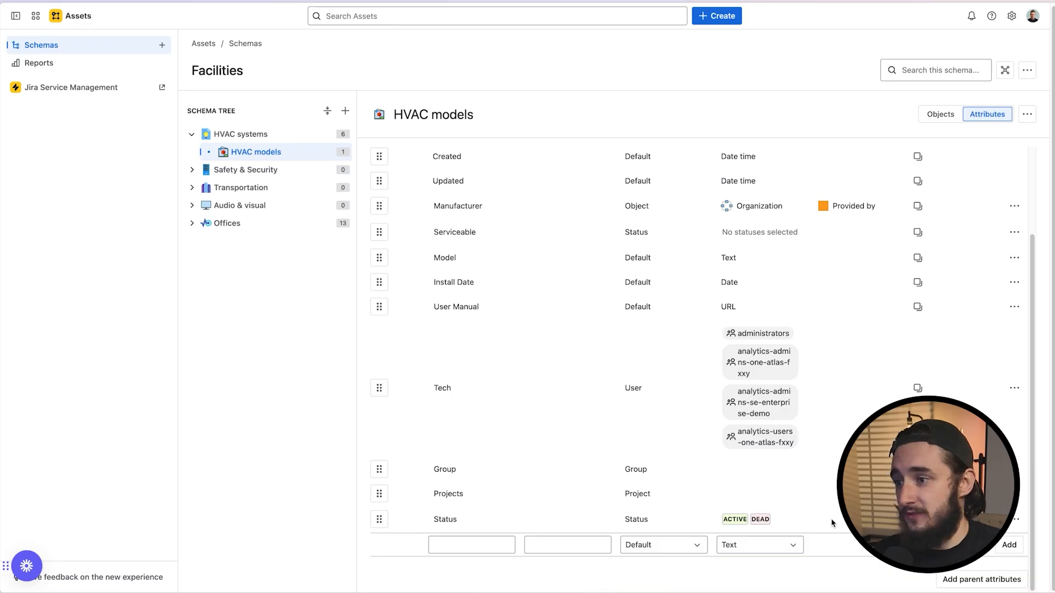
left_click(1014, 520)
left_click(972, 548)
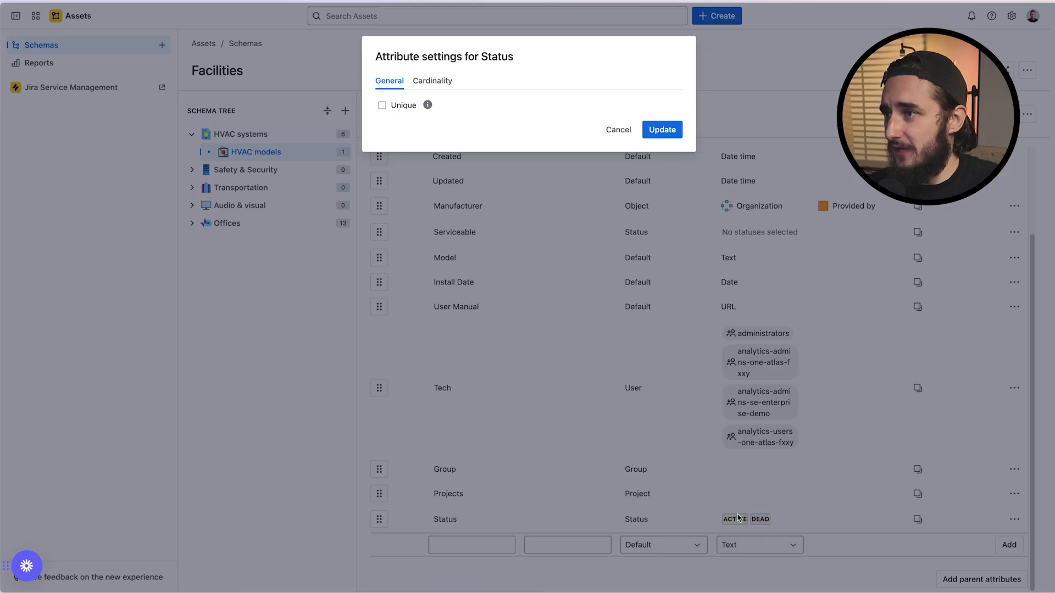
left_click(618, 130)
left_click(779, 515)
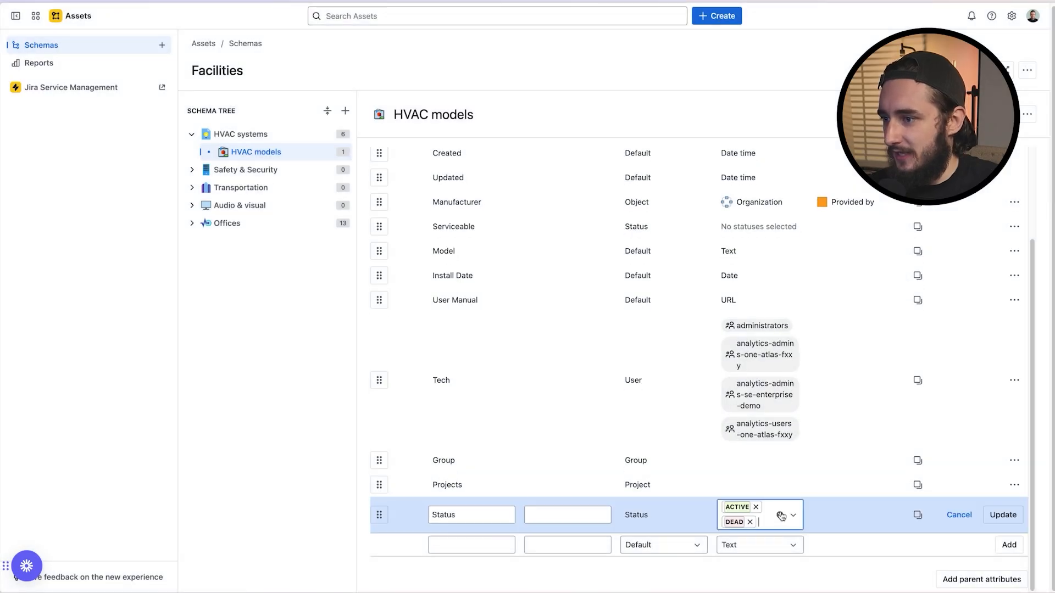
left_click(959, 516)
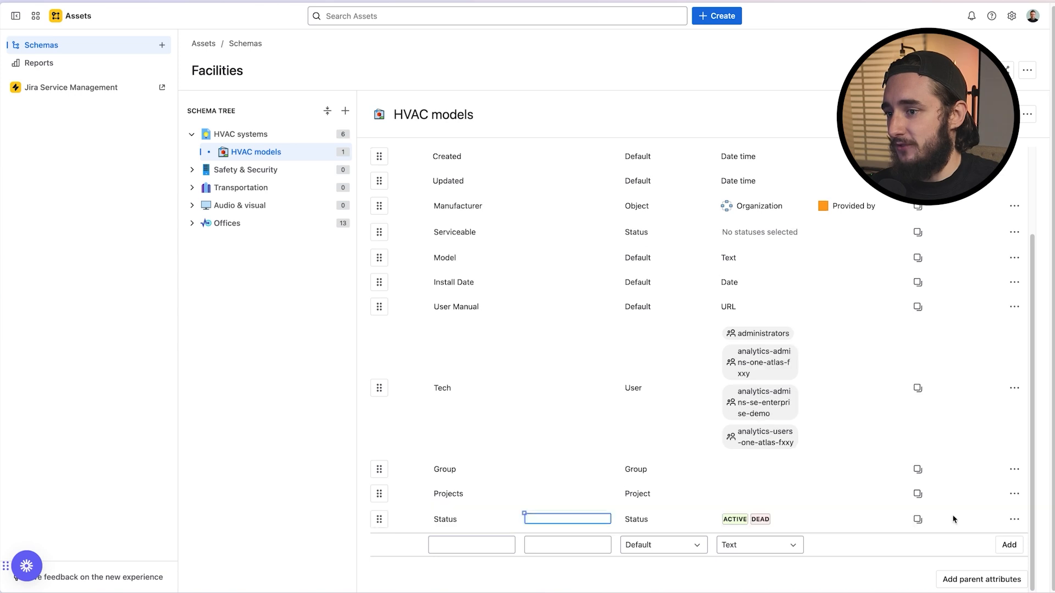
left_click(1015, 520)
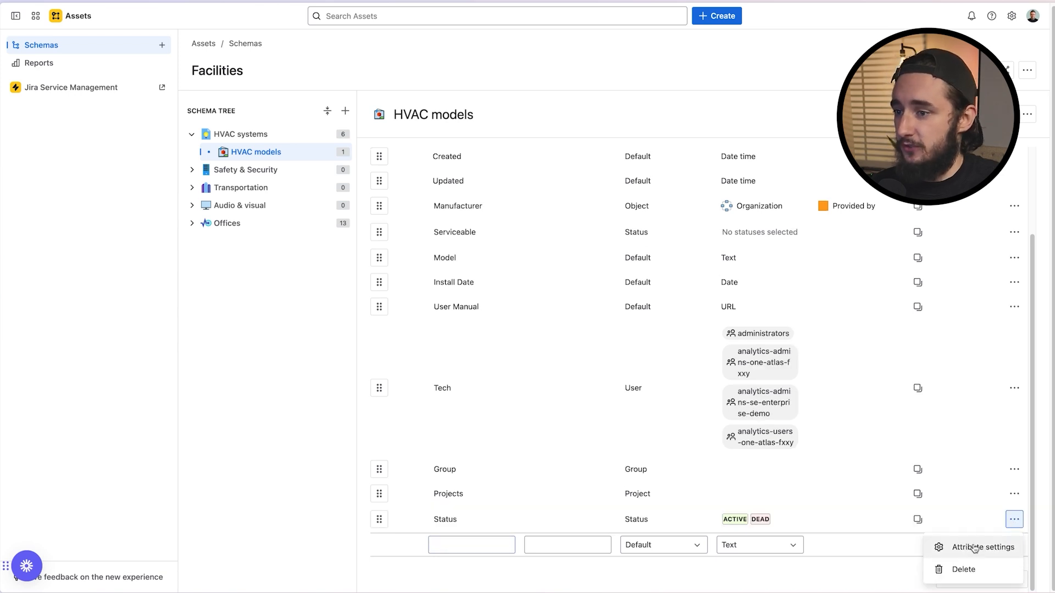
left_click(890, 569)
Edit the Status attribute of HVAC models and add POWERED OFF to its selectable statuses
left_click(471, 520)
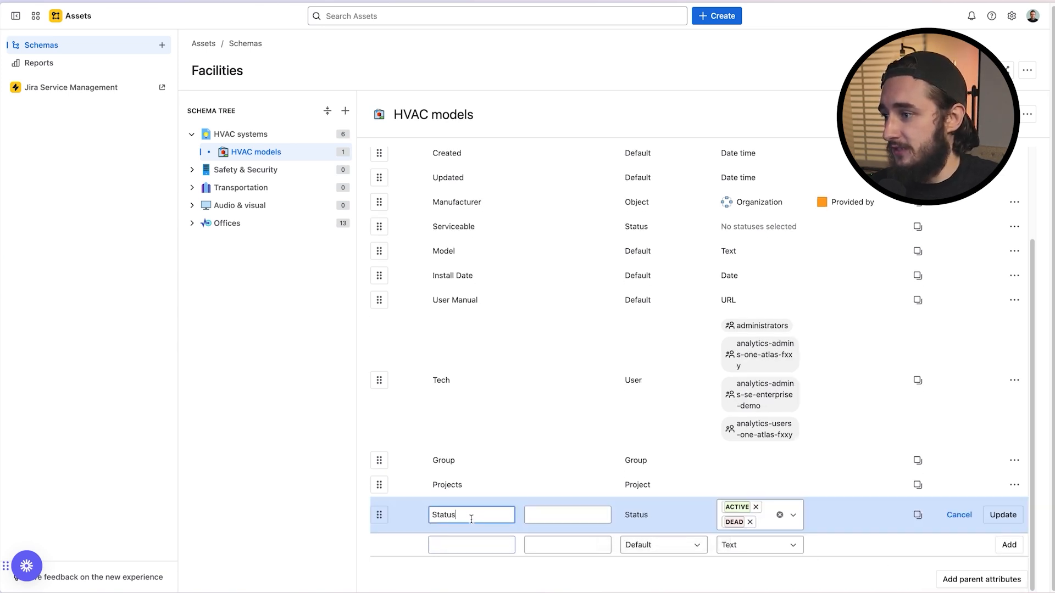
left_click_drag(465, 514, 428, 512)
left_click(502, 571)
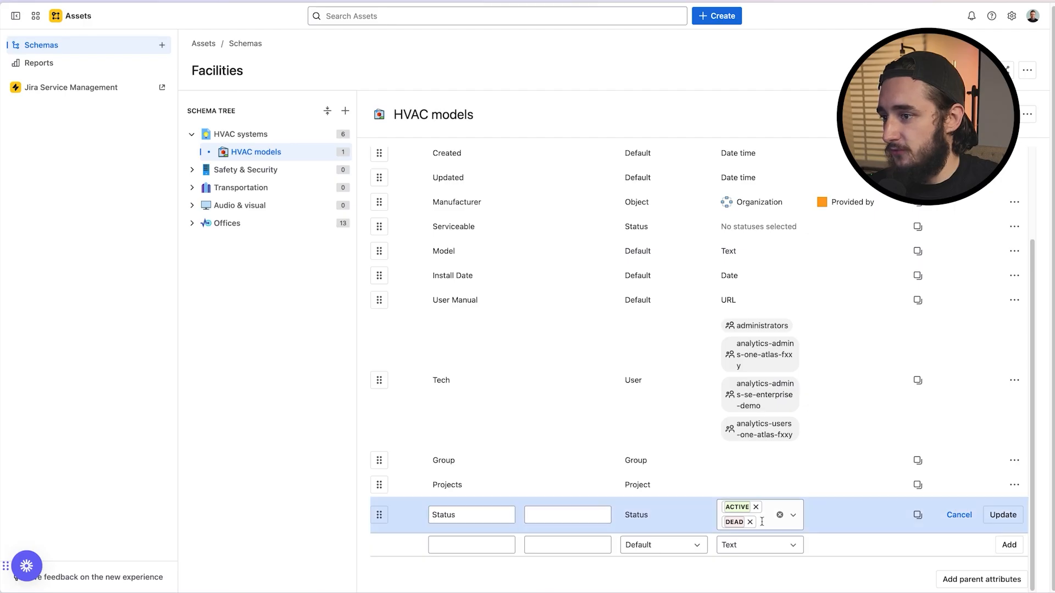
left_click(781, 528)
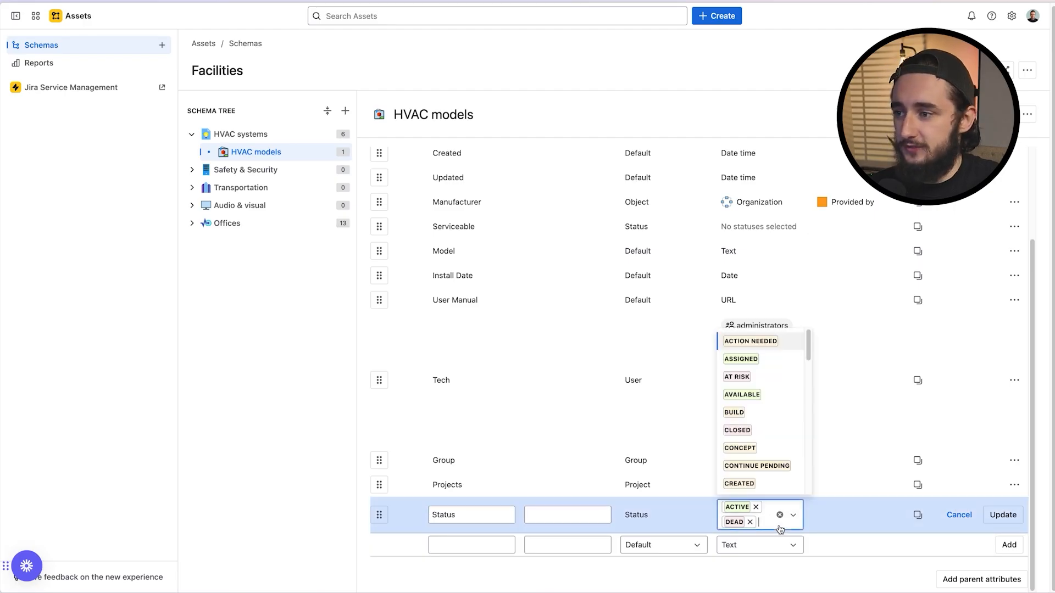
scroll(802, 368, "down", 5)
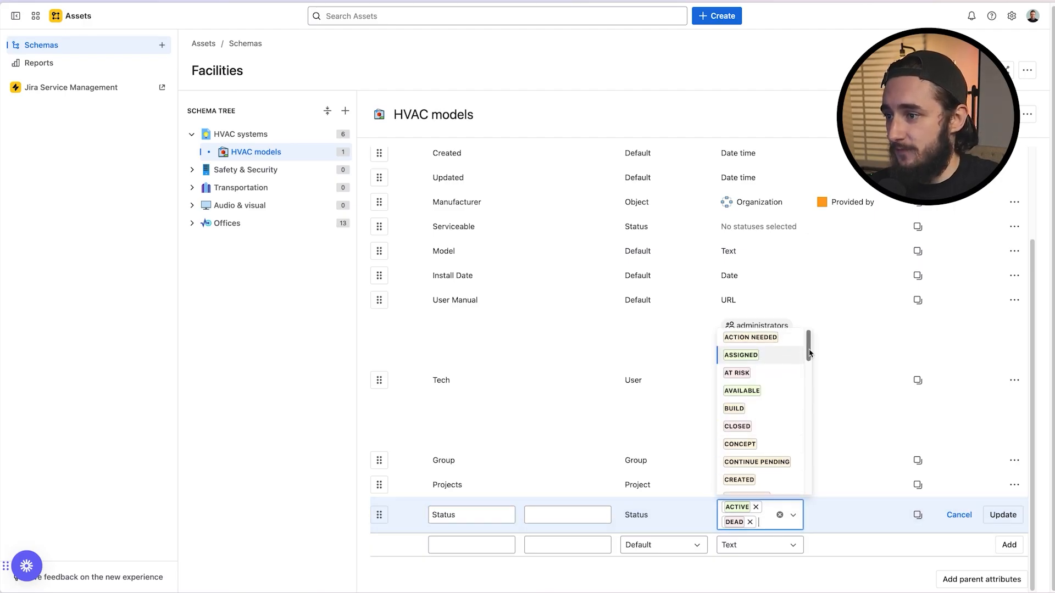
left_click_drag(807, 383, 802, 428)
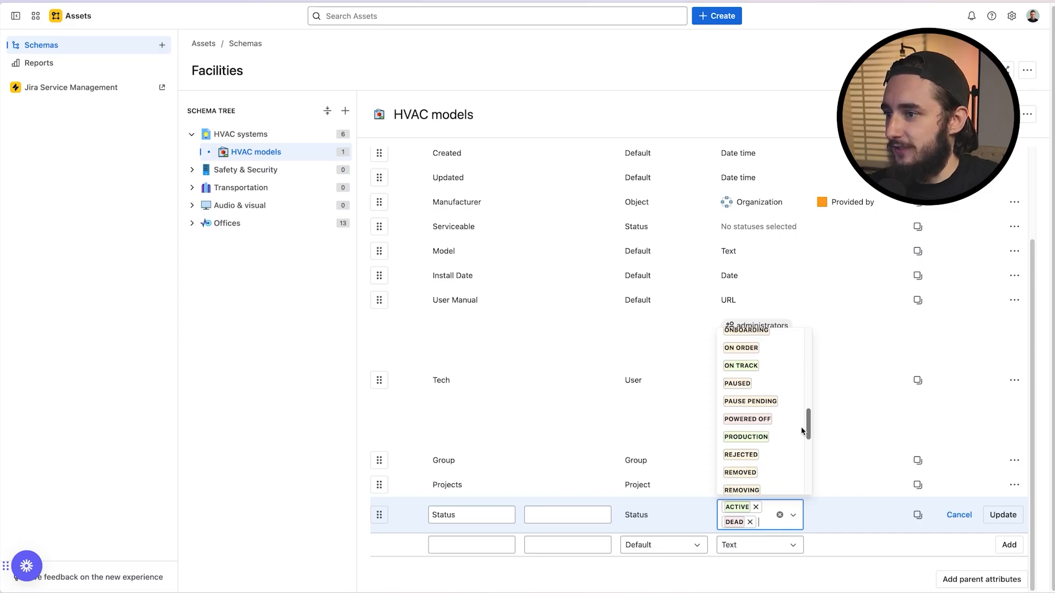
left_click(755, 426)
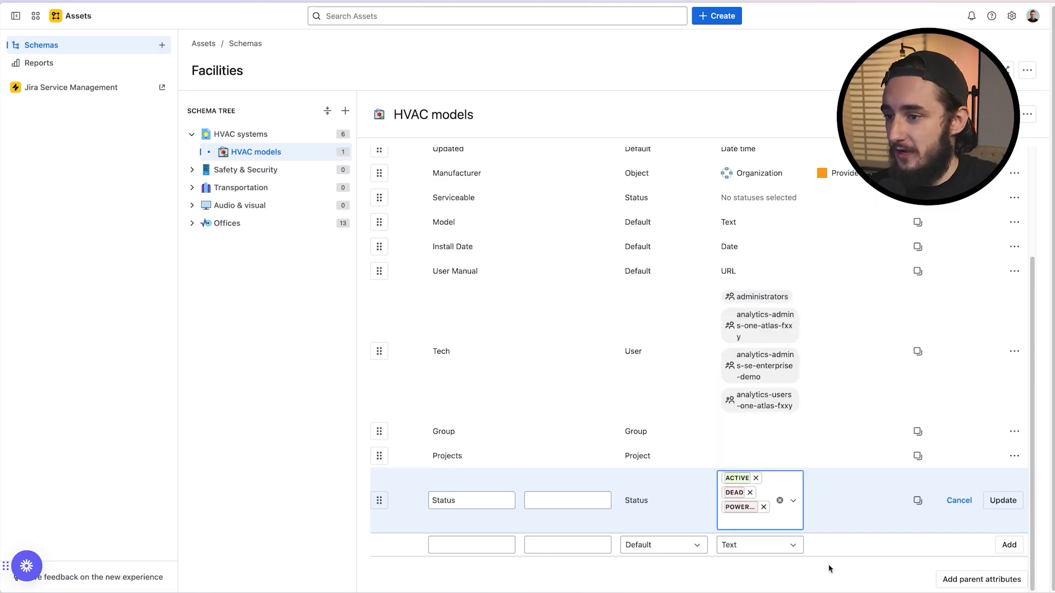
Rename the Status attribute to Status 2 and save the attribute's changes
left_click(472, 498)
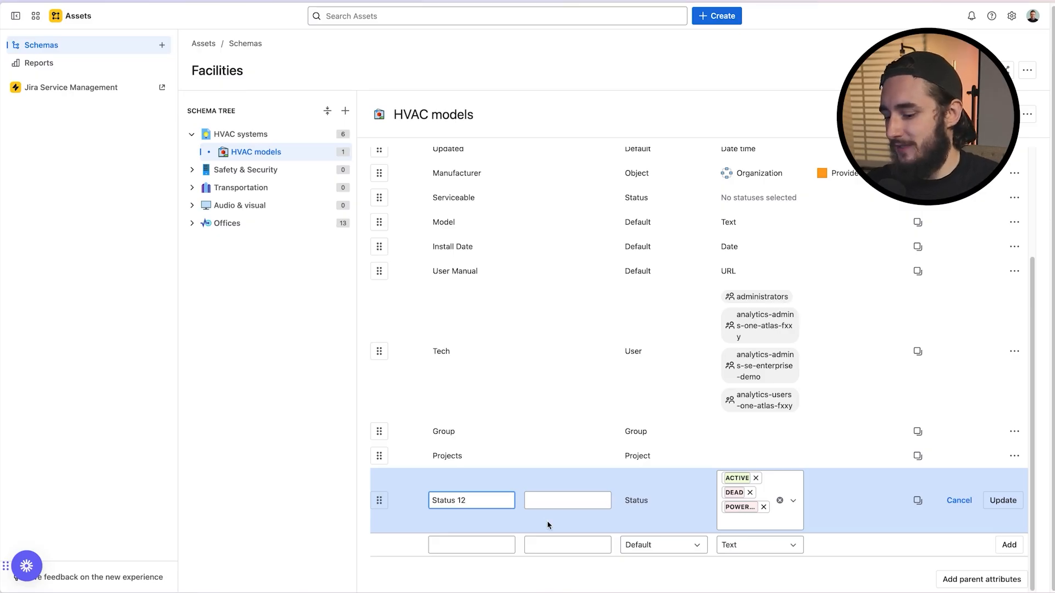
key("BackSpace")
key("BackSpace")
type("2")
left_click(1003, 500)
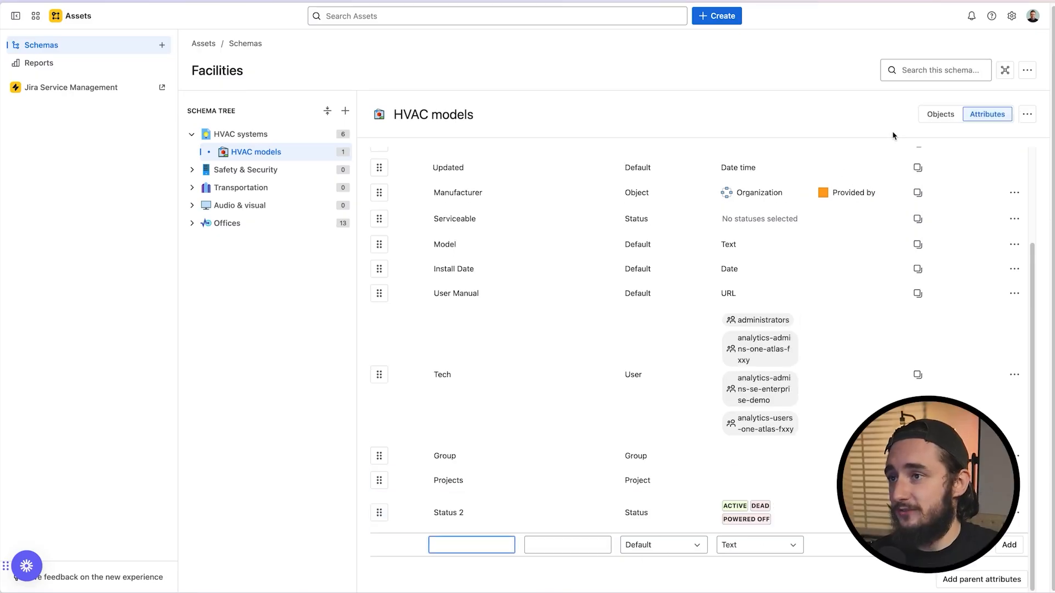
Check the status choices offered by the Status 2 attribute on the FTXS-K object, leaving its value as is
left_click(941, 114)
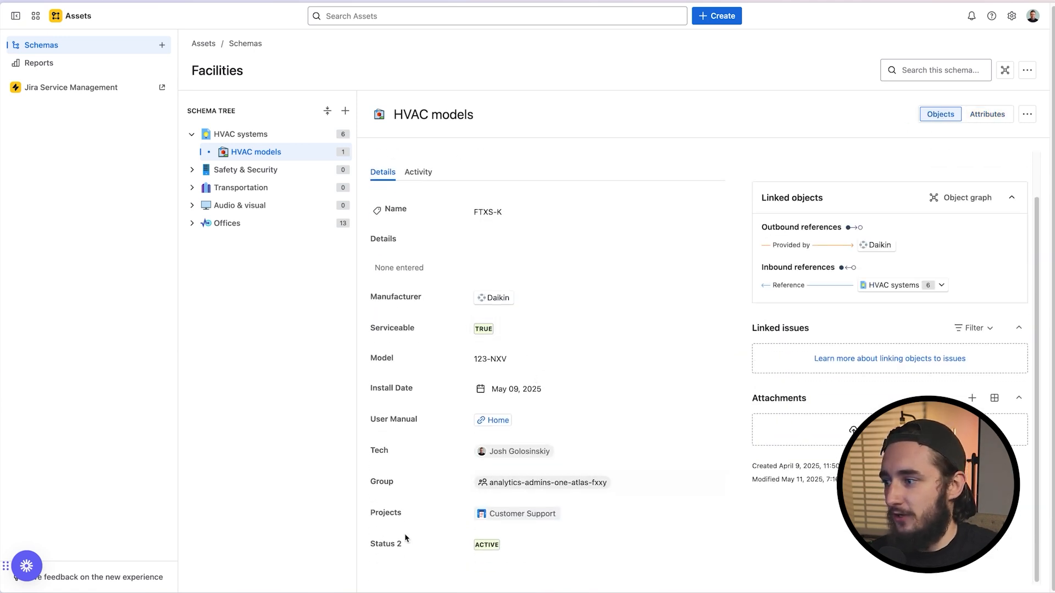
left_click(523, 546)
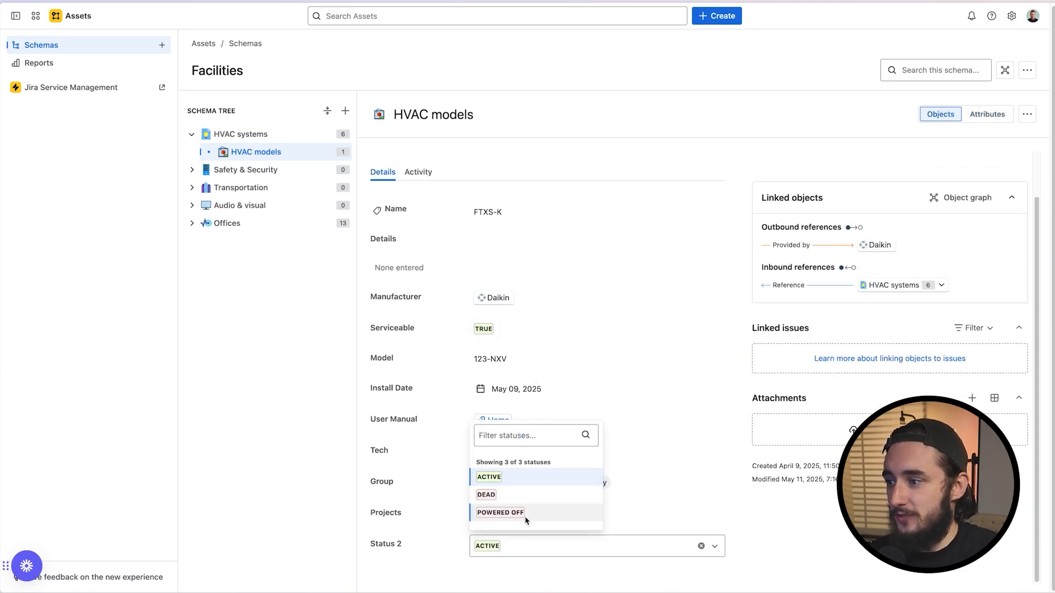
key("Escape")
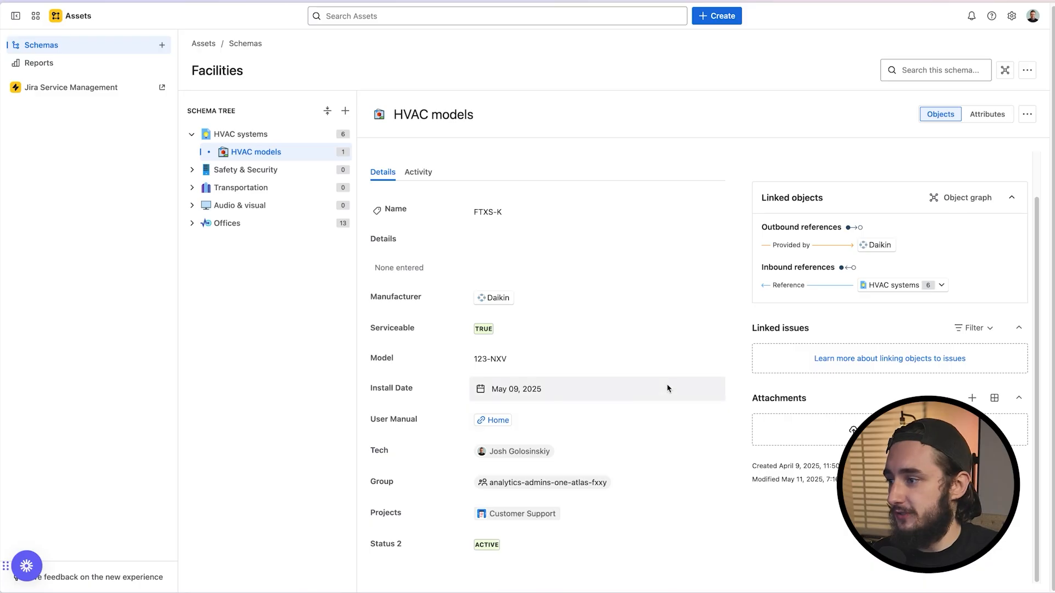
Check the Unique option of the Tech attribute, and update its cardinality to allow the maximum number of values
left_click(987, 114)
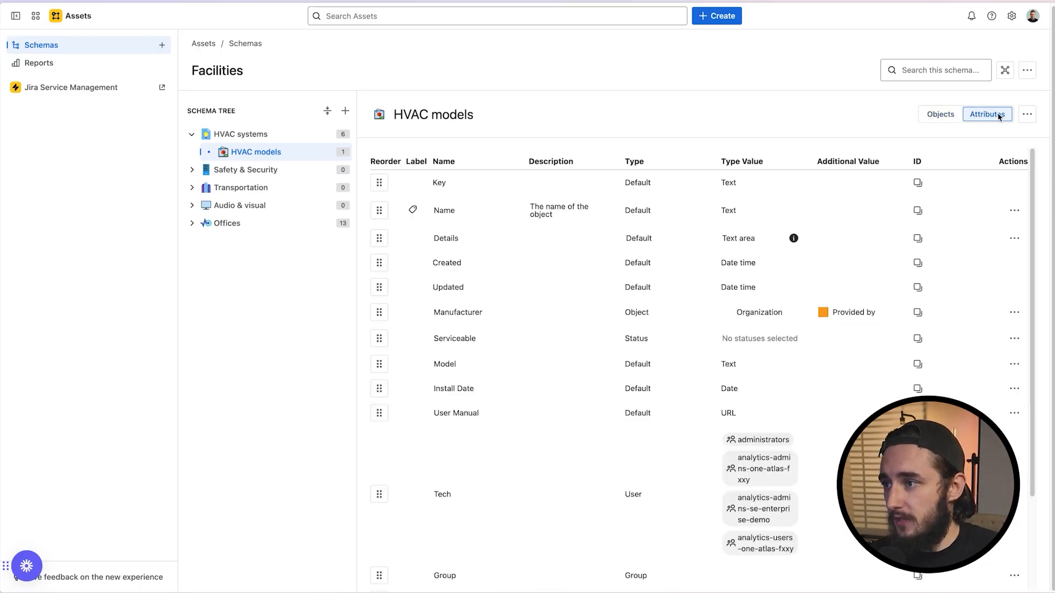
scroll(800, 550, "down", 3)
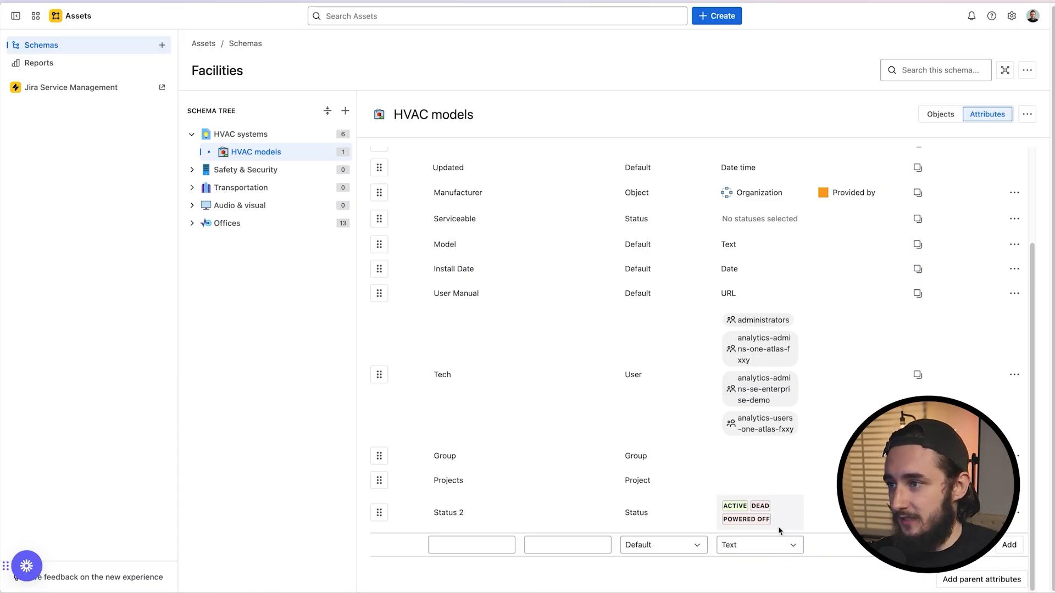
scroll(739, 378, "up", 1)
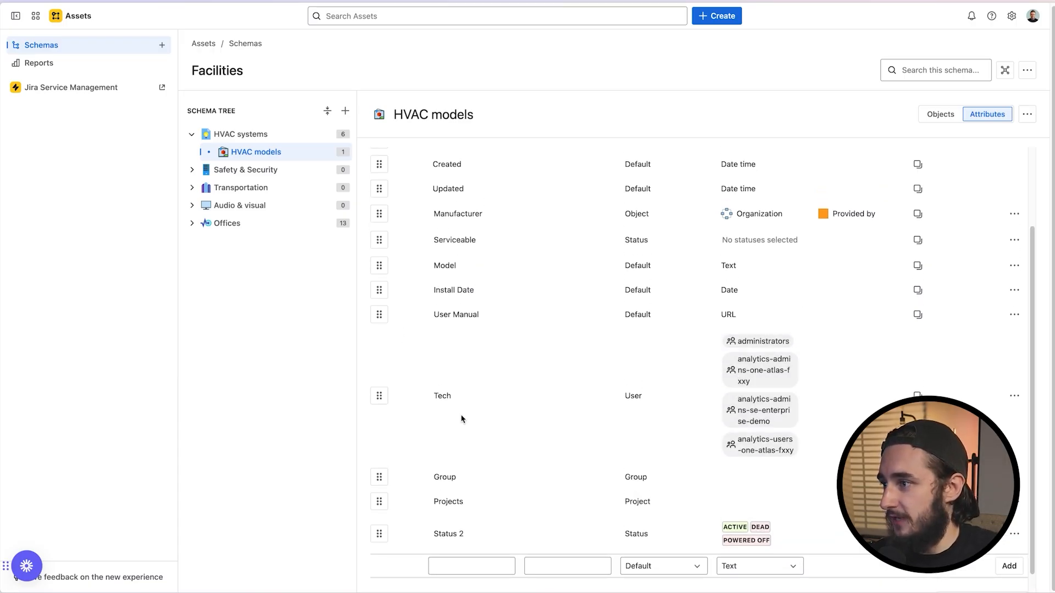
left_click(1014, 395)
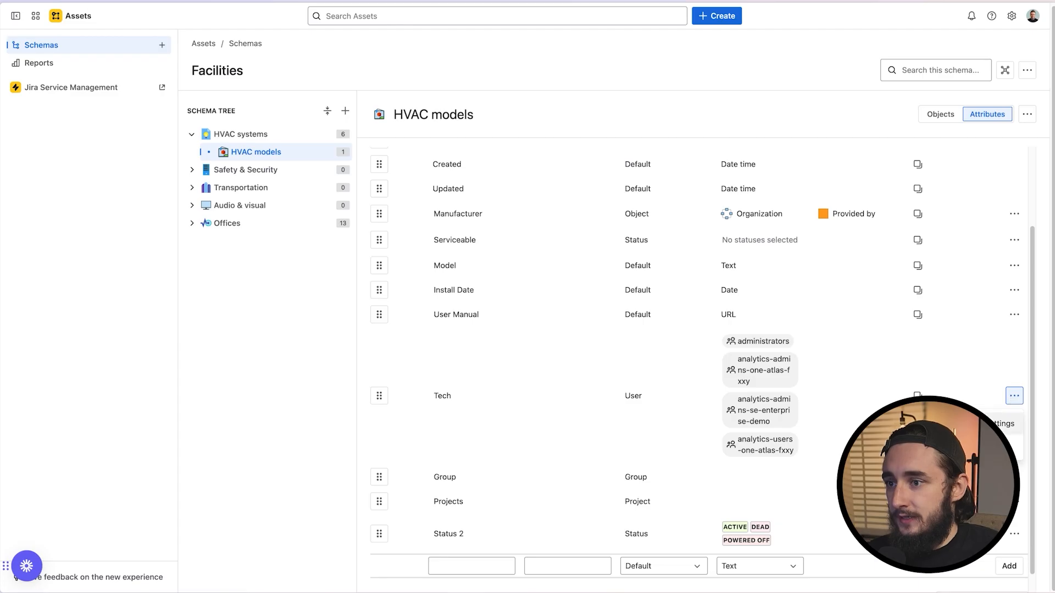
left_click(1011, 424)
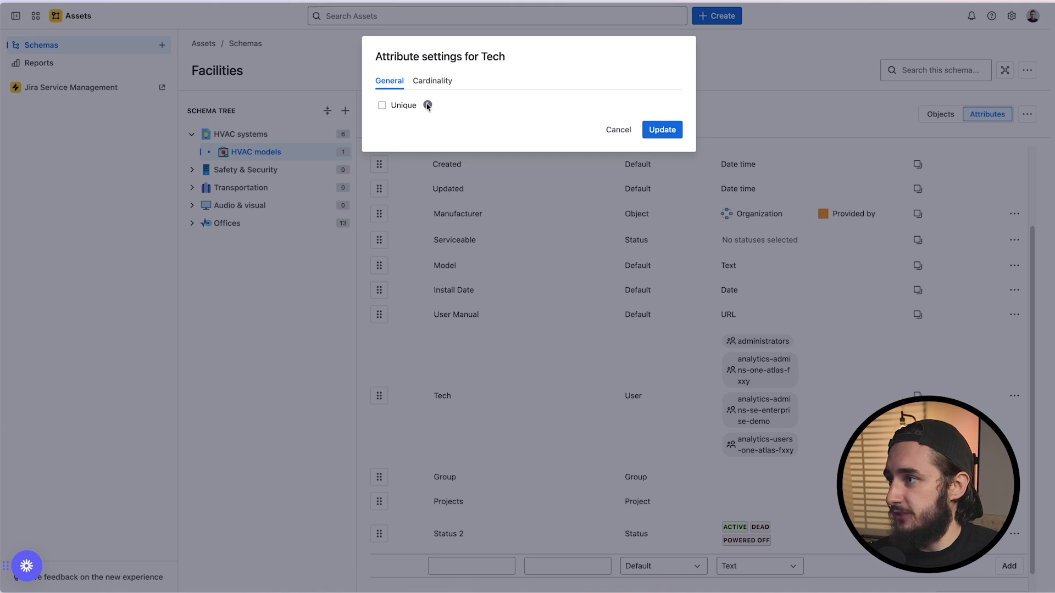
mouse_move(429, 105)
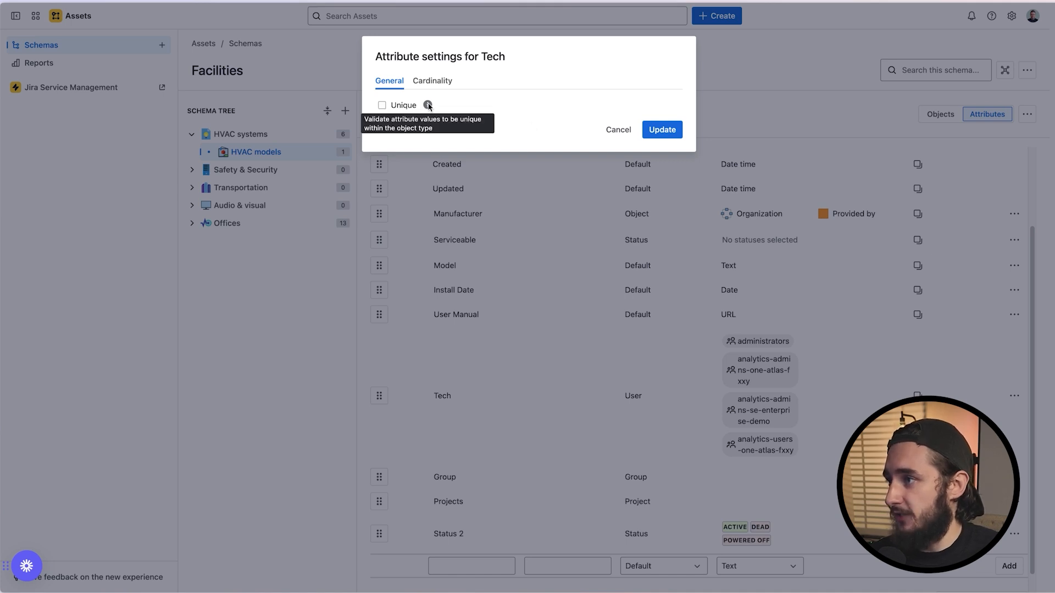
left_click(441, 82)
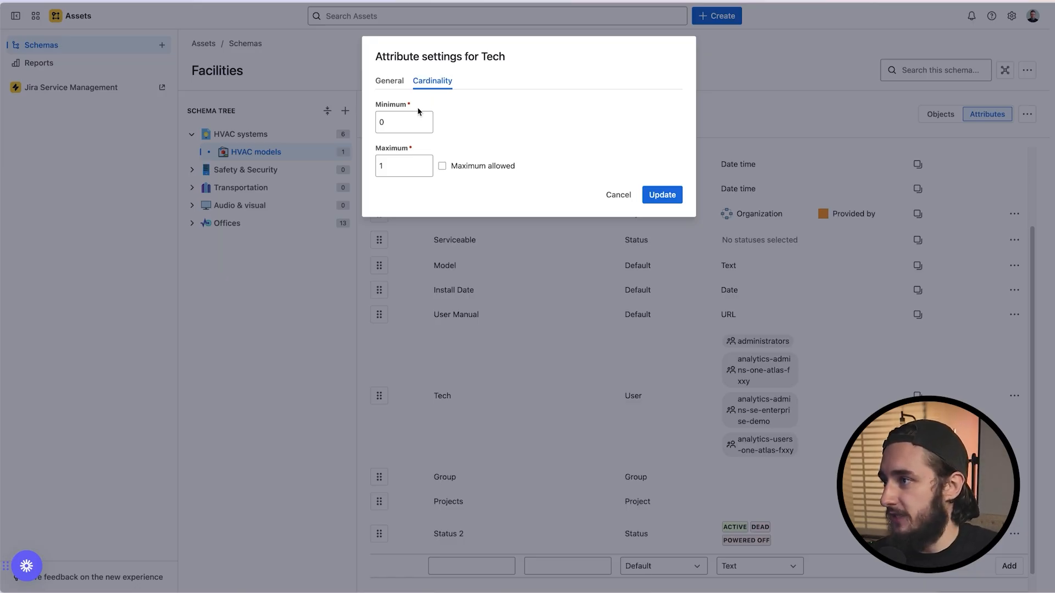
left_click(380, 166)
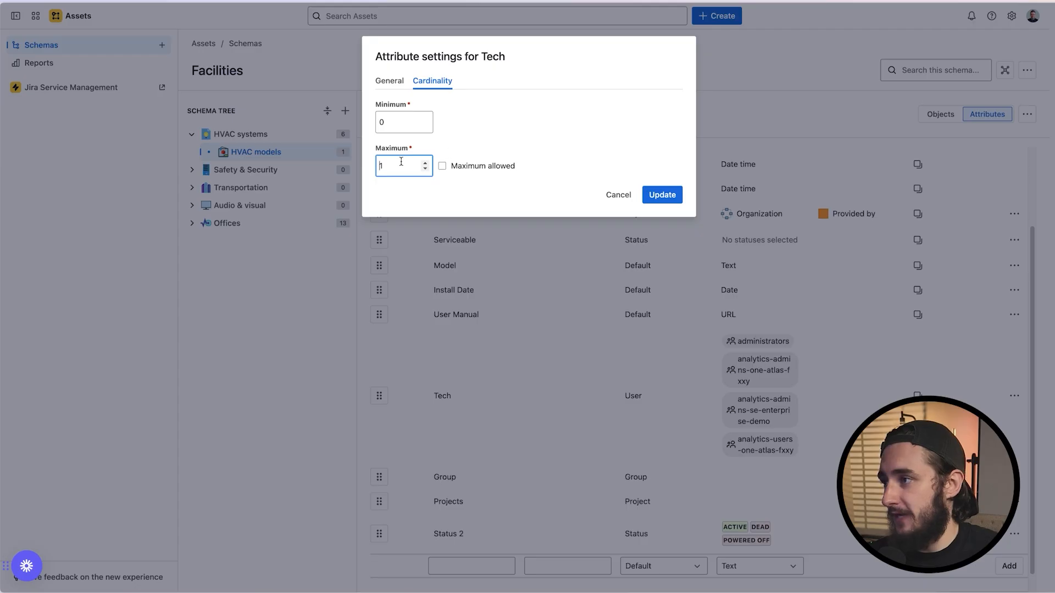
left_click(442, 166)
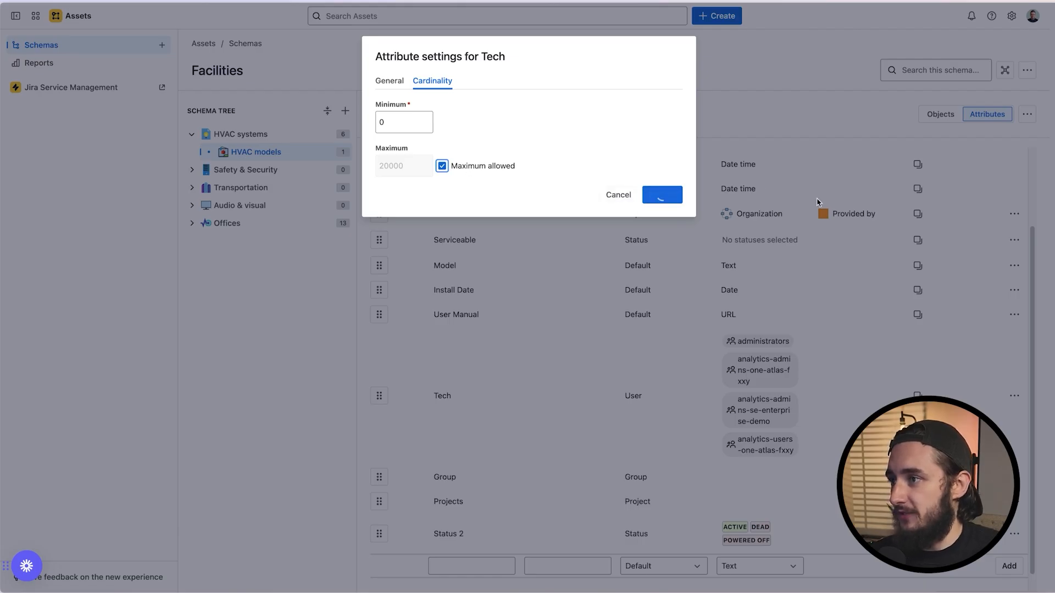
left_click(670, 194)
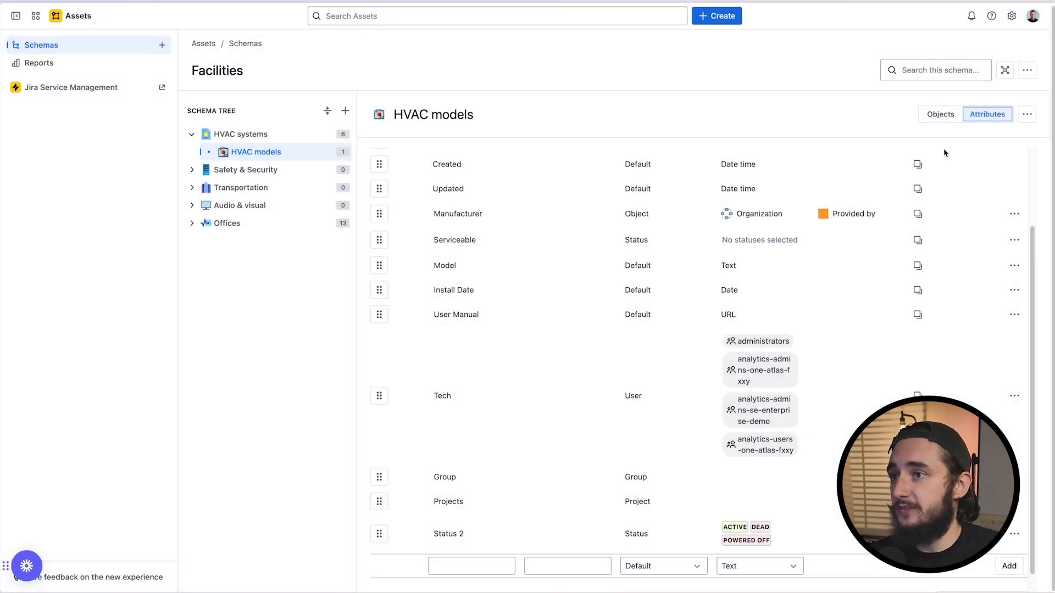
Find a second technician's user account by first name and add it to the Tech attribute of FTXS-K
left_click(940, 114)
scroll(630, 372, "down", 1)
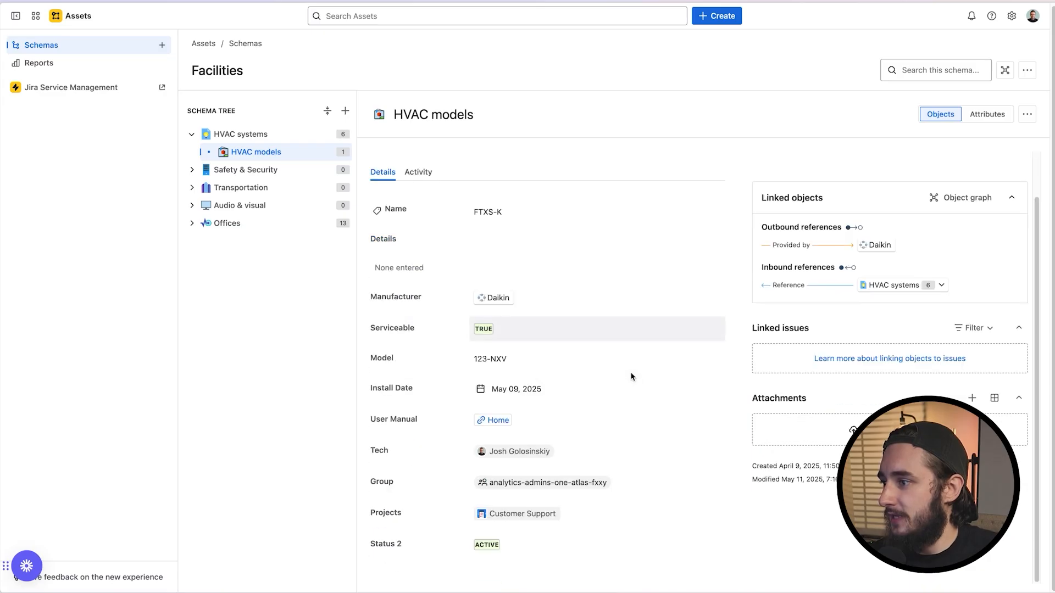
left_click(604, 457)
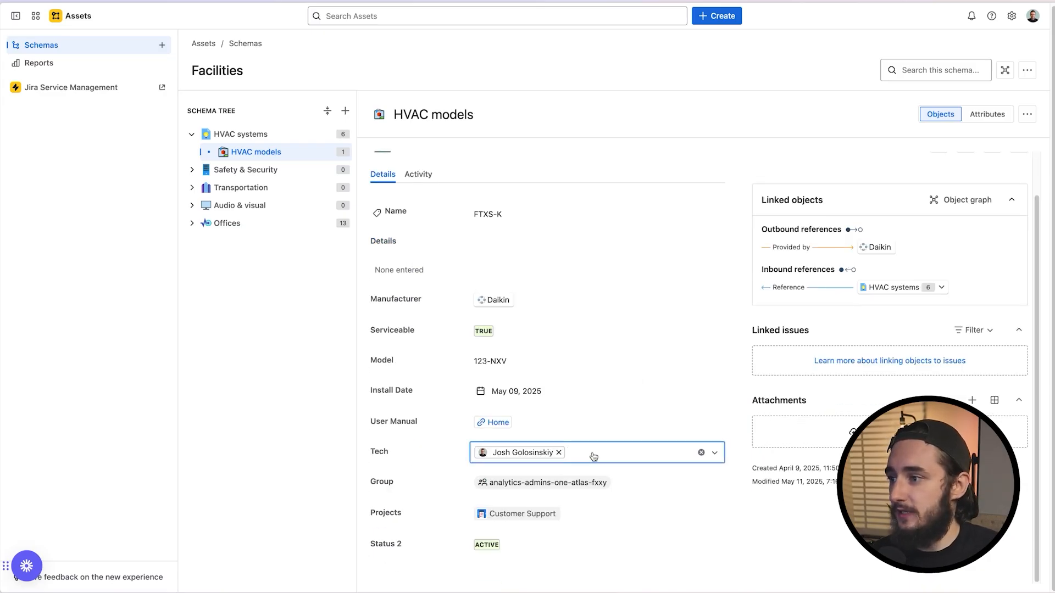
type("ala")
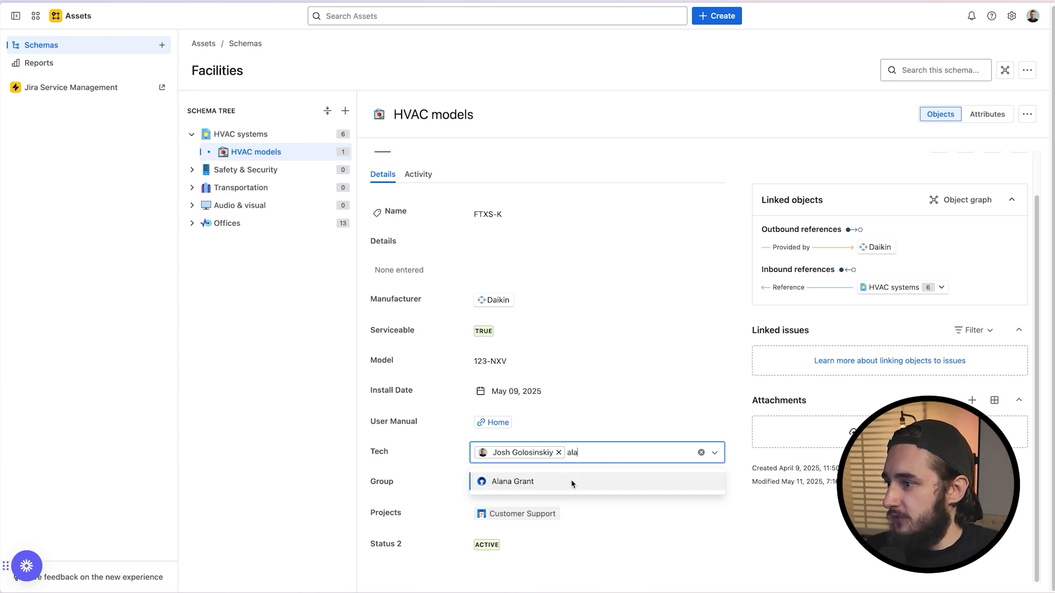
left_click(553, 483)
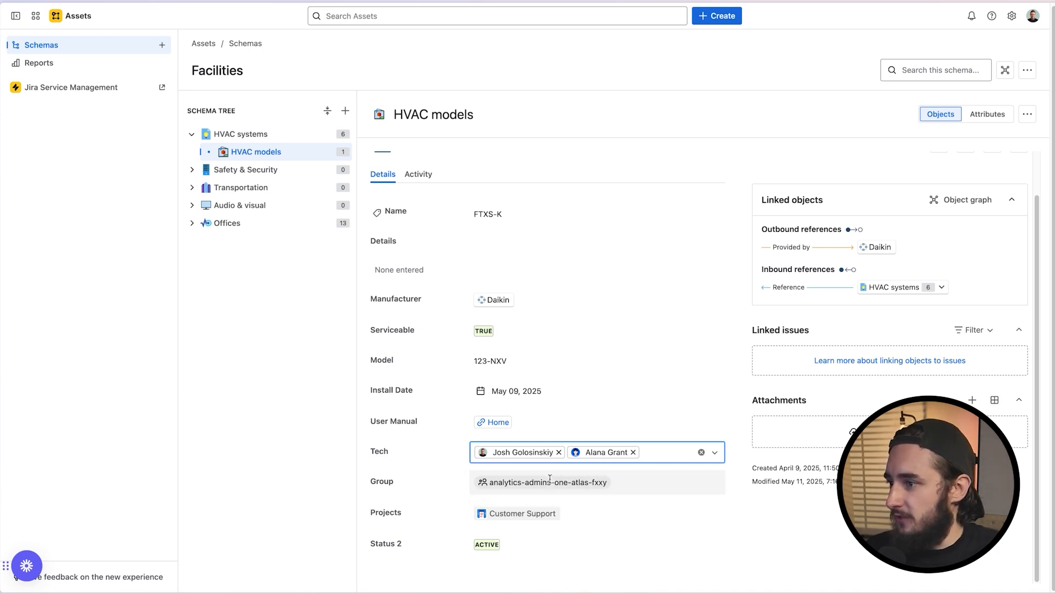
key("Return")
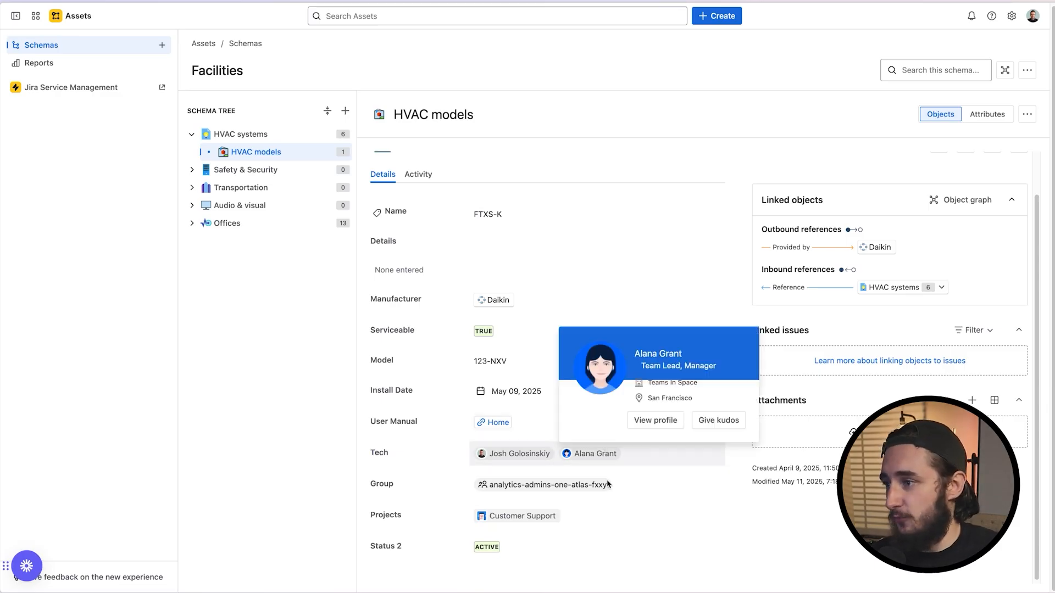
Review the general, cardinality and regular-expression validation settings of the User Manual attribute, and leave them without updating
left_click(984, 120)
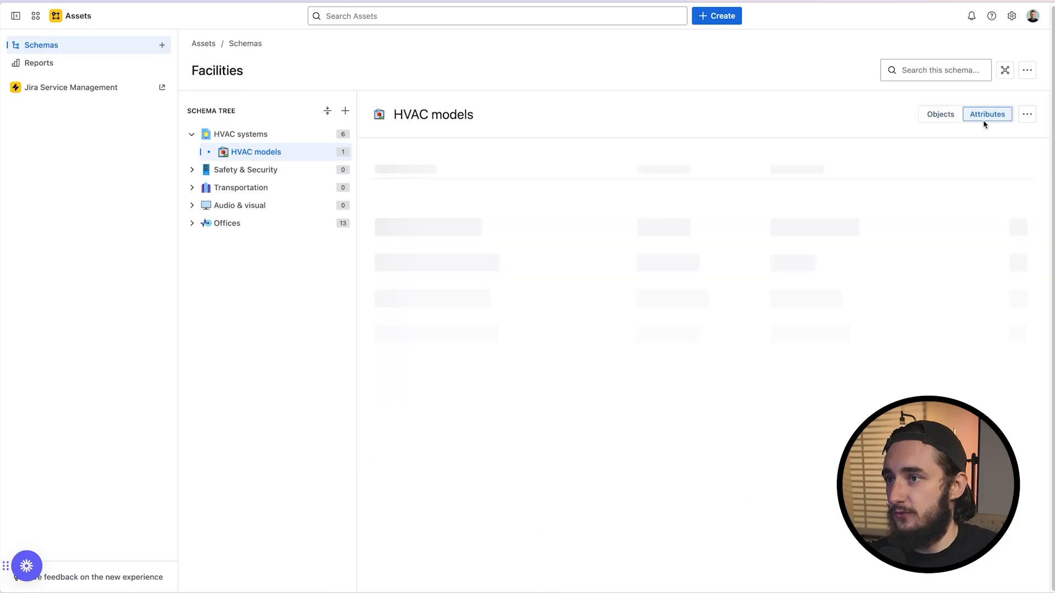
scroll(978, 272, "down", 2)
left_click(1014, 338)
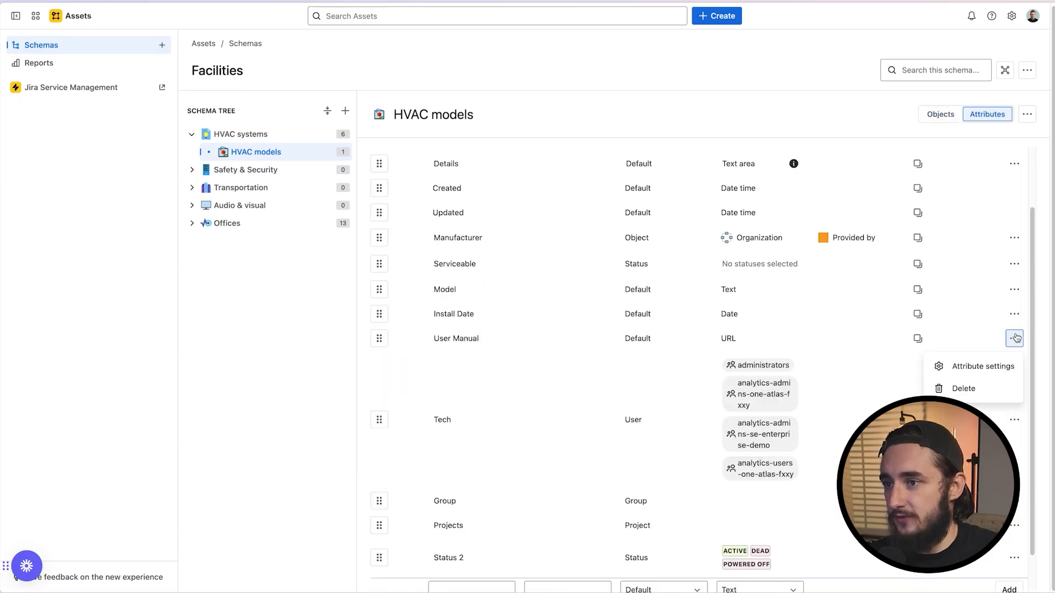
left_click(993, 367)
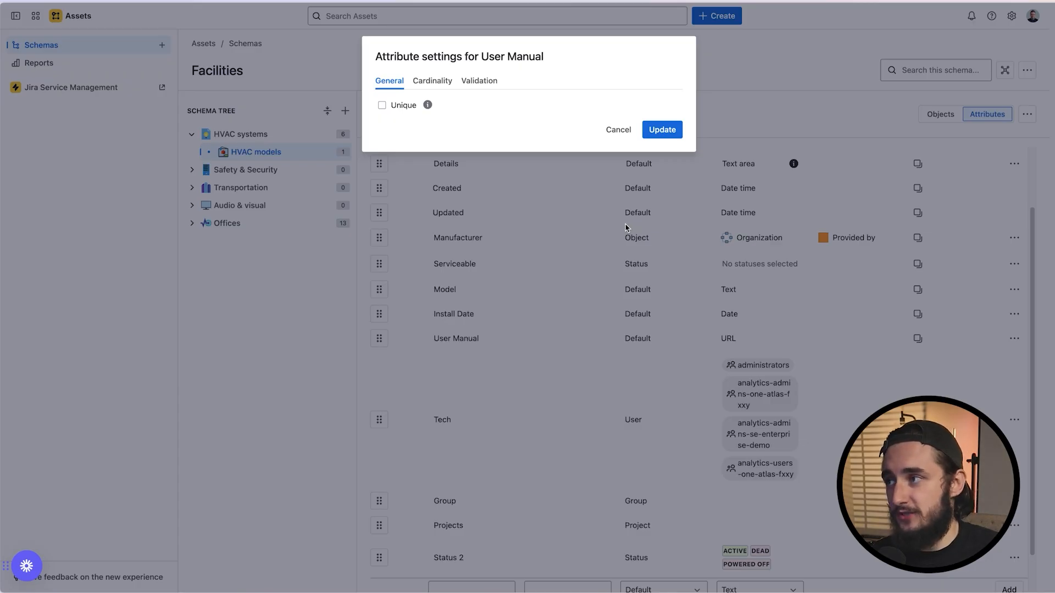
left_click(434, 88)
left_click(391, 86)
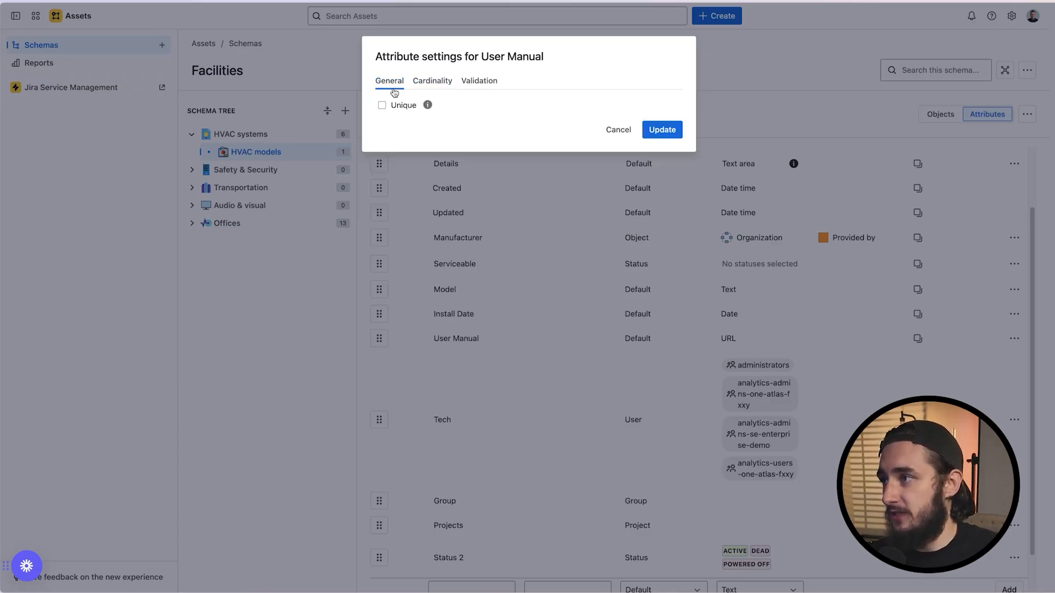
left_click(497, 84)
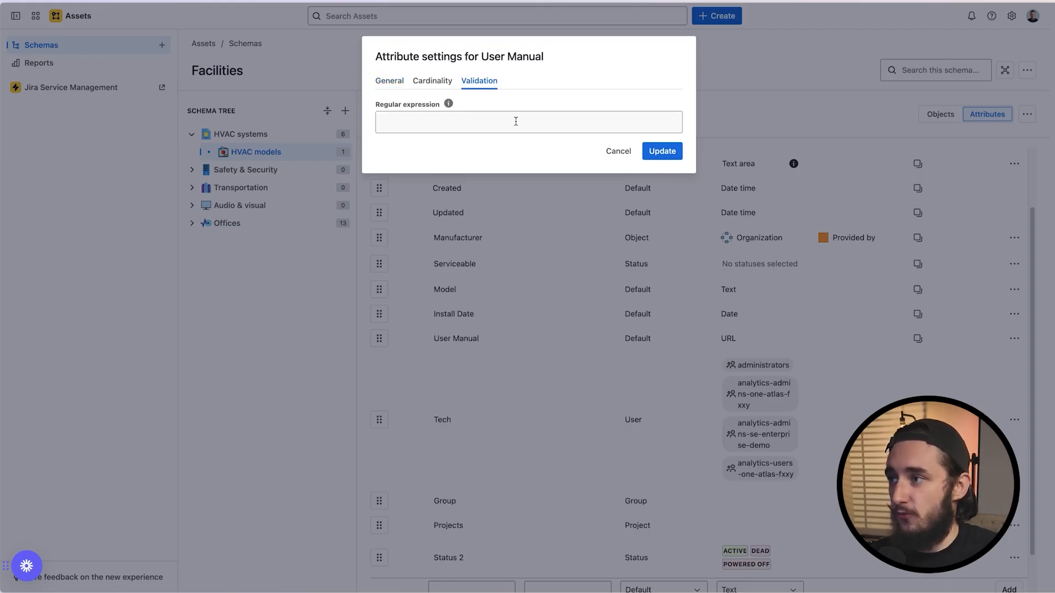
left_click(611, 152)
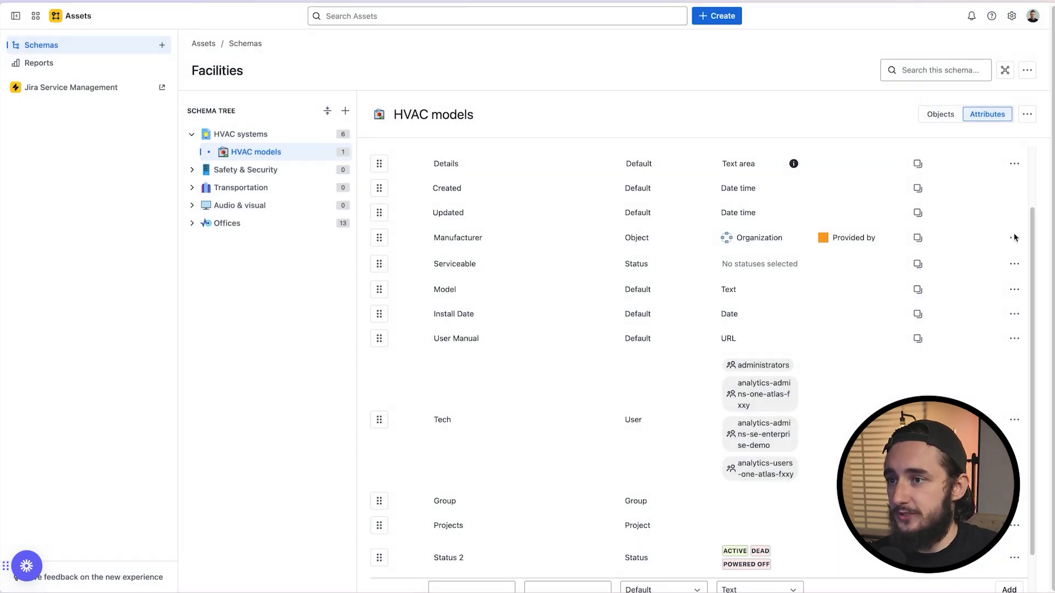
Review the Manufacturer attribute's general and object filter settings, and look over the FTXS-K object's details
left_click(1014, 238)
left_click(956, 264)
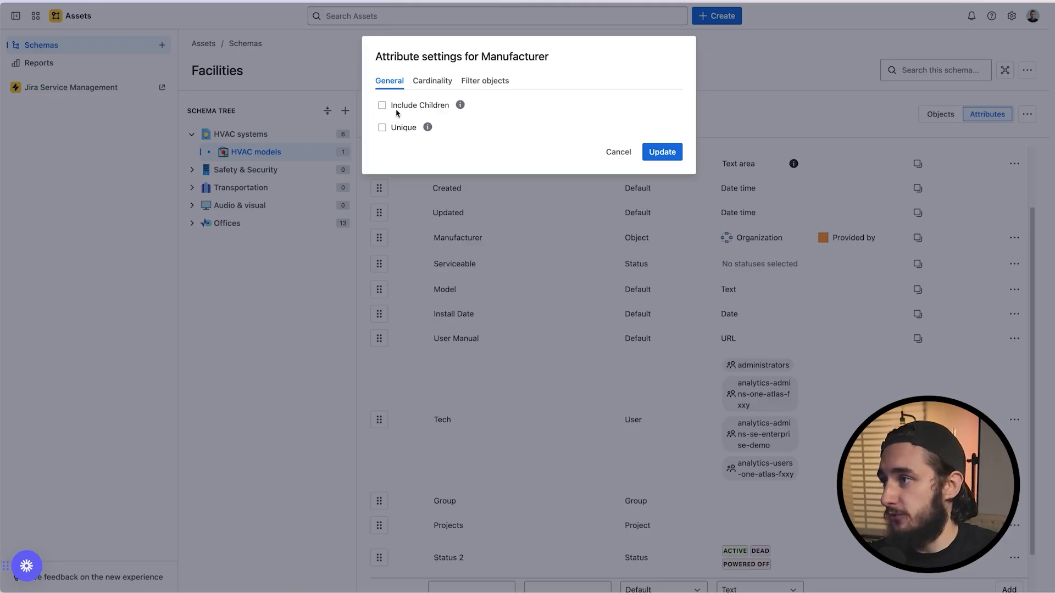
left_click(481, 82)
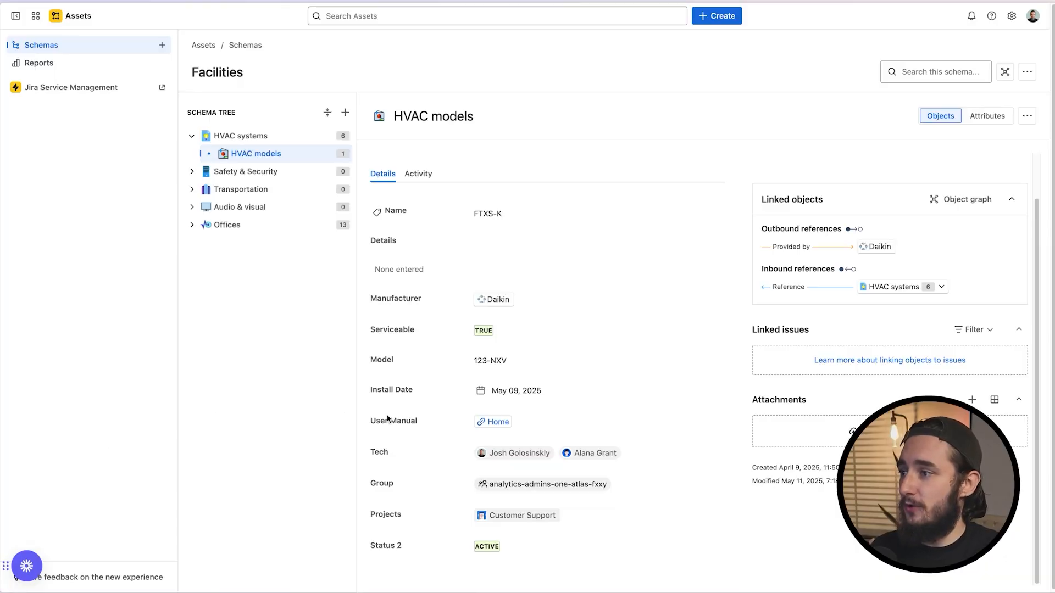
scroll(387, 419, "down", 1)
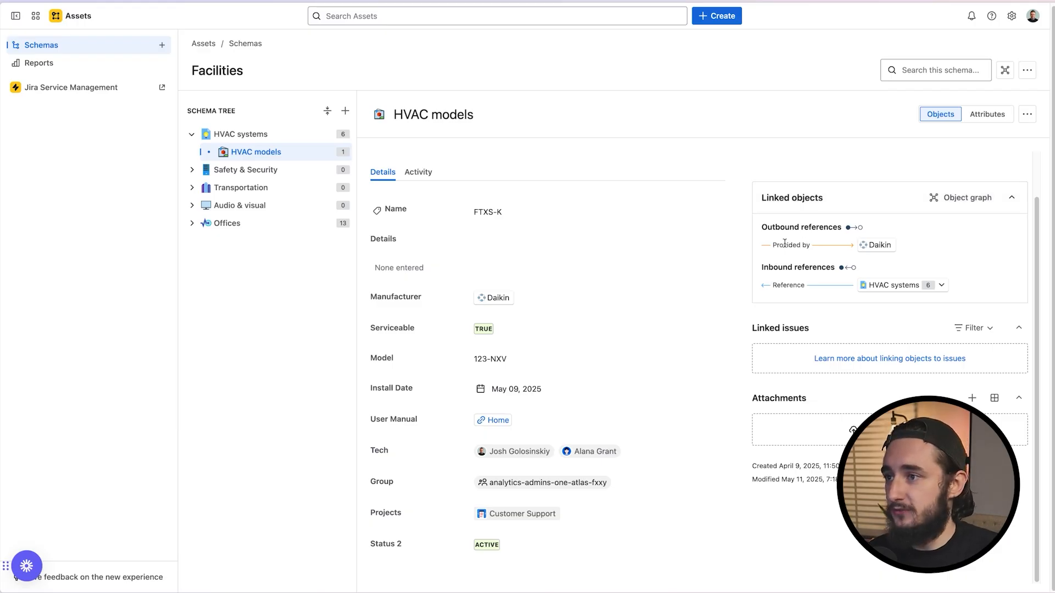
Review the Provided by reference of FTXS-K, and look over the general settings and reference types of the Facilities schema
left_click_drag(772, 245, 809, 244)
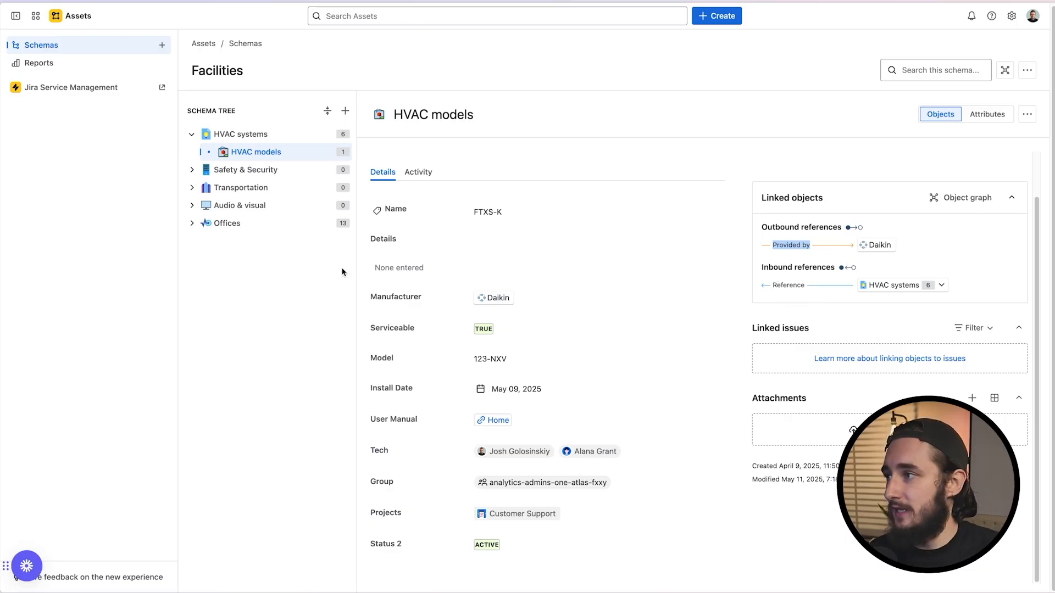
left_click(304, 273)
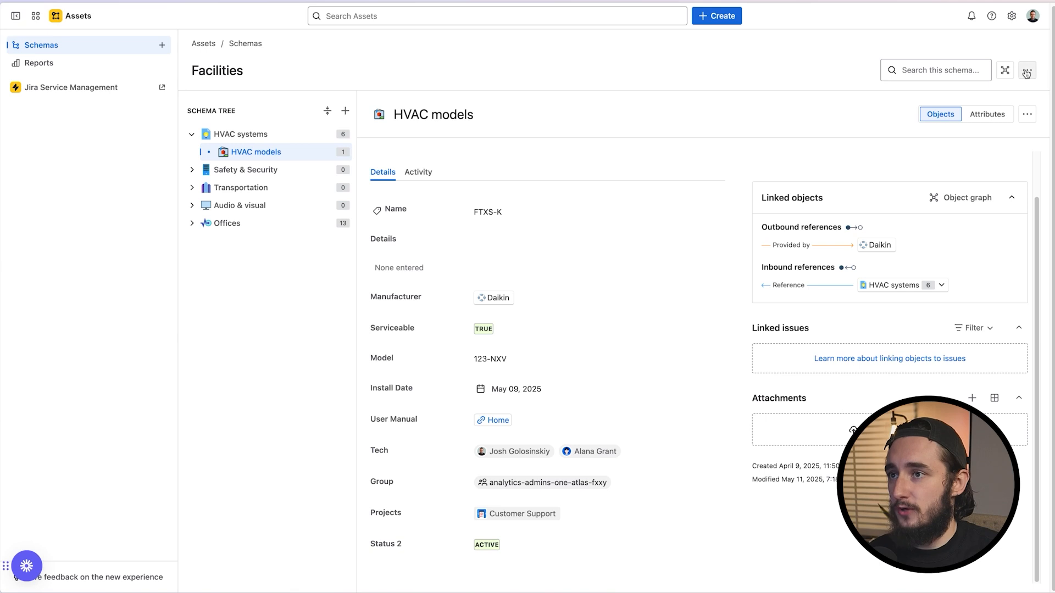
left_click(1028, 71)
left_click(991, 97)
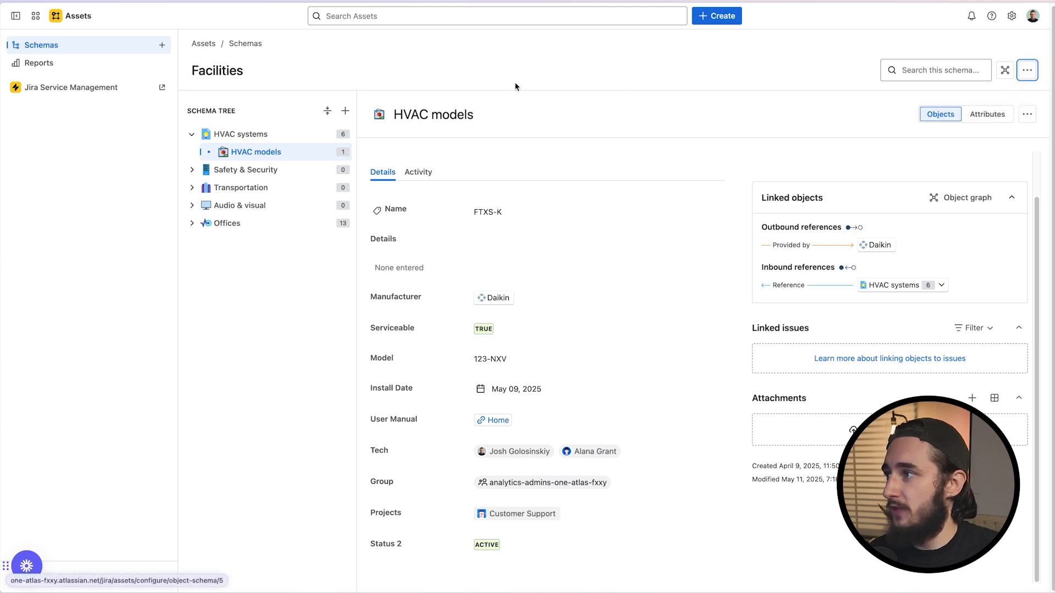
left_click(78, 47)
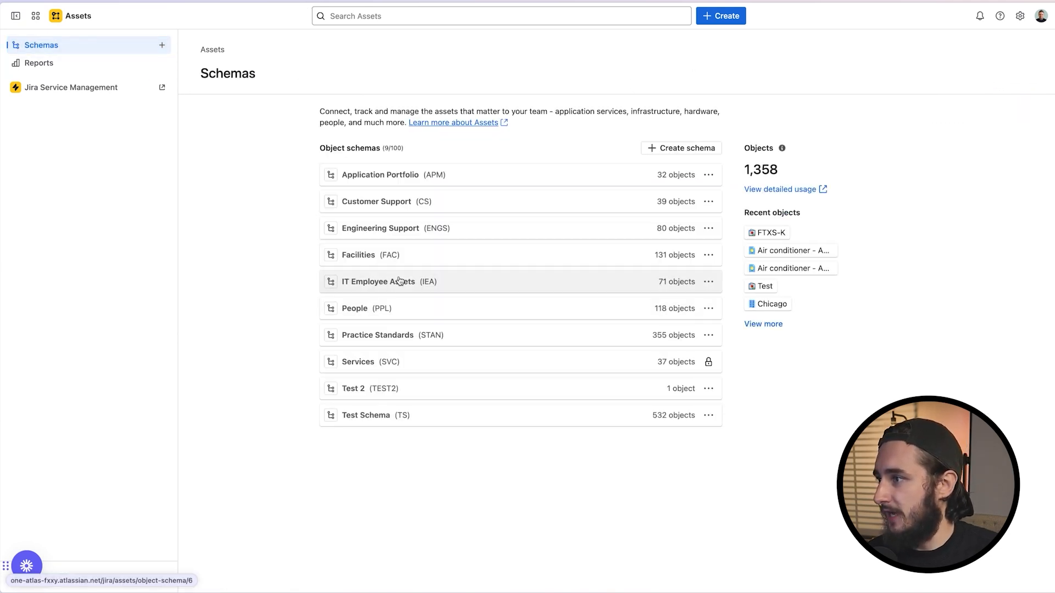
left_click(709, 256)
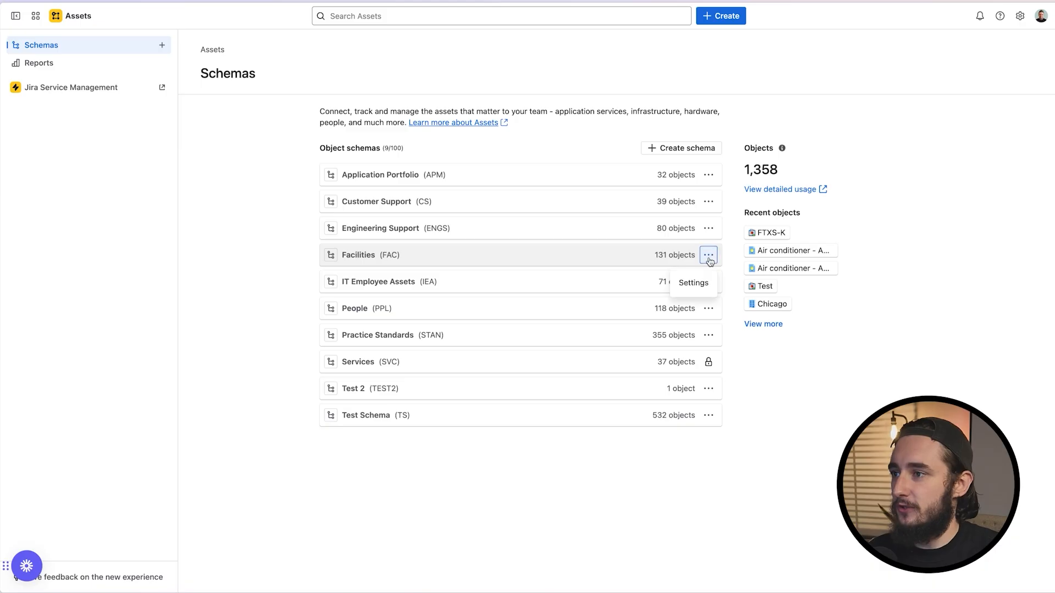
left_click(693, 284)
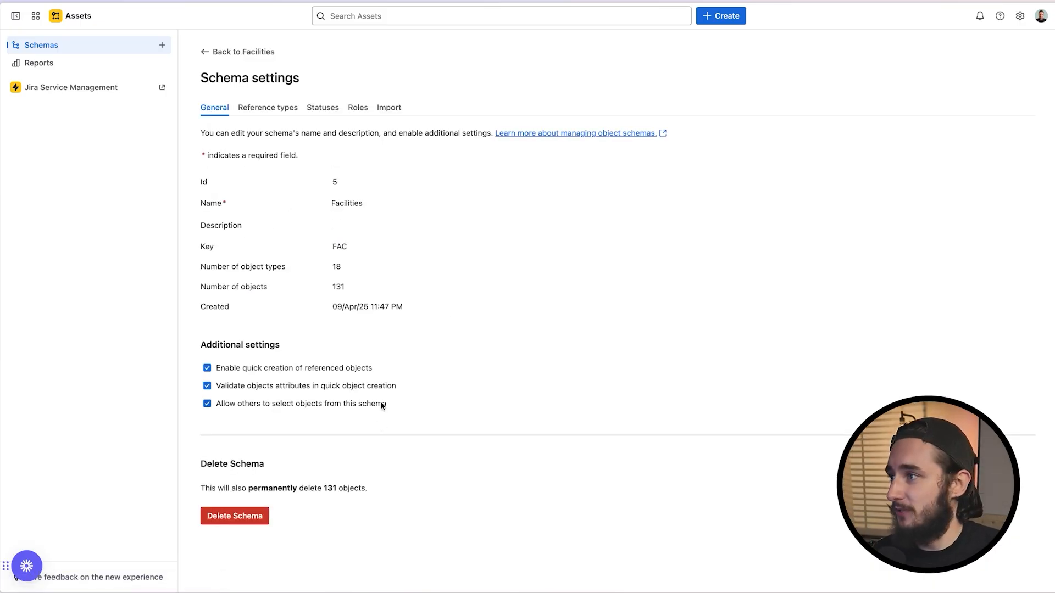
left_click(286, 111)
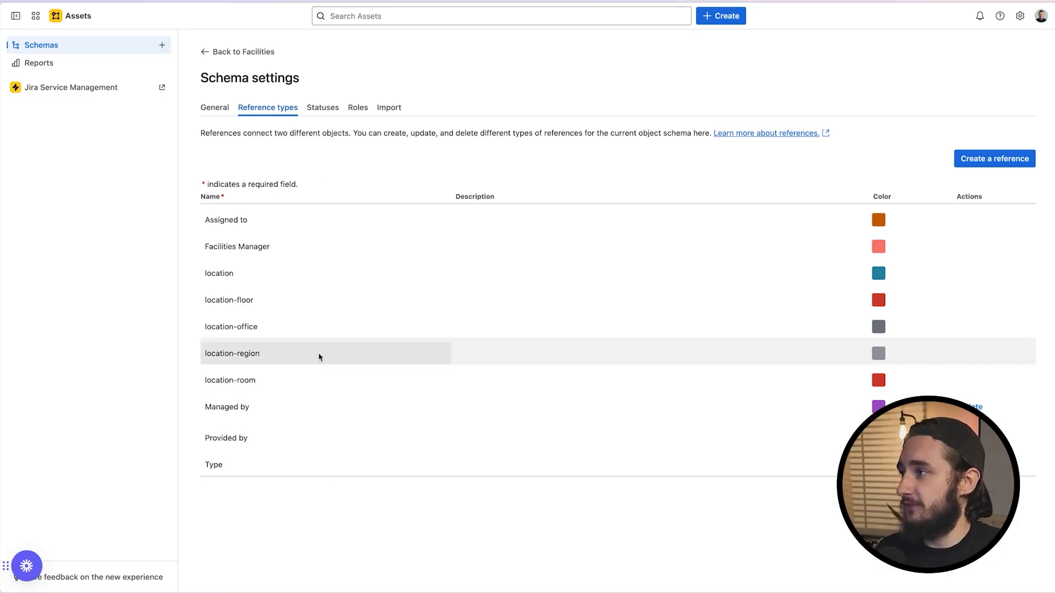
Open the reference types in the schema settings of Test 2
left_click(91, 52)
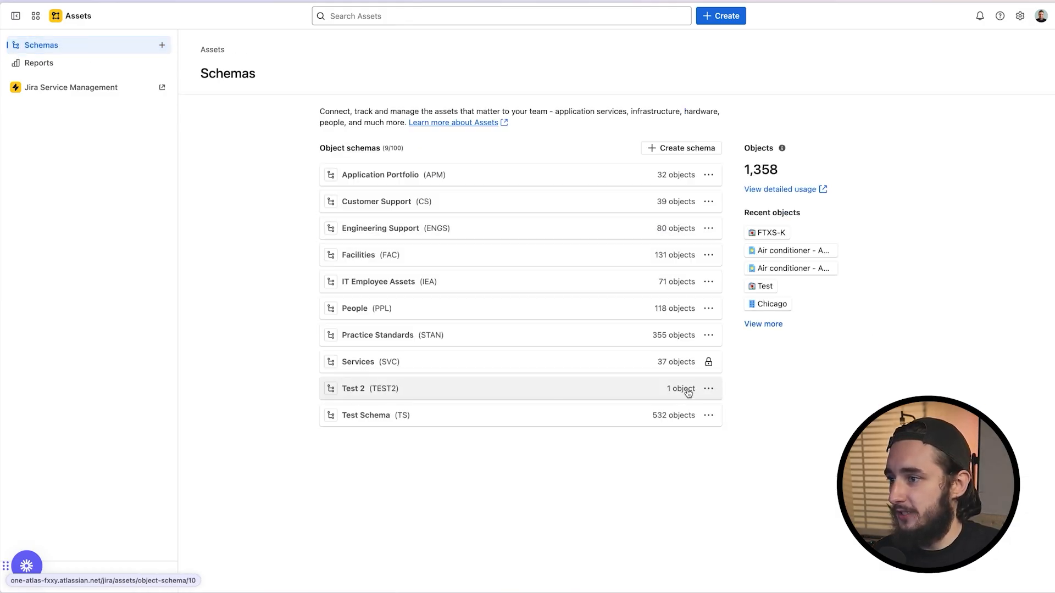
left_click(708, 388)
left_click(692, 416)
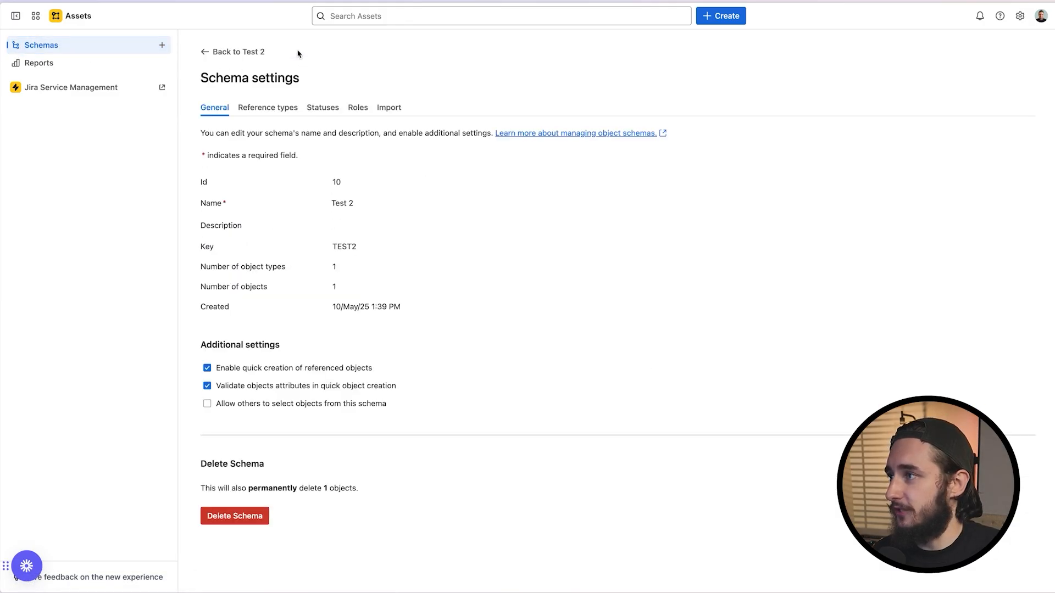
left_click(274, 107)
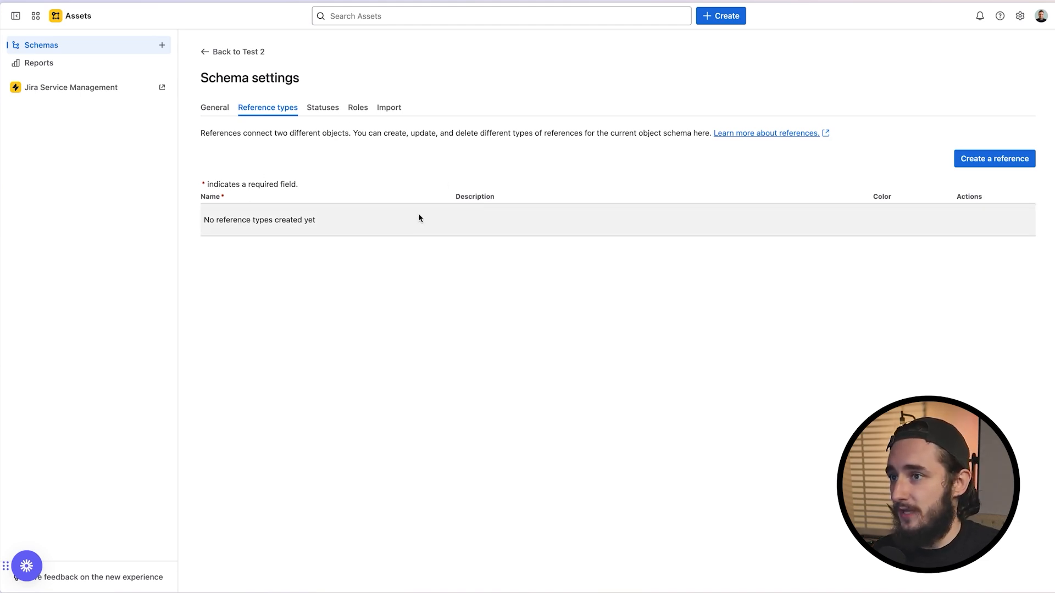
Try to create a reference type named Link for the Test 2 schema, keeping the light purple color
left_click(962, 168)
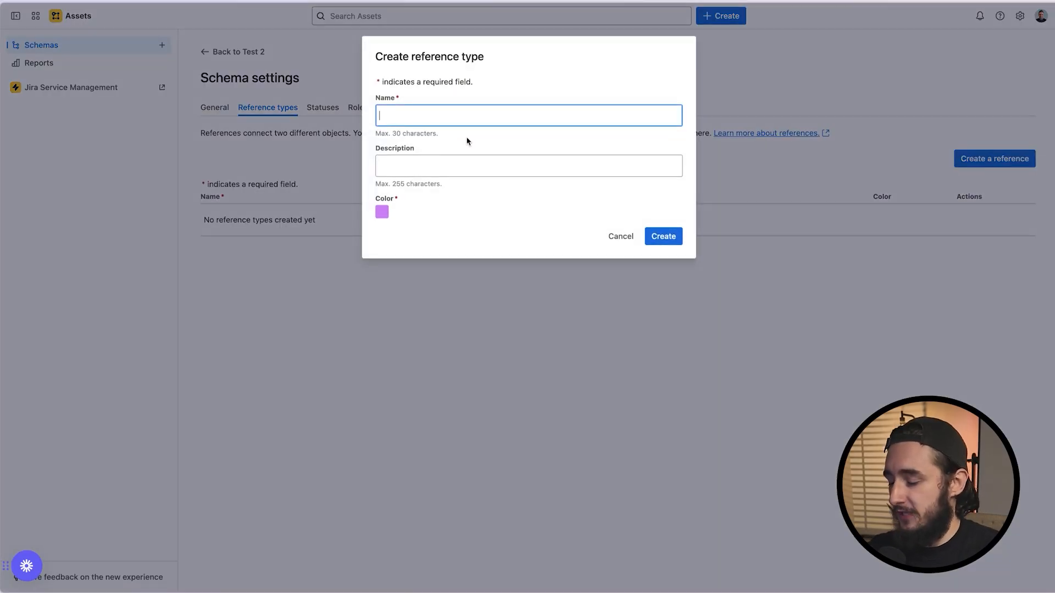
type("Linked-in")
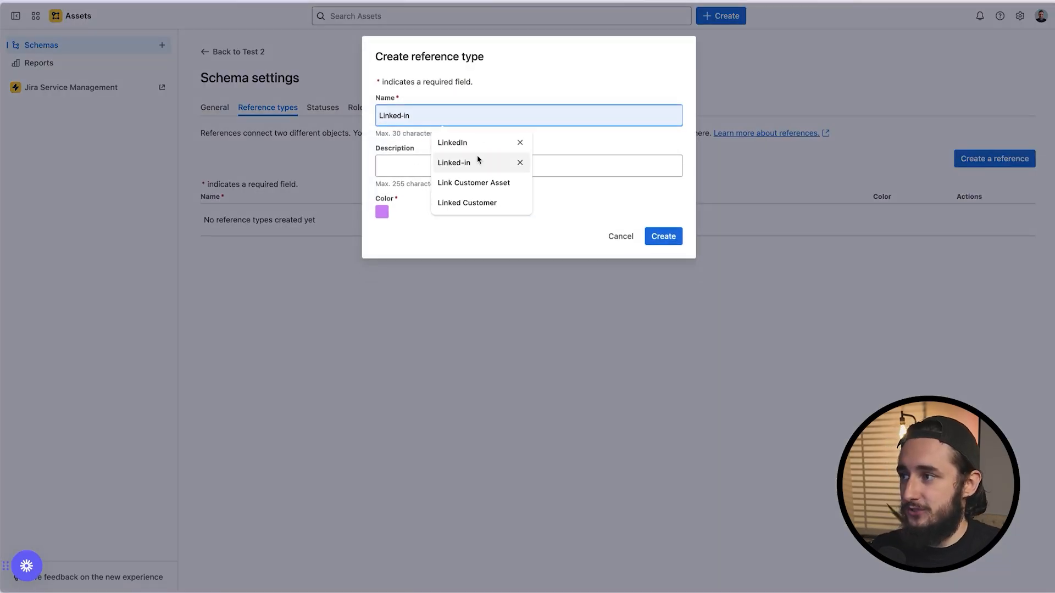
left_click(551, 211)
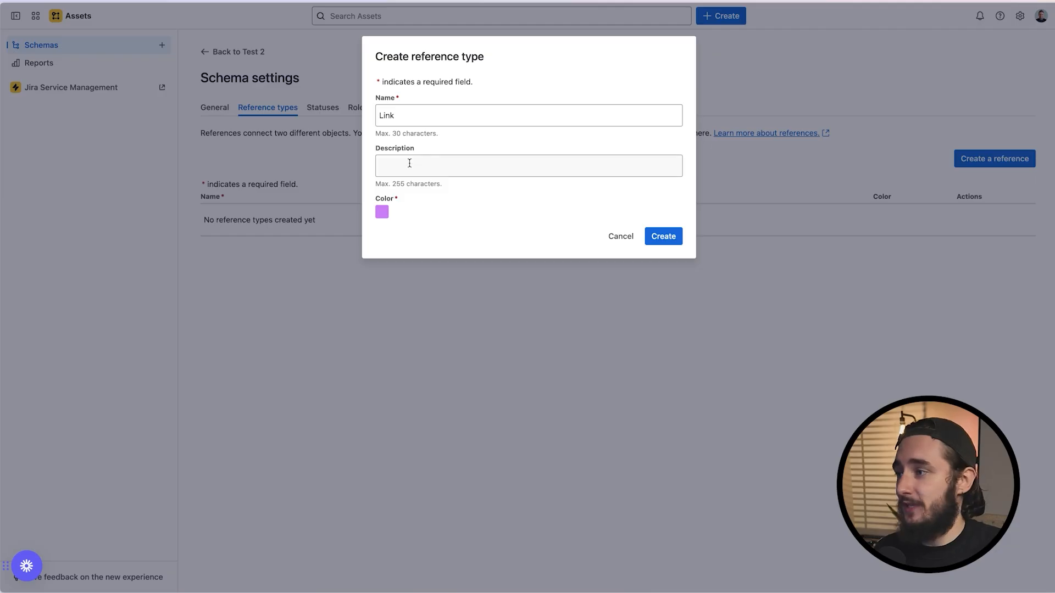
left_click(386, 215)
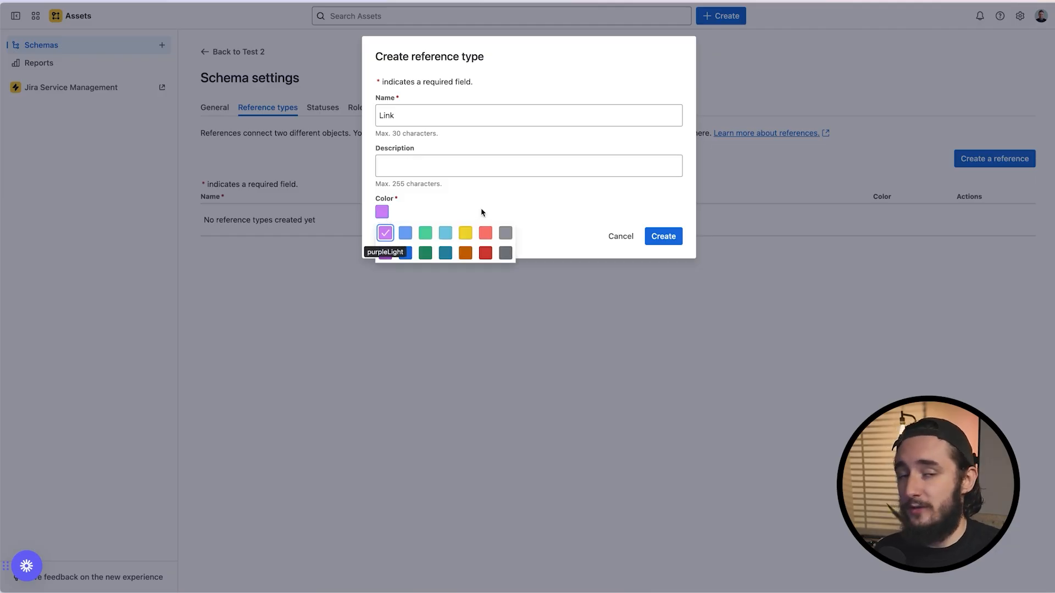
left_click(487, 205)
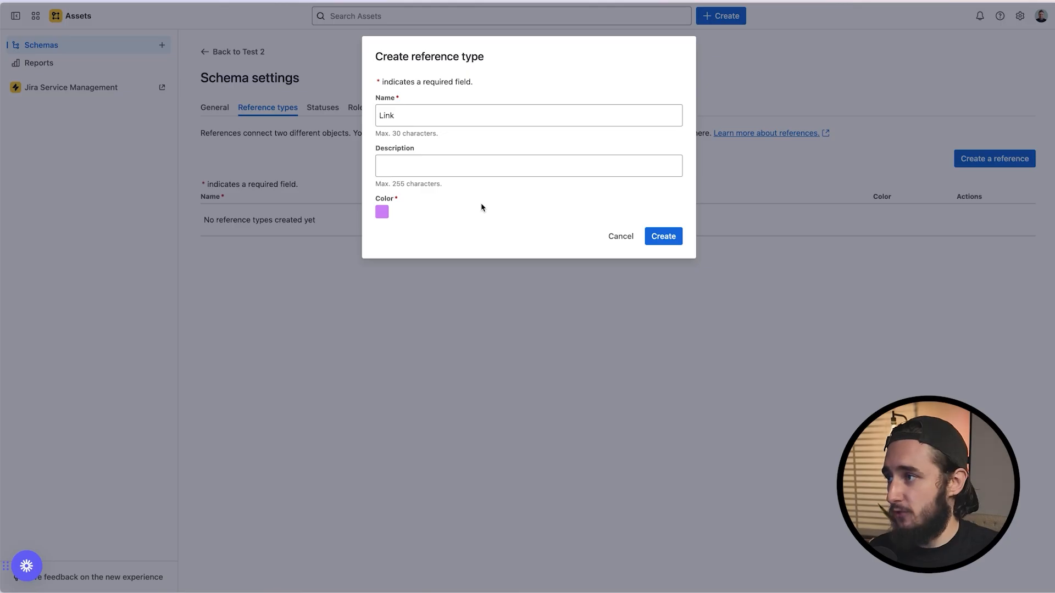
left_click(665, 237)
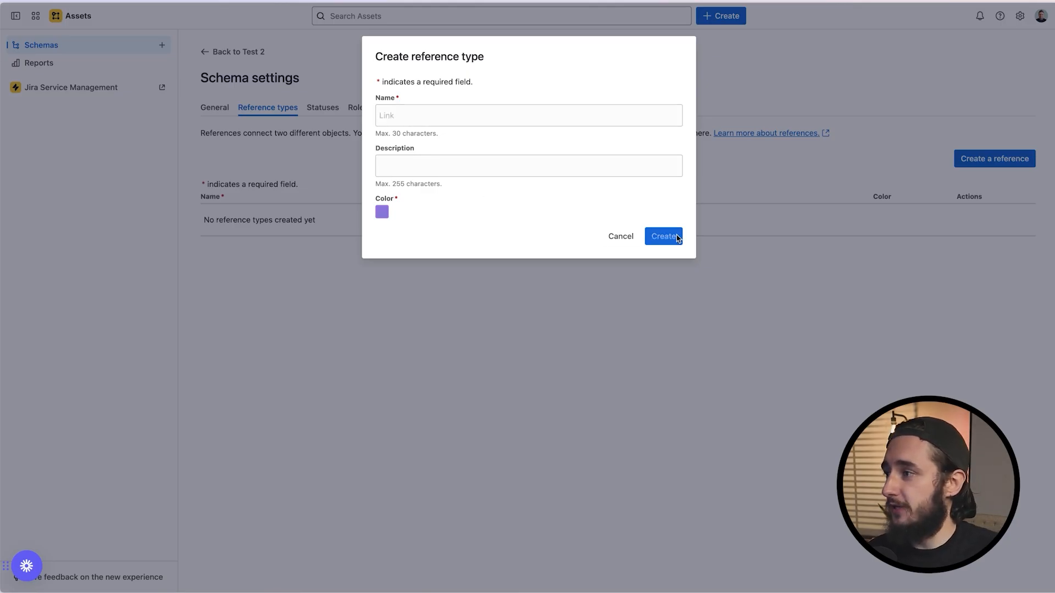
Extend the reference type's name to Link to Asset and create it
left_click(448, 109)
key("ctrl+a")
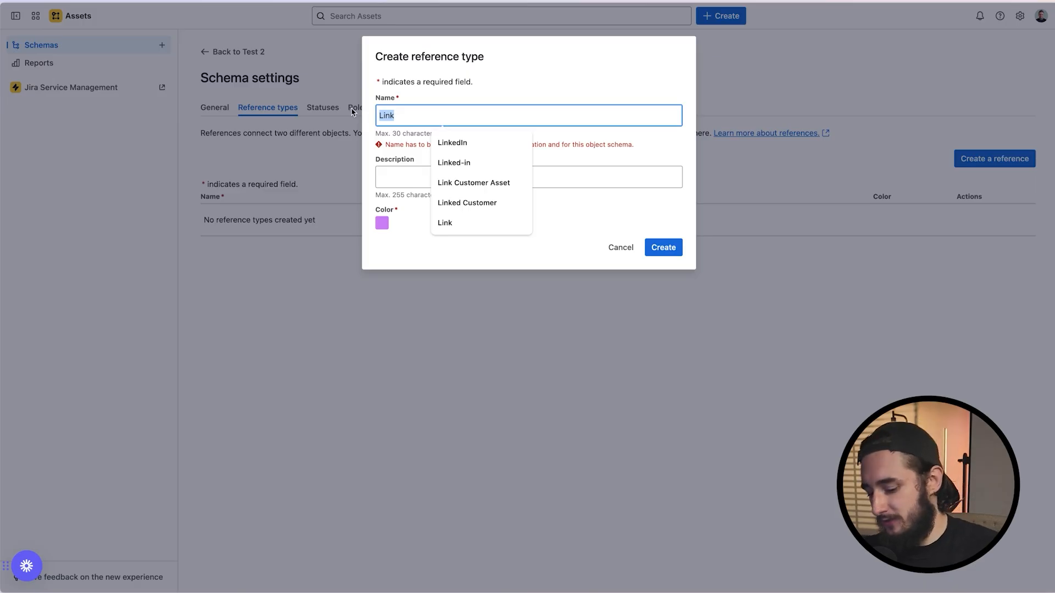
key("Right")
type("to")
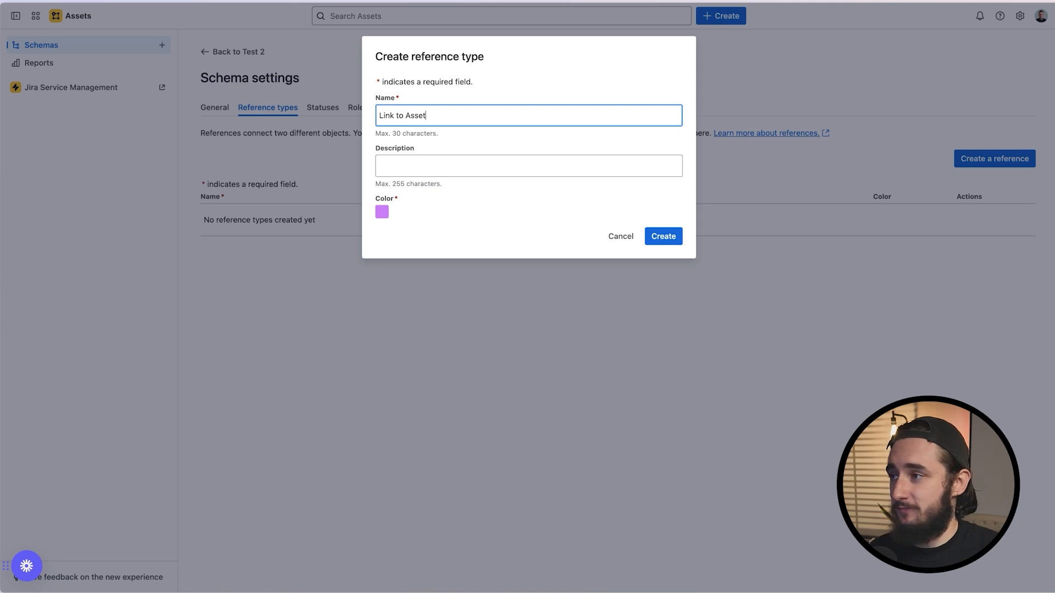
left_click(650, 242)
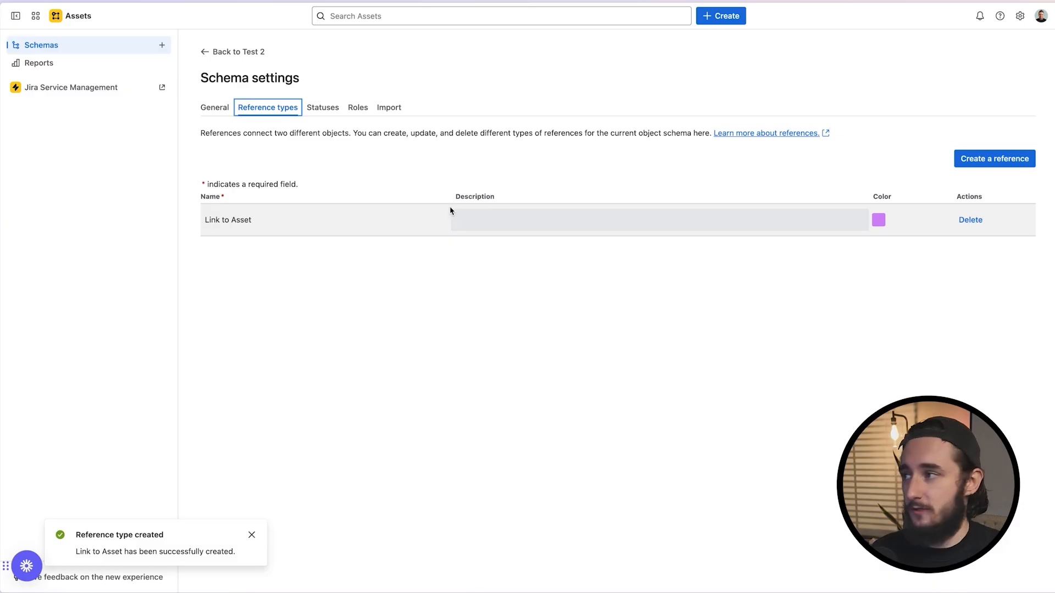
Return to the Facilities schema, collapse the object types below HVAC systems, and review the linked objects of the HVAC model FTXS-K
left_click(101, 47)
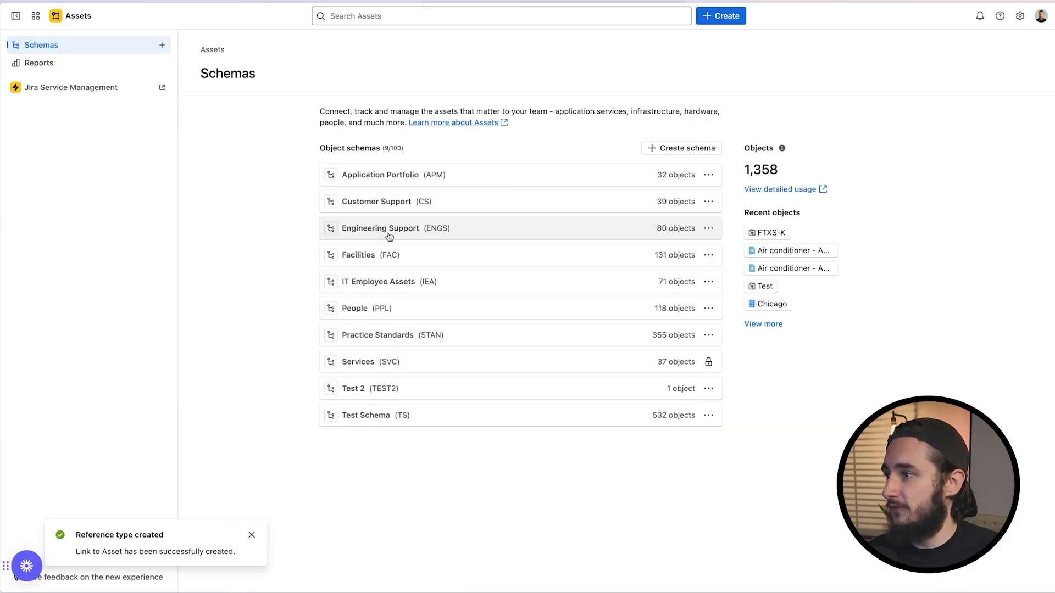
left_click(398, 254)
left_click(192, 172)
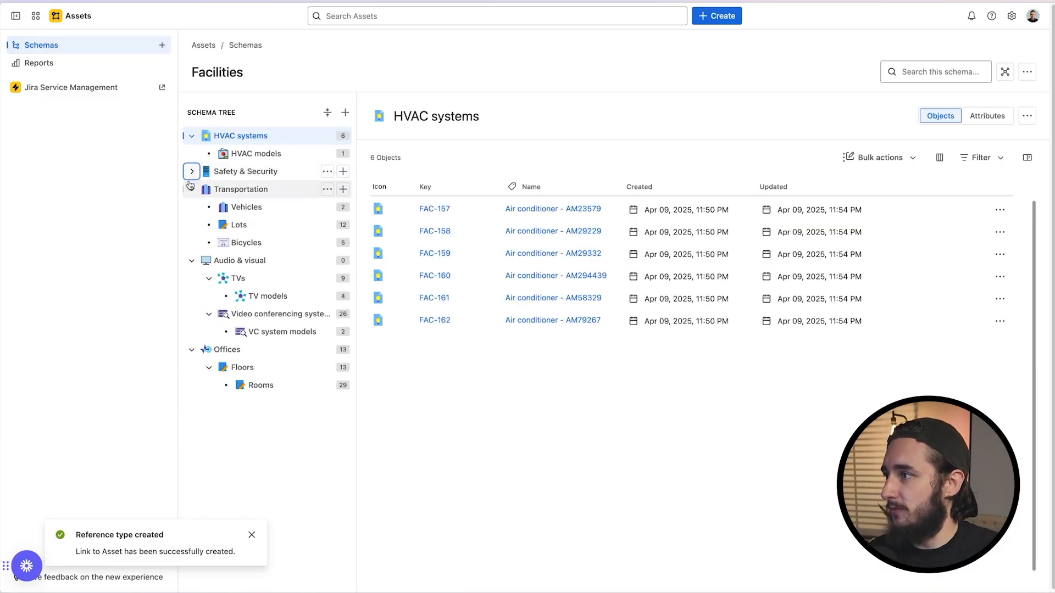
left_click(192, 189)
left_click(192, 207)
left_click(192, 224)
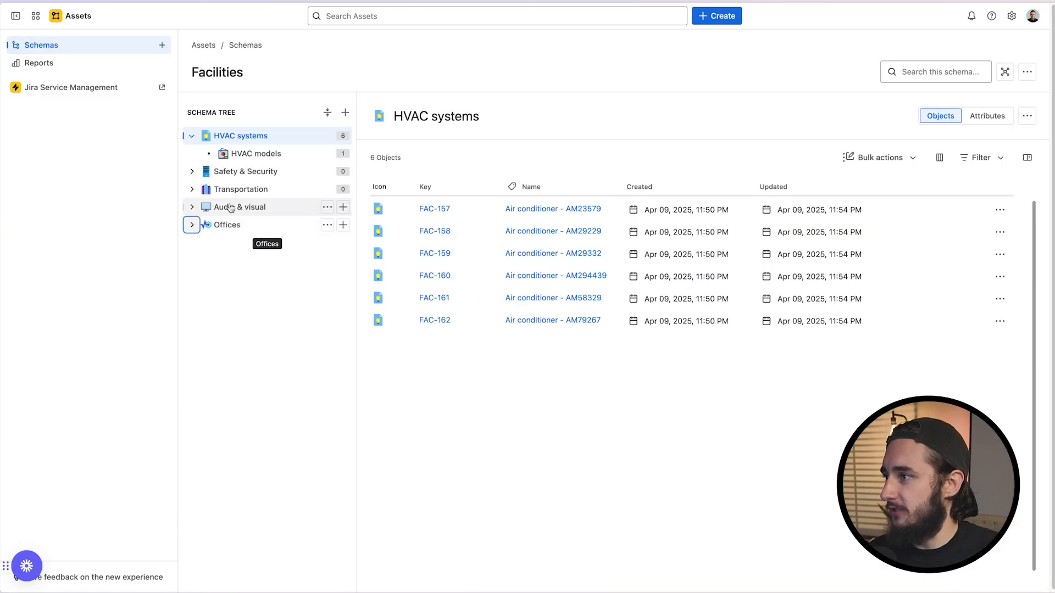
left_click(268, 160)
left_click(529, 212)
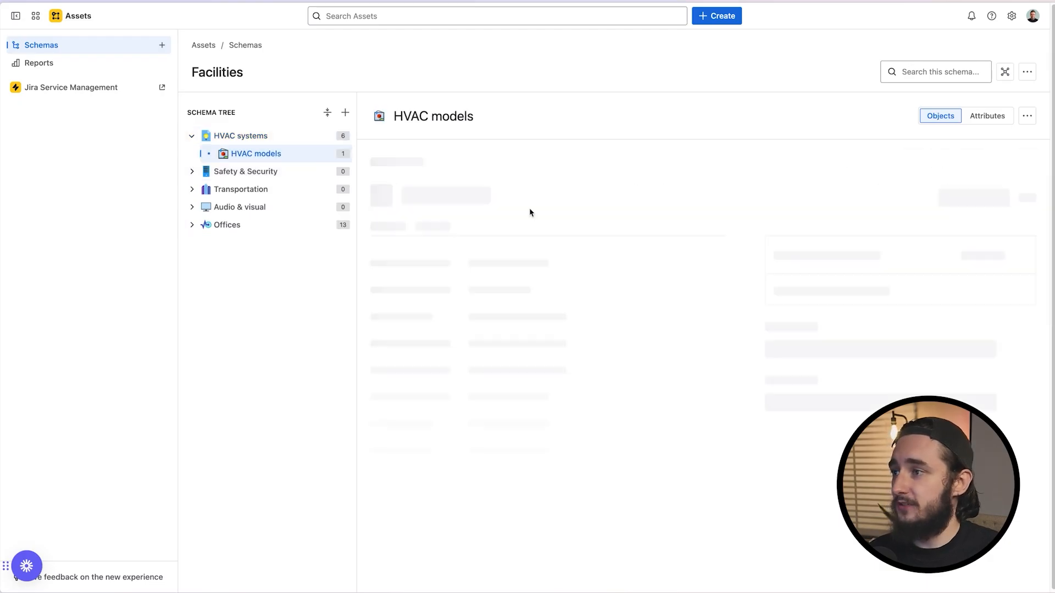
scroll(577, 271, "down", 1)
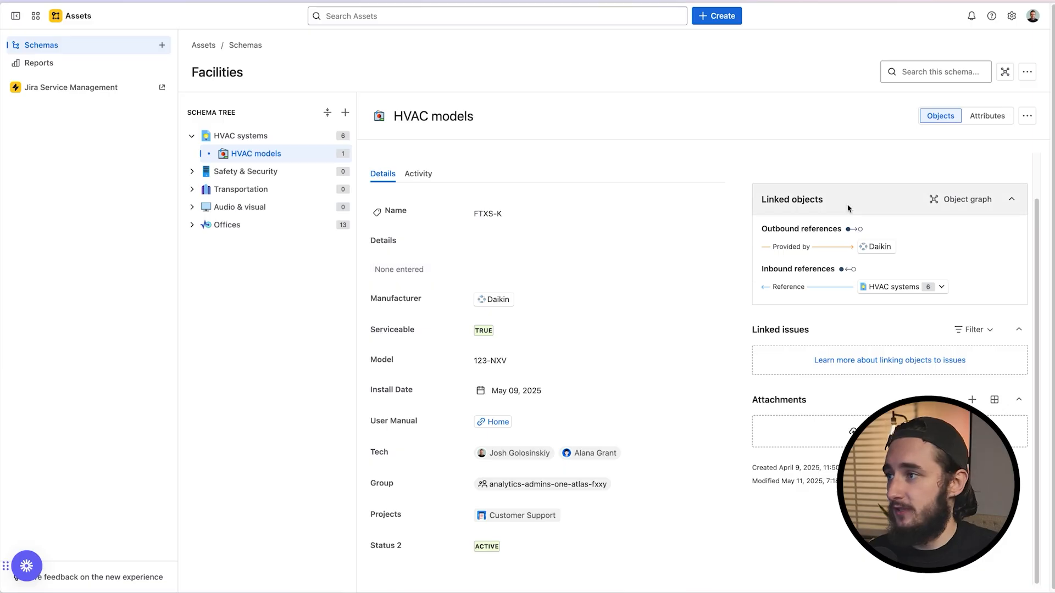
Set up a new HVAC models attribute of type Object, browse the object types of the available schemas, and choose Offices
left_click(980, 115)
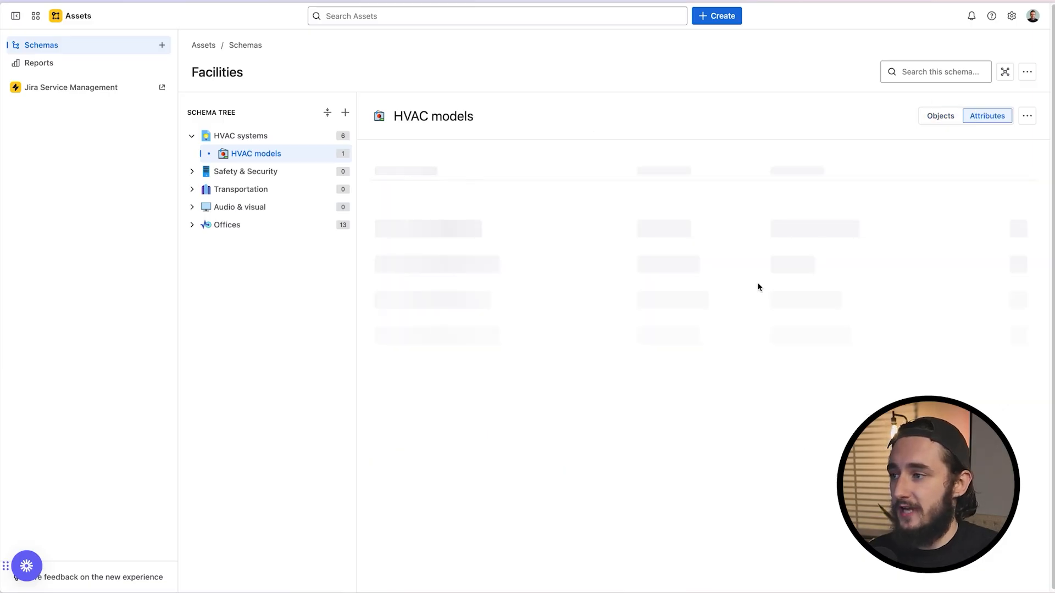
left_click(650, 548)
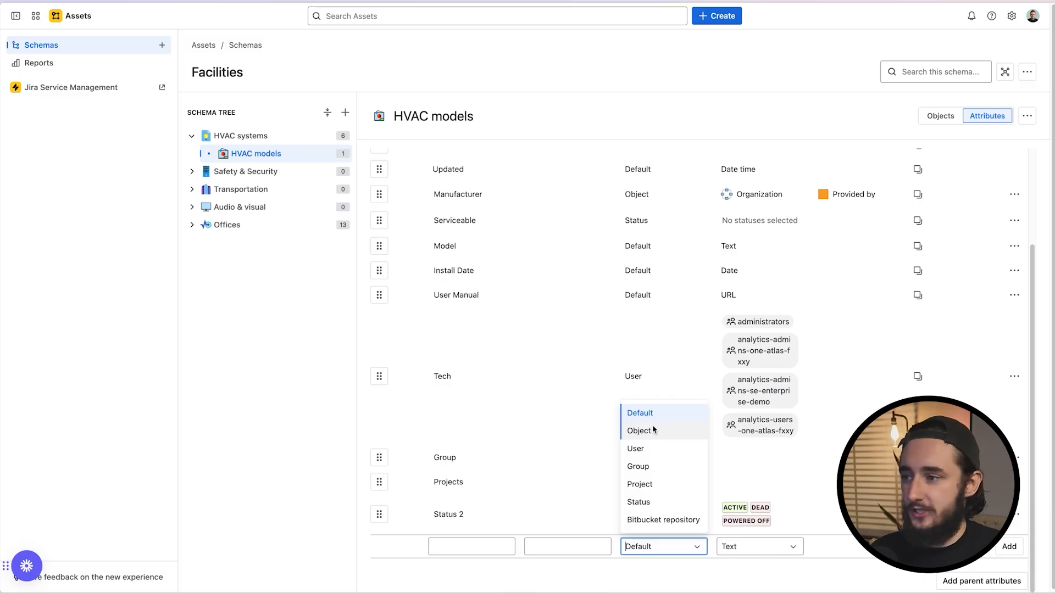
left_click(653, 429)
left_click(785, 550)
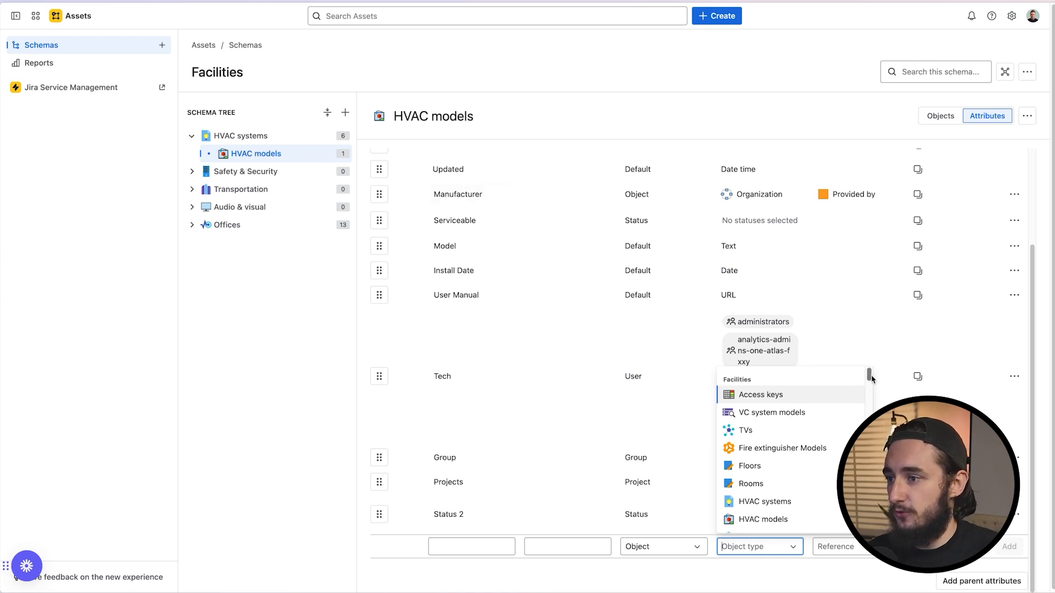
mouse_move(868, 374)
left_mouse_down()
mouse_move(871, 394)
mouse_move(869, 373)
left_mouse_up()
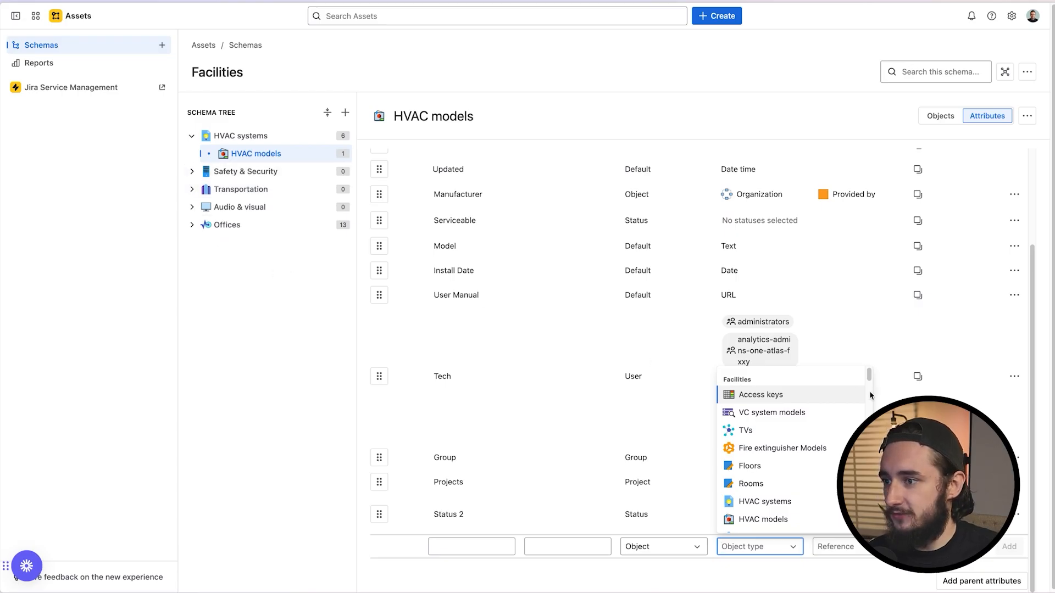
left_click_drag(869, 372, 869, 403)
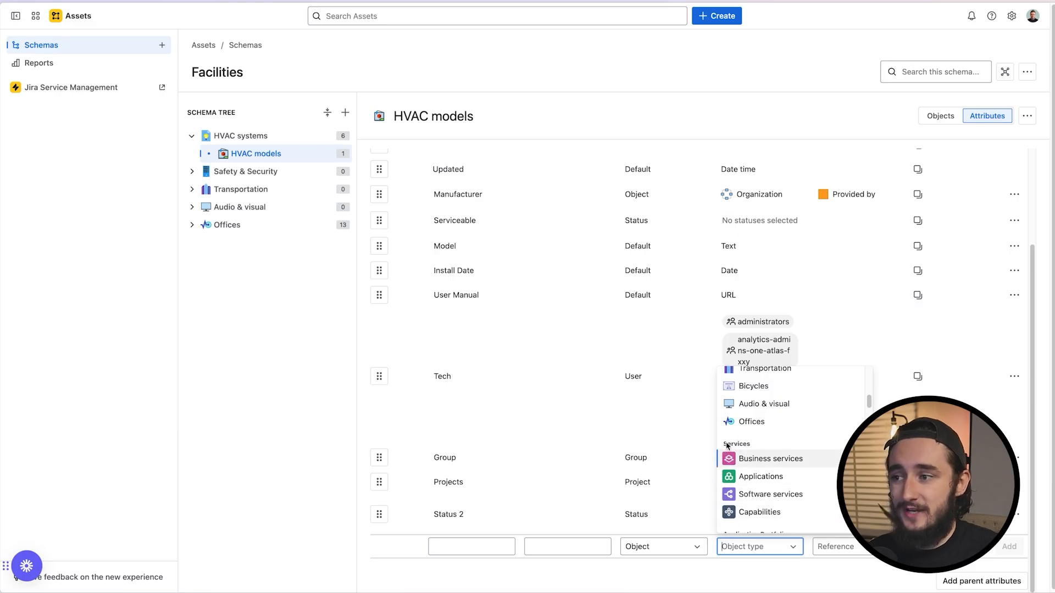
left_click_drag(869, 403, 869, 422)
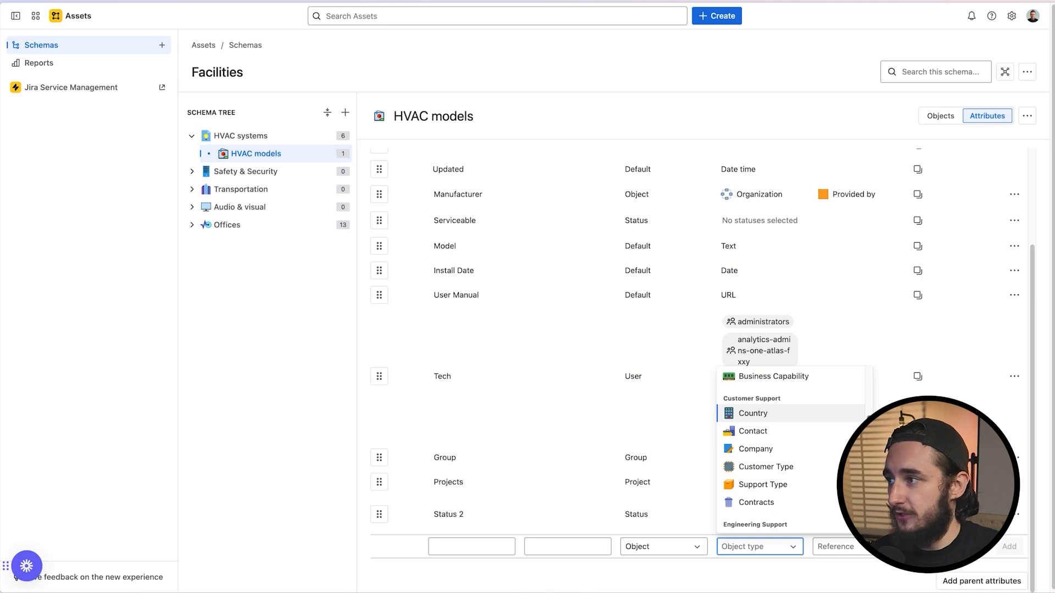
scroll(871, 400, "up", 5)
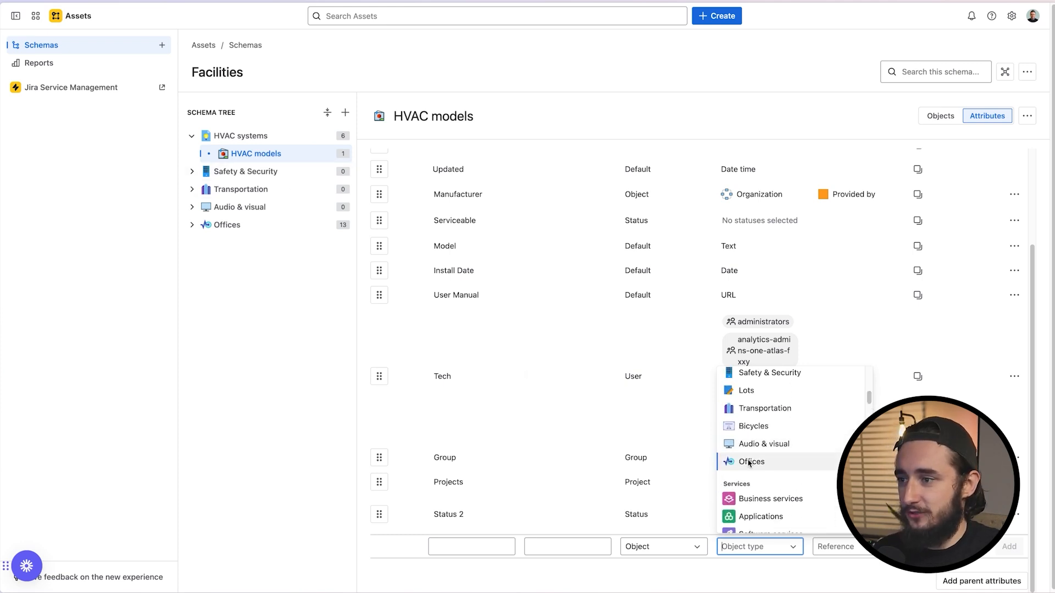
left_click(768, 463)
Set the Offices attribute's reference type to Link, name it Office and add it to HVAC models
left_click(840, 546)
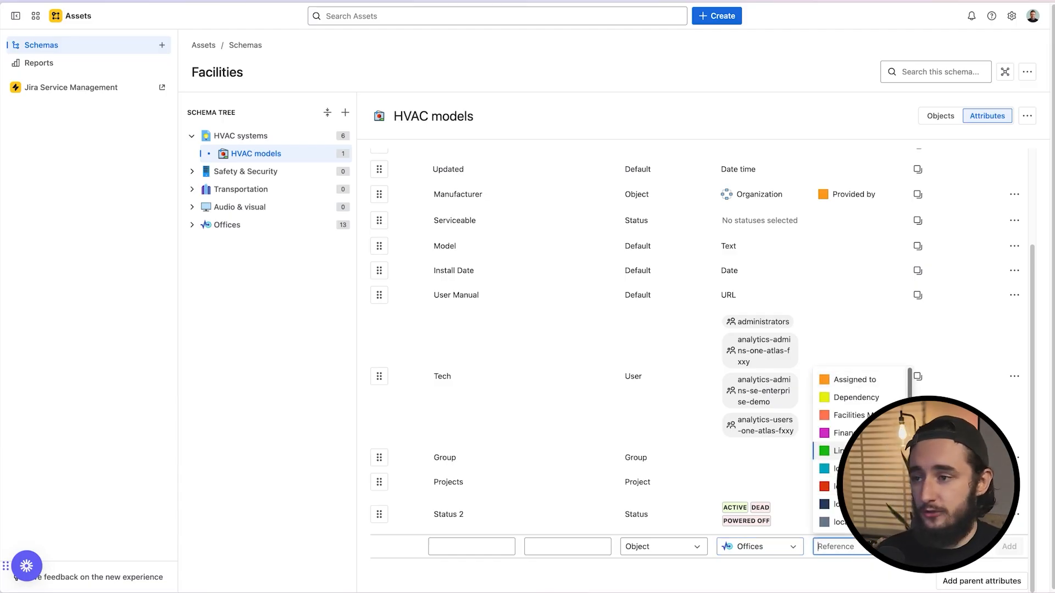
scroll(860, 448, "down", 2)
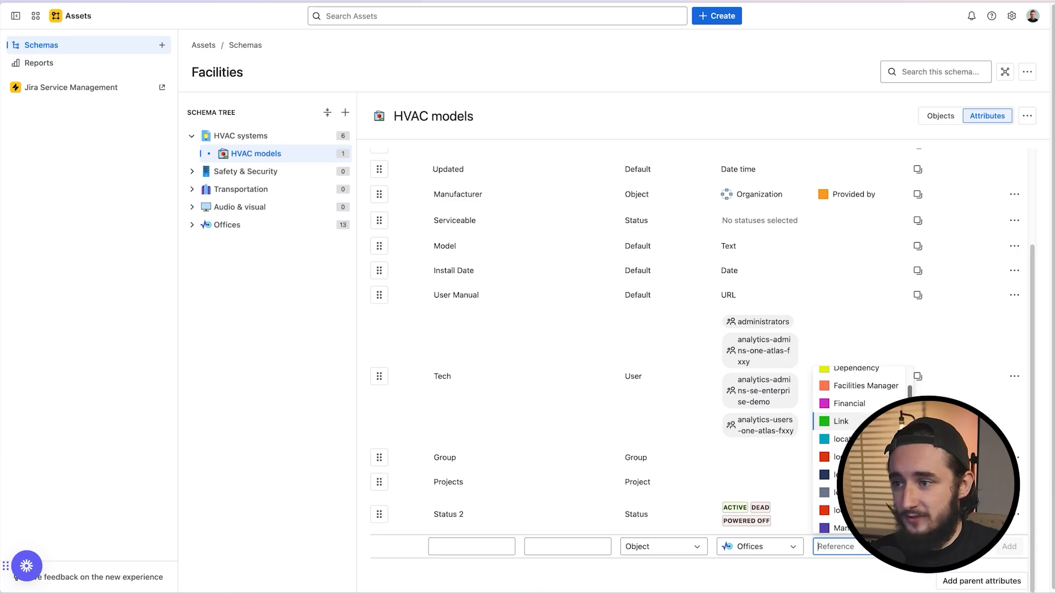
left_click(862, 422)
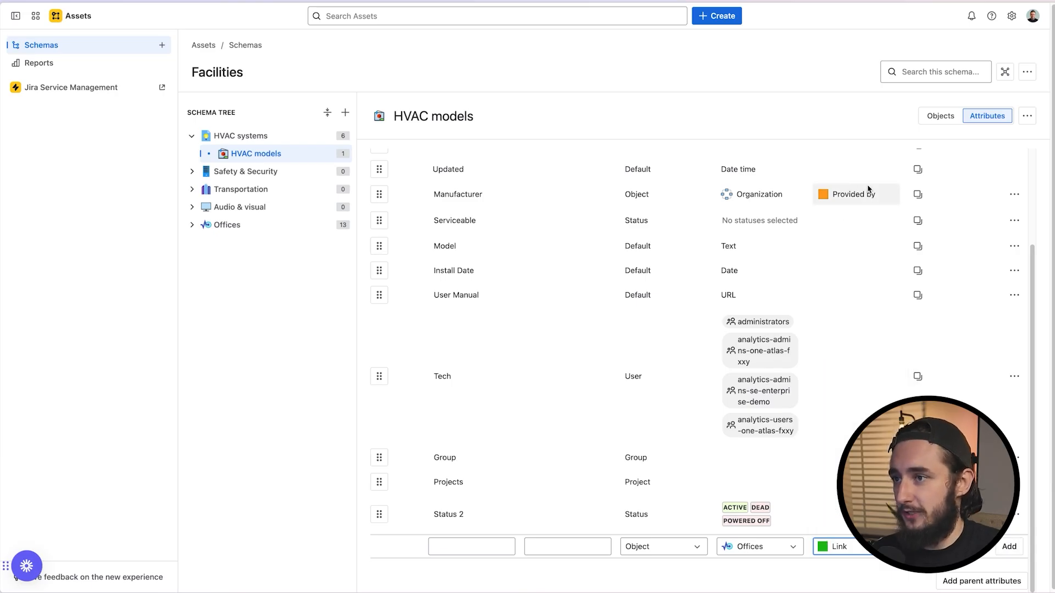
left_click(480, 548)
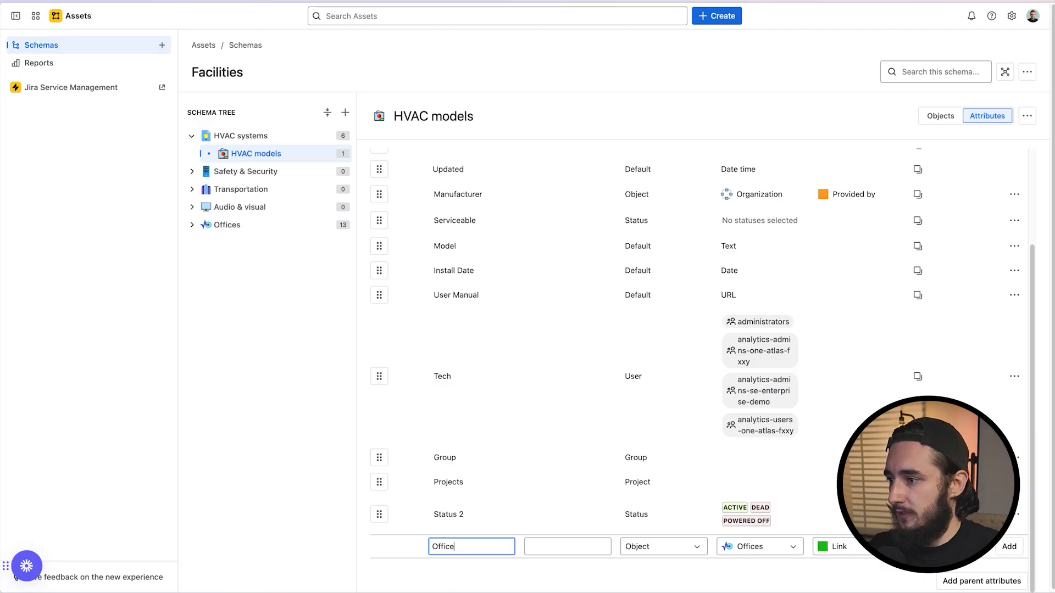
left_click(1003, 548)
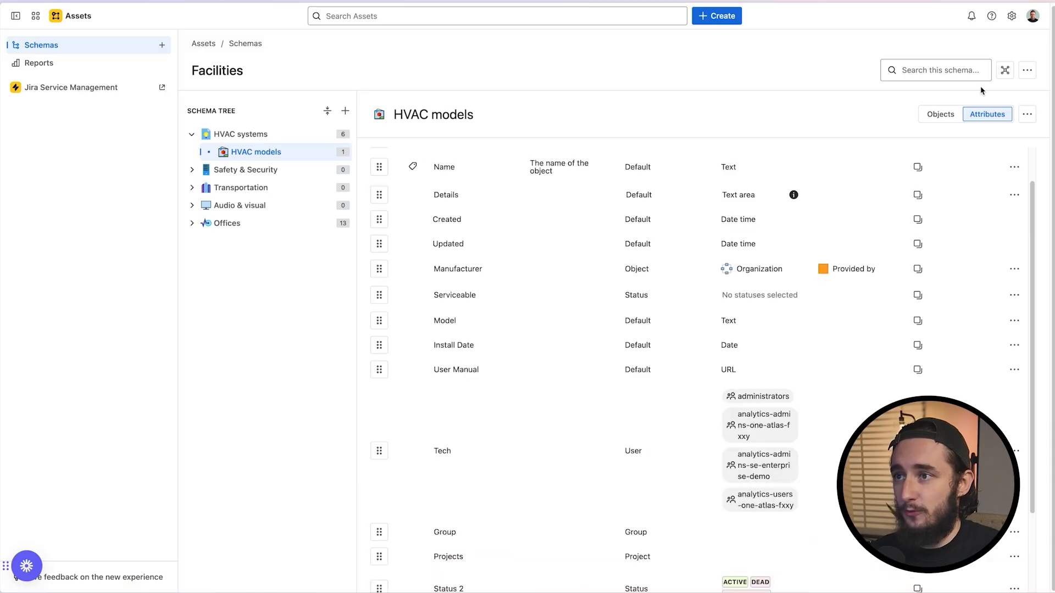
Return to the HVAC model FTXS-K and review the selectable objects for its Office attribute
left_click(941, 114)
scroll(653, 353, "down", 2)
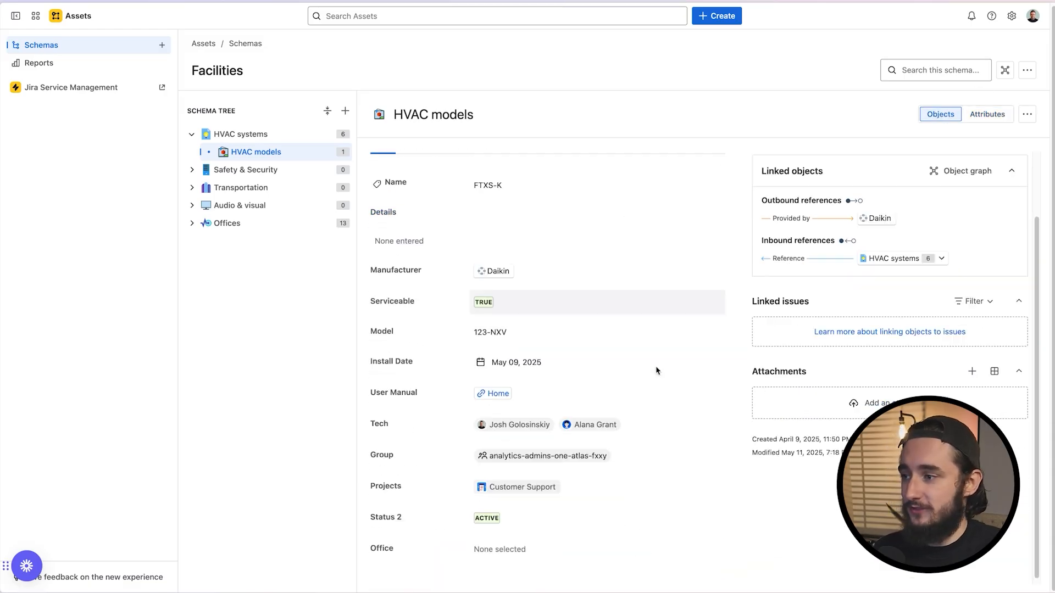
left_click(548, 546)
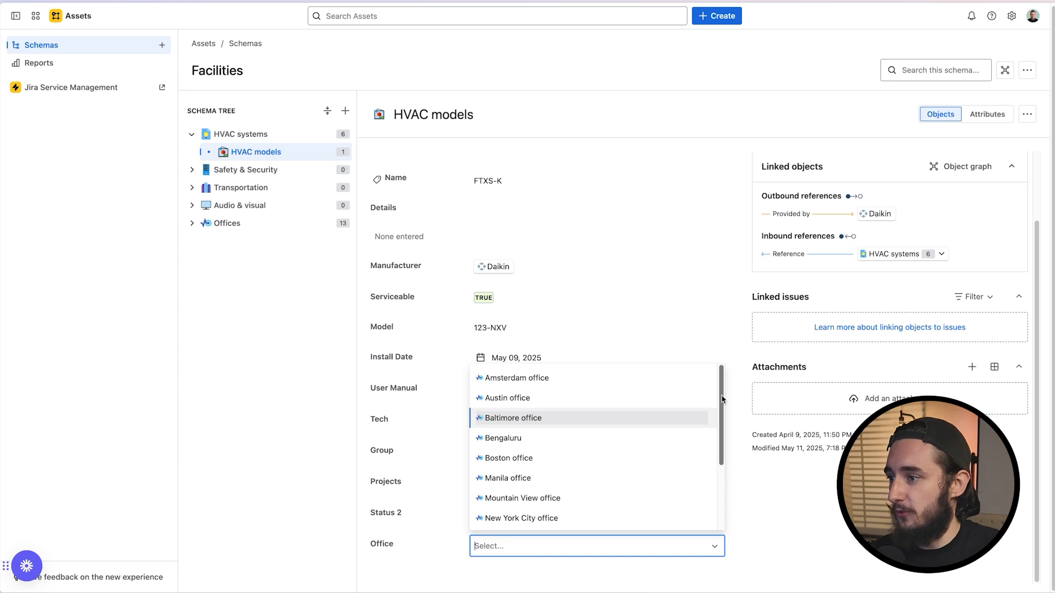
scroll(723, 400, "down", 3)
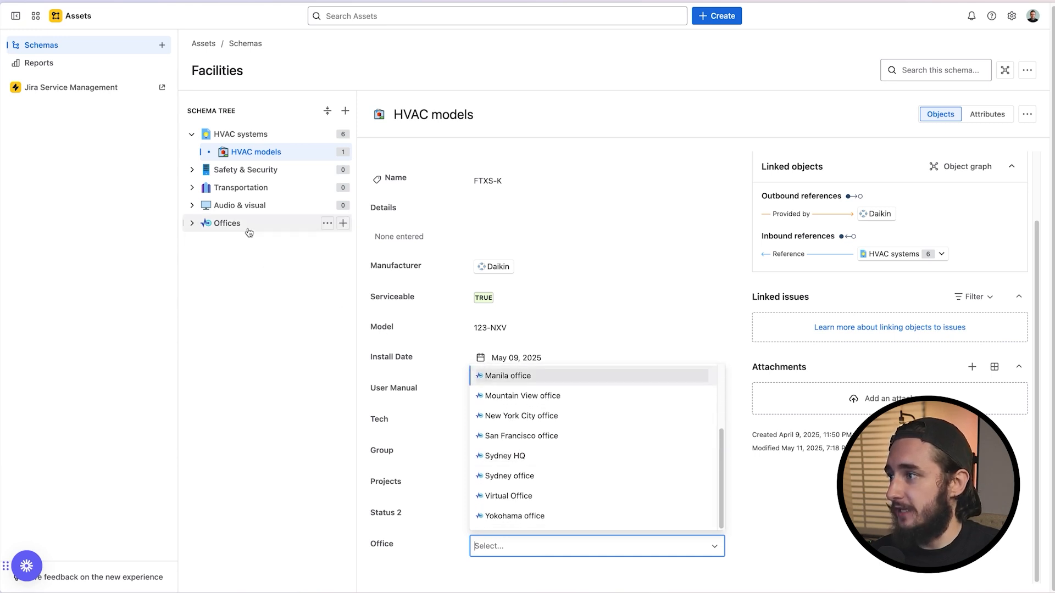
Create an object named Test This is New under the Offices object type
left_click(248, 229)
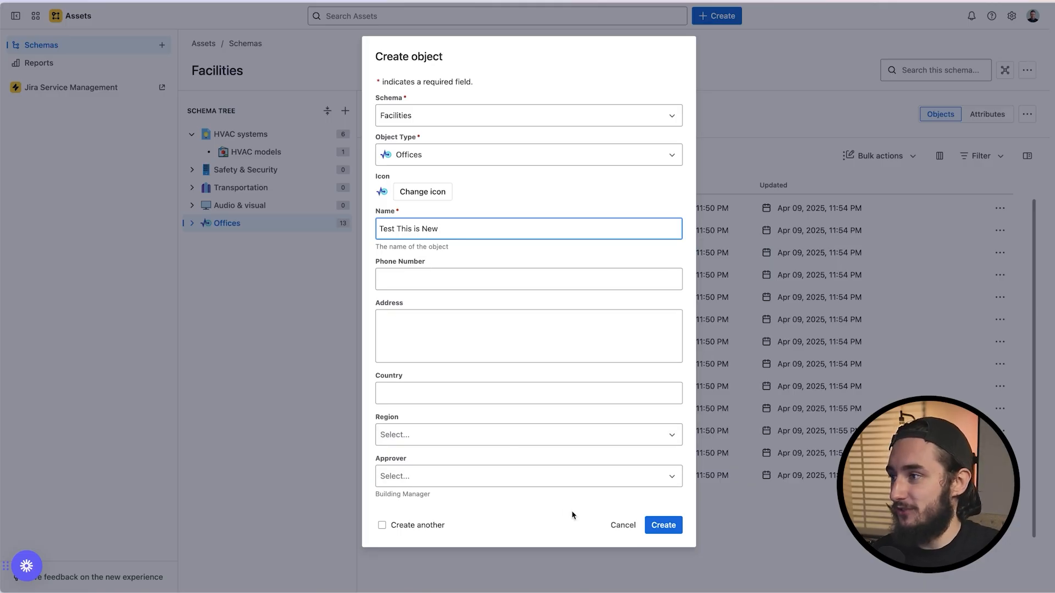
left_click(664, 525)
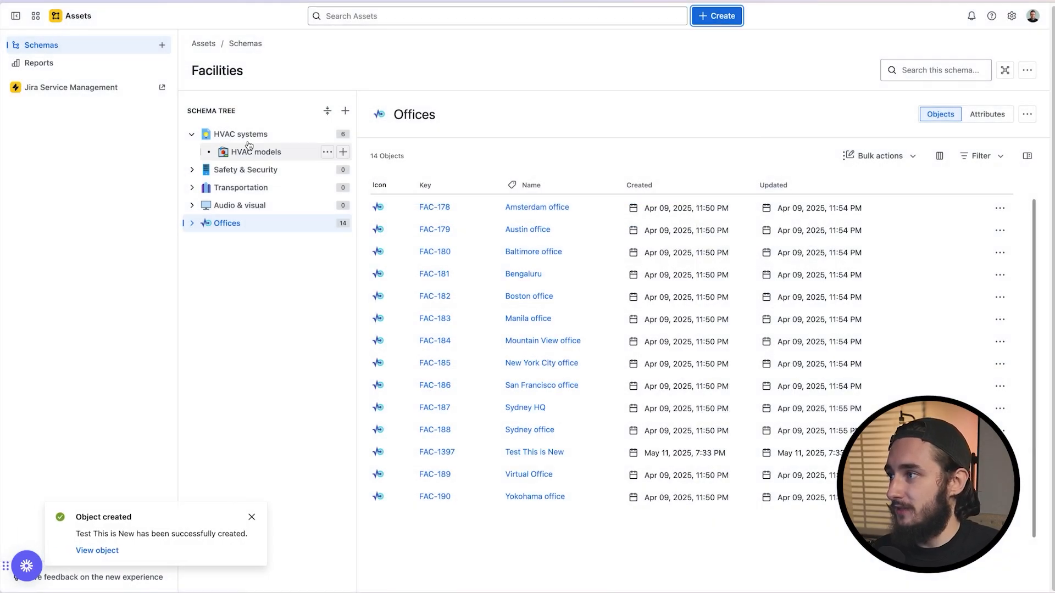
Set the Office attribute of the HVAC model FTXS-K to Test This is New
left_click(256, 152)
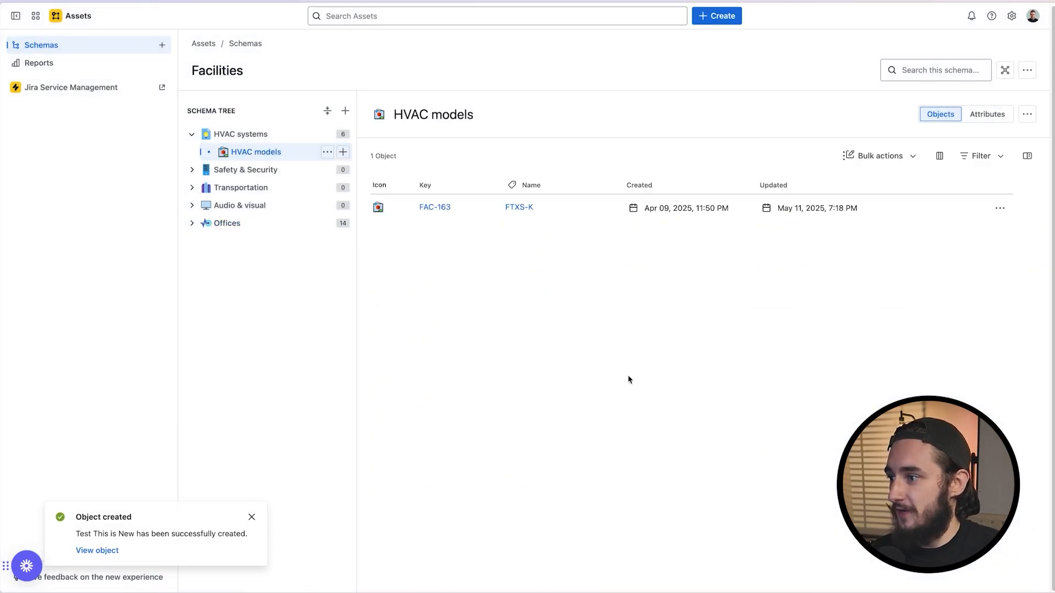
left_click(435, 207)
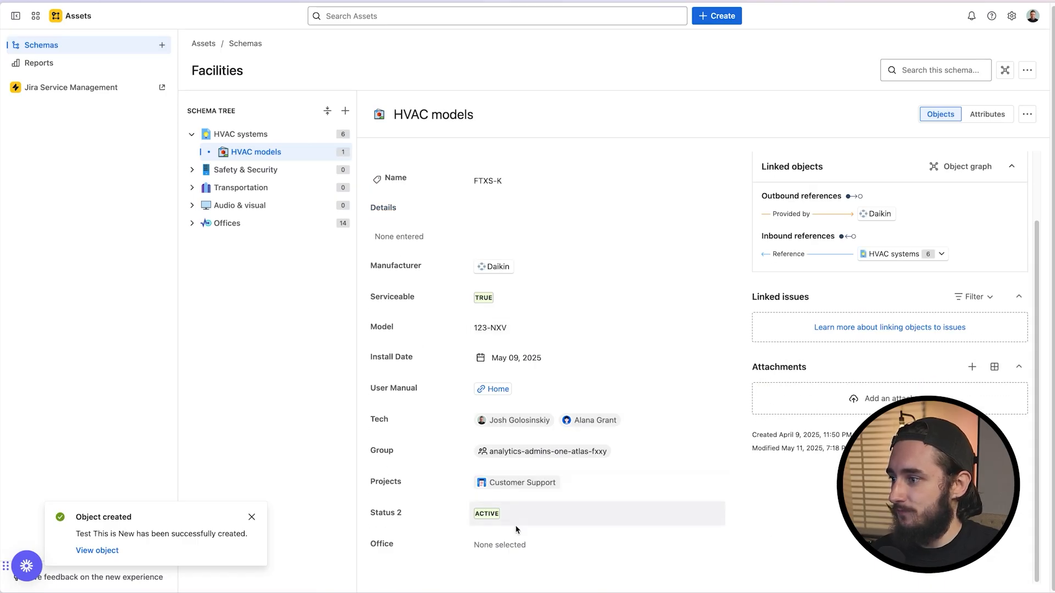
left_click(517, 547)
scroll(639, 495, "down", 3)
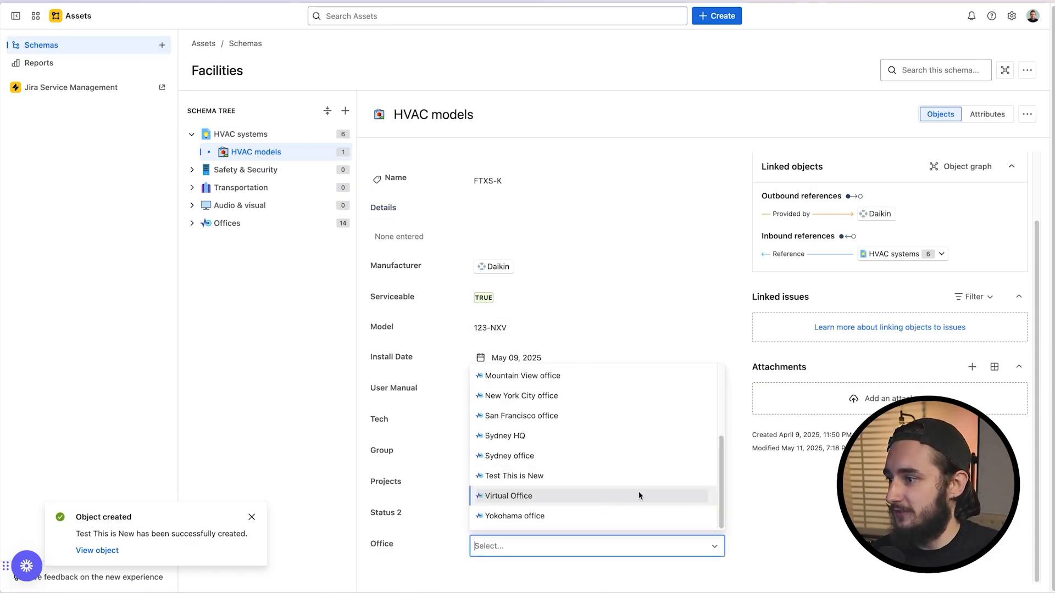
type("test")
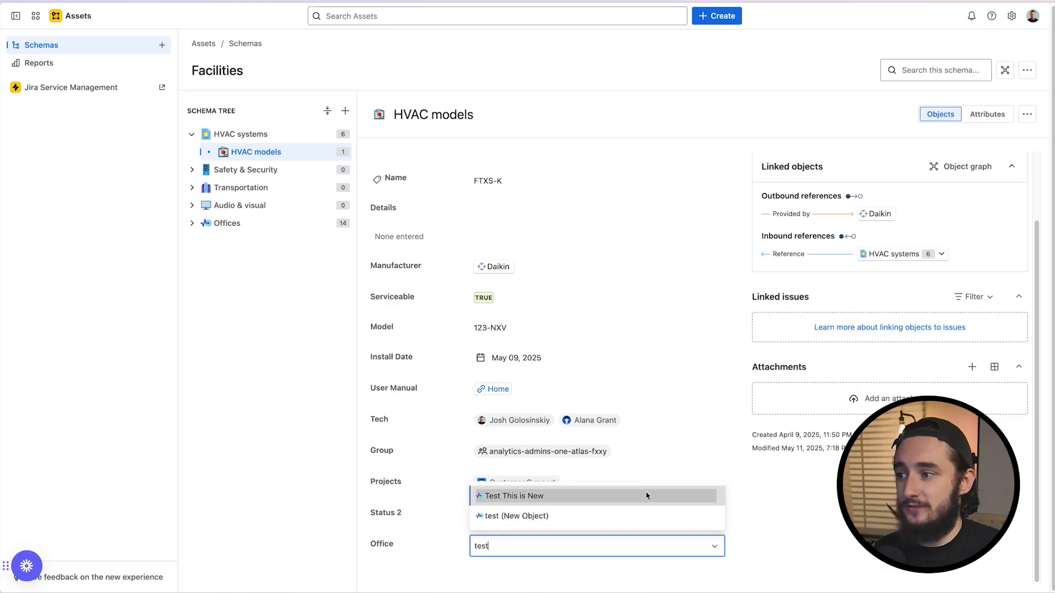
left_click(645, 495)
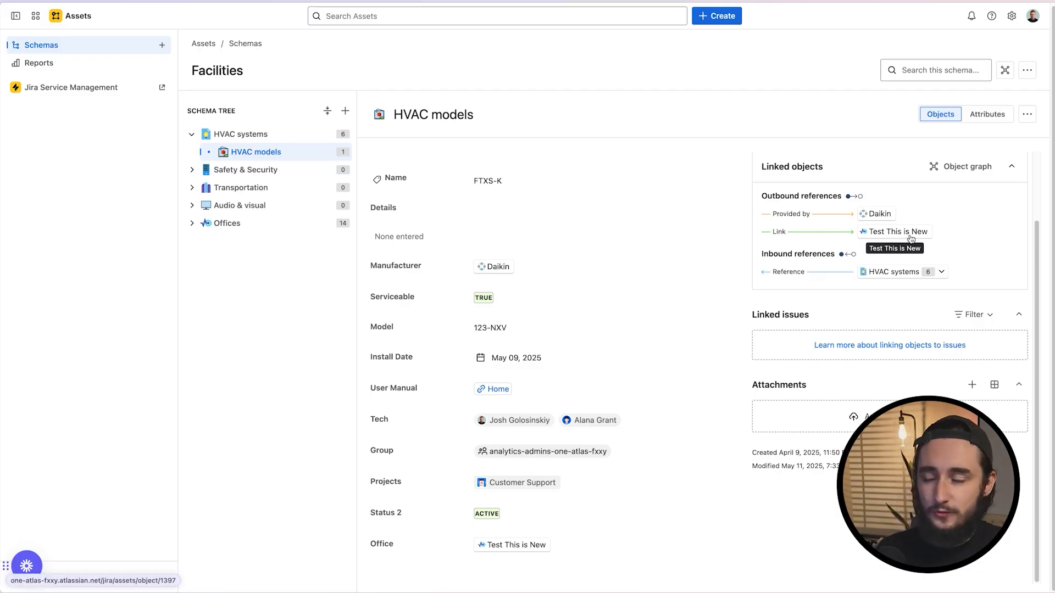
Follow the linked objects back and forth between FTXS-K and Test This is New to examine their references
left_click(886, 236)
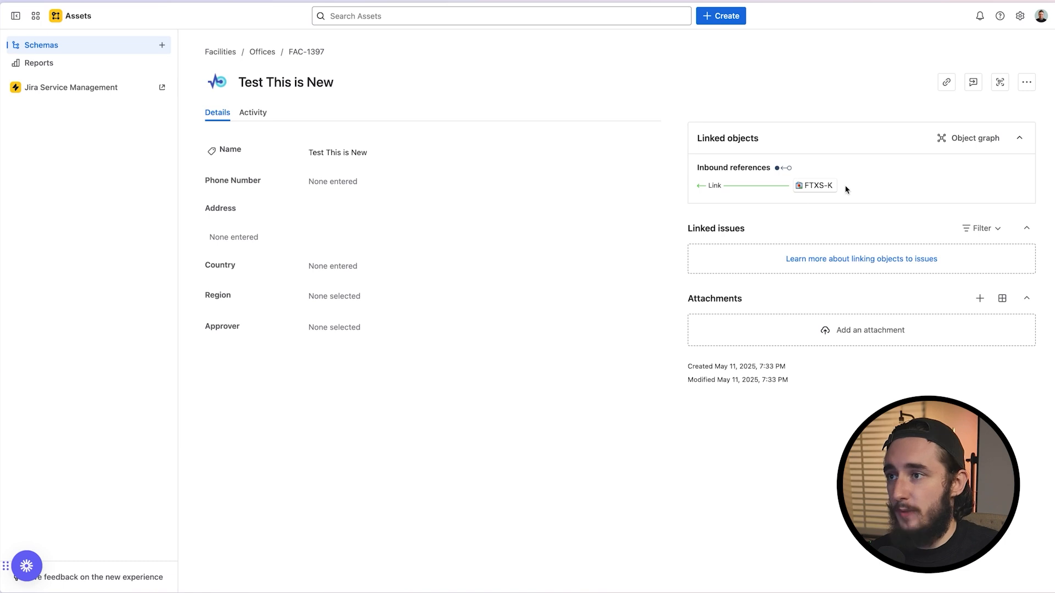
left_click(815, 186)
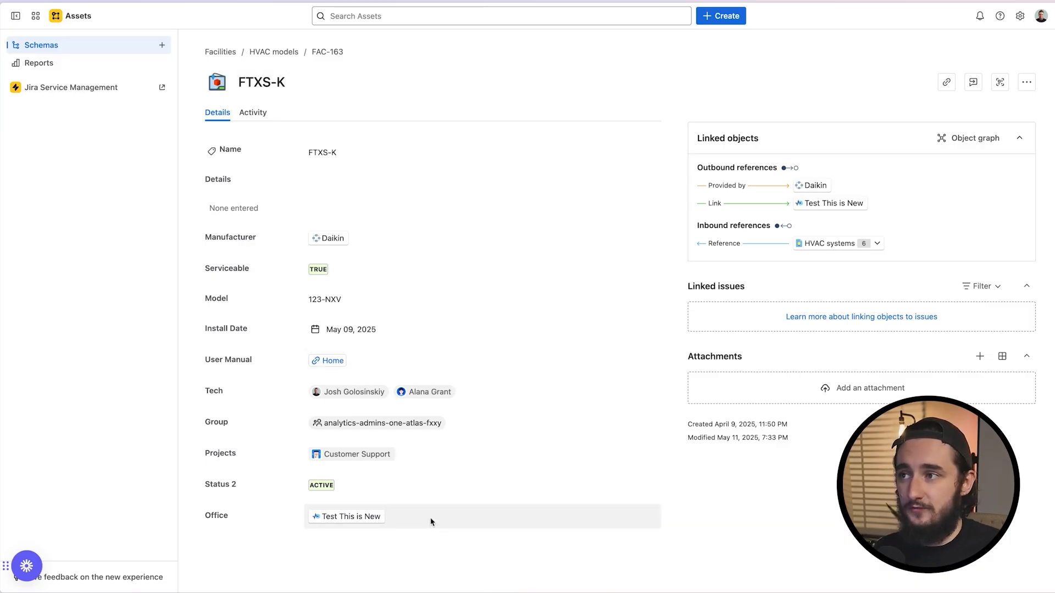
left_click(826, 207)
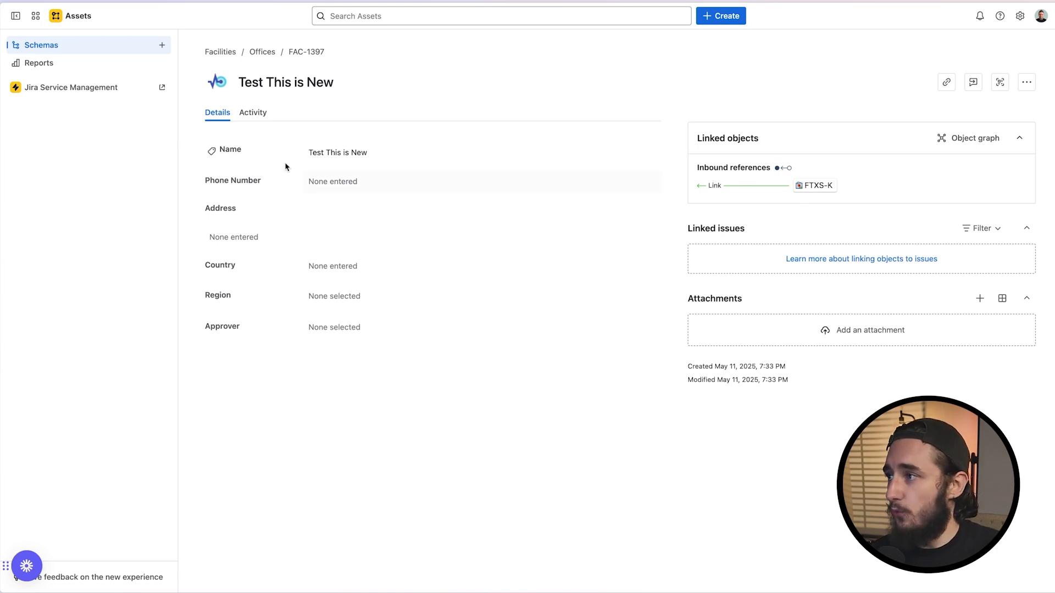
left_click(822, 192)
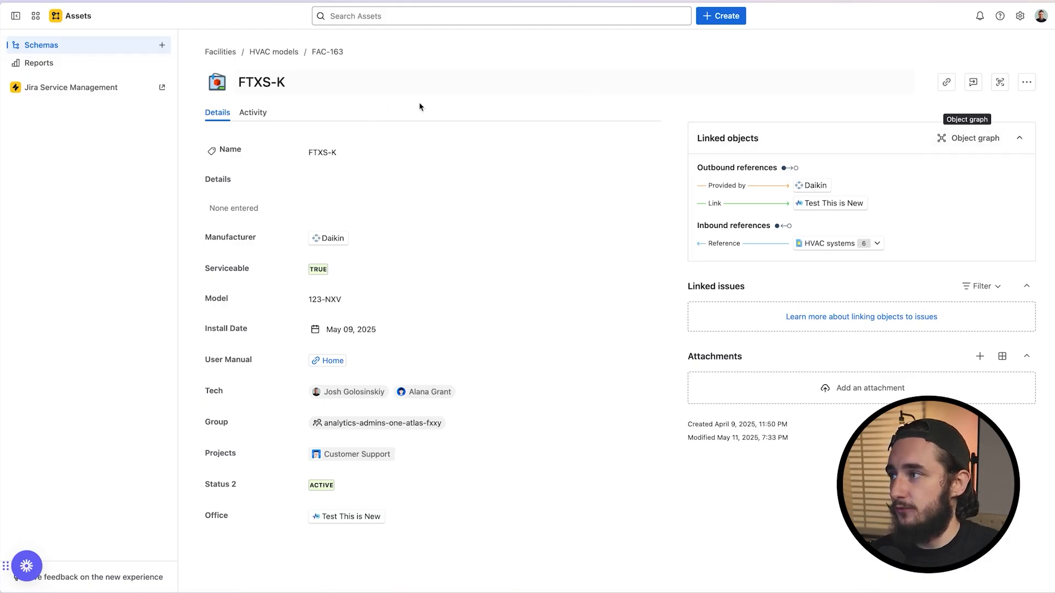
Go back to the Facilities schema and show the attributes of the HVAC models object type
left_click(71, 46)
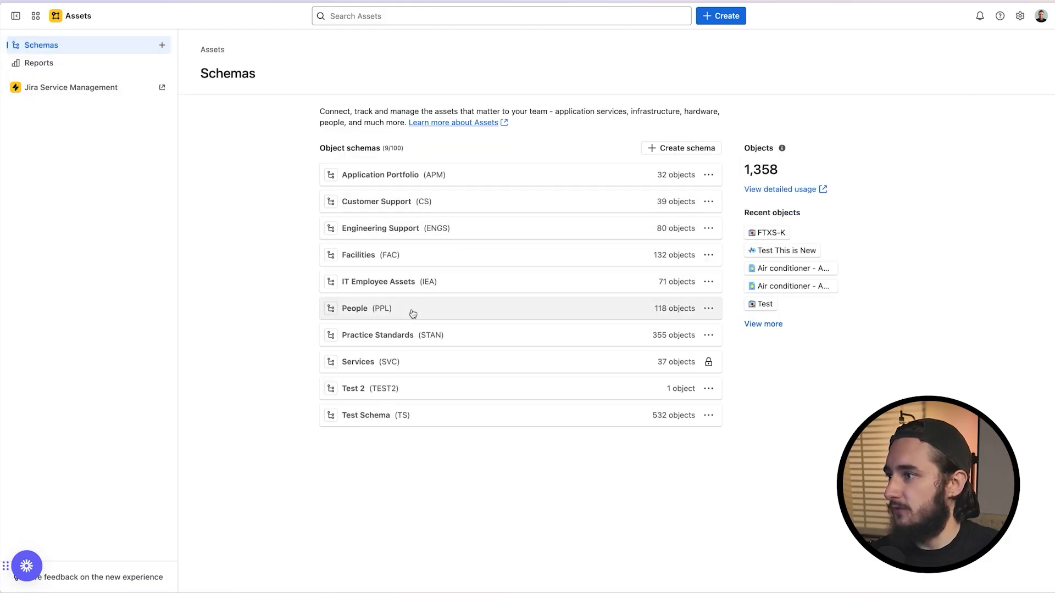
left_click(353, 255)
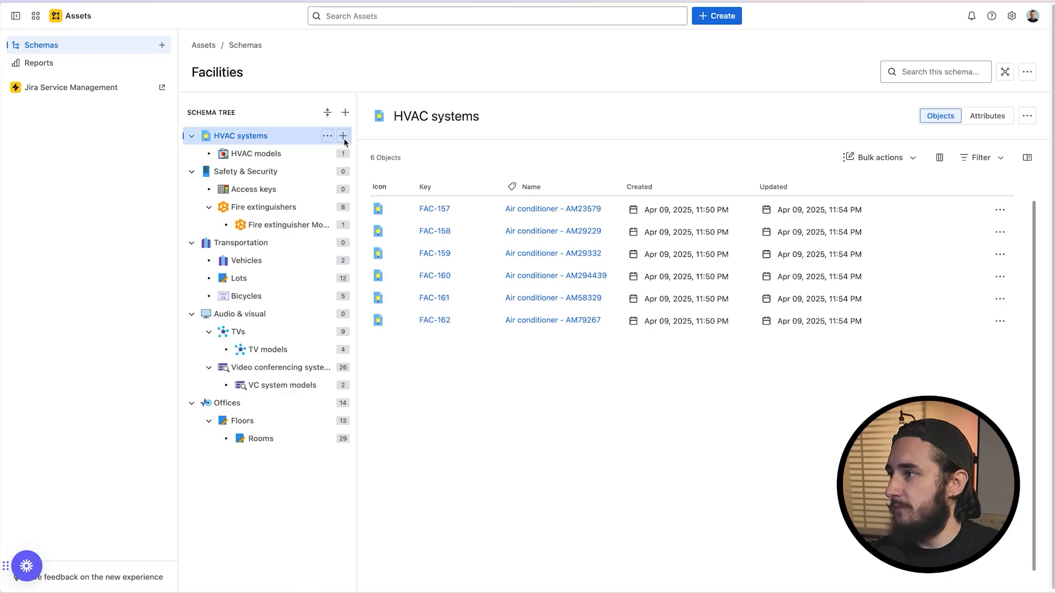
left_click(988, 115)
left_click(281, 155)
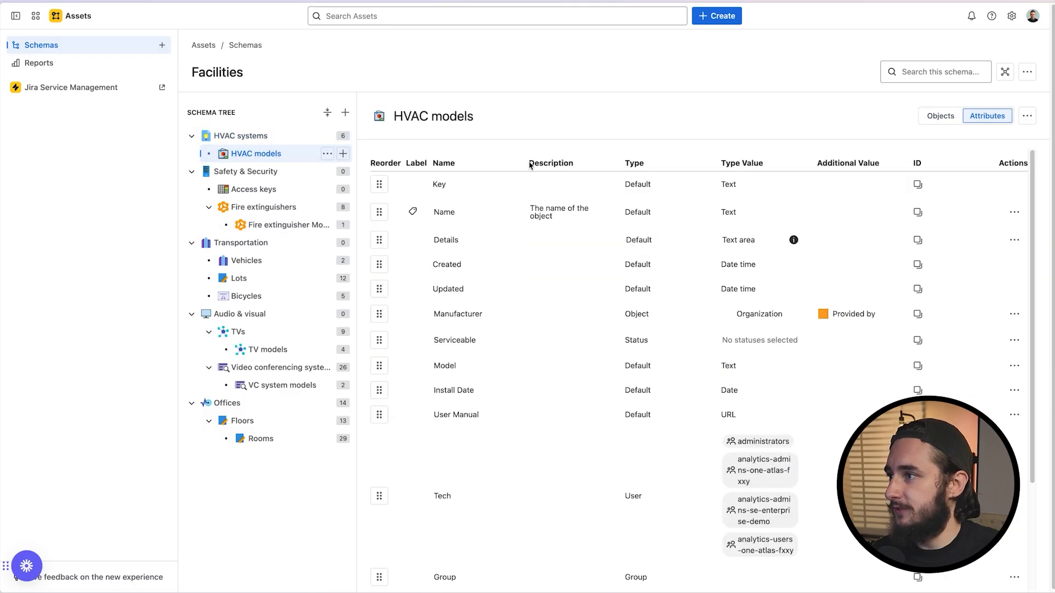
scroll(726, 351, "down", 3)
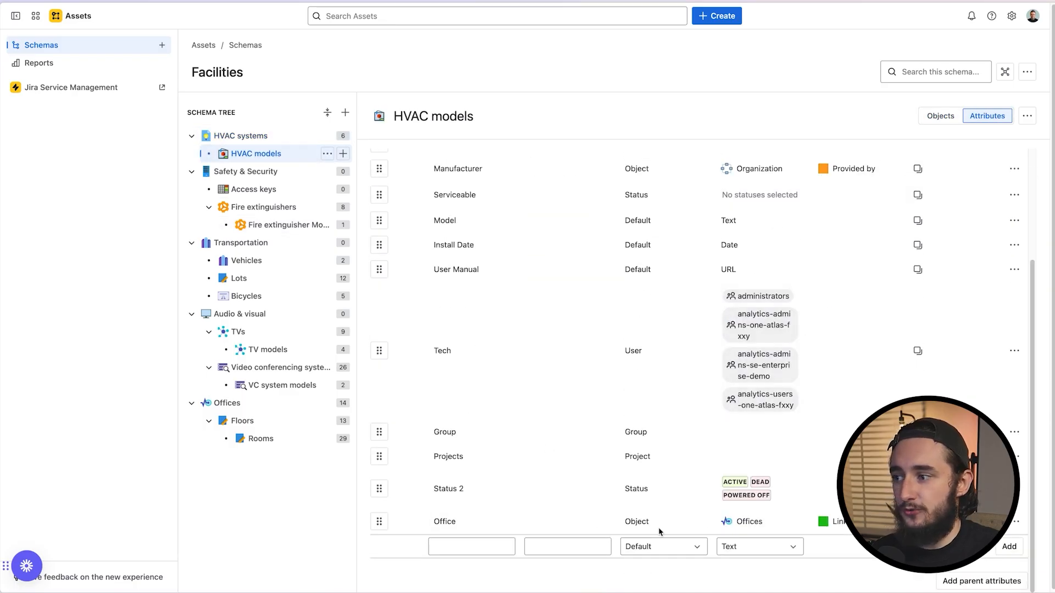
Examine the AQL object filter in the Office attribute's settings, leaving the settings without an update
left_click(1016, 523)
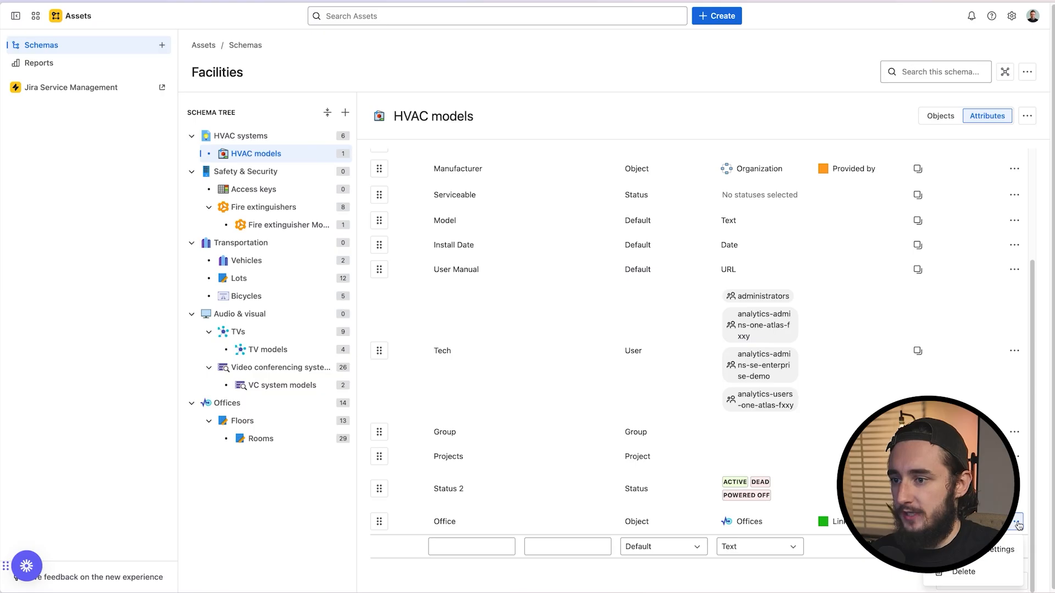
left_click(1012, 557)
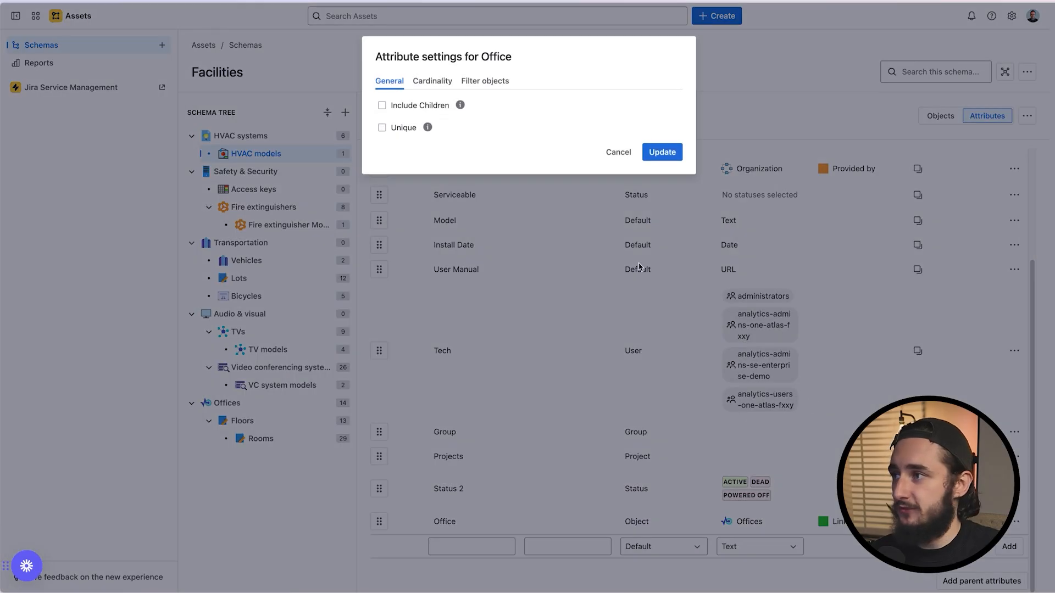
left_click(485, 81)
left_click(466, 125)
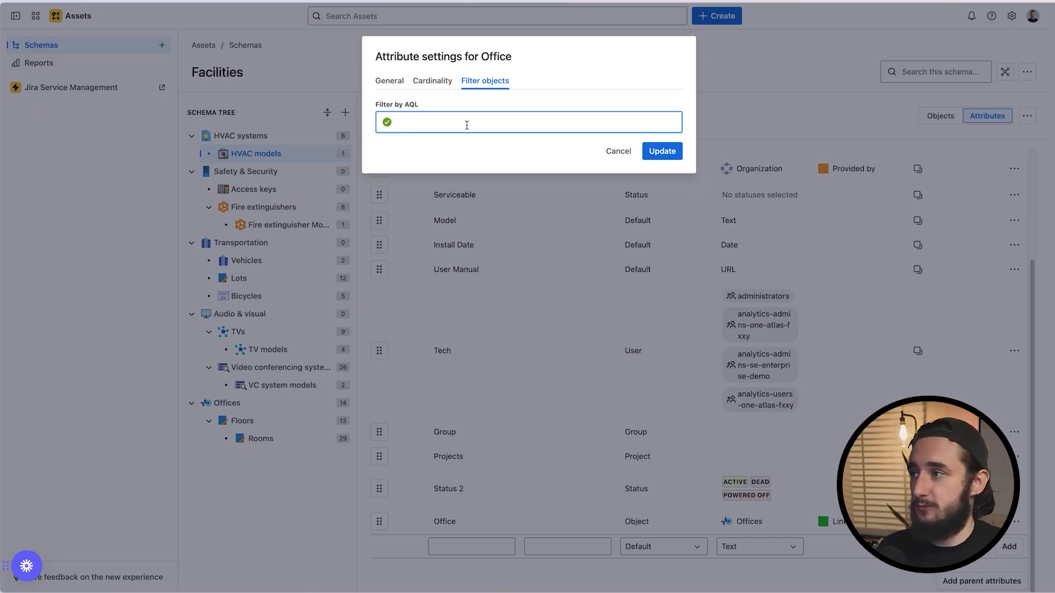
left_click(292, 536)
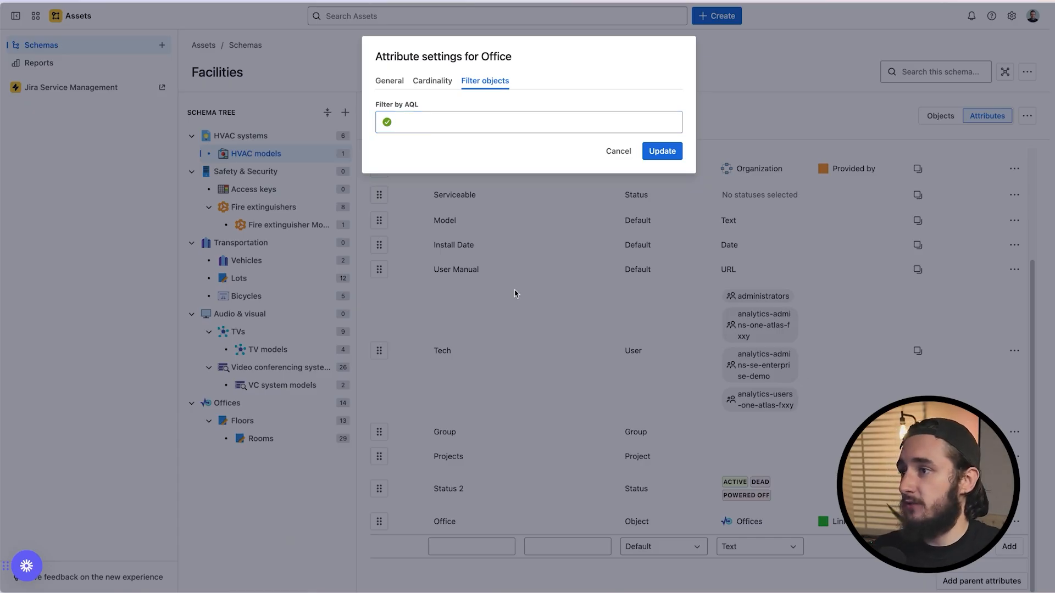
left_click(619, 152)
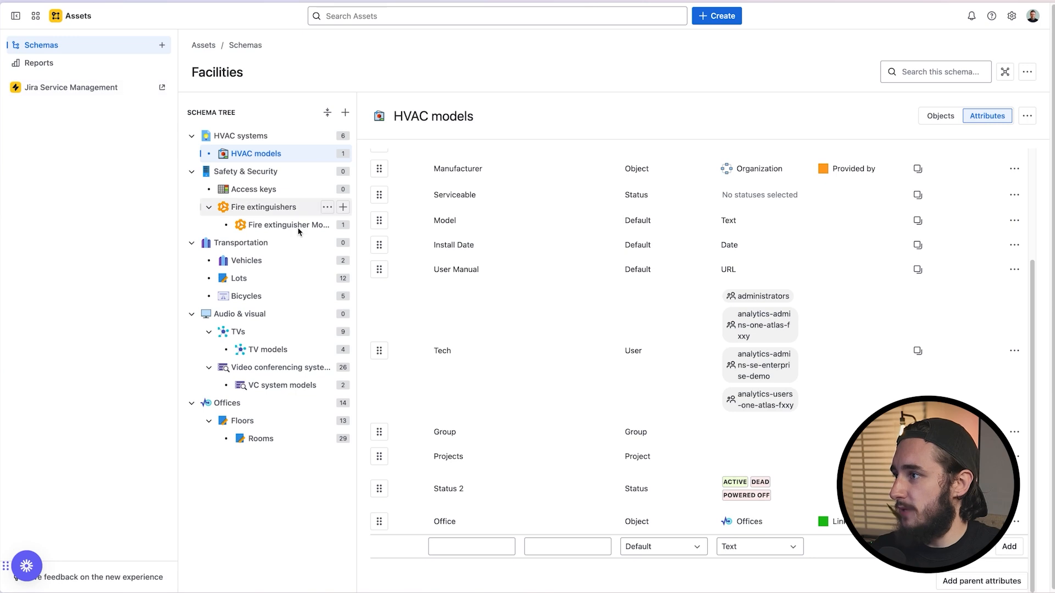
Reopen the Facilities schema, review the attributes and objects of Offices, and inspect the details of Test This is New
left_click(33, 45)
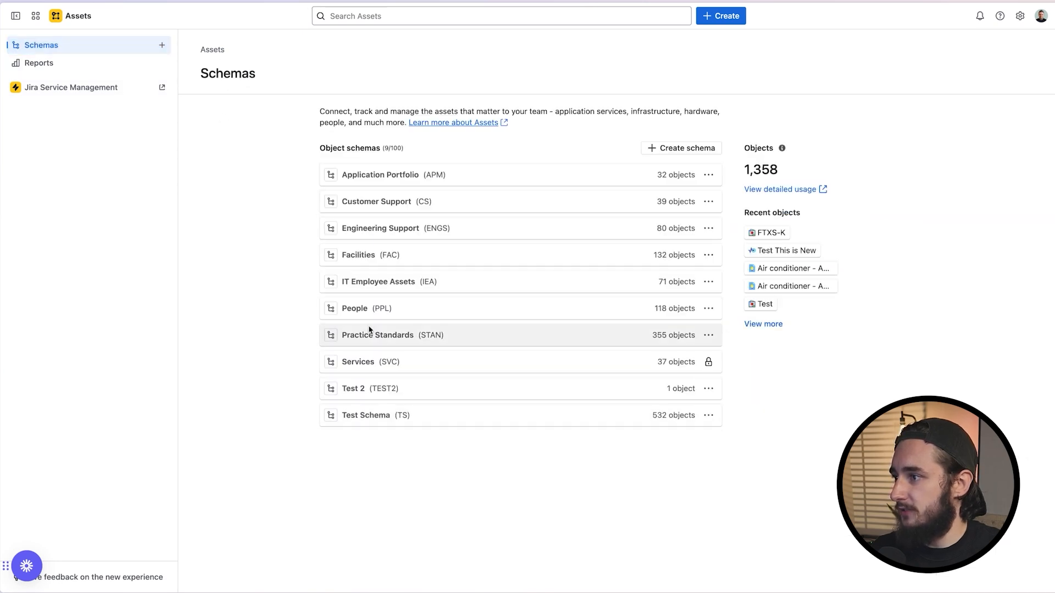
left_click(358, 255)
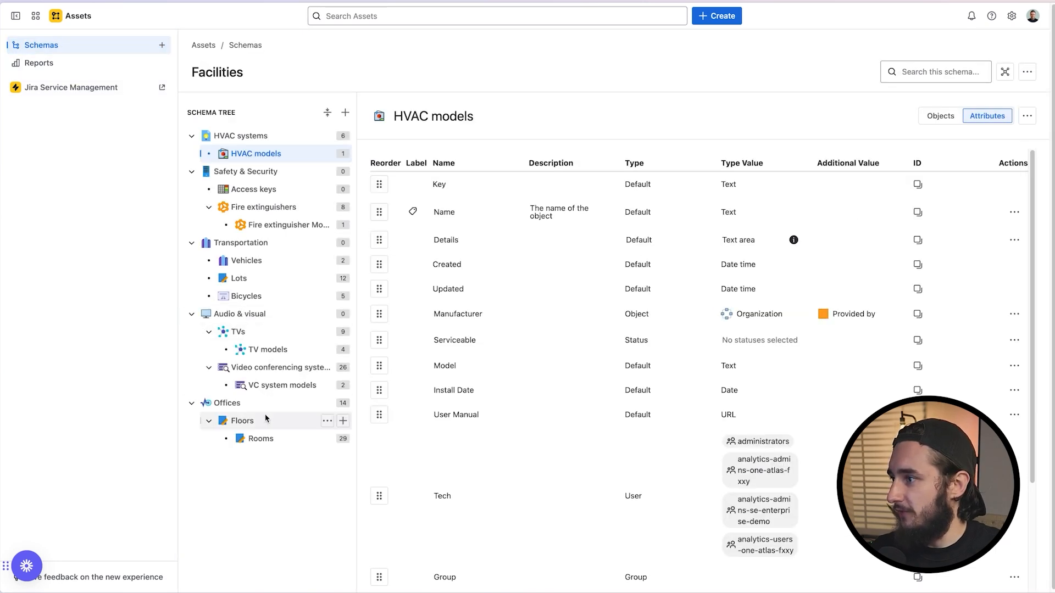
left_click(259, 403)
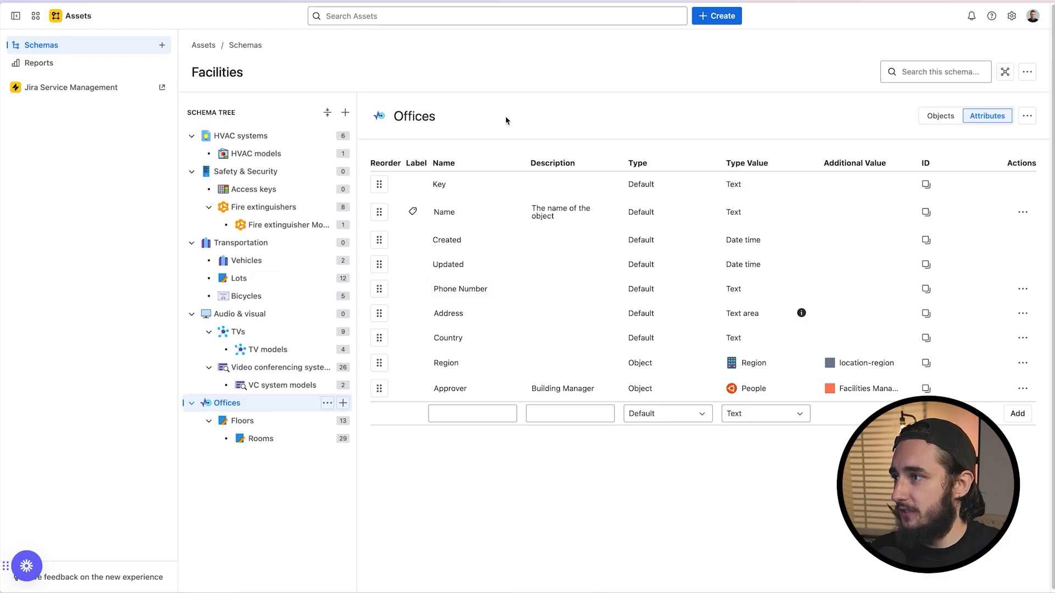
left_click(940, 116)
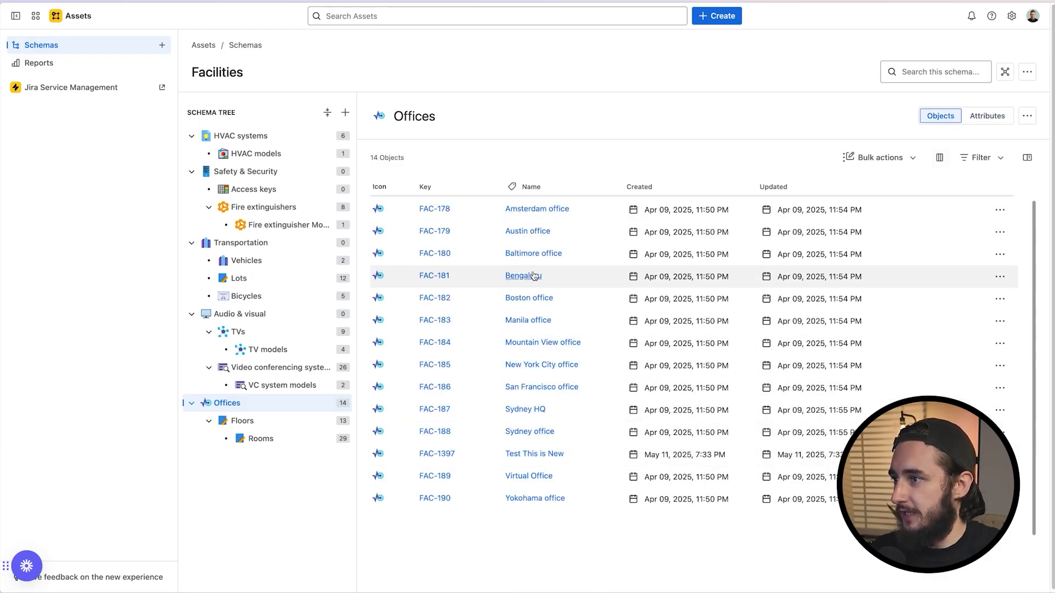
left_click(541, 365)
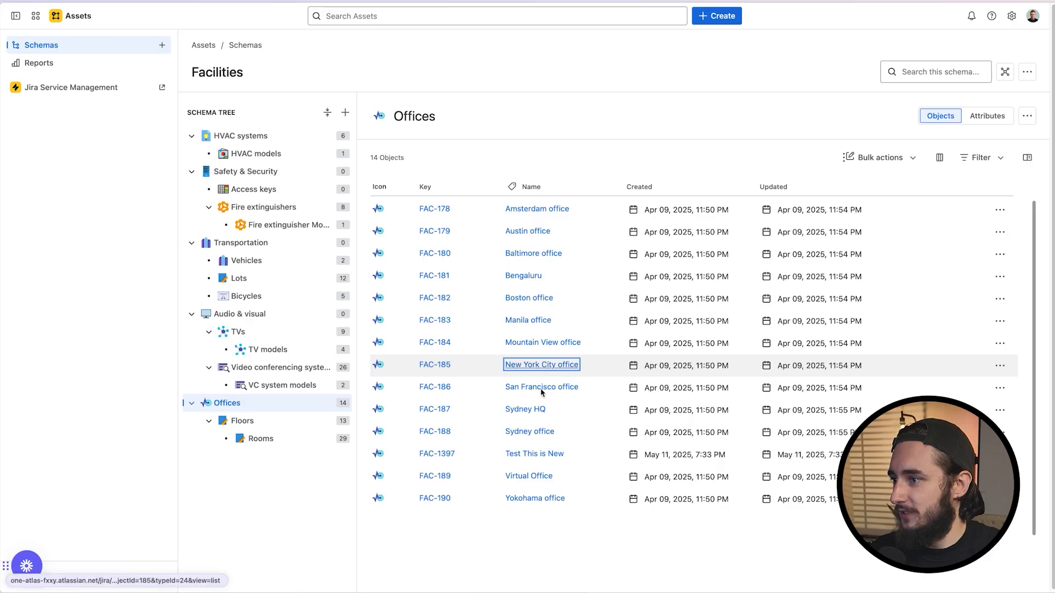
left_click(535, 454)
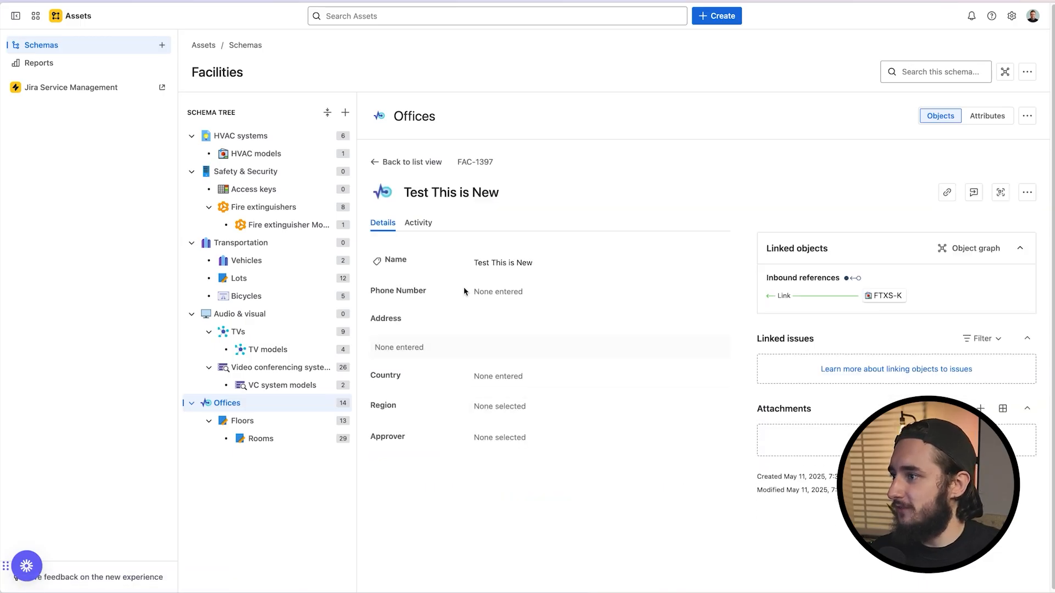
left_click(535, 383)
left_click(584, 459)
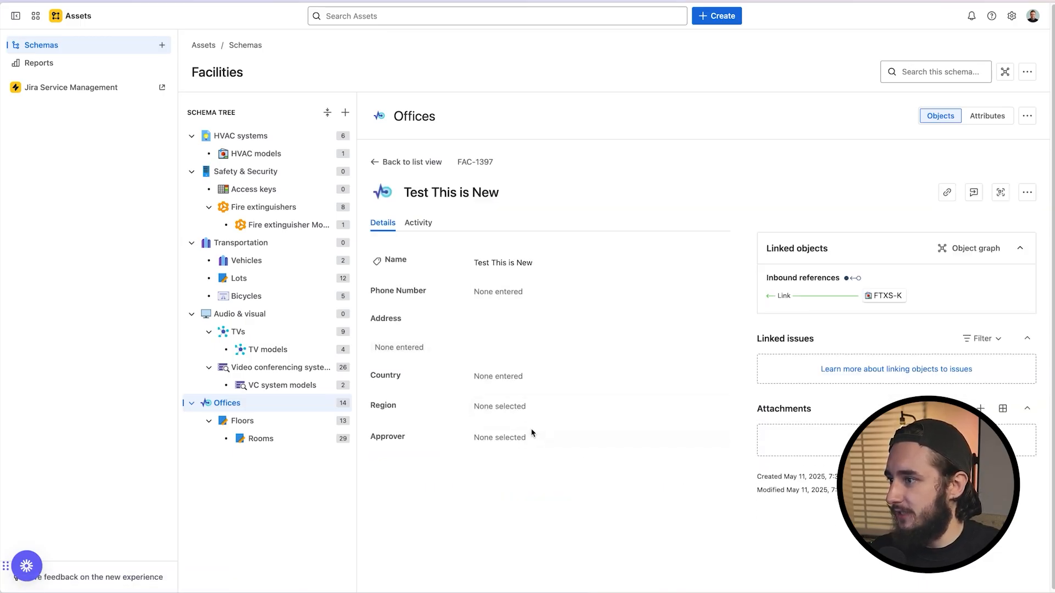
Set the Approver of the Test This is New office to a new object with the person's first name
left_click(531, 443)
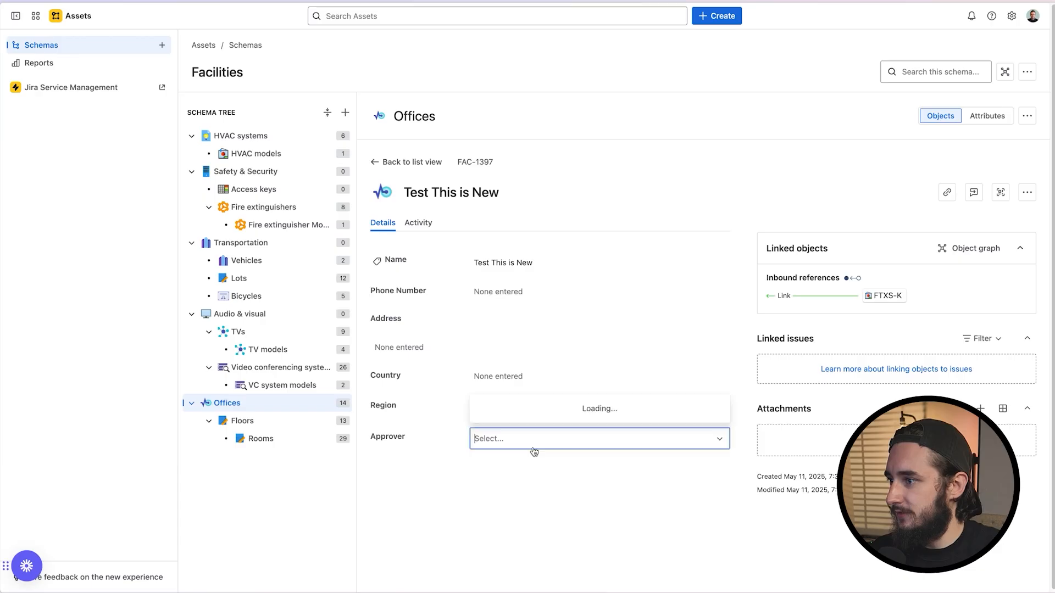
type("josh")
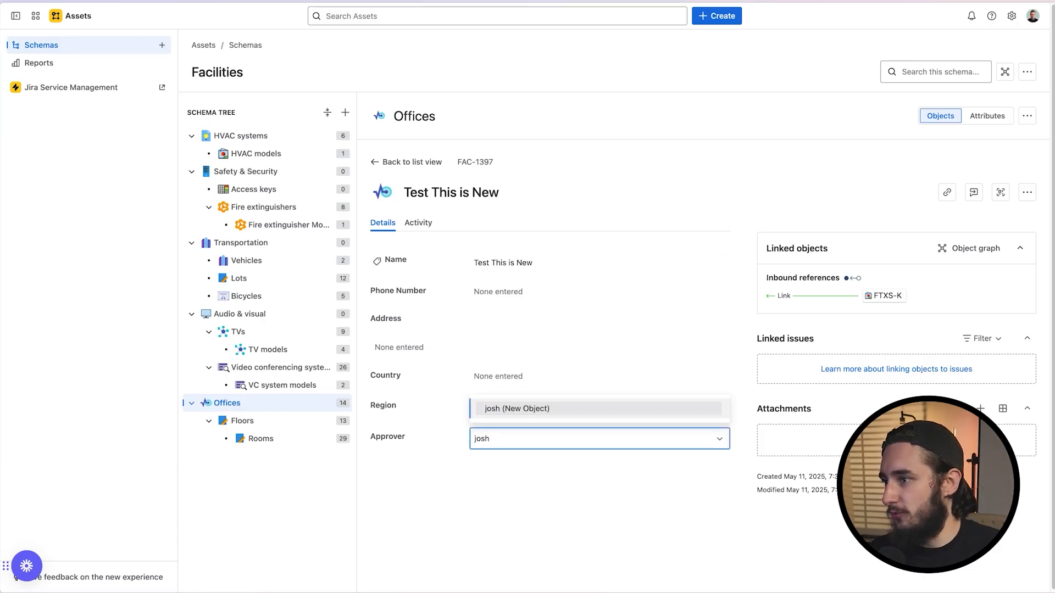
left_click(557, 416)
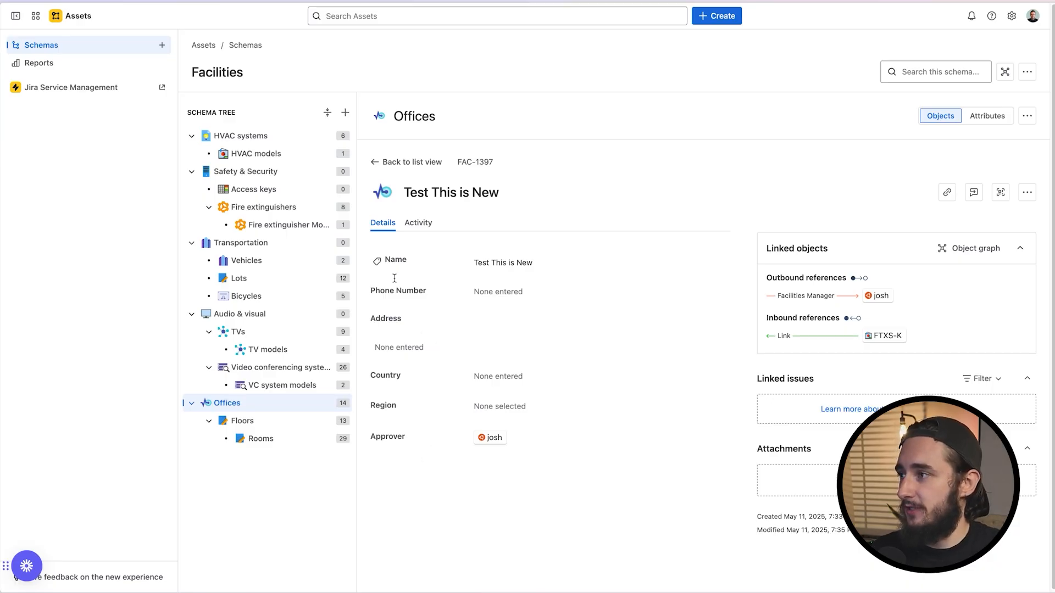
left_click(262, 153)
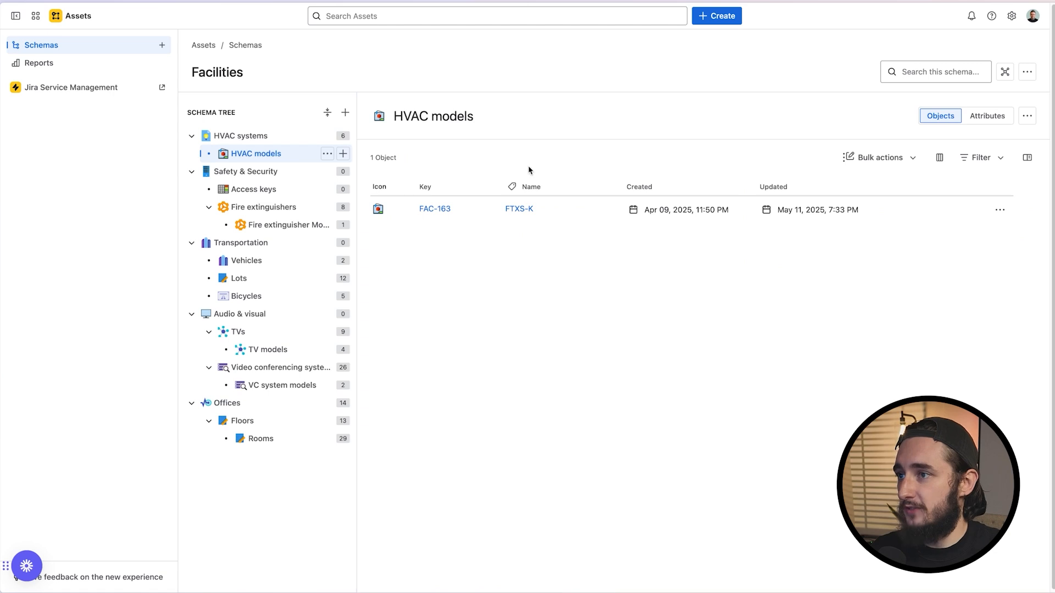
left_click(988, 116)
scroll(746, 435, "down", 5)
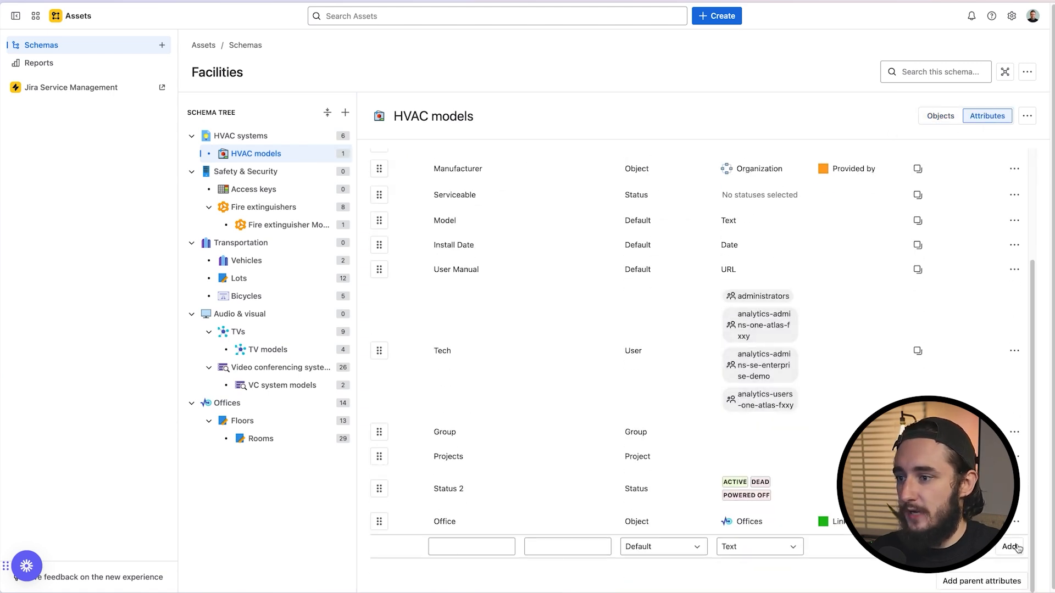
left_click(1014, 522)
left_click(984, 550)
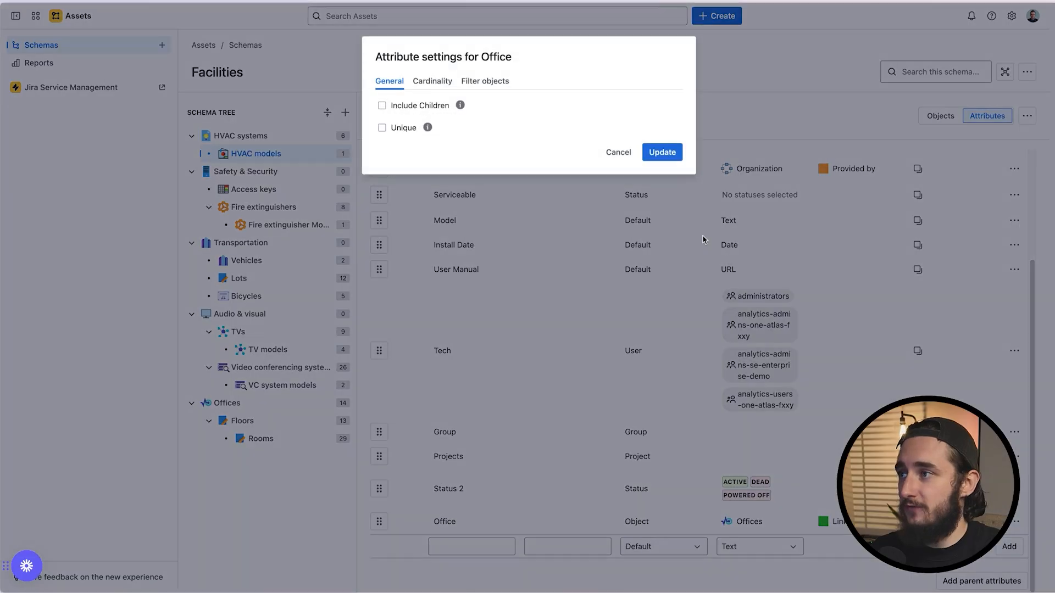
left_click(504, 83)
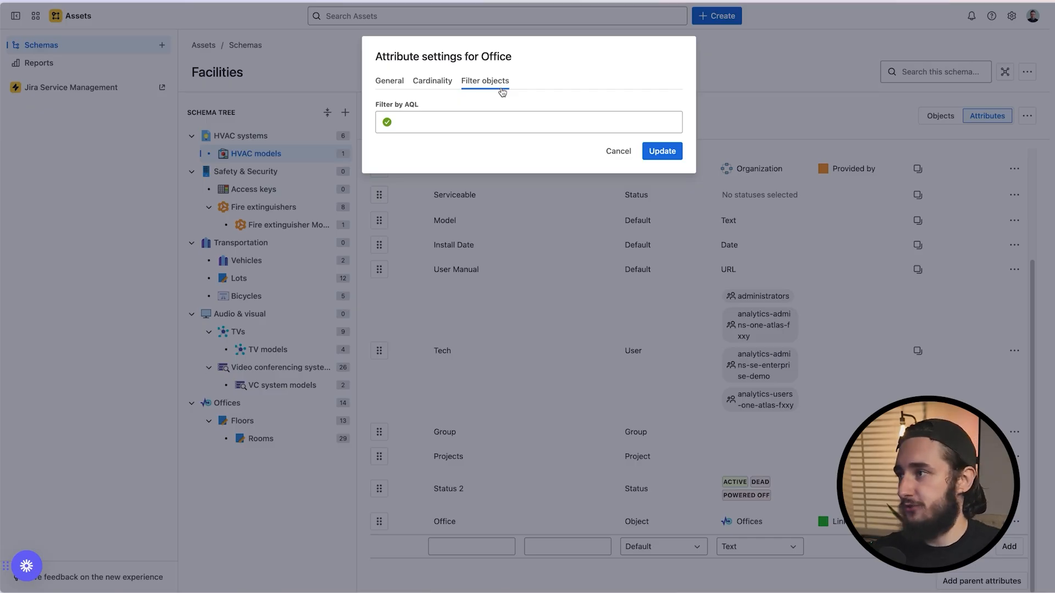
left_click(533, 113)
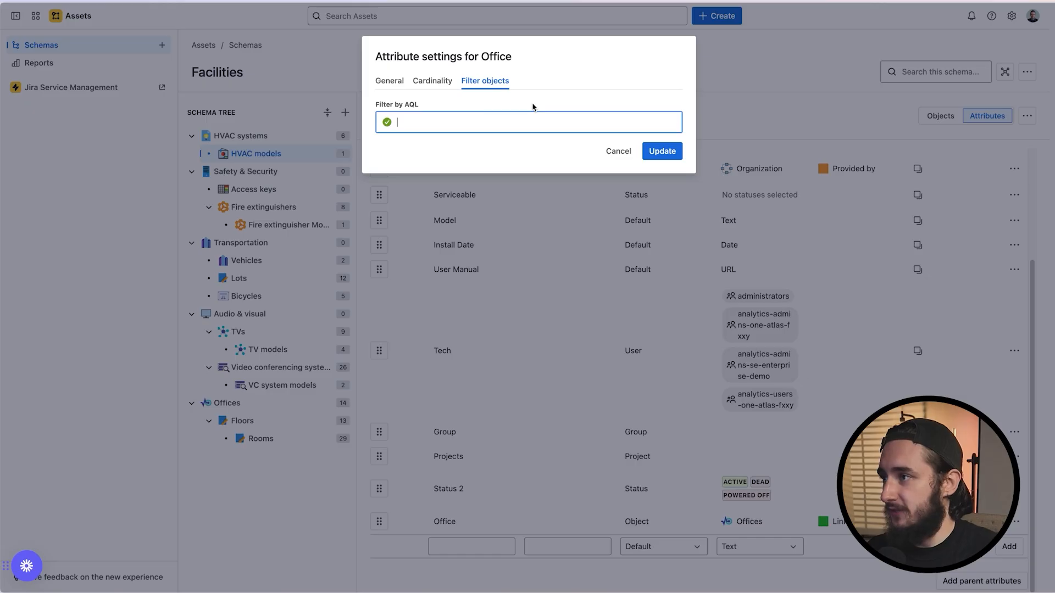
type("asd")
key("BackSpace")
key("BackSpace")
key("BackSpace")
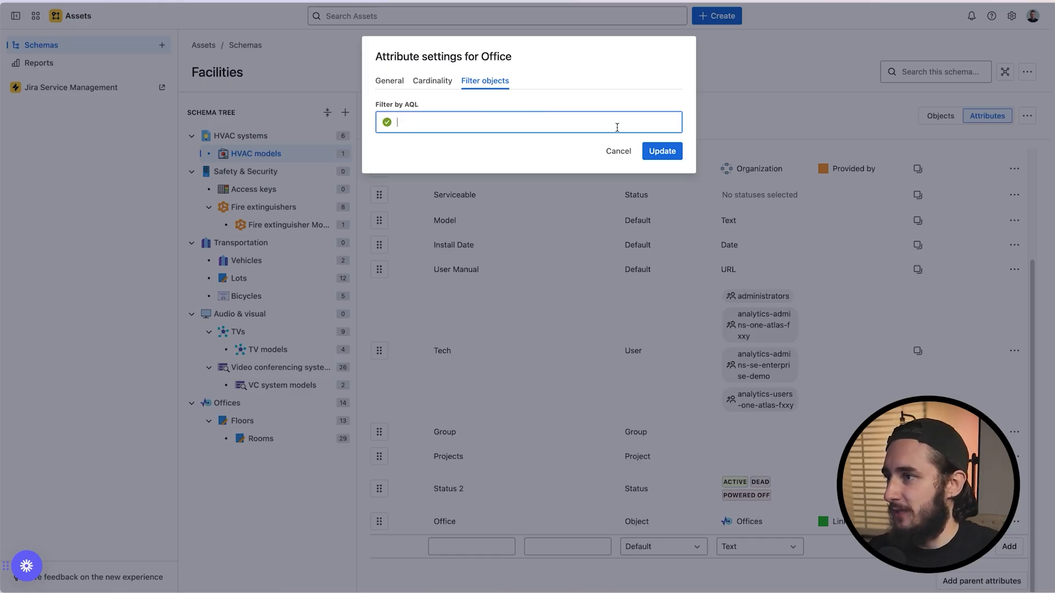
left_click(618, 151)
Copy the name of the Approver attribute from the attributes of the Offices object type
left_click(227, 402)
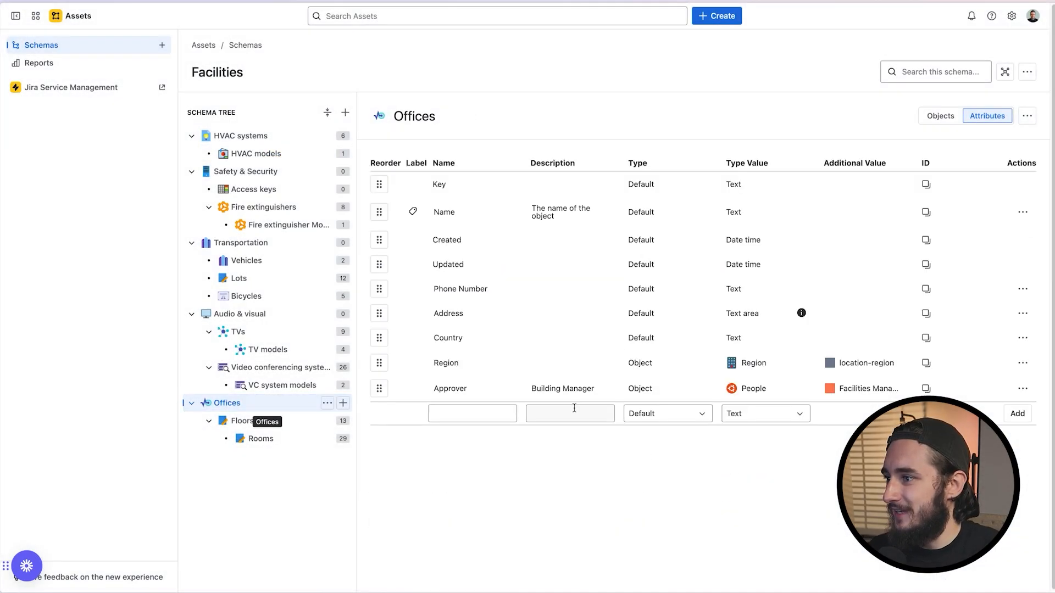
left_click_drag(467, 389, 433, 389)
key("ctrl+c")
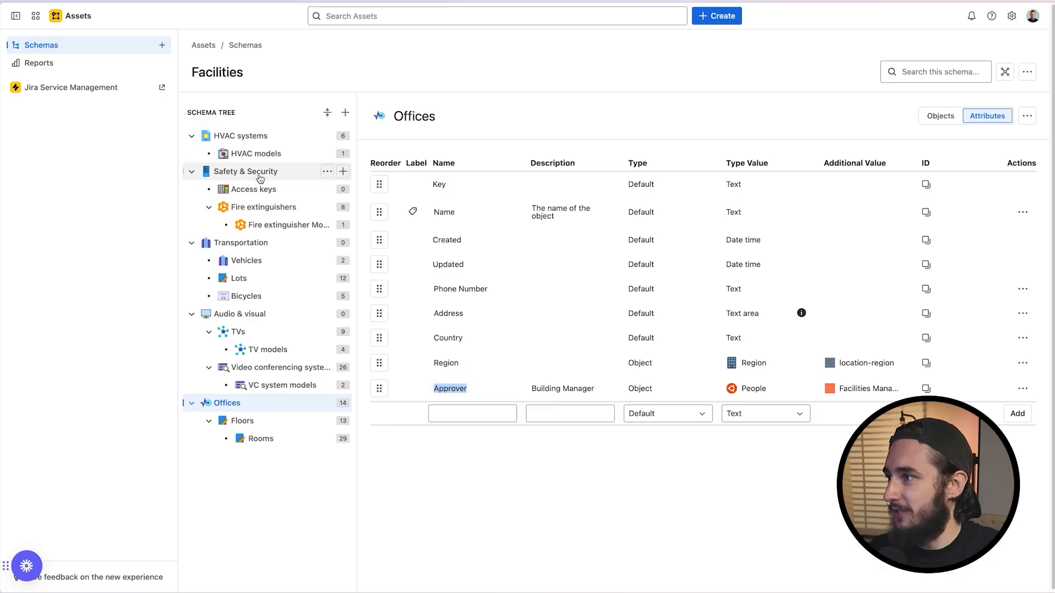
Filter the Office attribute of HVAC models by AQL so that Approver = the new approver's name in quotes, and update the settings
left_click(258, 154)
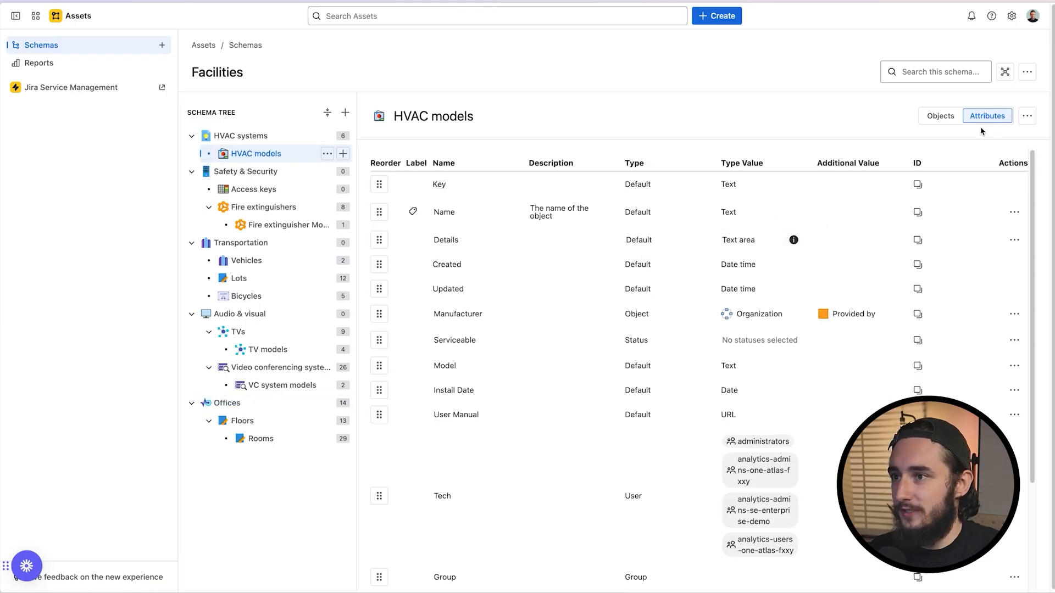
scroll(826, 423, "down", 3)
left_click(1014, 521)
left_click(999, 545)
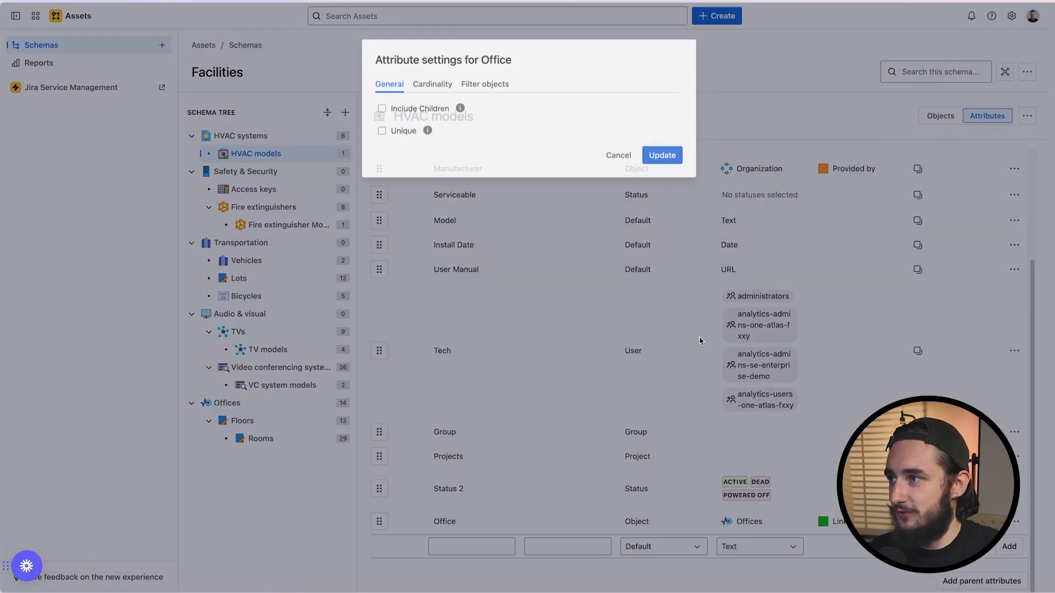
left_click(486, 83)
left_click(467, 125)
key("ctrl+v")
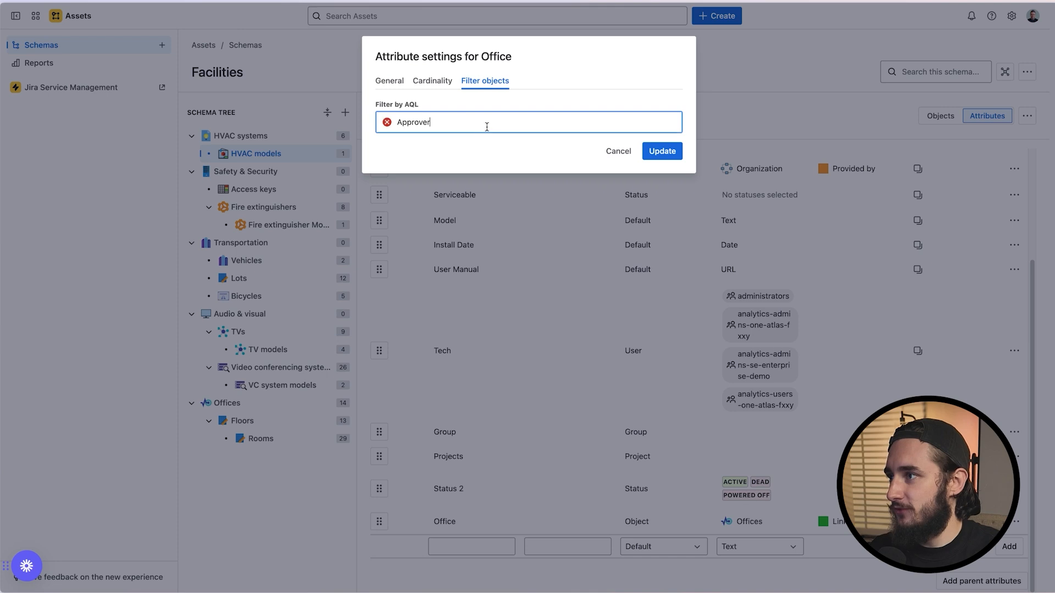
type("= ")
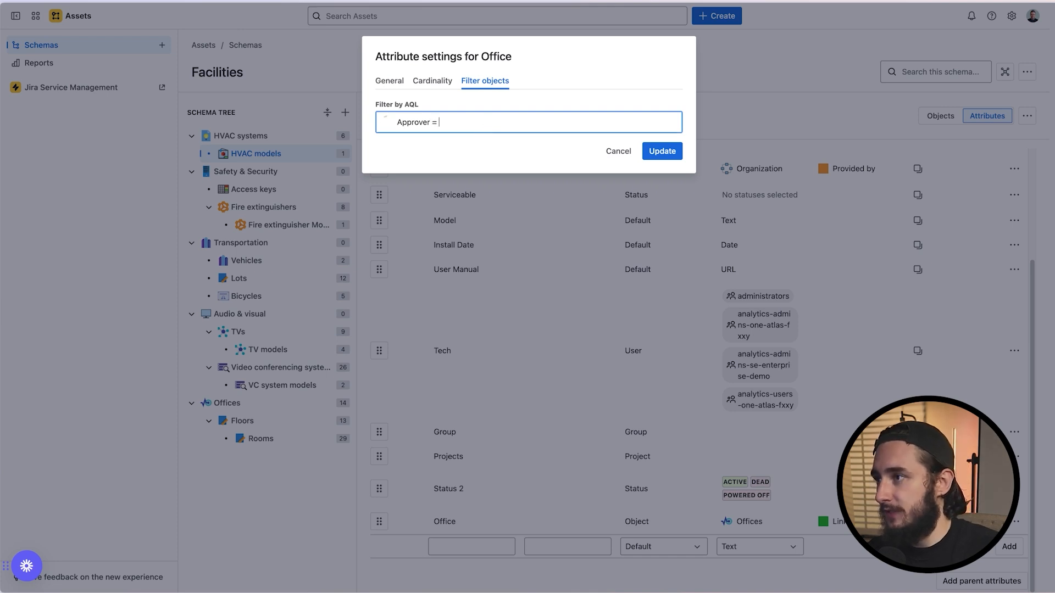
type("\"josh")
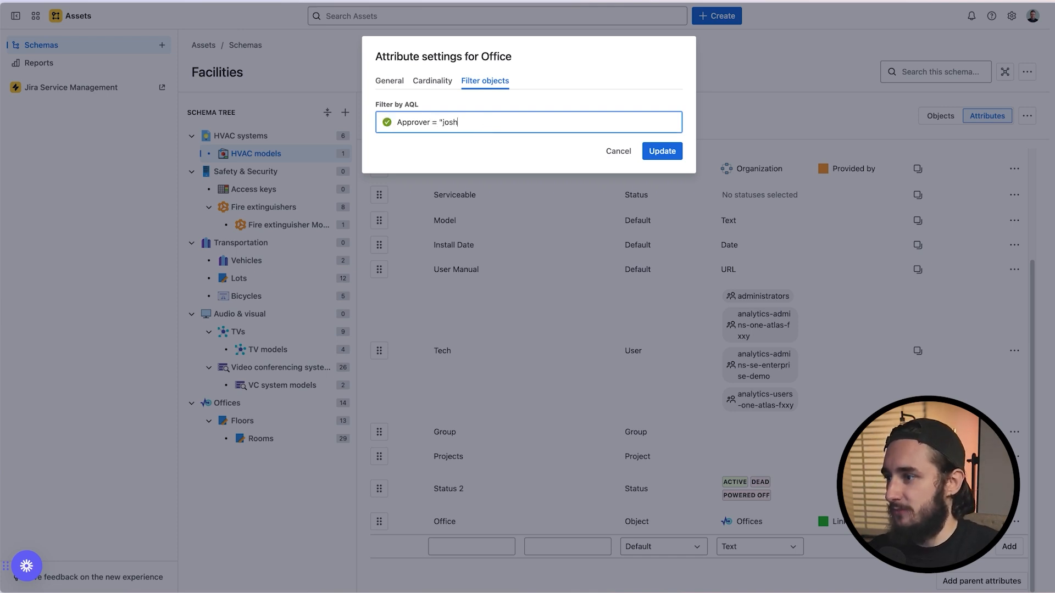
type("\"")
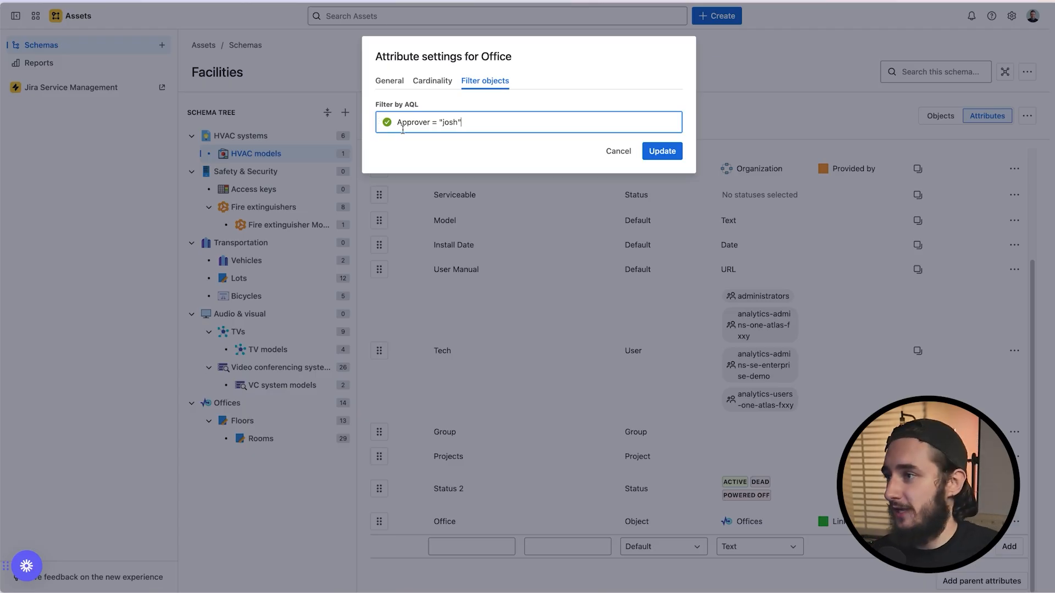
left_click(676, 152)
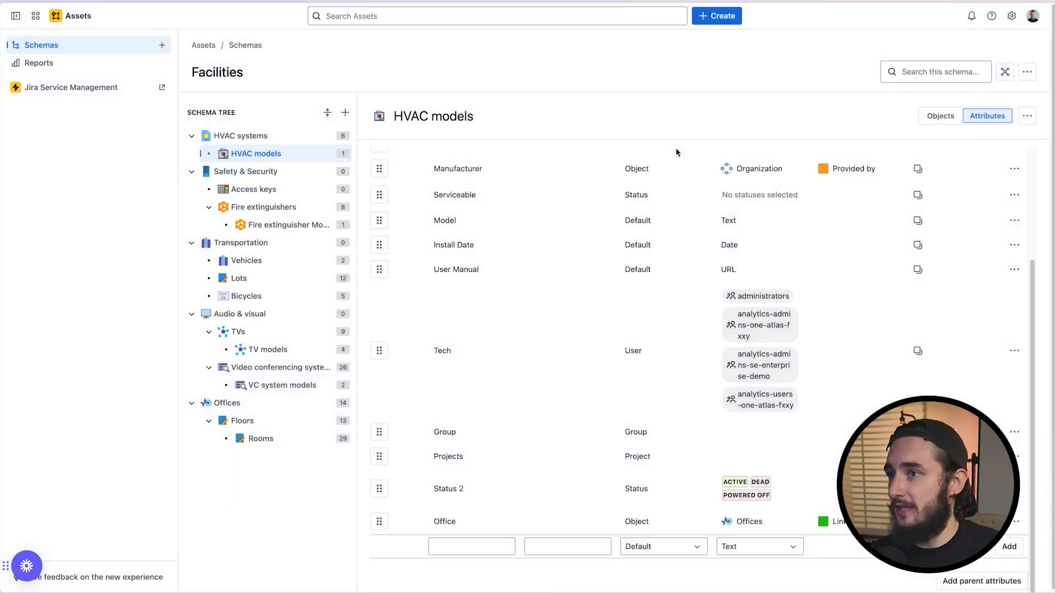
Clear the Office value of the FTXS-K object and reopen the field to check which offices are selectable
left_click(940, 115)
left_click(446, 211)
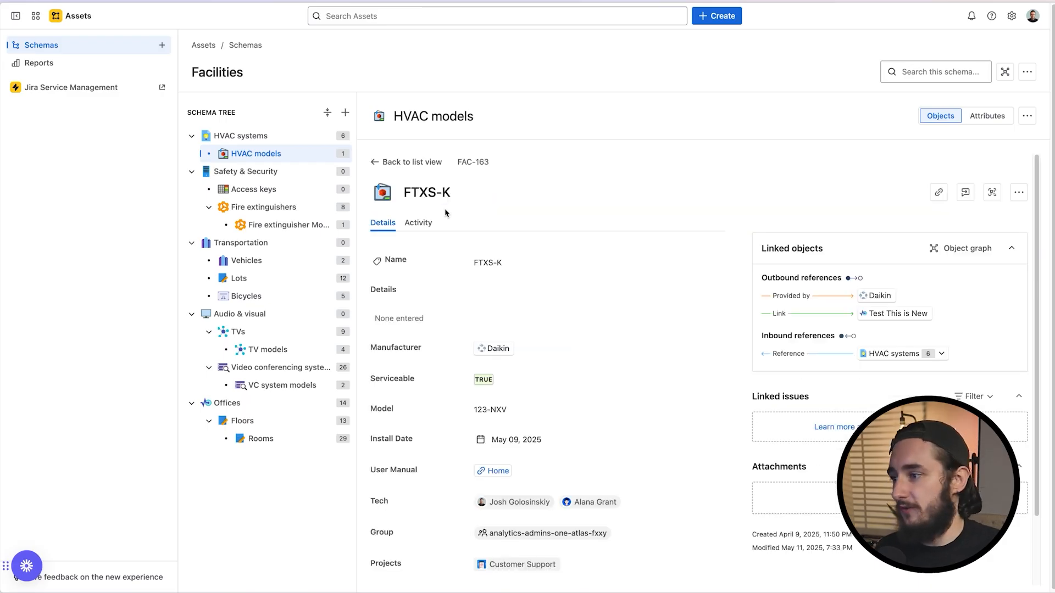
scroll(511, 430, "down", 2)
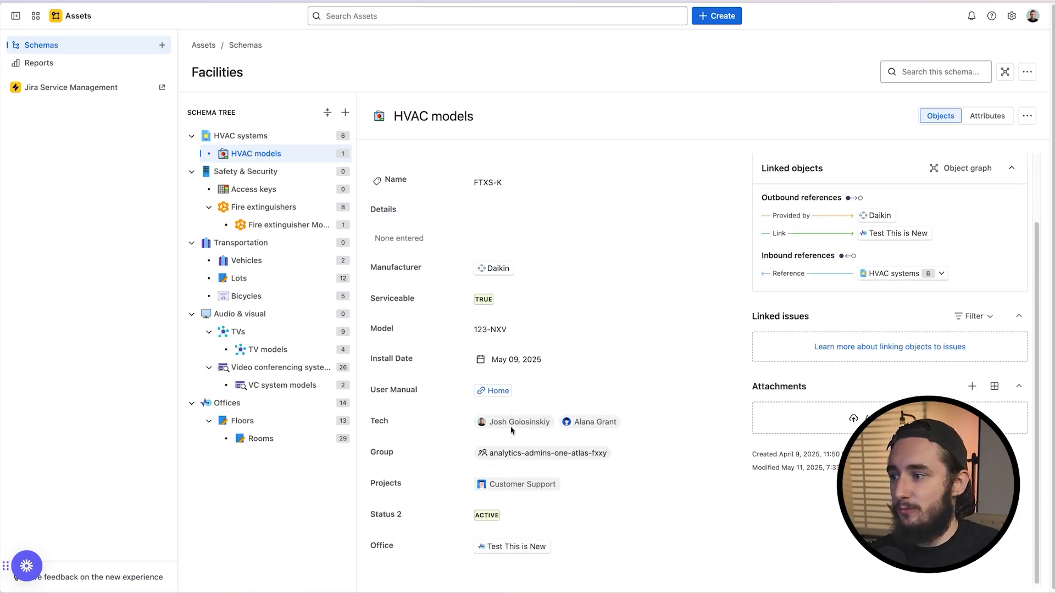
left_click(568, 545)
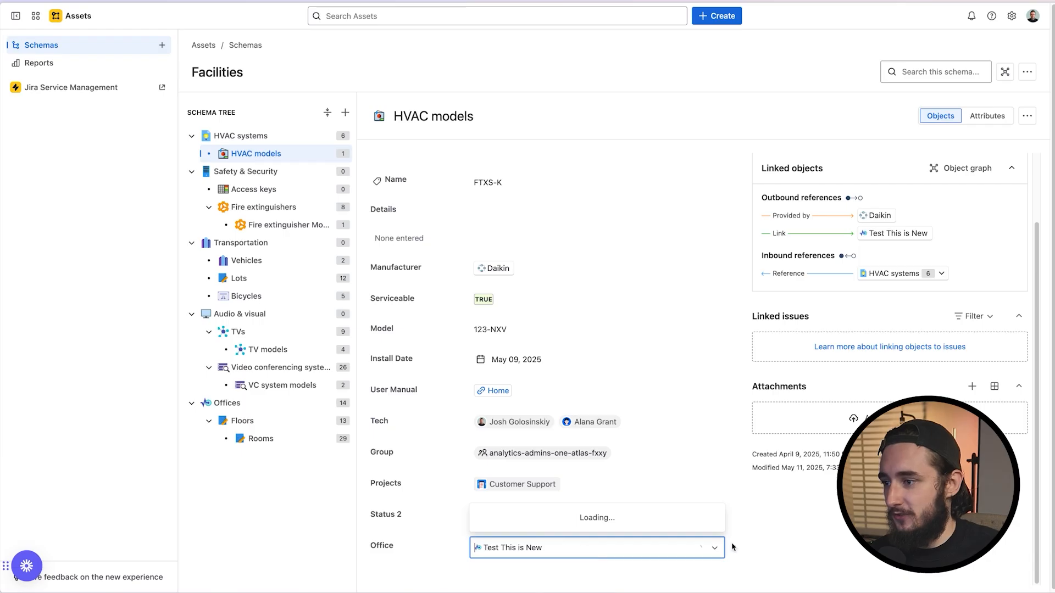
left_click(702, 549)
left_click(522, 550)
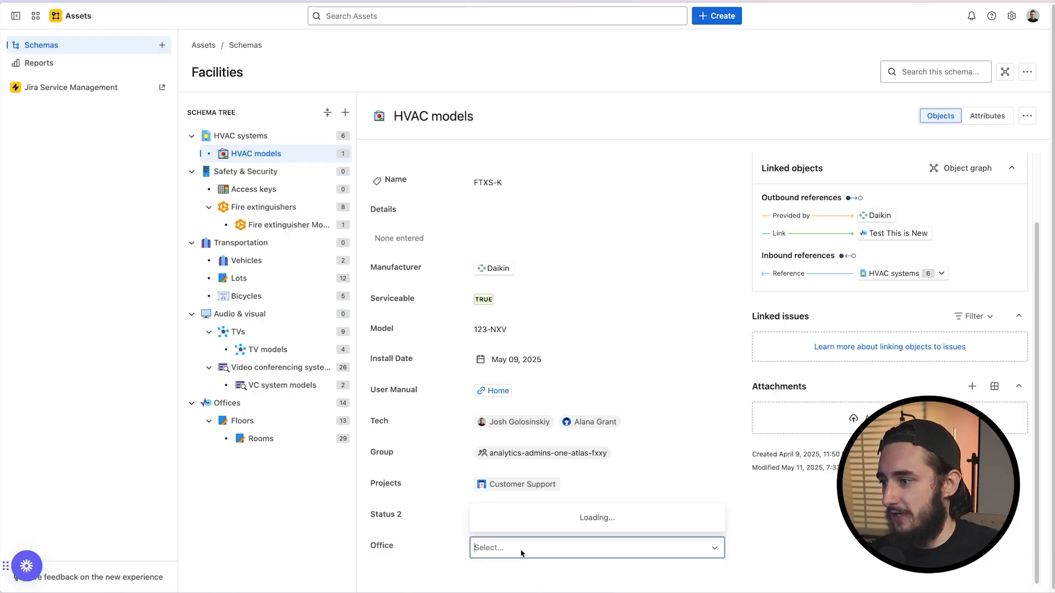
left_click(824, 585)
left_click(566, 543)
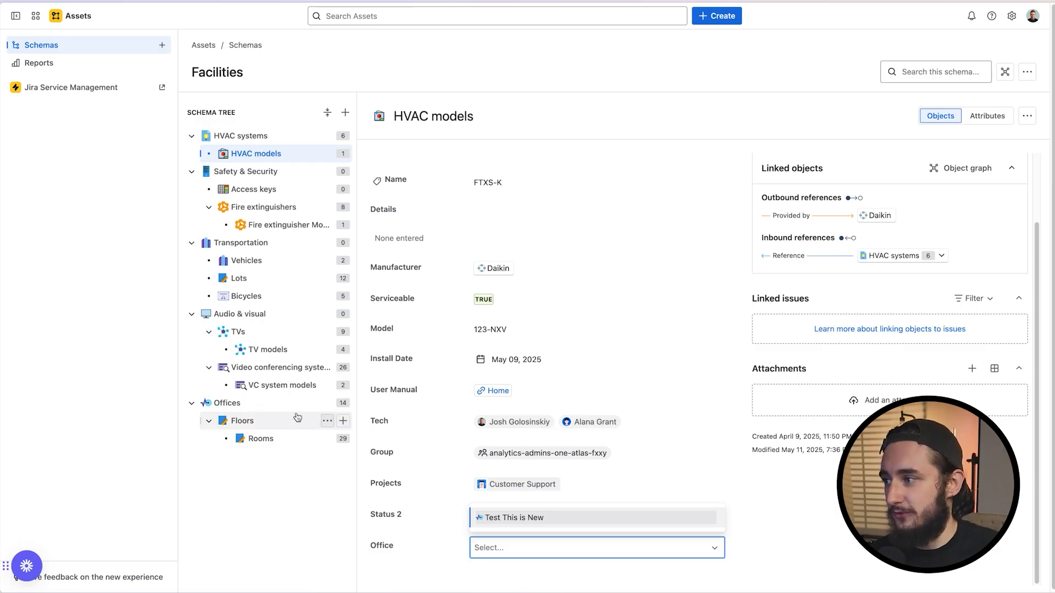
Check the approver in the Amsterdam office's details, then return to the HVAC models objects
left_click(265, 406)
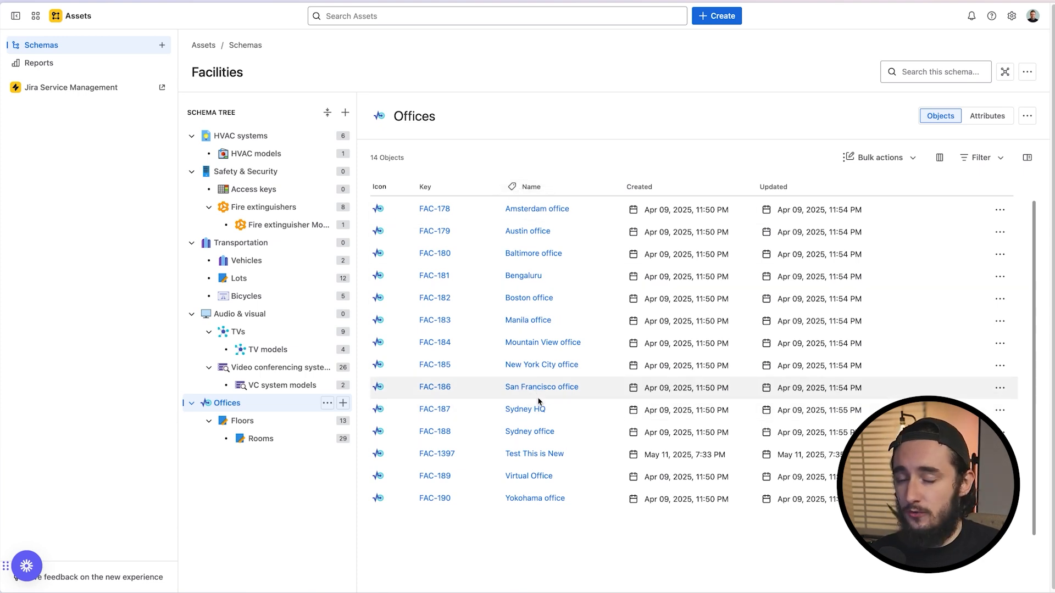
left_click(561, 208)
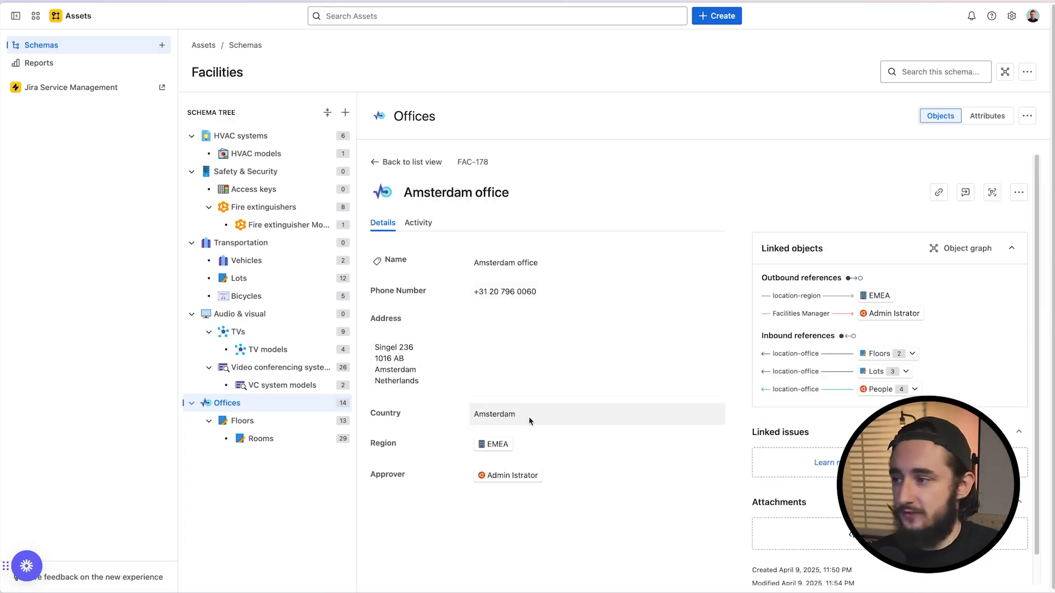
key("alt+Left")
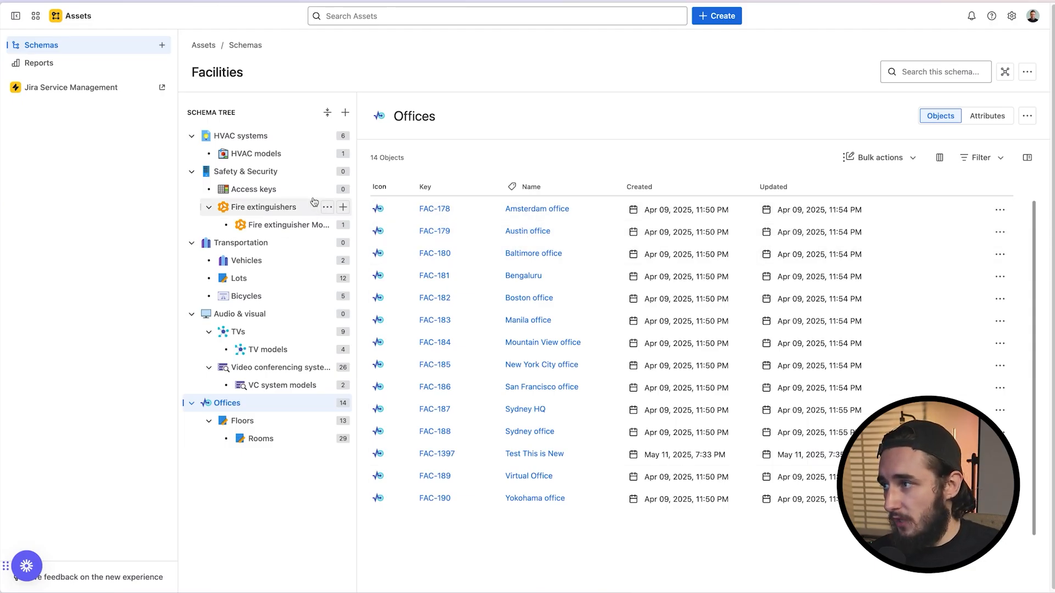
left_click(268, 155)
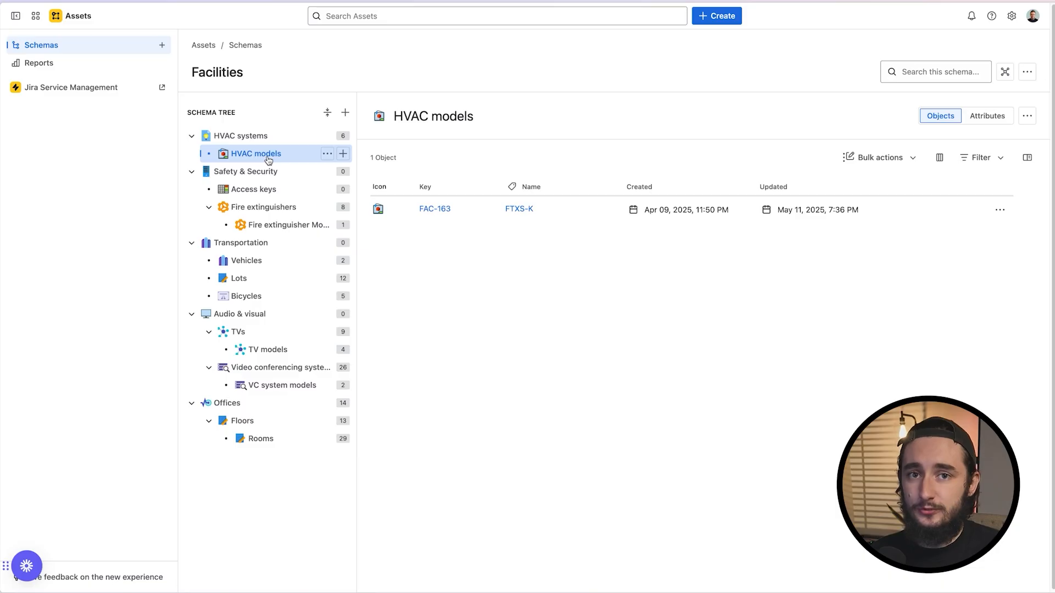
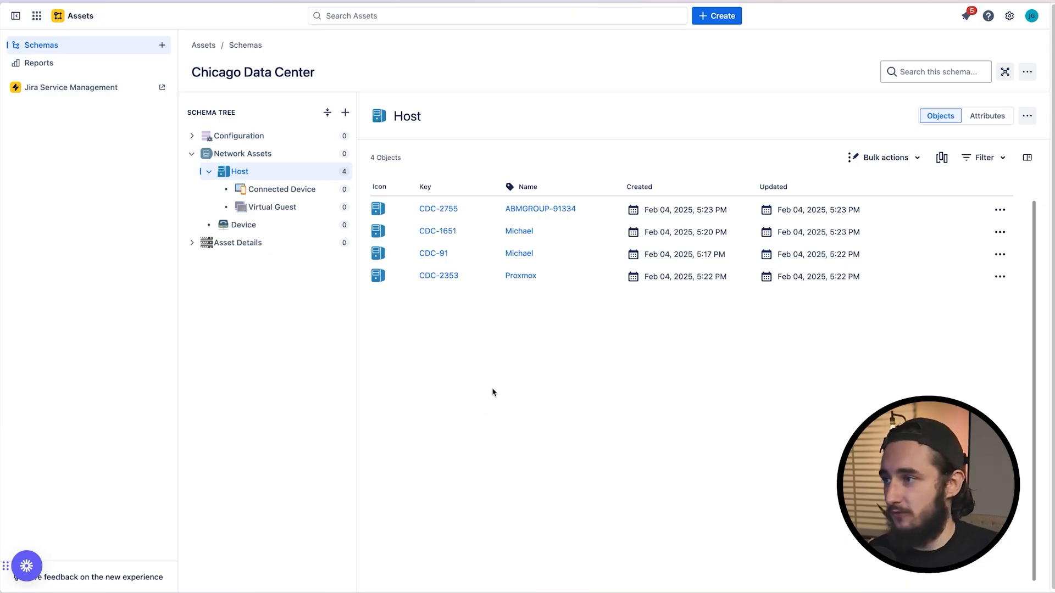
Open the ABMGROUP-91334 host in the Chicago Data Center schema and explore its object graph, pulling the Proxmox node away from its linked objects
left_click(540, 215)
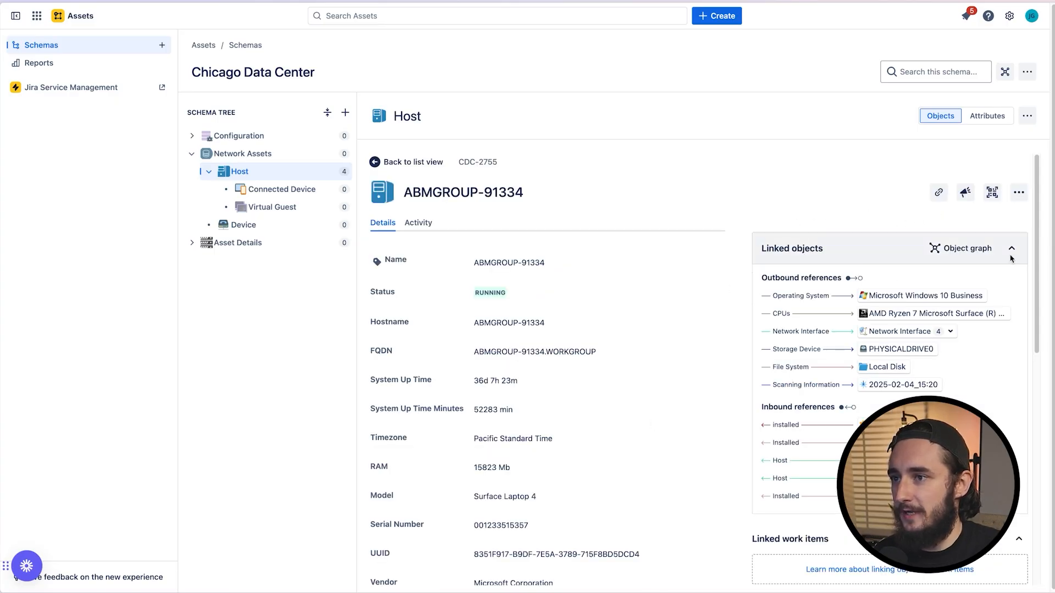
left_click(961, 250)
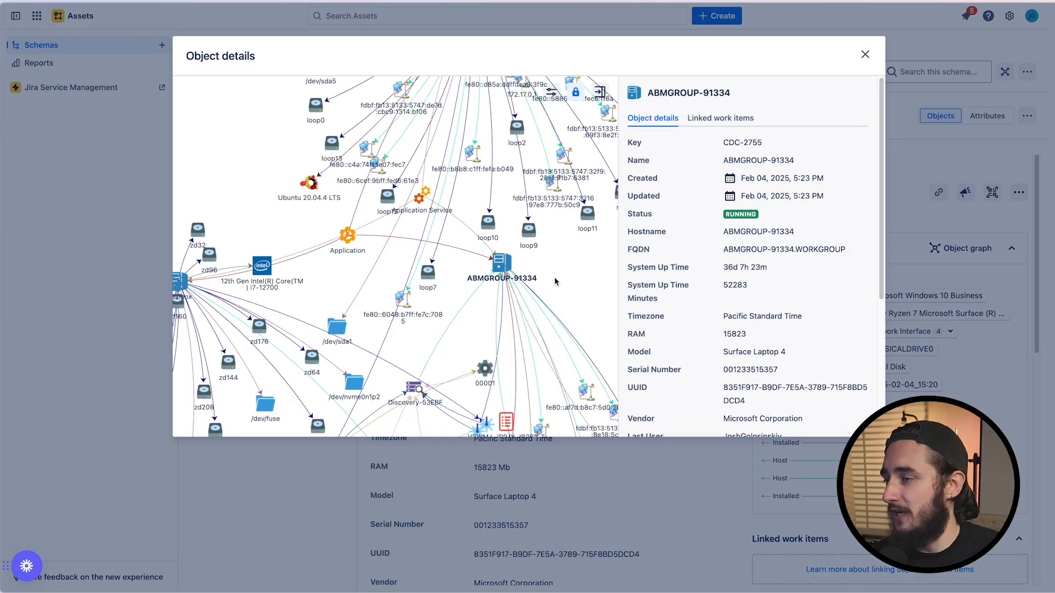
left_click_drag(556, 280, 591, 265)
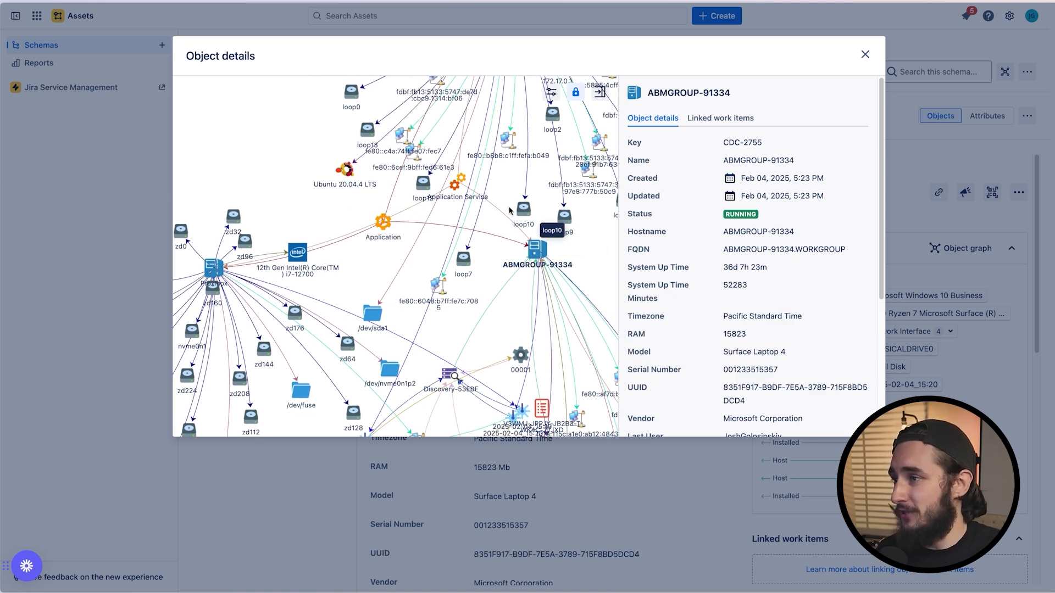
left_click_drag(504, 280, 617, 237)
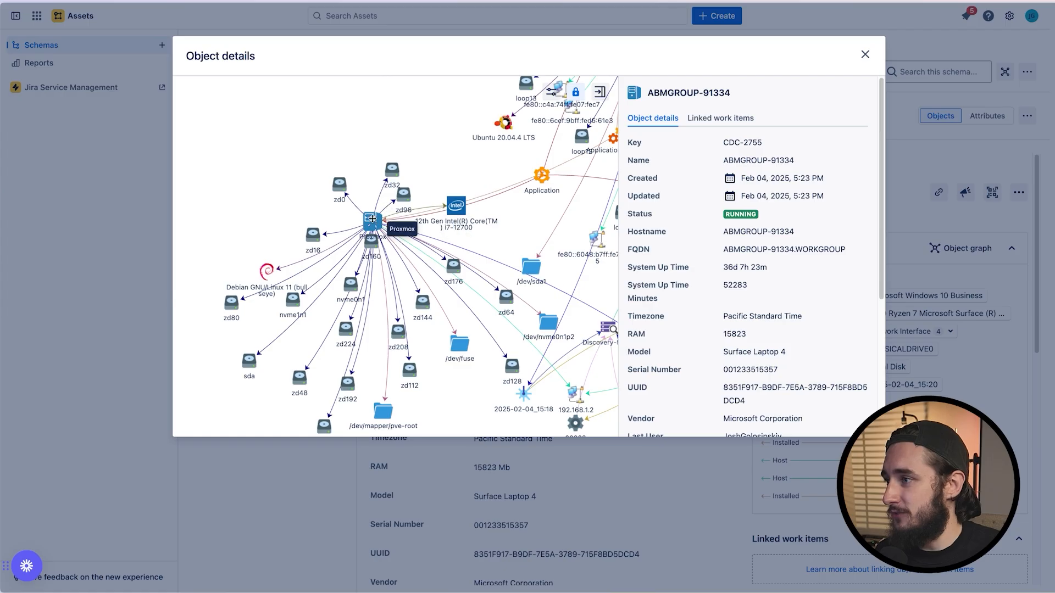
left_click_drag(372, 221, 238, 176)
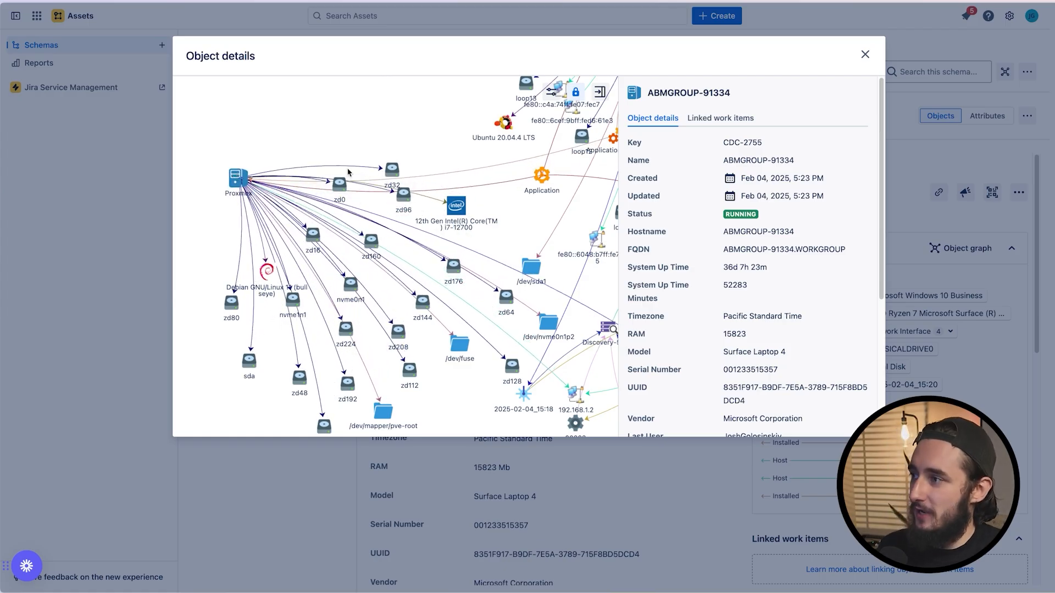
left_click_drag(328, 149, 300, 327)
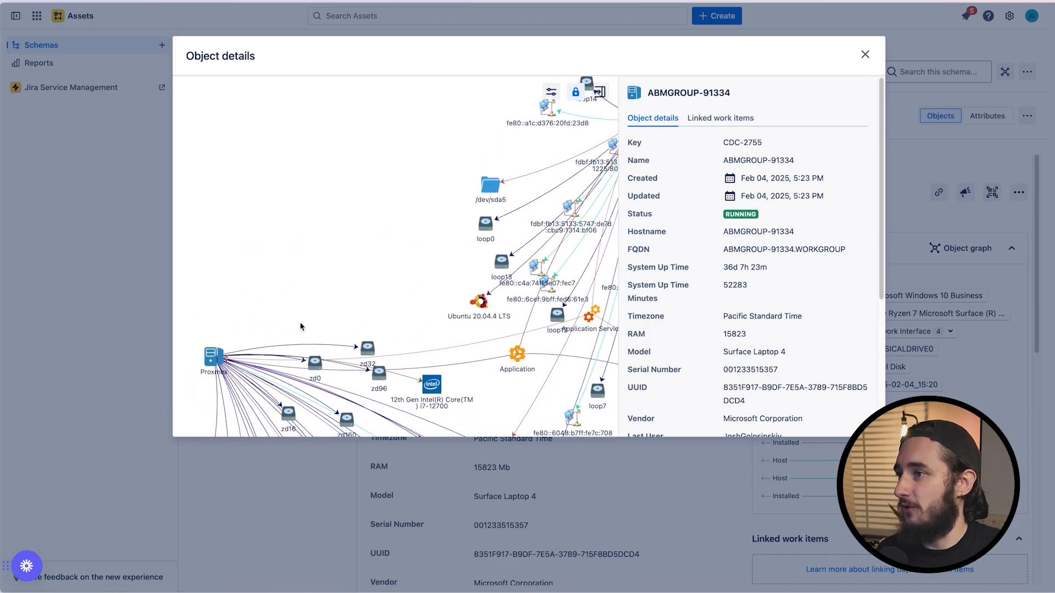
mouse_move(883, 117)
left_mouse_down()
mouse_move(874, 226)
mouse_move(864, 112)
left_mouse_up()
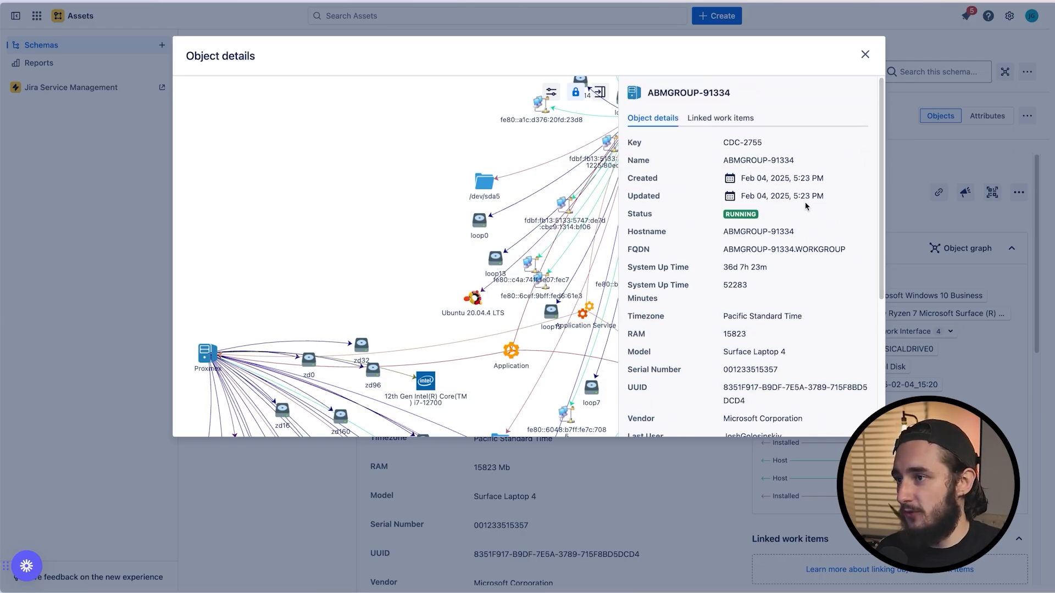
Review the ABMGROUP-91334 host's object details and check its linked work items
left_click_drag(877, 159, 883, 223)
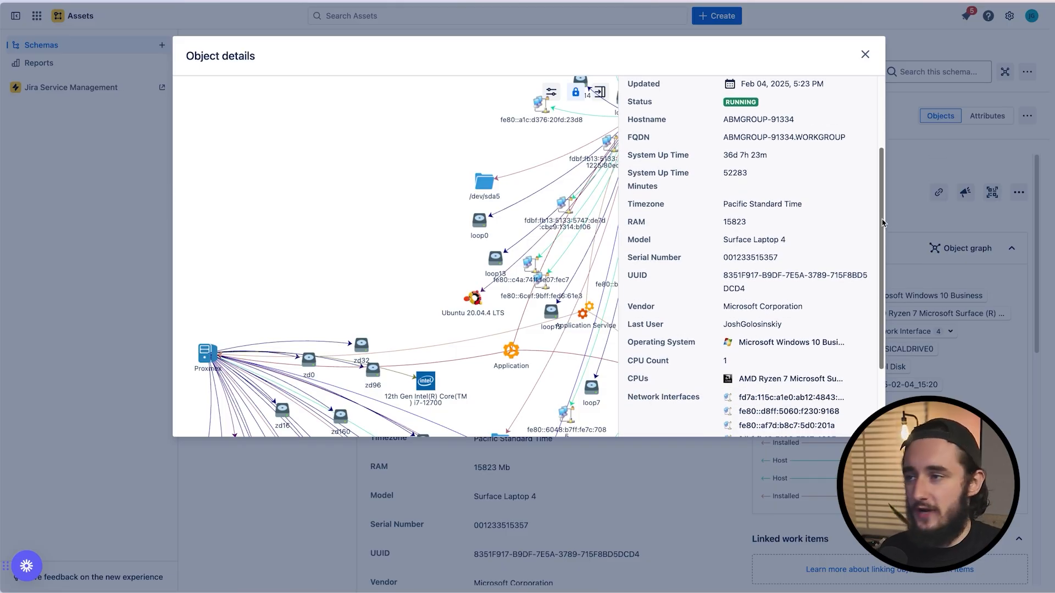
left_click_drag(883, 223, 881, 124)
left_click(728, 118)
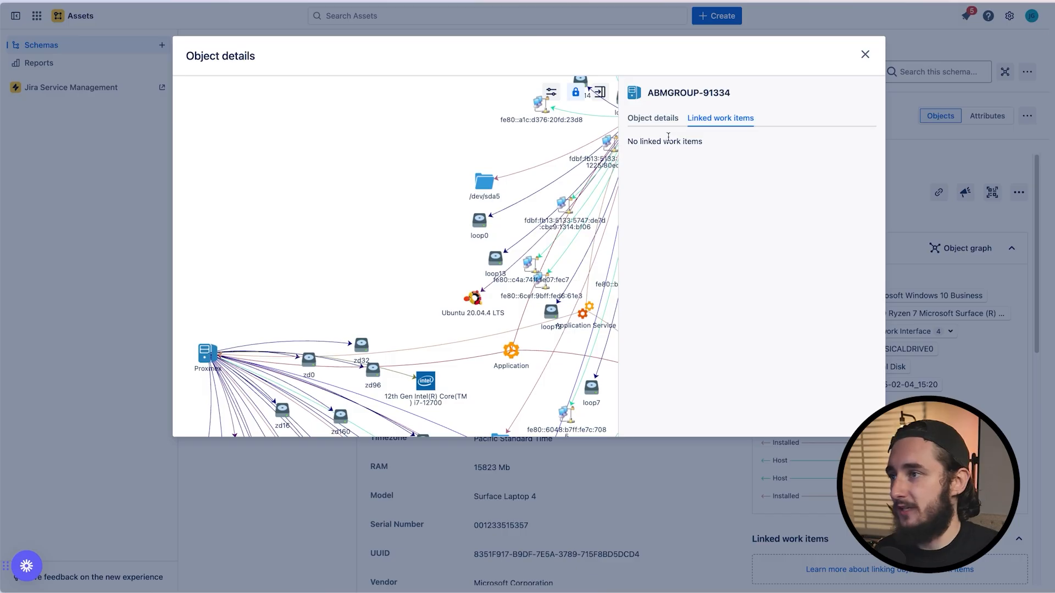
left_click(670, 121)
Pull the ABMGROUP-91334 node away from its linked objects in the object graph to inspect its references
scroll(520, 247, "down", 5)
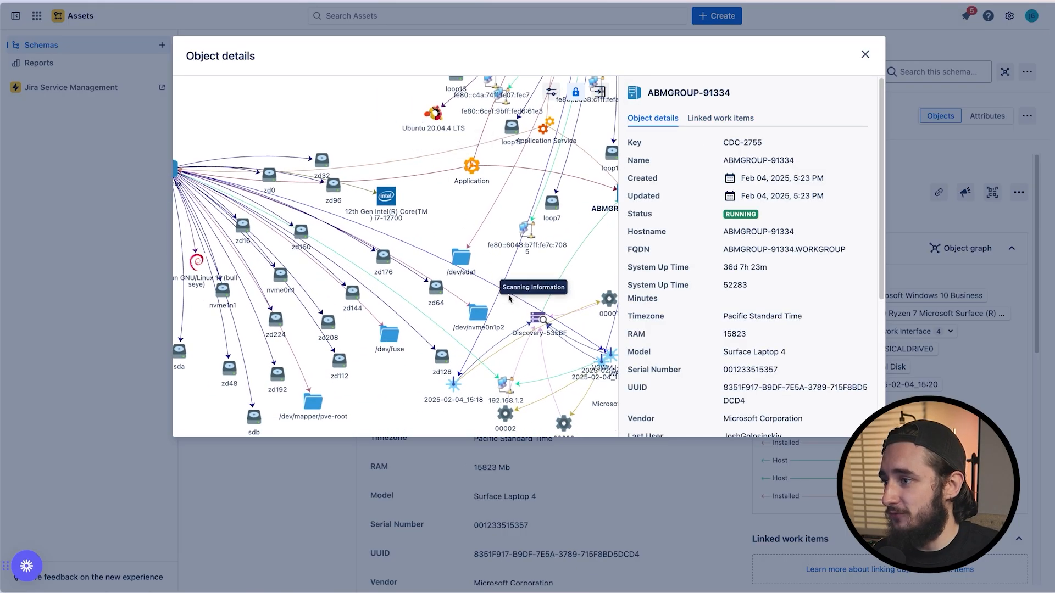
left_click_drag(523, 281, 369, 318)
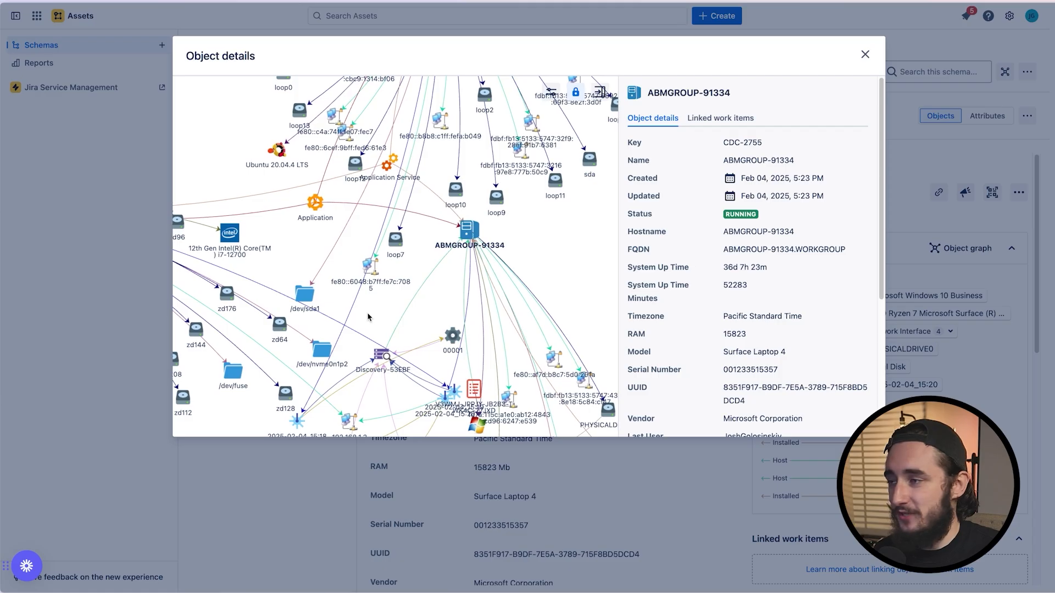
left_click_drag(471, 233, 611, 251)
left_click_drag(507, 277, 463, 241)
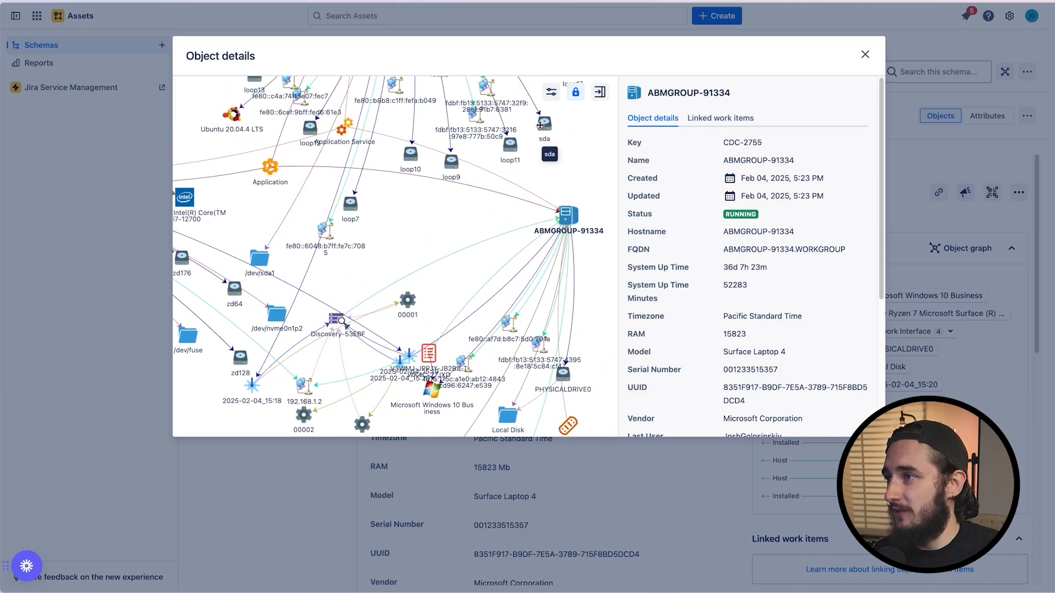
Set the object graph's reference depth to 2 and view the simplified graph around ABMGROUP-91334
left_click(552, 93)
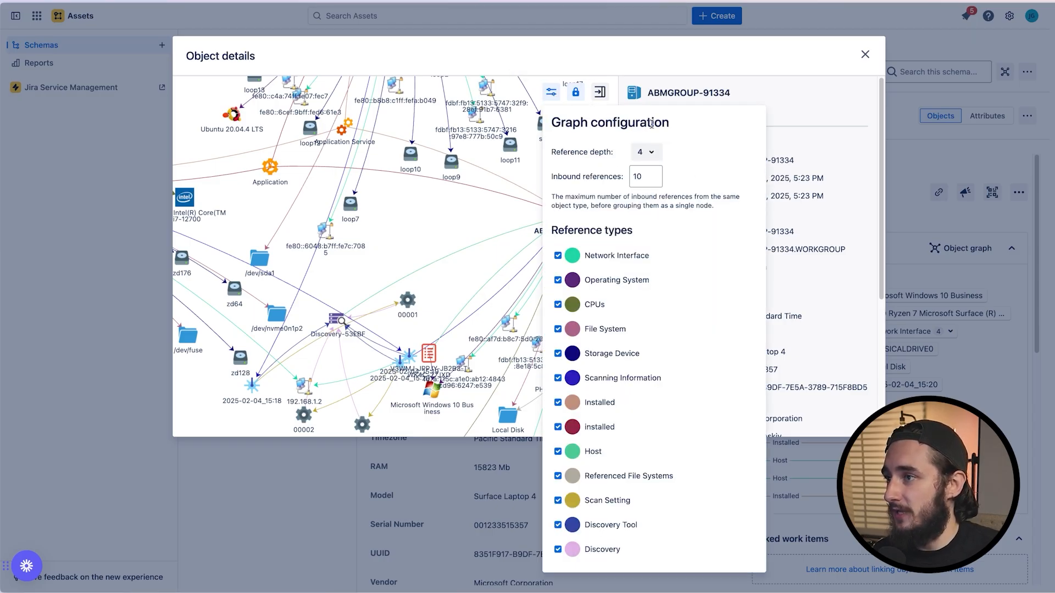
left_click(660, 156)
left_click(646, 199)
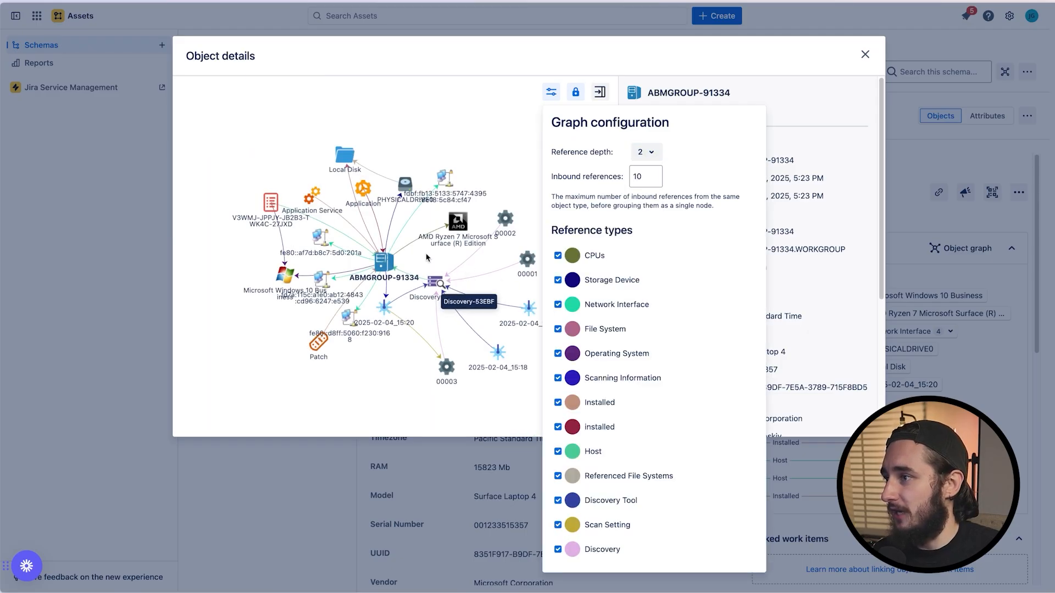
left_click_drag(360, 263, 378, 262)
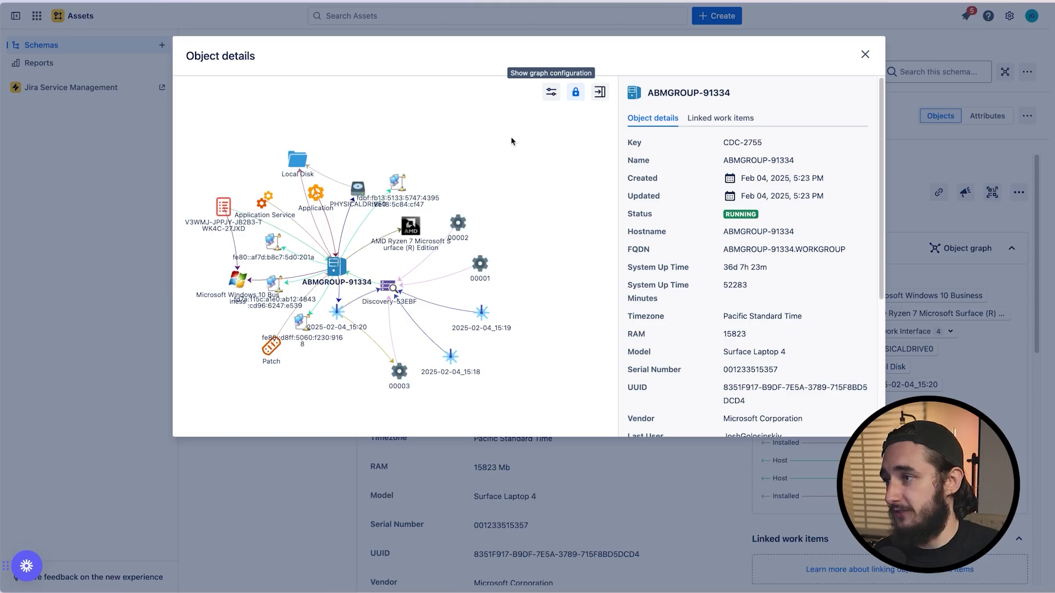
Turn off every reference type in the graph configuration, including Scan Setting, so only the ABMGROUP-91334 node remains
left_click(551, 91)
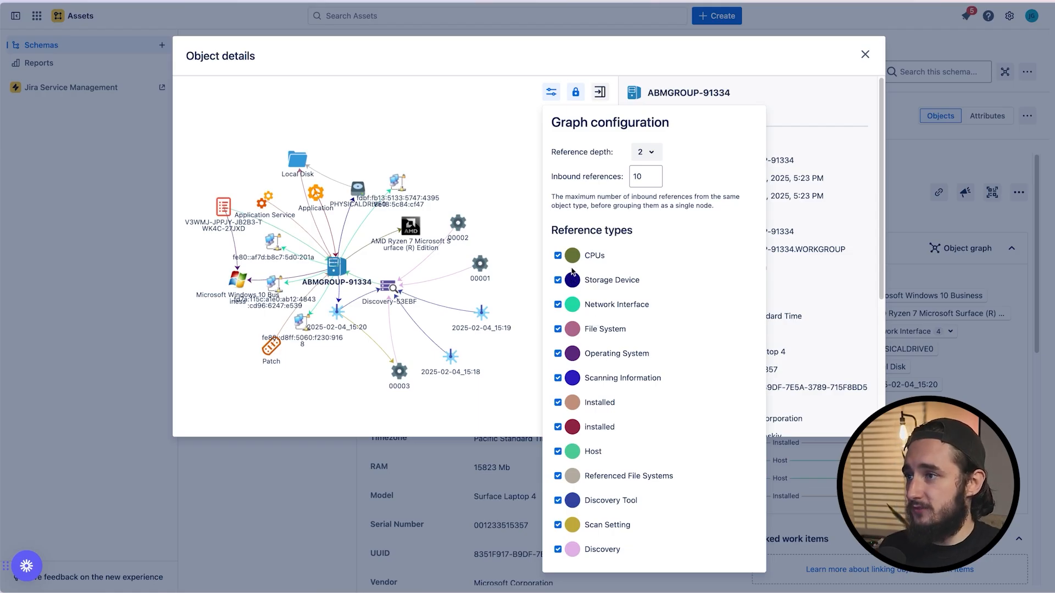
left_click(559, 550)
left_click(559, 523)
left_click(558, 525)
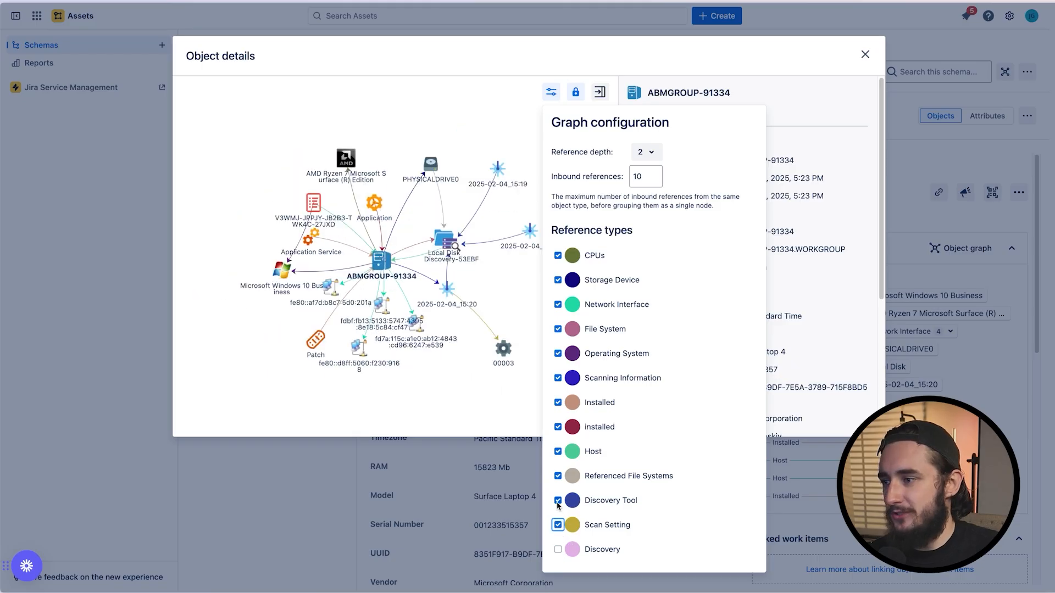
left_click(558, 501)
left_click(558, 476)
left_click(558, 451)
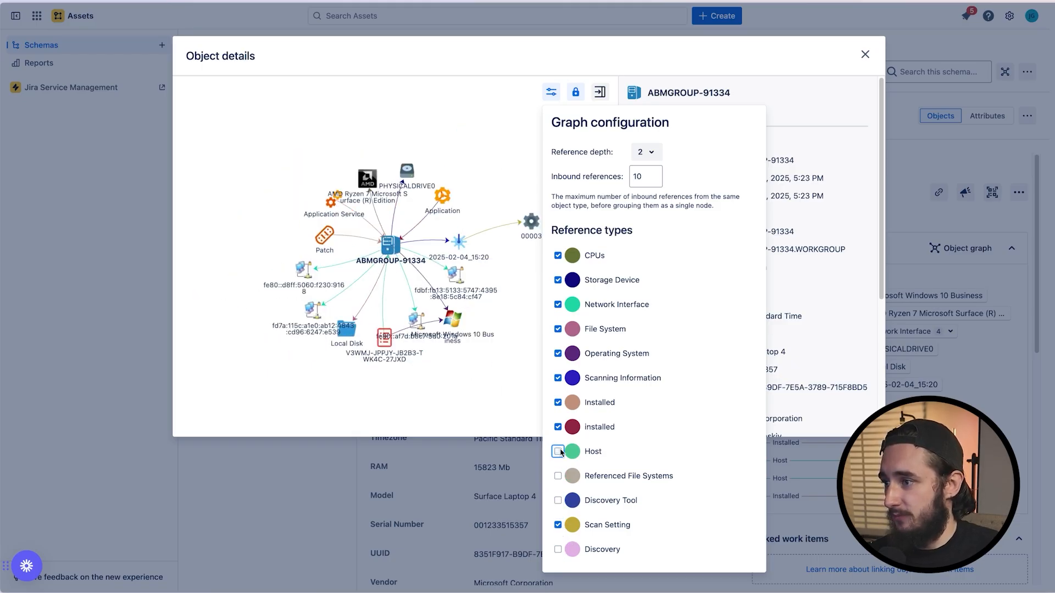
left_click(558, 427)
left_click(557, 402)
left_click(557, 378)
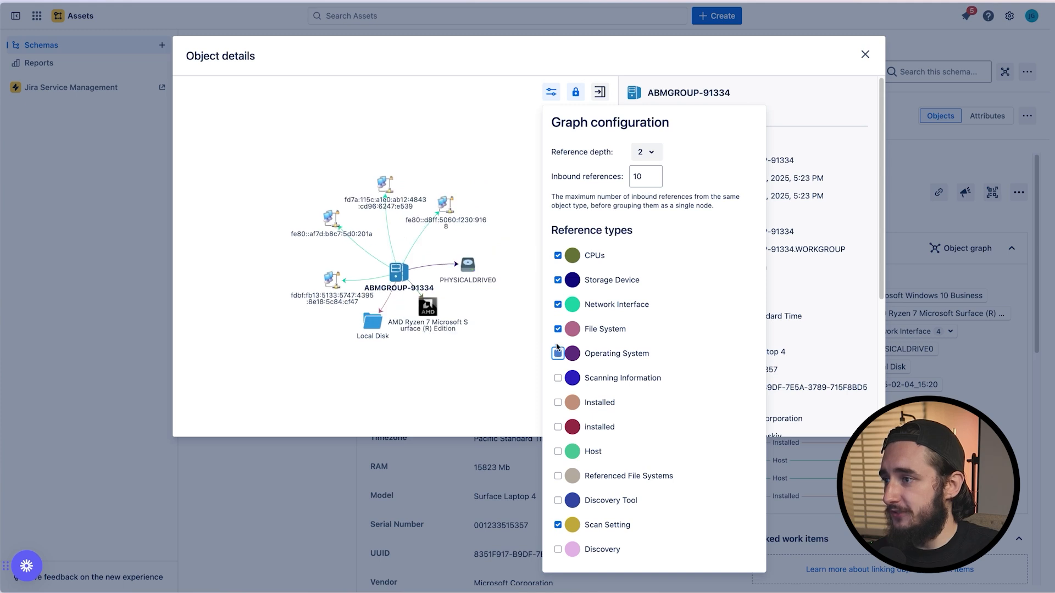
left_click(558, 353)
left_click(557, 330)
left_click(558, 305)
left_click(558, 280)
left_click(558, 256)
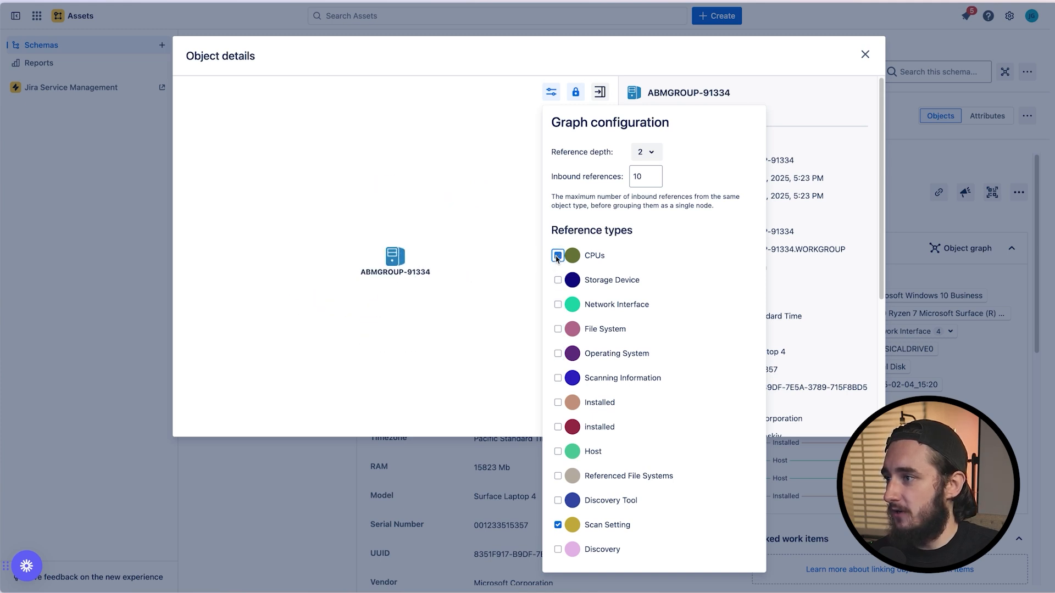
left_click(558, 525)
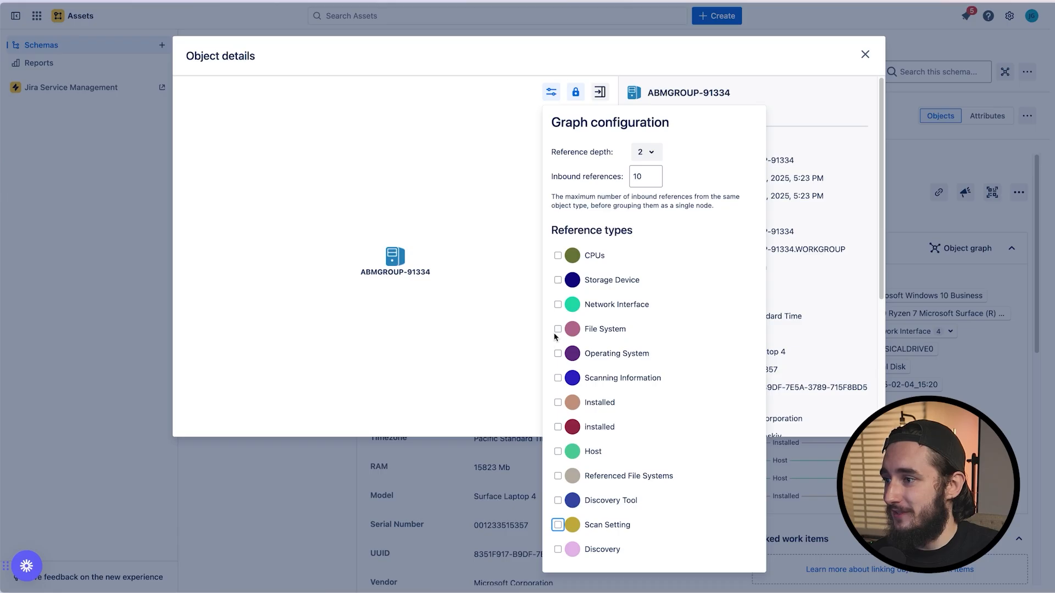
Show only the Network Interface references and spread the host and its network interface nodes apart
left_click(558, 305)
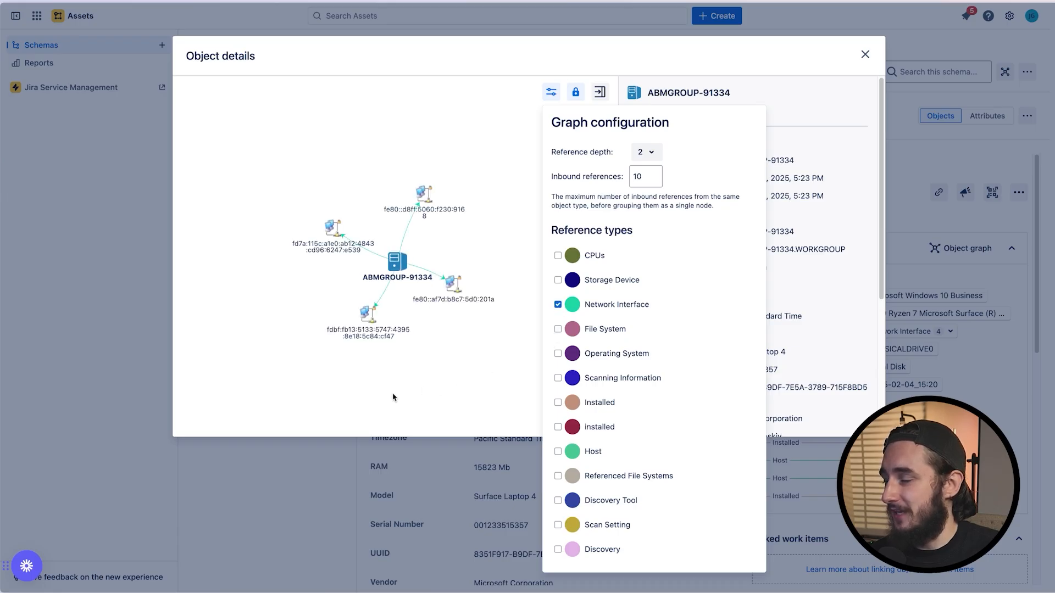
left_click(418, 392)
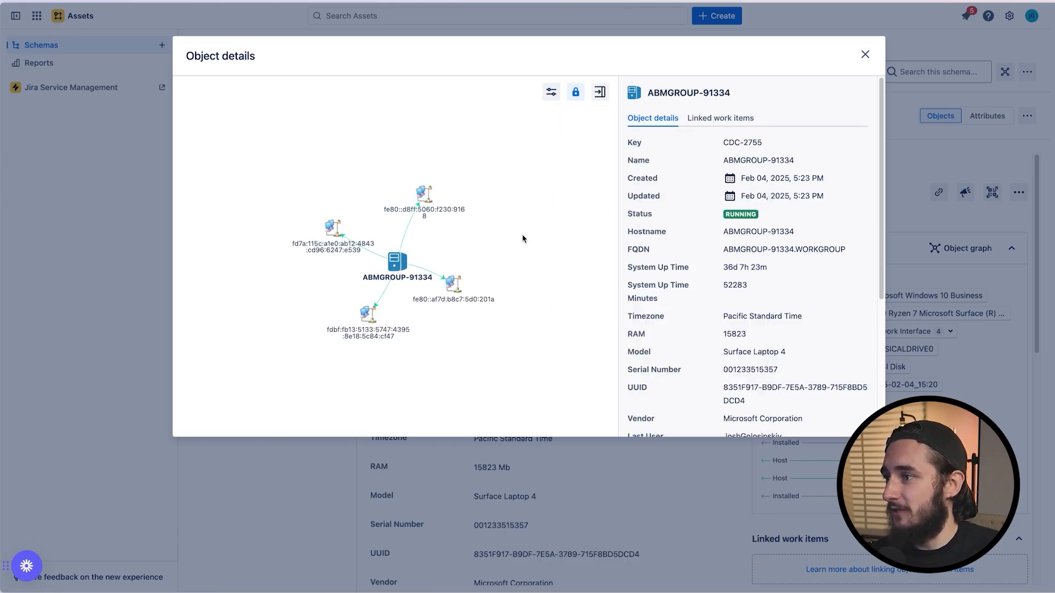
left_click_drag(397, 261, 519, 219)
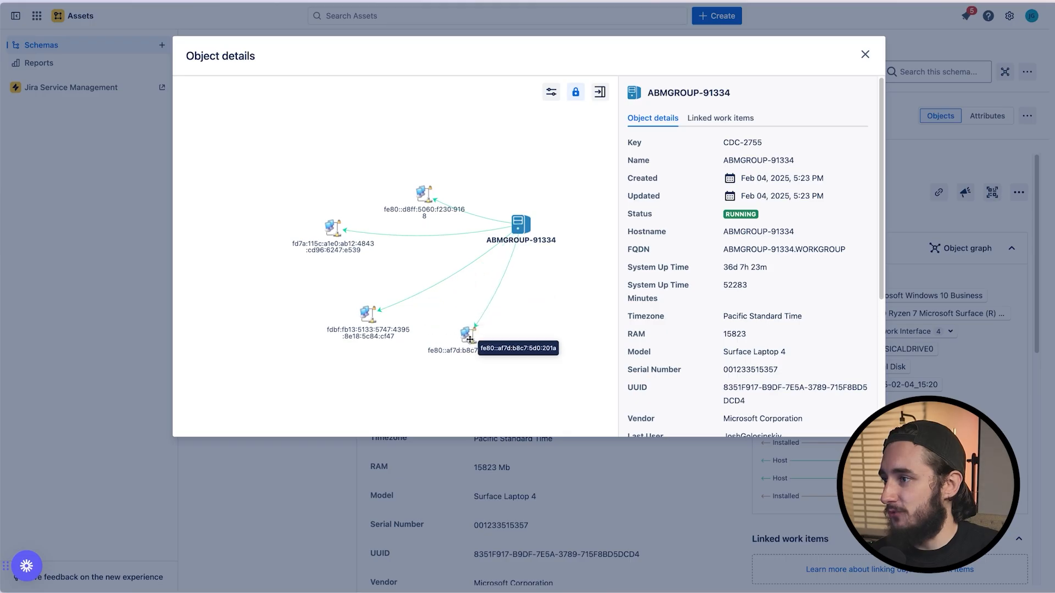
left_click_drag(429, 208, 377, 177)
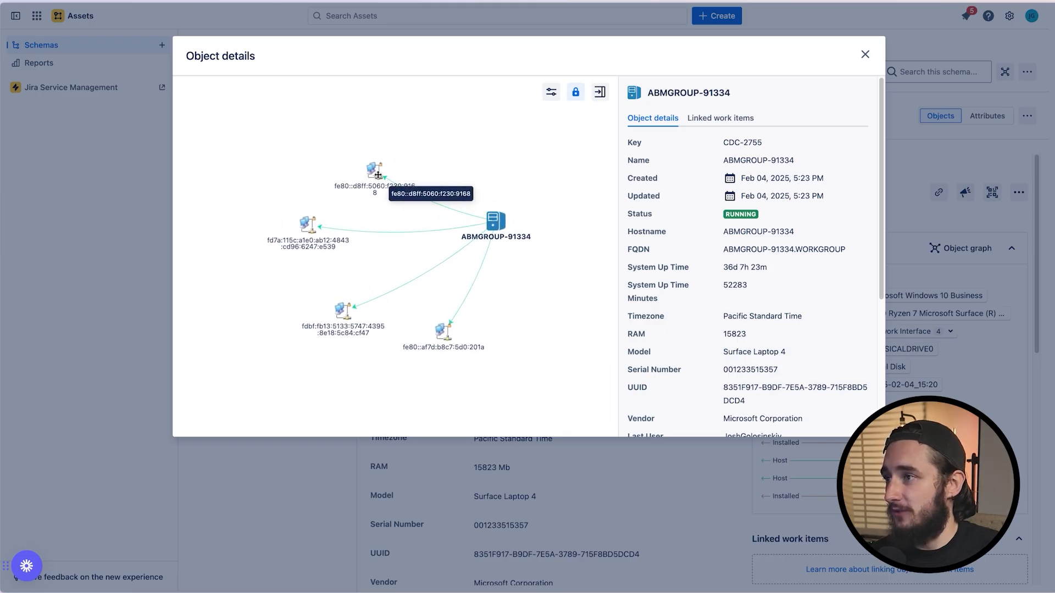
Set the object graph's reference depth to 3
left_click(550, 92)
left_click(646, 152)
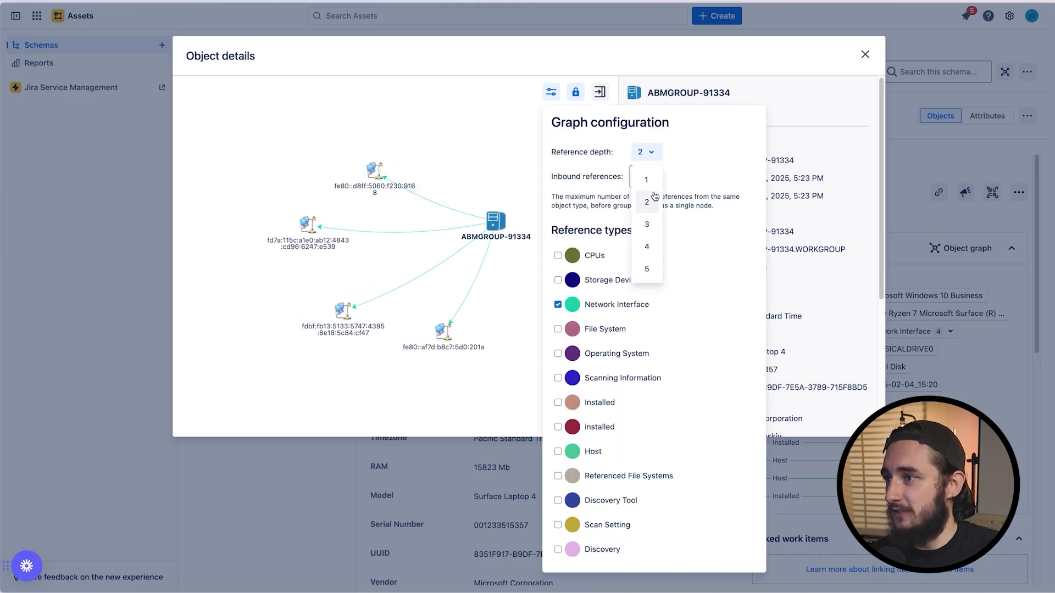
left_click(652, 222)
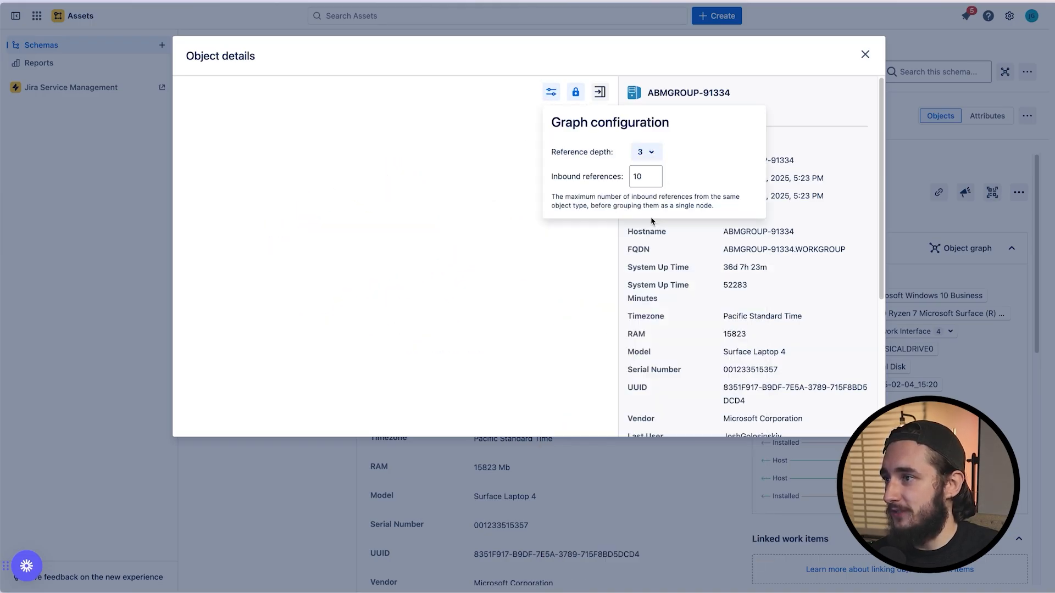
left_click(474, 192)
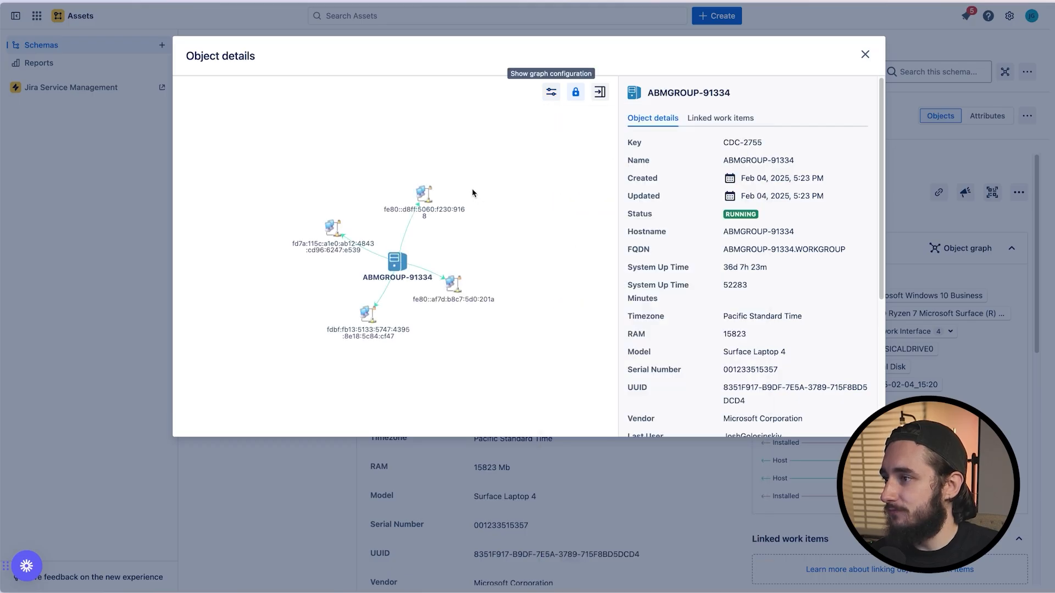
Add the CPUs and Operating System reference types to the object graph
left_click(551, 93)
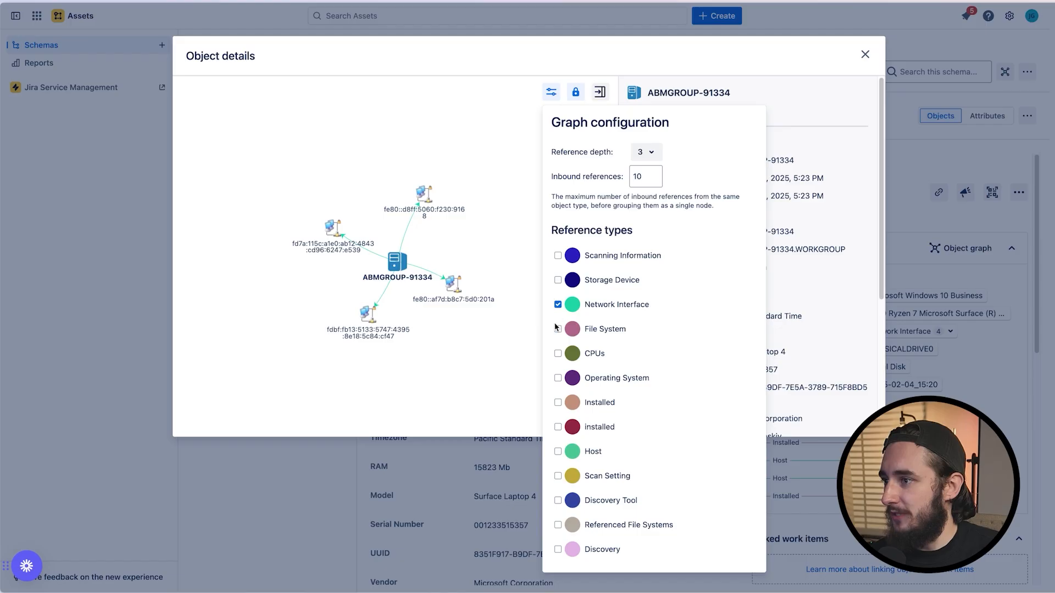
left_click(558, 354)
left_click(558, 379)
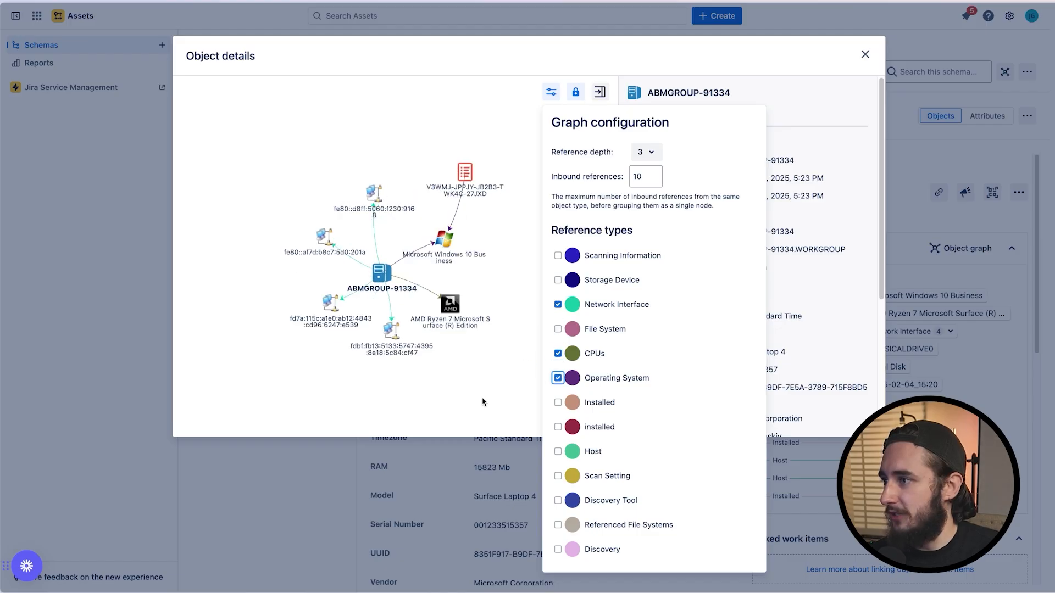
left_click(484, 340)
Spread out the host, network interface, AMD Ryzen CPU, Windows 10 and licence nodes so their connections are easy to trace
left_click_drag(390, 292, 256, 313)
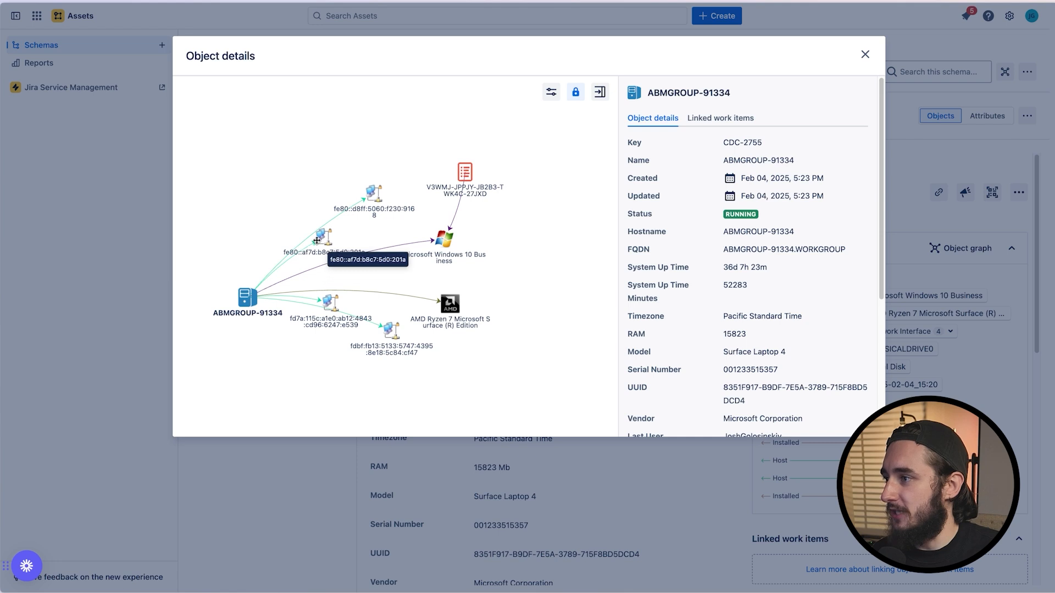
left_click_drag(323, 238, 283, 205)
left_click_drag(325, 307, 321, 349)
left_click_drag(391, 331, 390, 376)
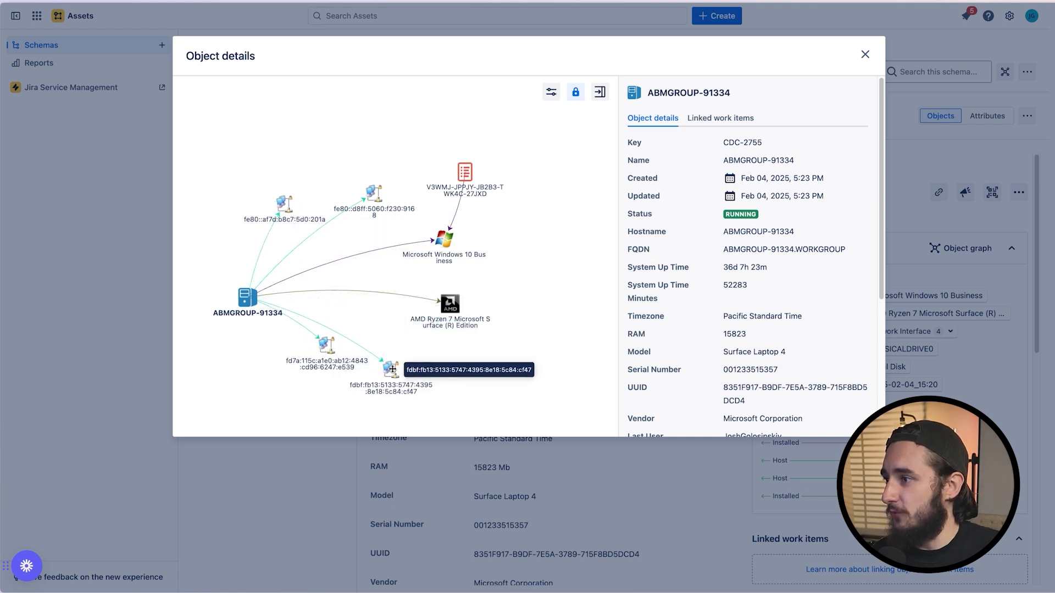
left_click_drag(446, 307, 467, 317)
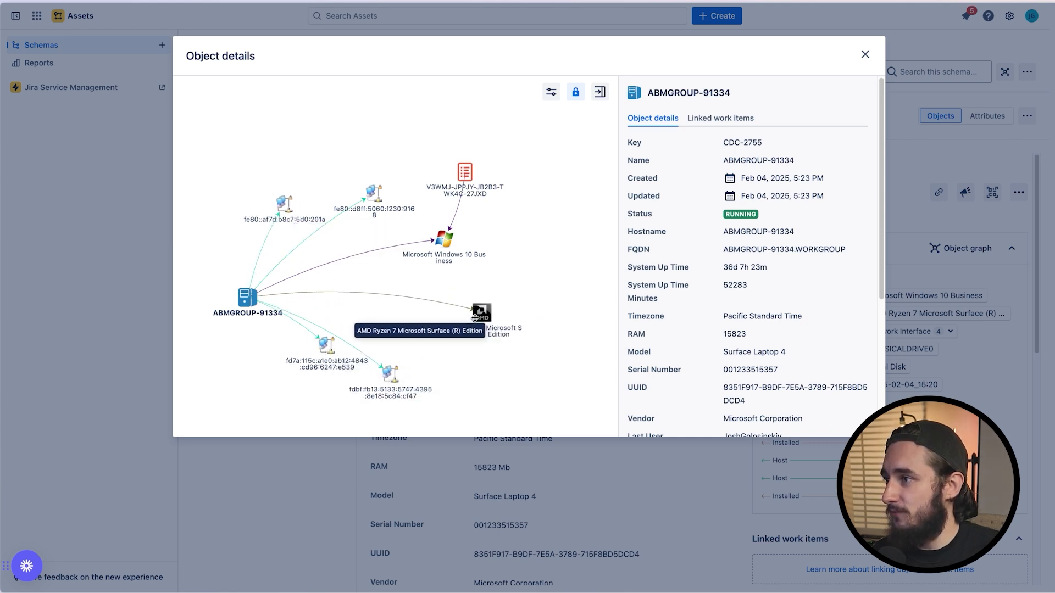
left_click_drag(445, 237, 506, 236)
left_click_drag(483, 188, 566, 165)
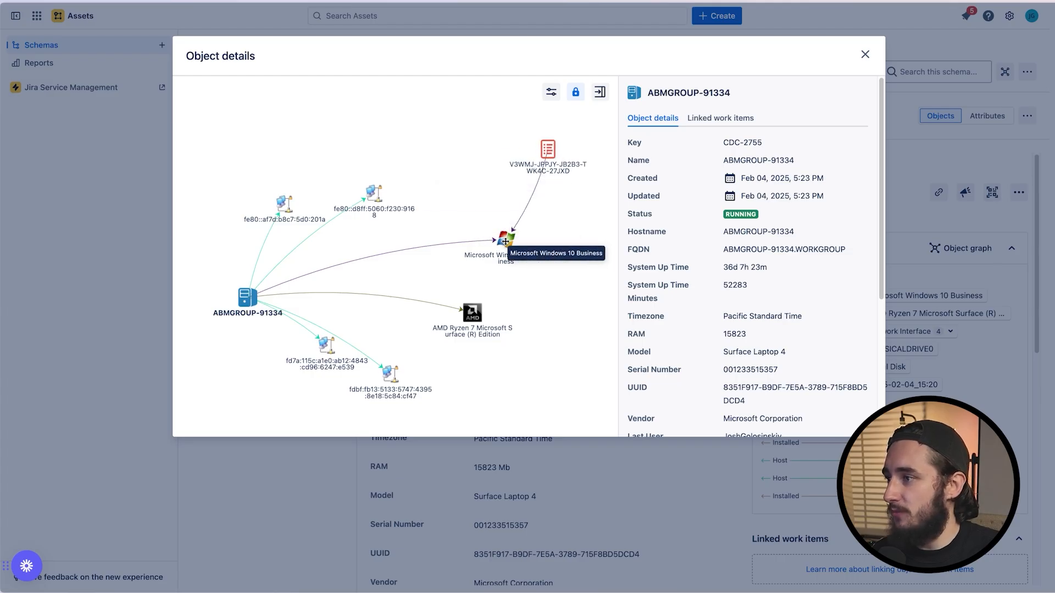
left_click_drag(456, 286, 455, 315)
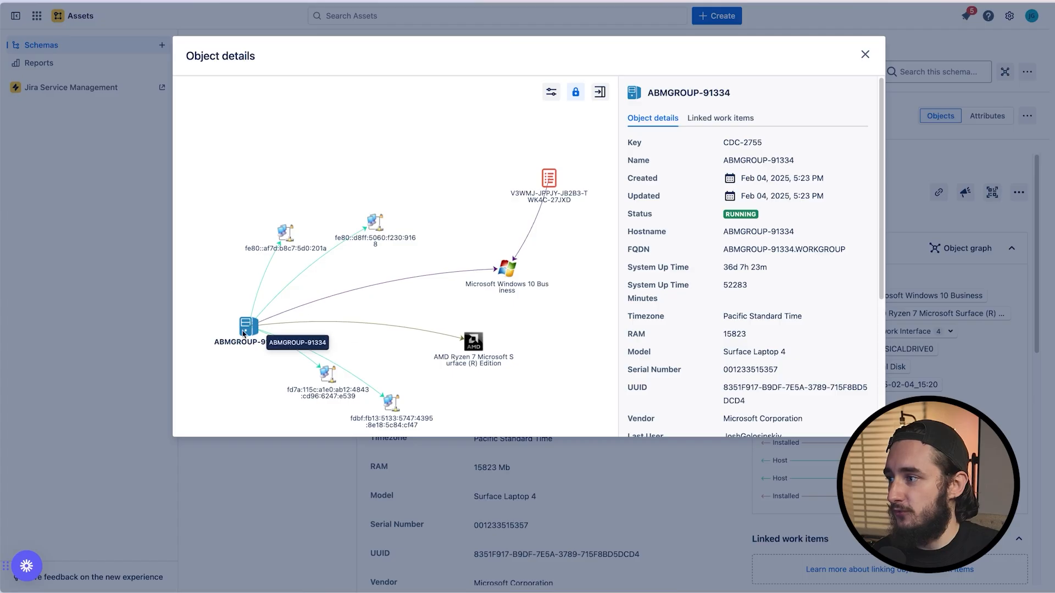
Set the graph's reference depth to 5 and place the ABMGROUP-91334 node below its linked objects
left_click(552, 93)
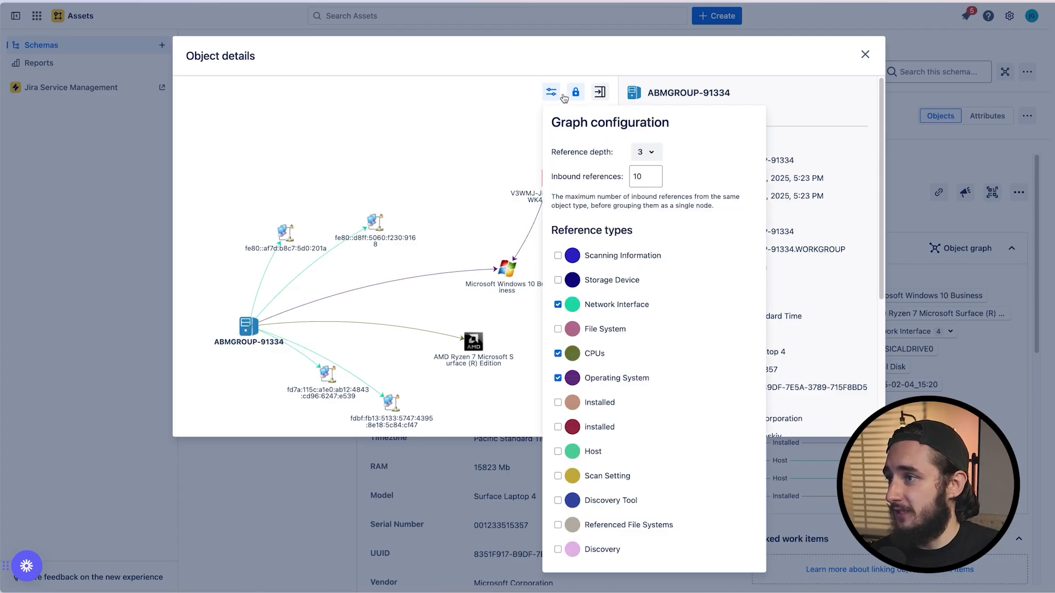
left_click(646, 152)
left_click(647, 268)
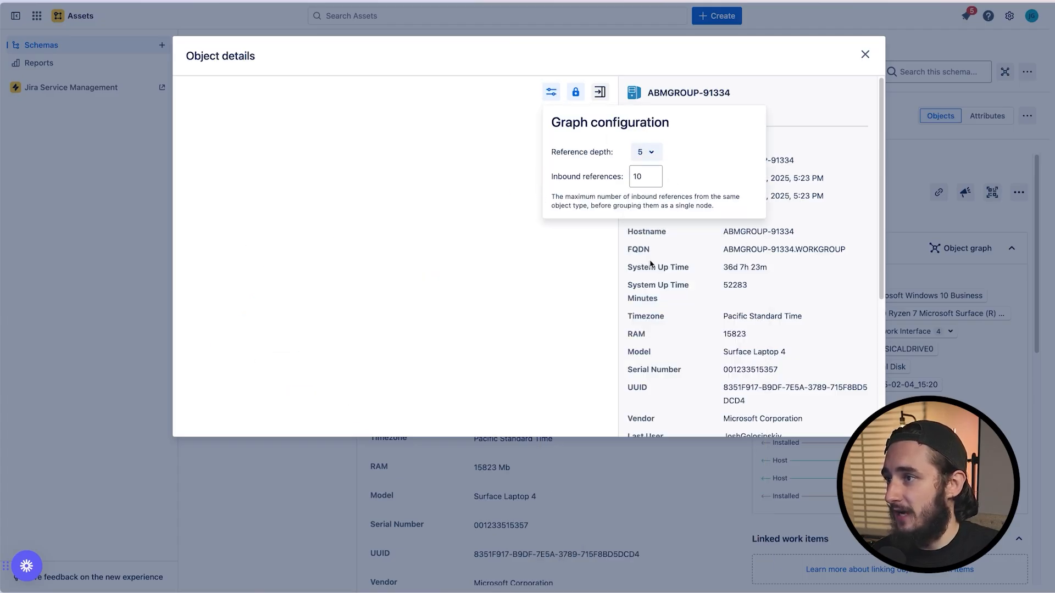
left_click(474, 194)
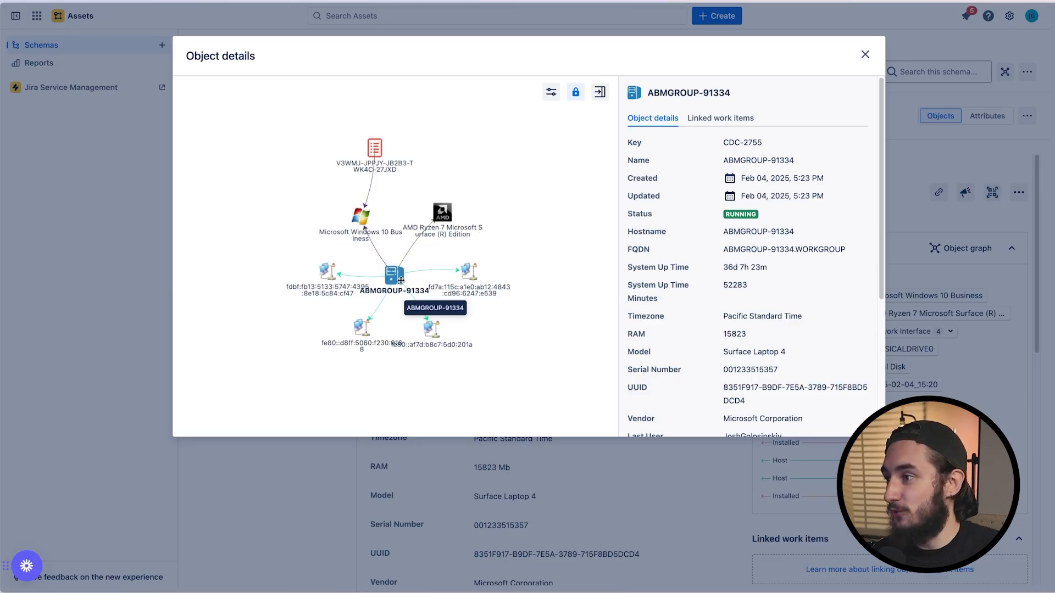
left_click_drag(395, 276, 411, 397)
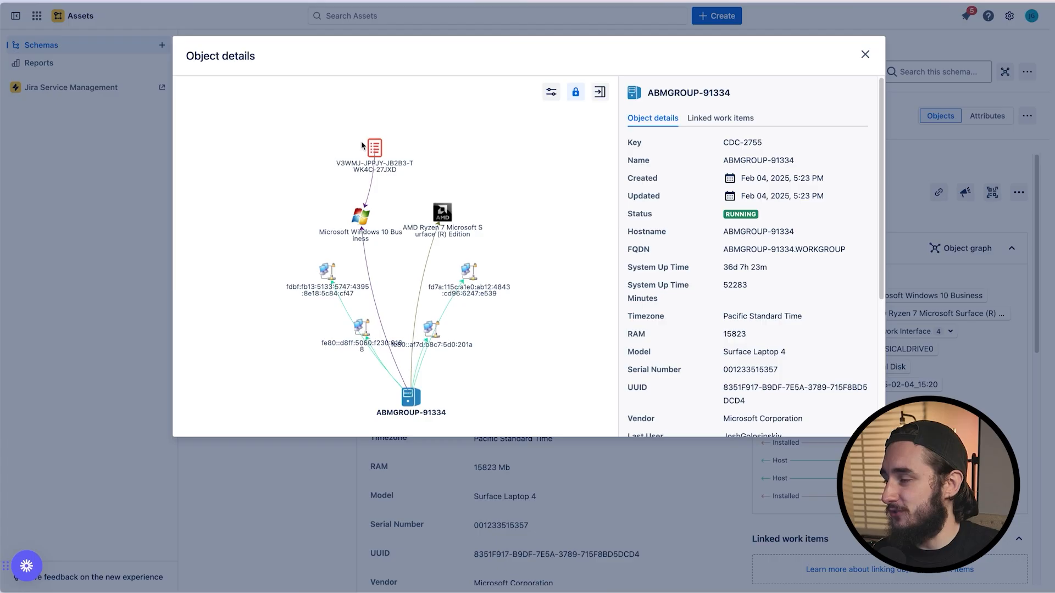
Turn off the Operating System, Network Interface and CPUs reference types and show only Host references
left_click(551, 92)
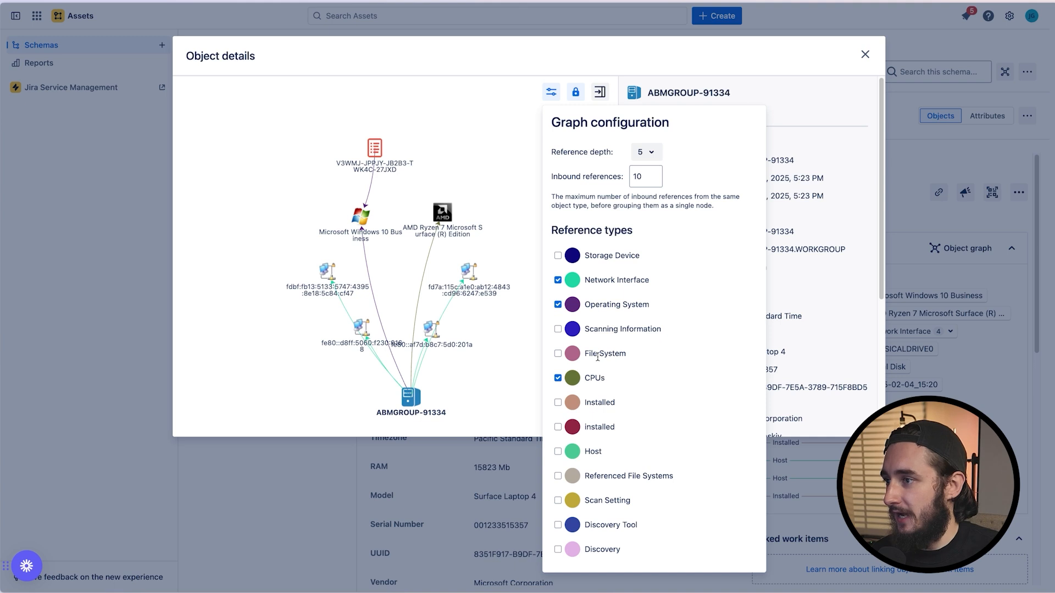
left_click(558, 304)
left_click(558, 280)
left_click(557, 378)
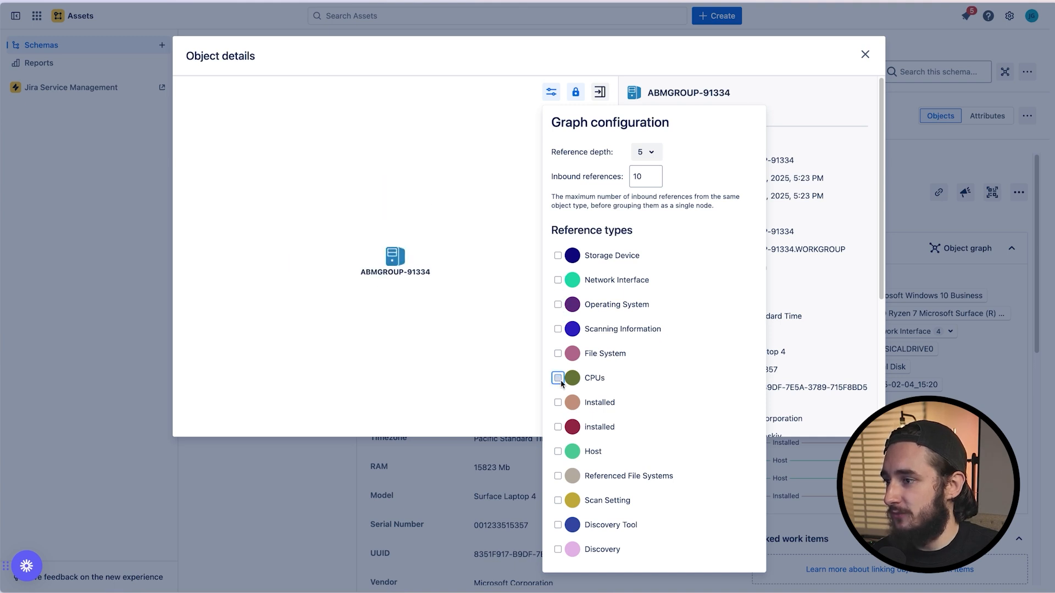
left_click(558, 451)
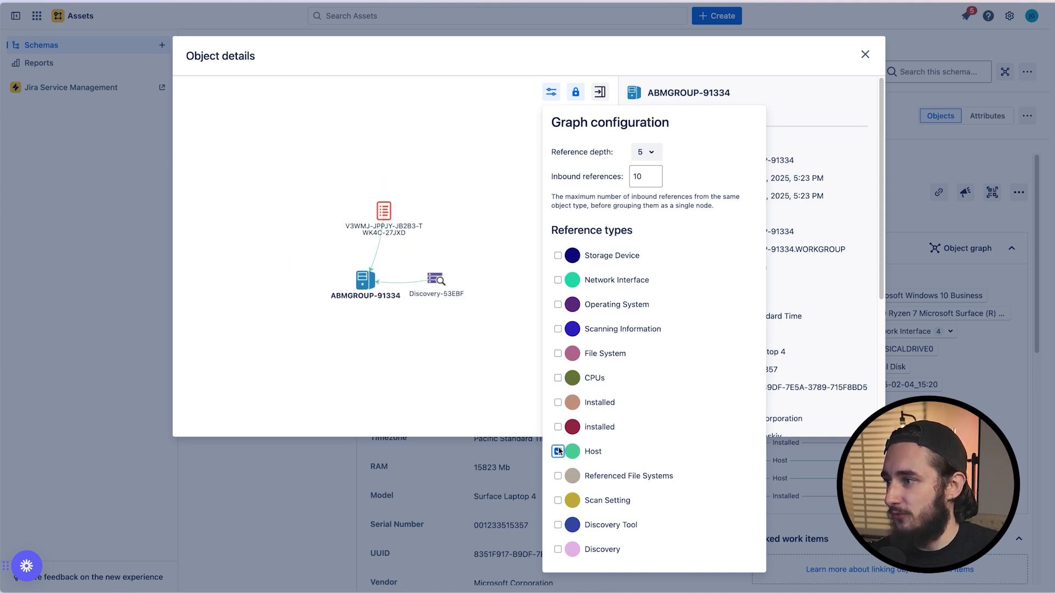
Add the Referenced File Systems, Scan Setting and Discovery Tool reference types to the object graph alongside Host
left_click(558, 476)
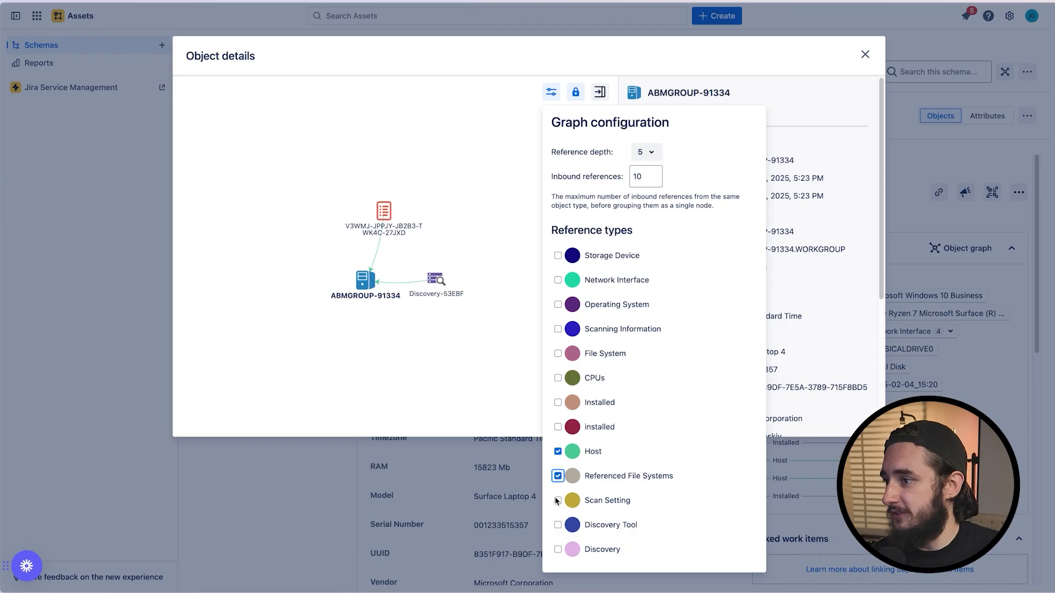
left_click(557, 500)
left_click(559, 526)
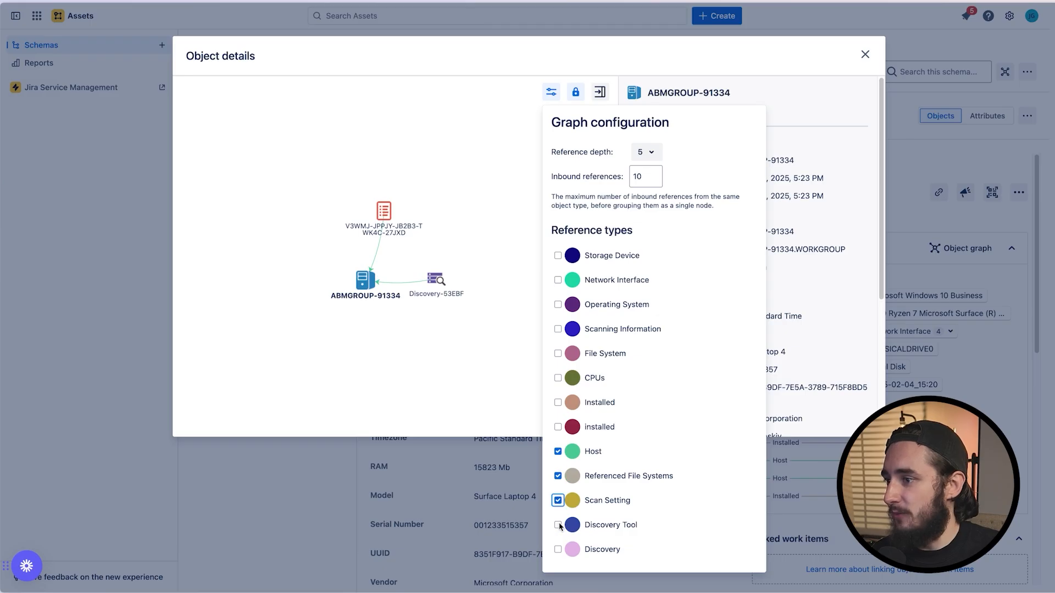
left_click(448, 404)
Separate the ABMGROUP-91334 host, licence, 2025-02-04_15:20 and 00003 nodes so their links do not cross in the graph
left_click_drag(354, 294, 236, 245)
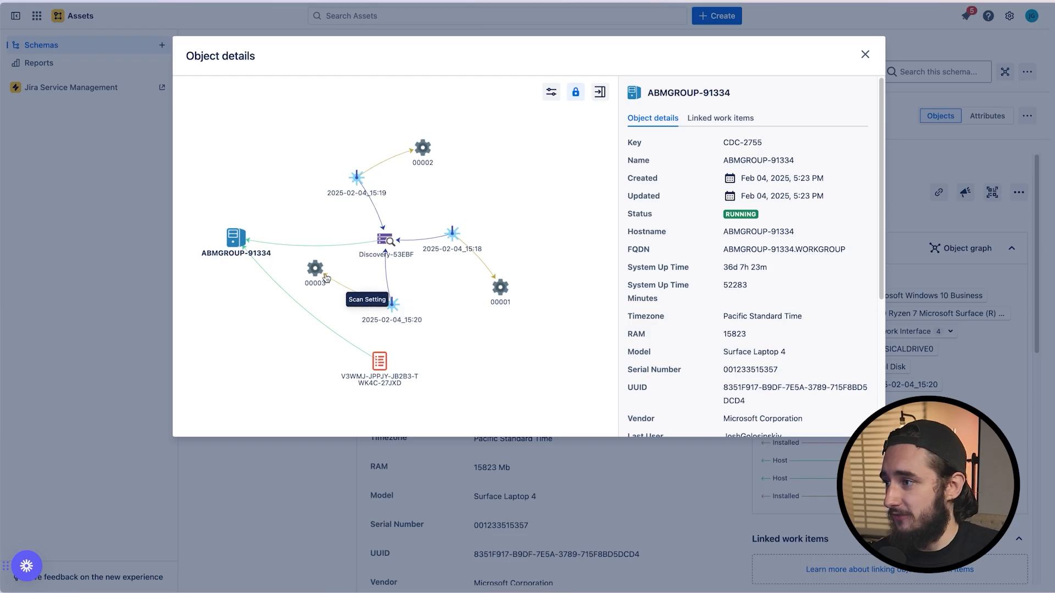
left_click_drag(316, 268, 450, 349)
left_click_drag(393, 305, 416, 304)
left_click_drag(378, 361, 329, 372)
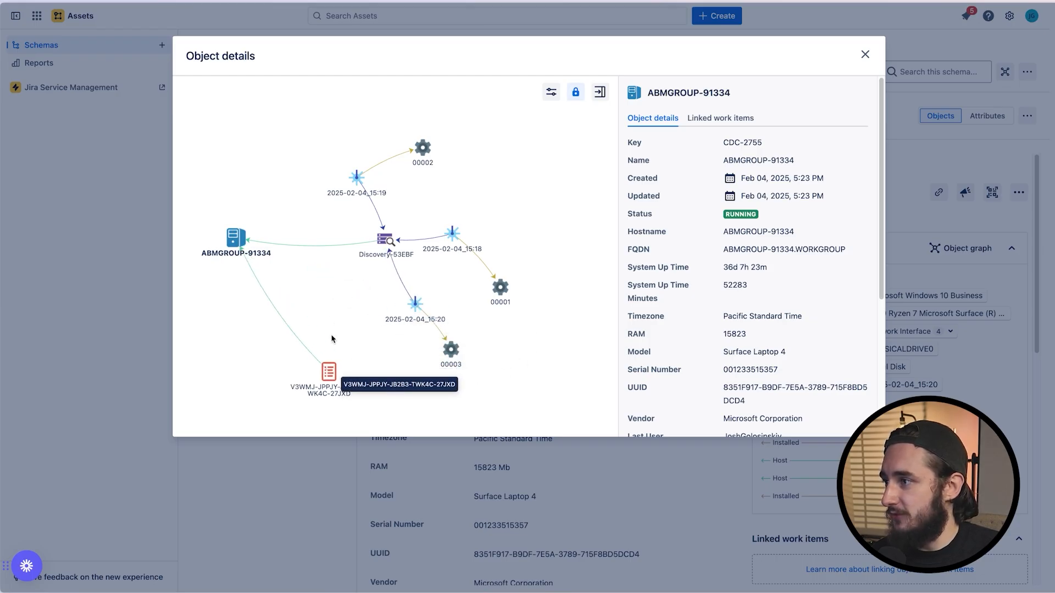
Fan out the scan nodes and scan settings 00001, 00002 and 00003 on the far side of Discovery-53EBF from the host
left_click_drag(406, 253, 381, 256)
left_click_drag(433, 323, 422, 323)
left_click_drag(472, 362, 489, 366)
left_click_drag(518, 299, 538, 246)
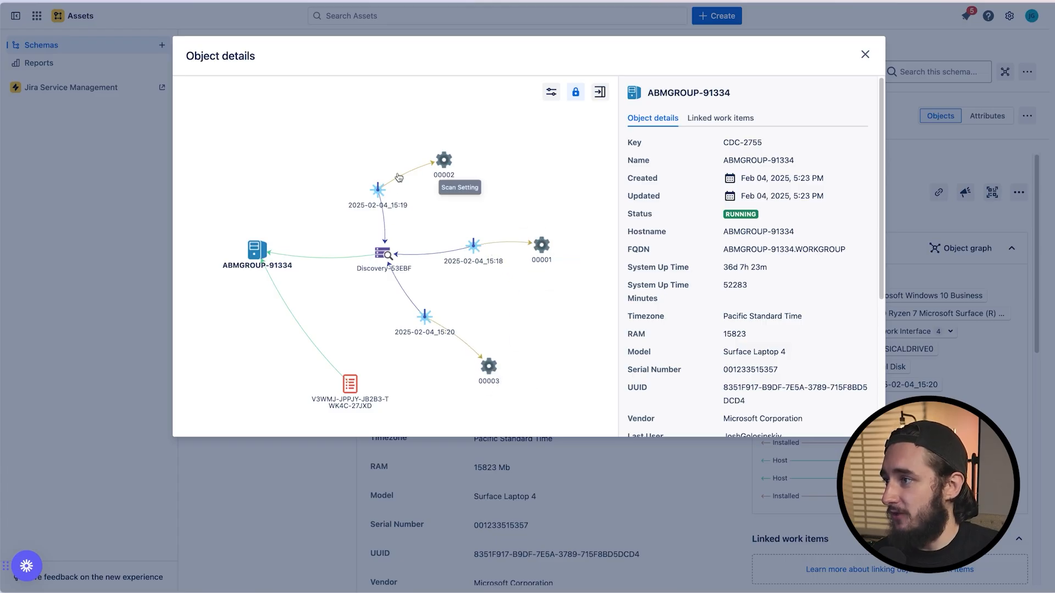
left_click_drag(426, 200, 473, 211)
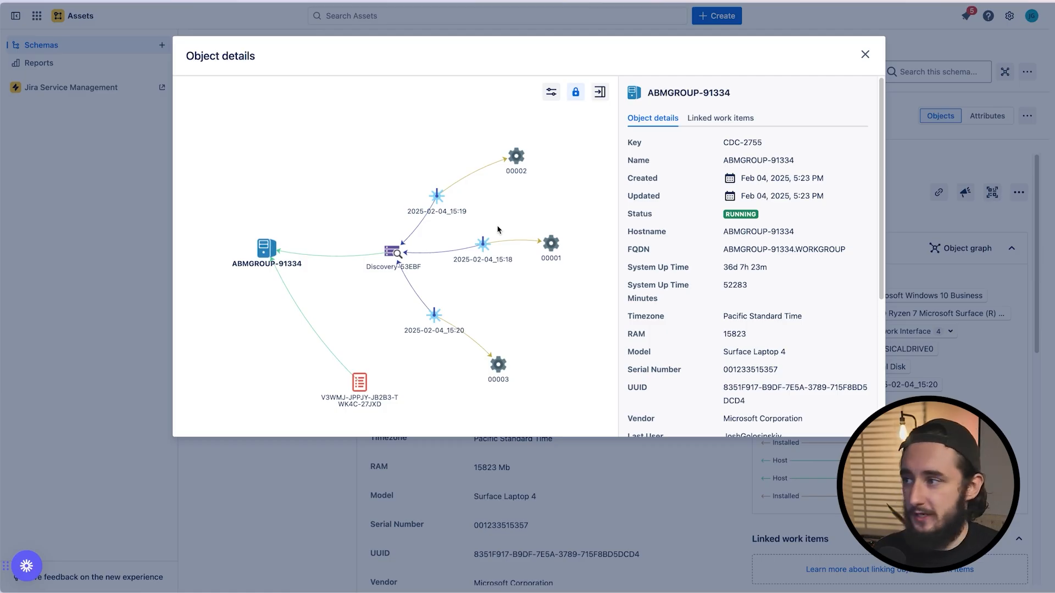
Review the graph's enabled reference types and bring the 00001, 2025-02-04_15:18, Discovery-53EBF and host nodes into a clearer chain
left_click(552, 92)
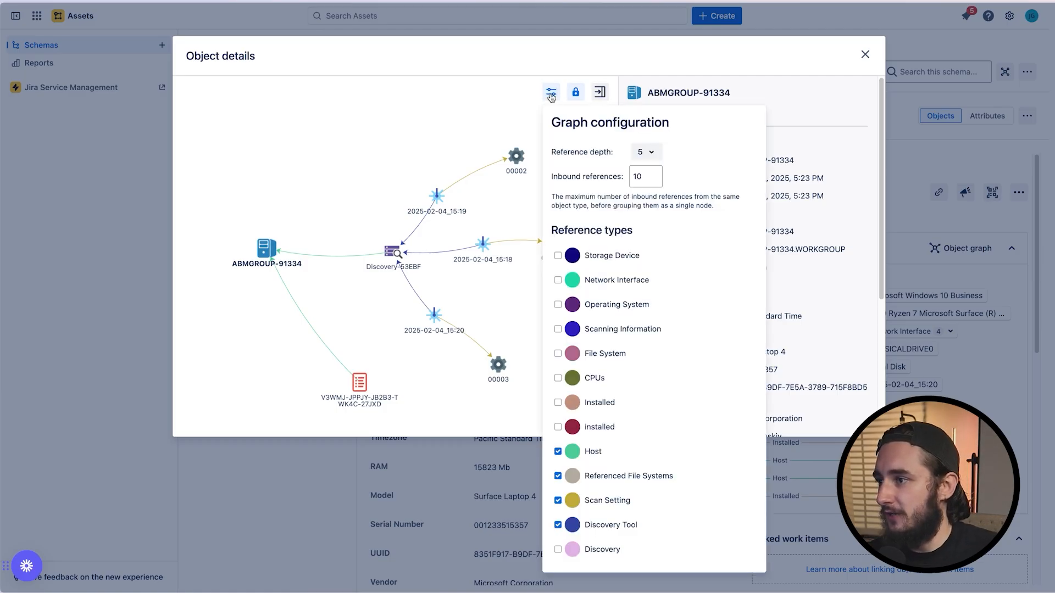
left_click(377, 137)
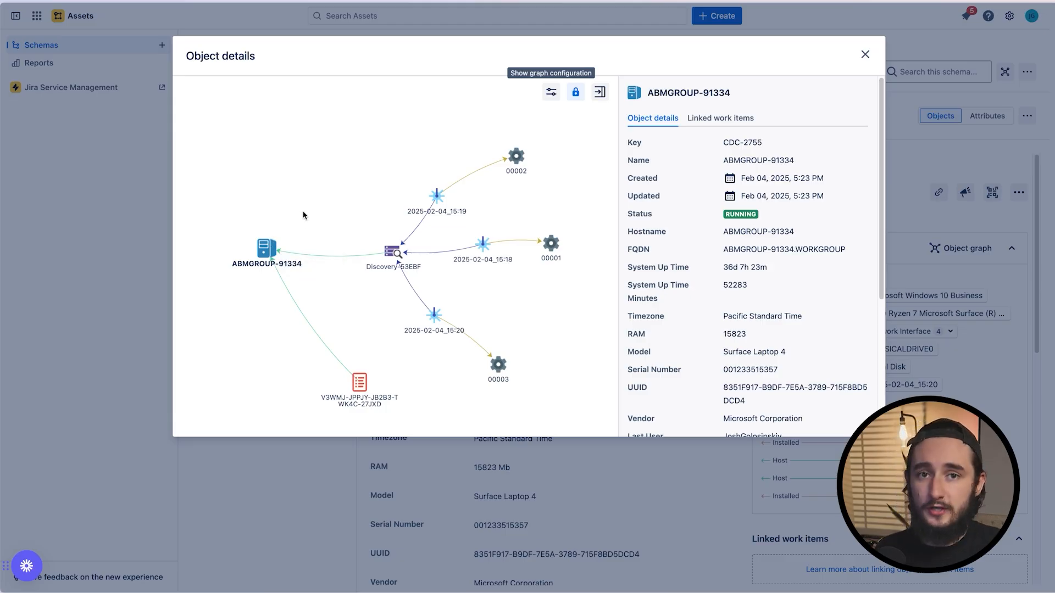
left_click_drag(555, 248, 587, 236)
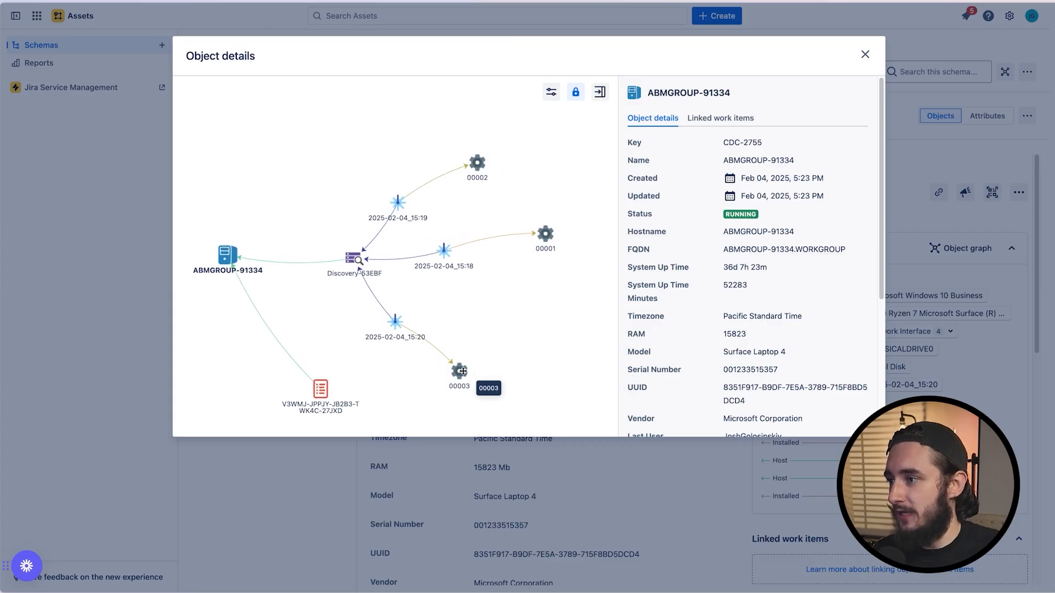
left_click_drag(444, 250, 448, 260)
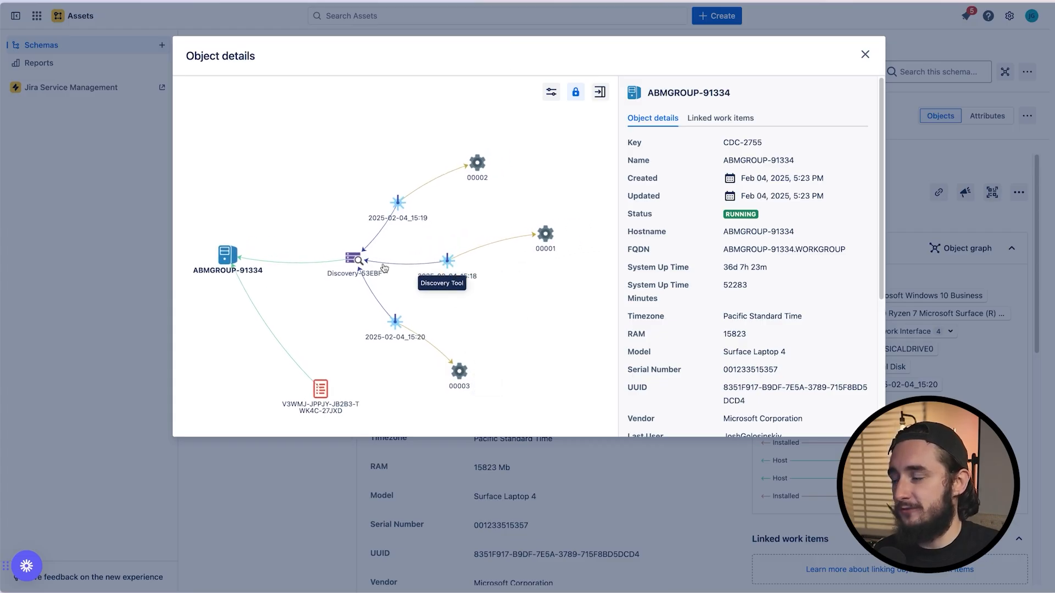
left_click_drag(357, 260, 361, 271)
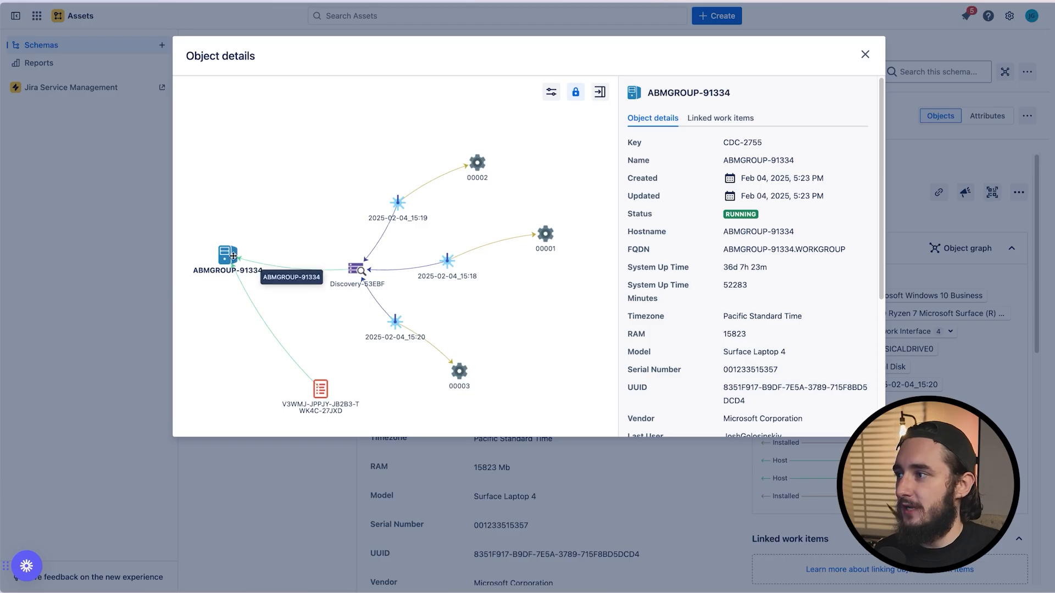
left_click_drag(234, 255, 286, 237)
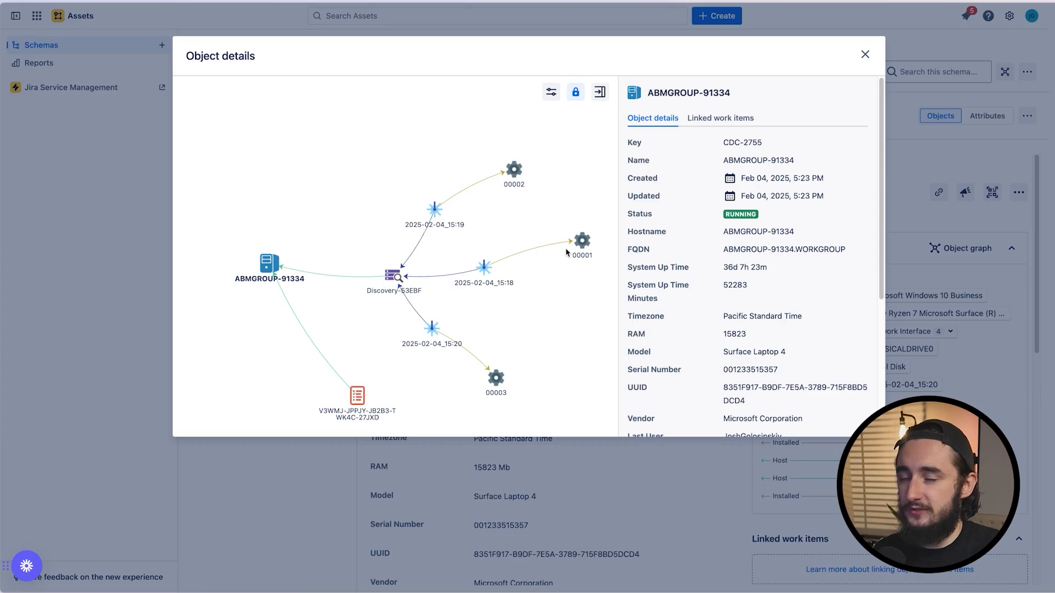
Stack scan settings 00002, 00001 and 00003 in one column and shift the 2025-02-04_15:20 and 15:18 scan nodes to match
left_click_drag(565, 303, 548, 287)
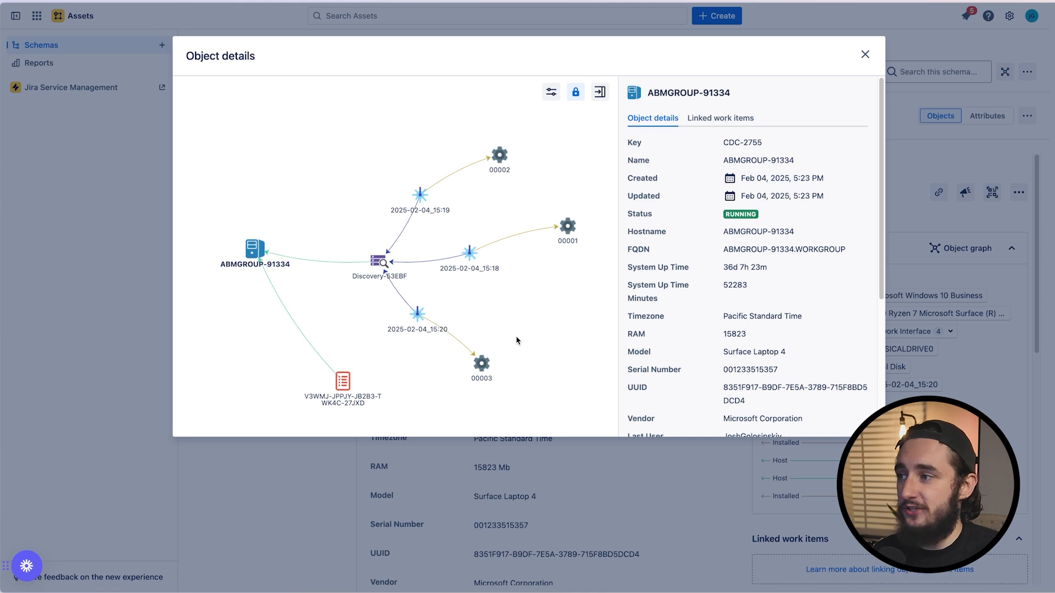
left_click_drag(519, 331, 497, 337)
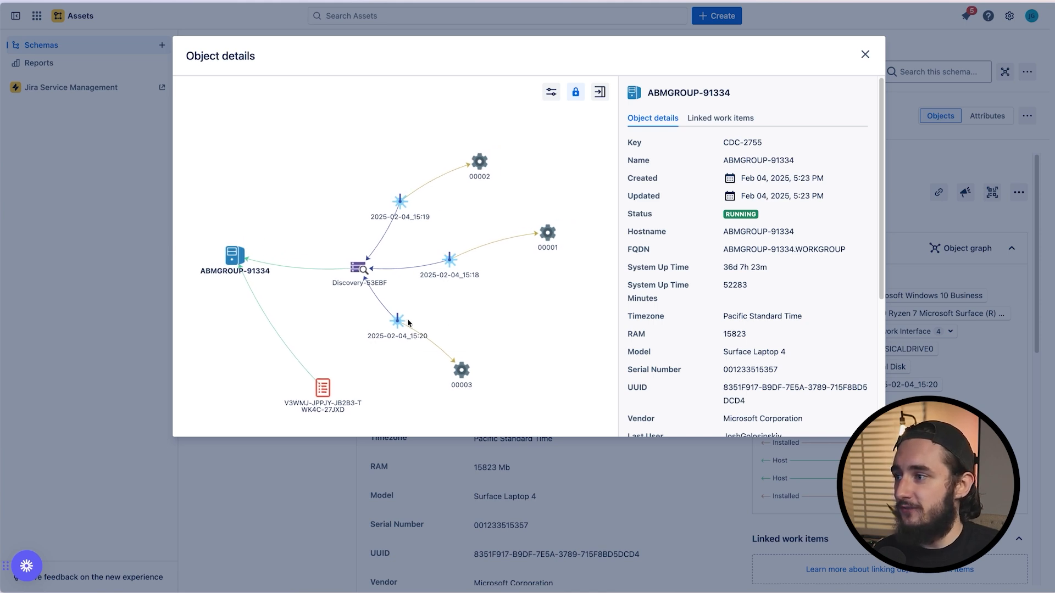
left_click_drag(400, 322, 438, 308)
left_click_drag(467, 365, 553, 304)
left_click_drag(480, 162, 545, 182)
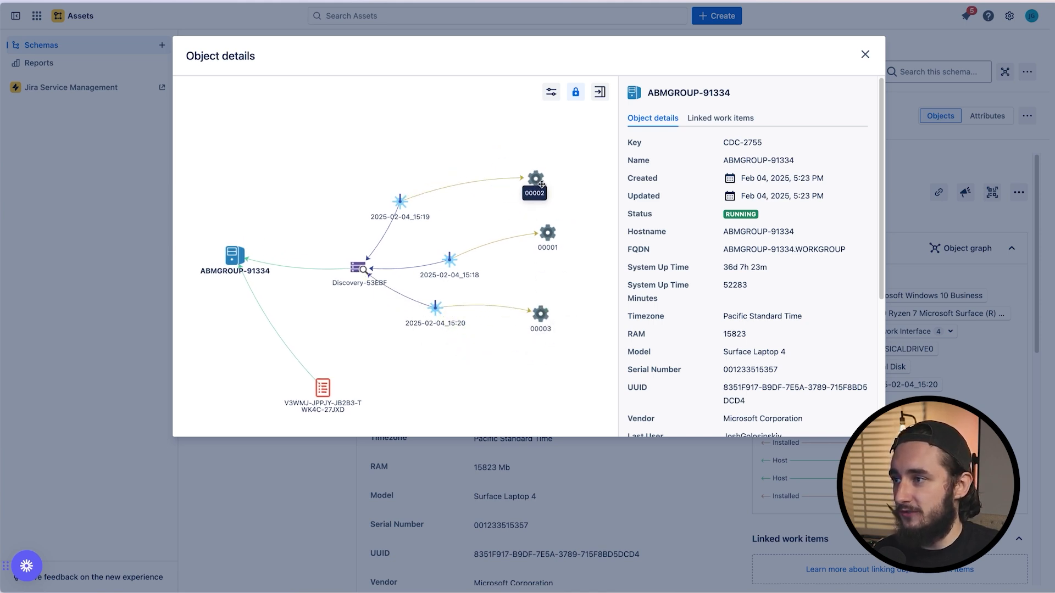
left_click_drag(546, 303, 549, 285)
left_click_drag(455, 266, 452, 256)
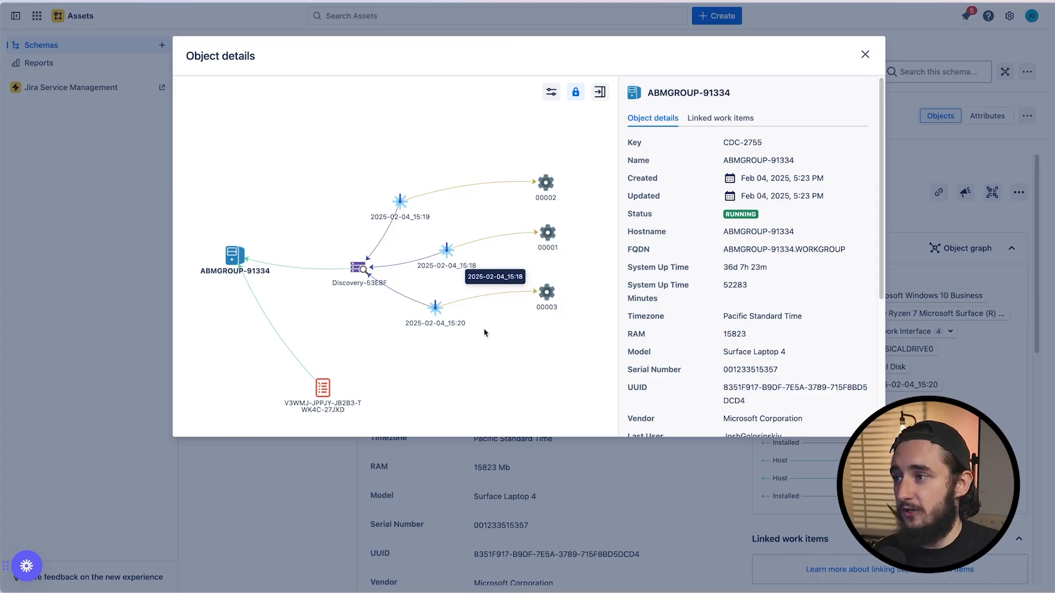
left_click_drag(486, 332, 481, 333)
left_click_drag(540, 290, 540, 284)
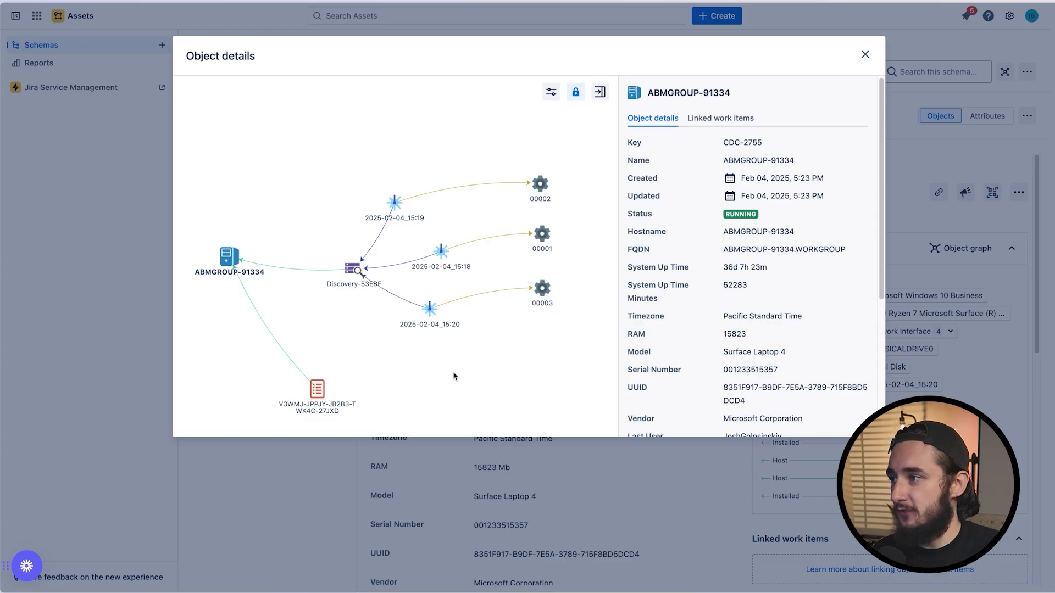
Fine-tune the positions of the ABMGROUP-91334 and 00001 nodes and recheck the graph's reference depth and reference types
left_click_drag(455, 375, 465, 368)
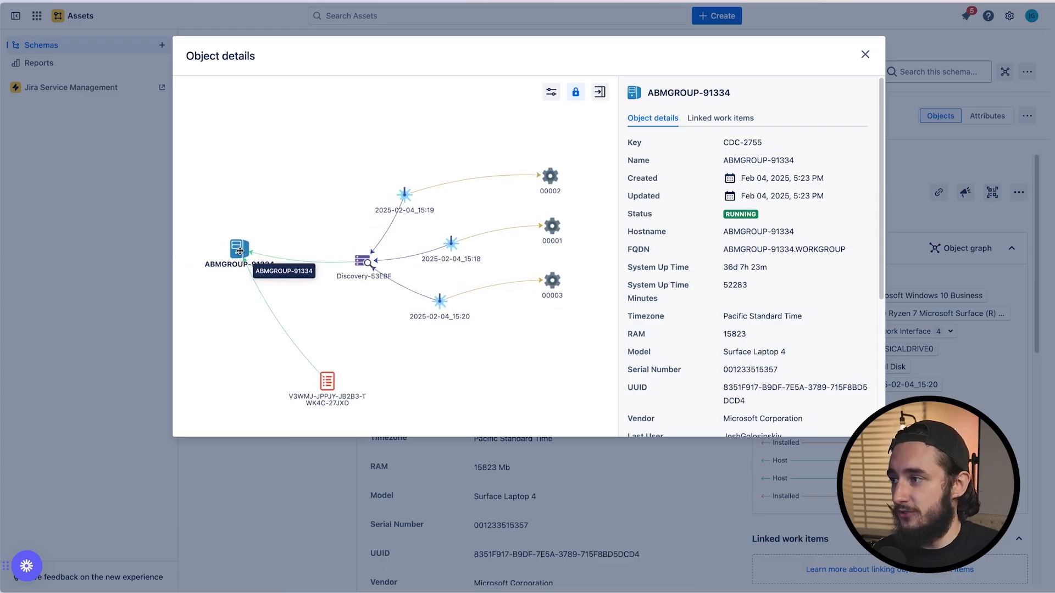
left_click_drag(239, 252, 236, 254)
left_click_drag(552, 227, 551, 229)
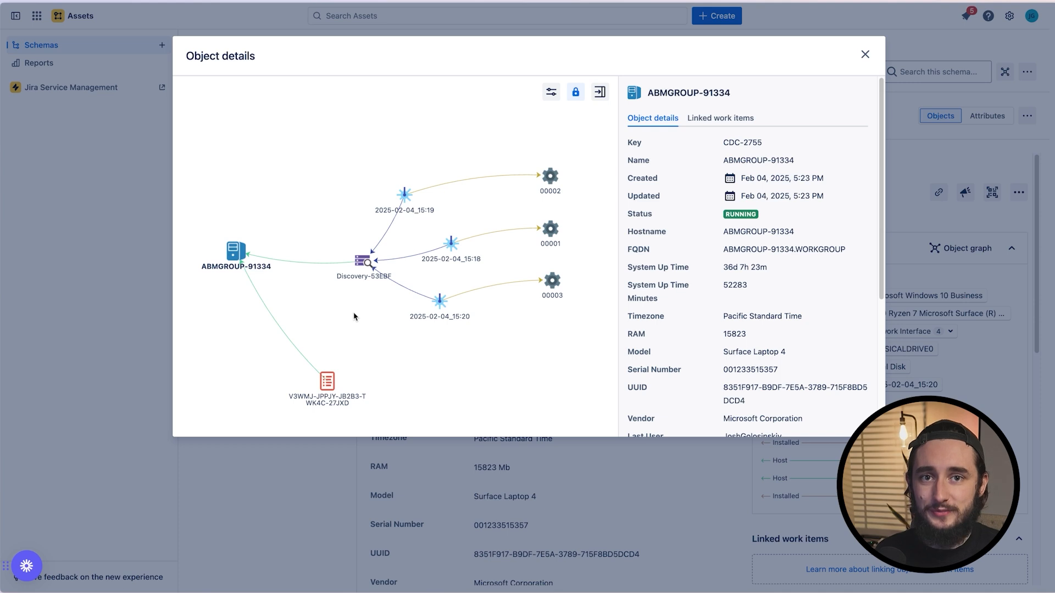
left_click(551, 92)
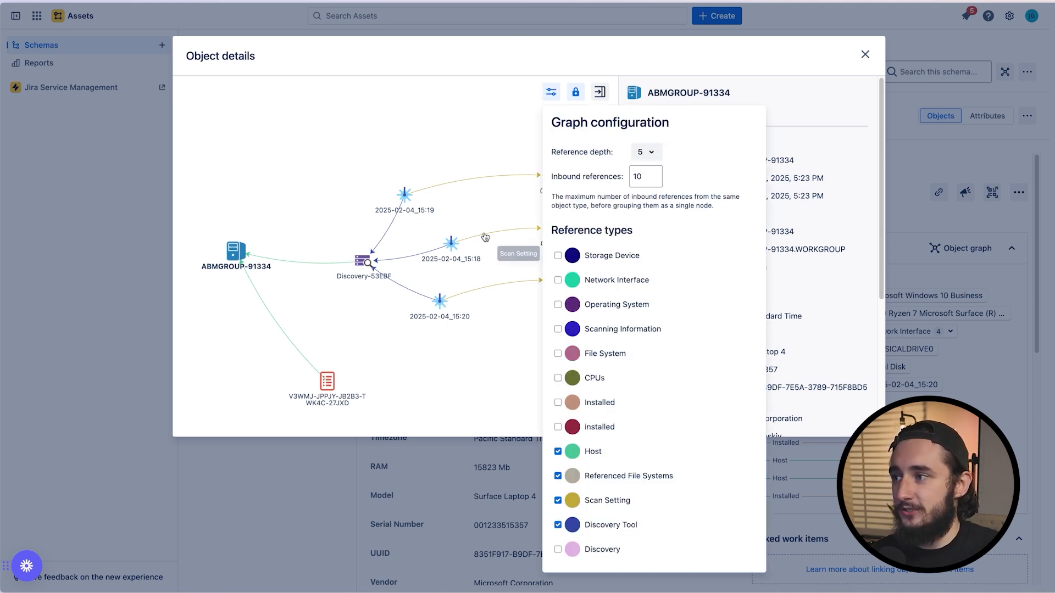
left_click(397, 160)
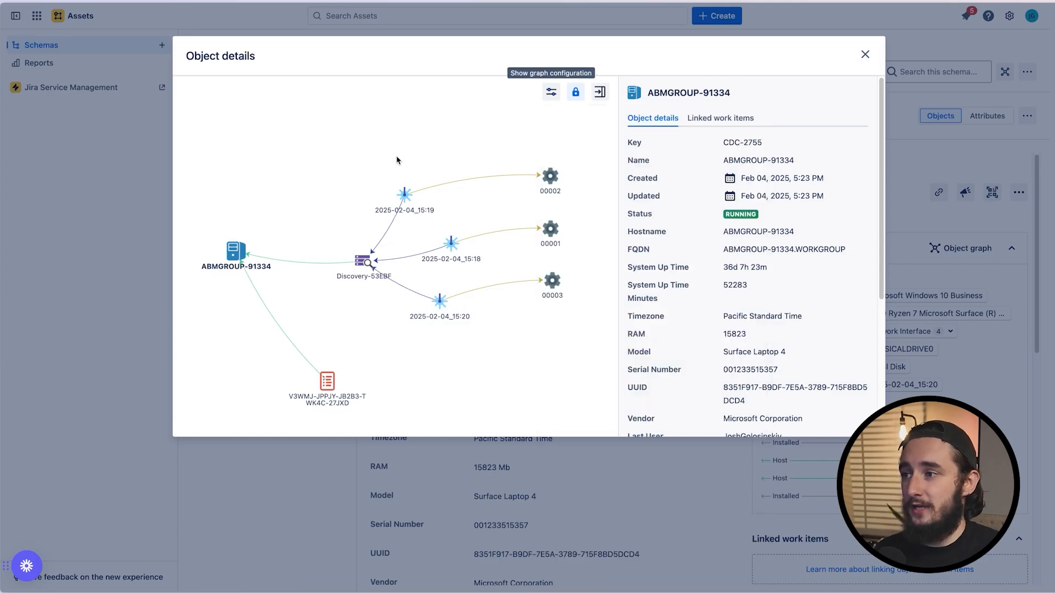